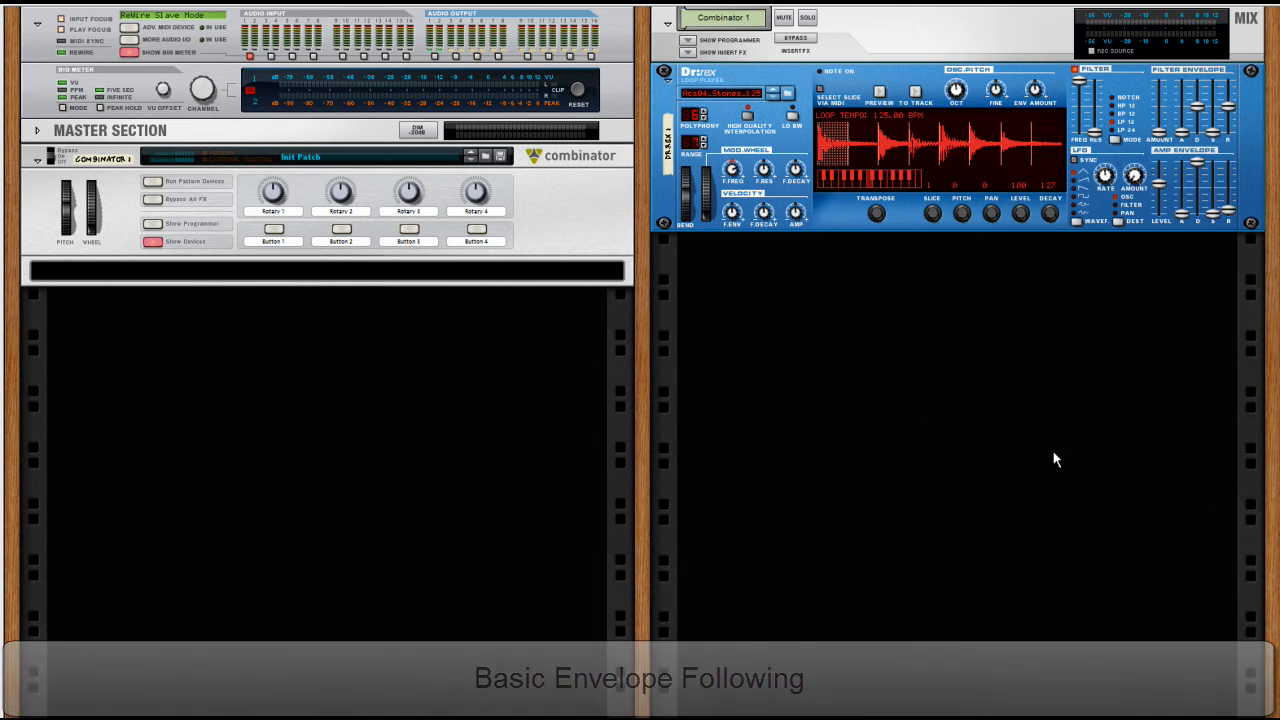
Preview the Dr.REX loop and examine how it is cabled through the Combinator on the rear of the rack
left_click(223, 271)
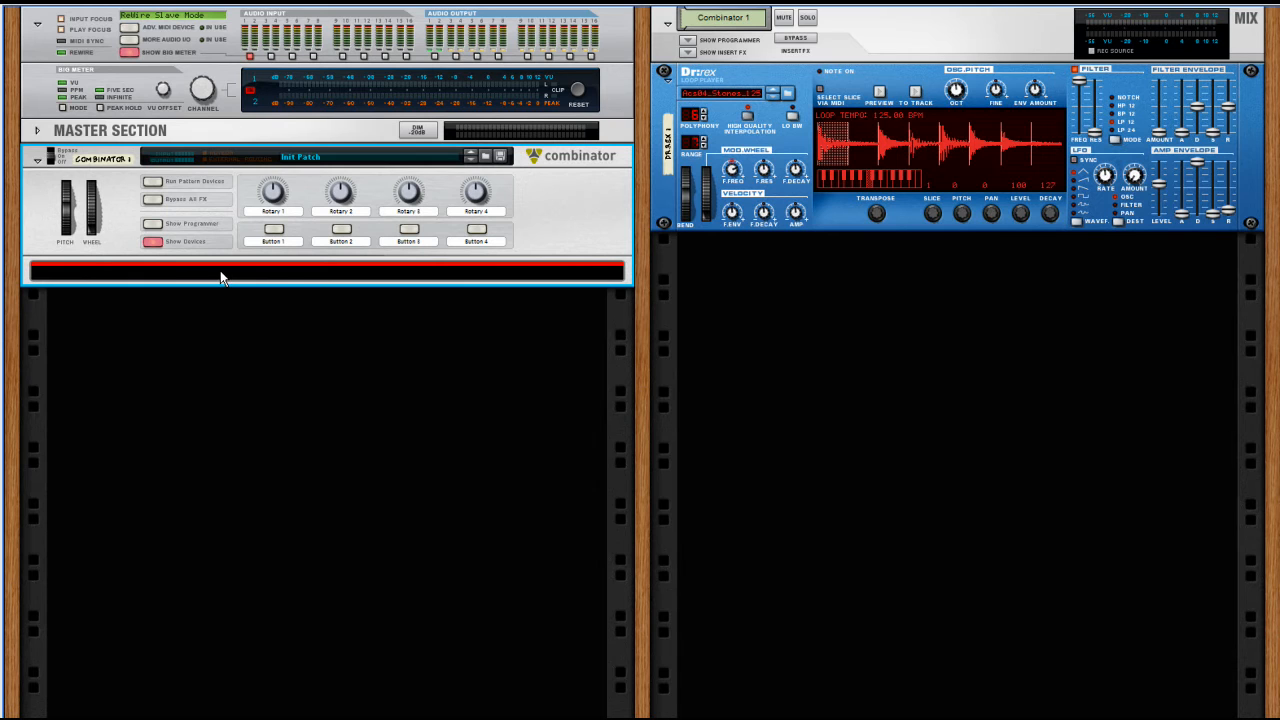
left_click(879, 96)
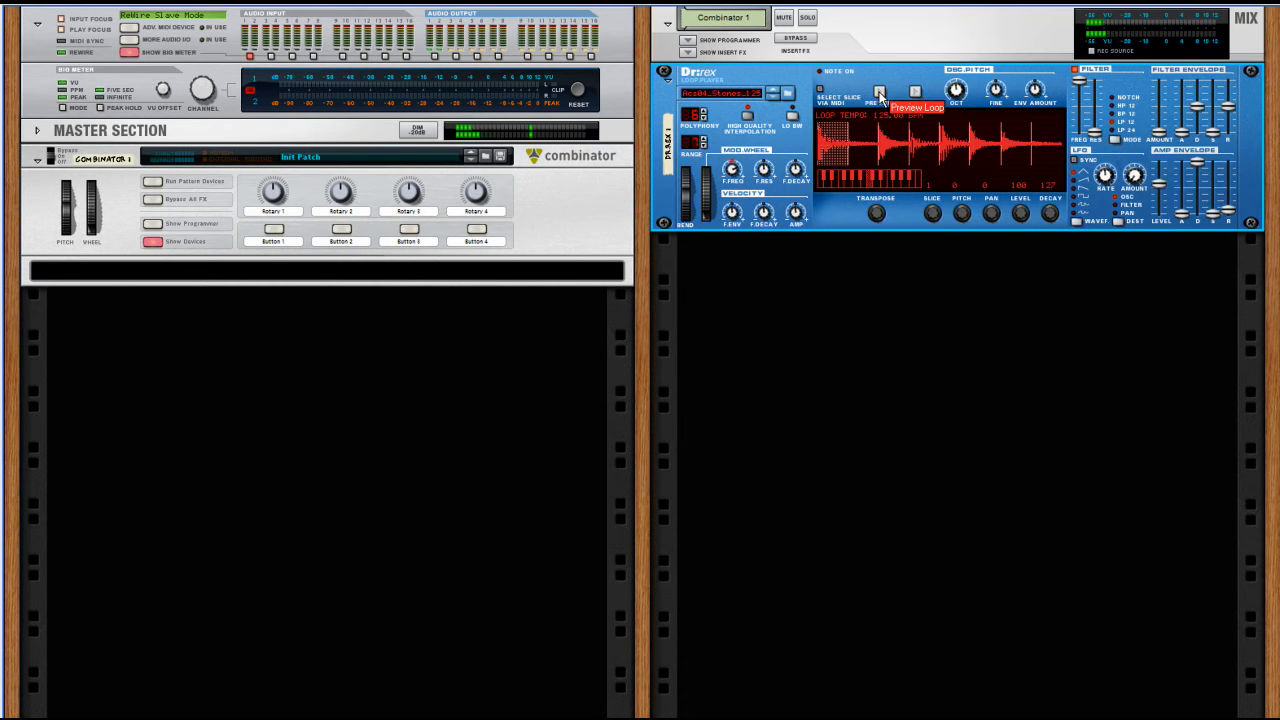
left_click(879, 96)
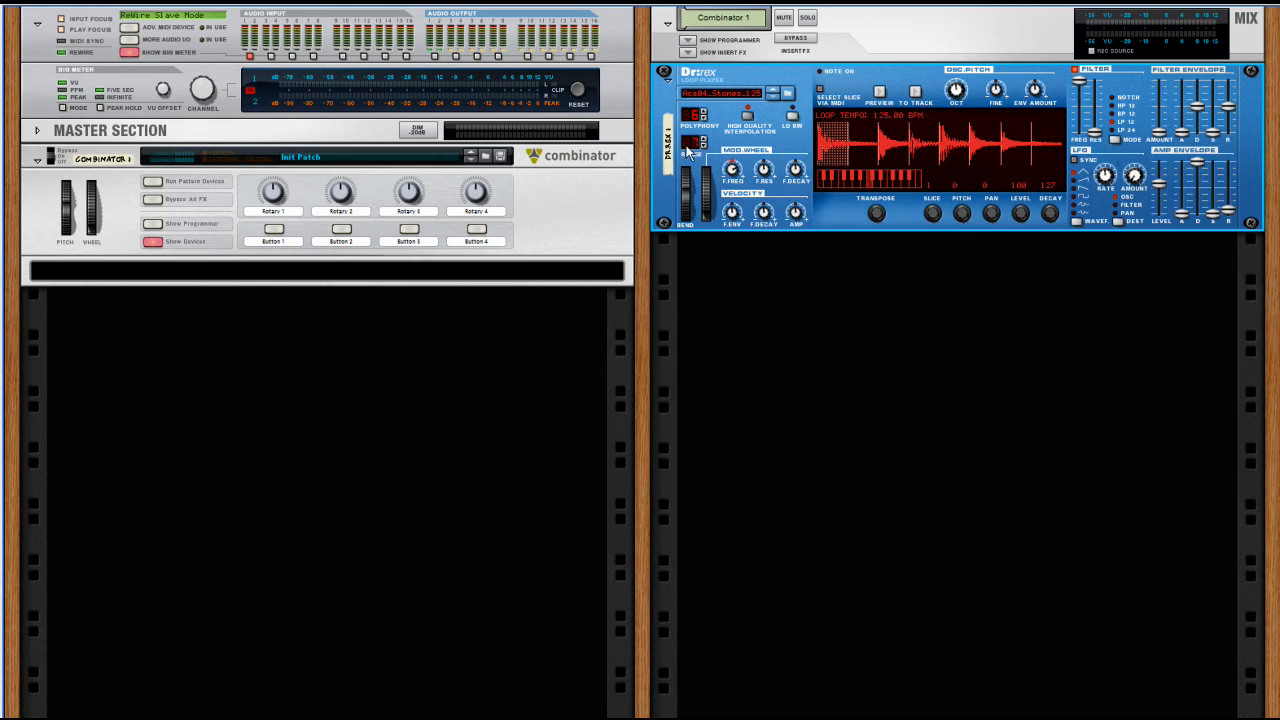
key("Tab")
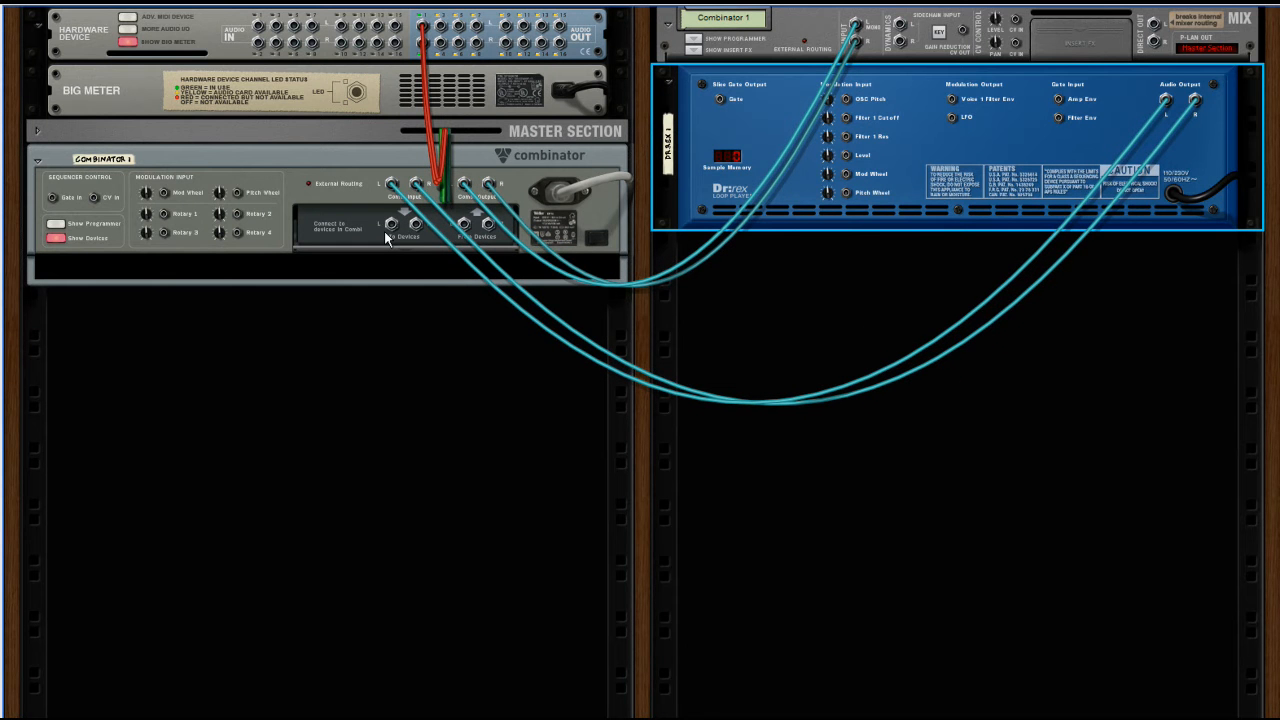
key("Tab")
Add a Scream 4 Distortion inside the Combinator and show its rear panel with the cables hidden
left_click(188, 271)
right_click(188, 271)
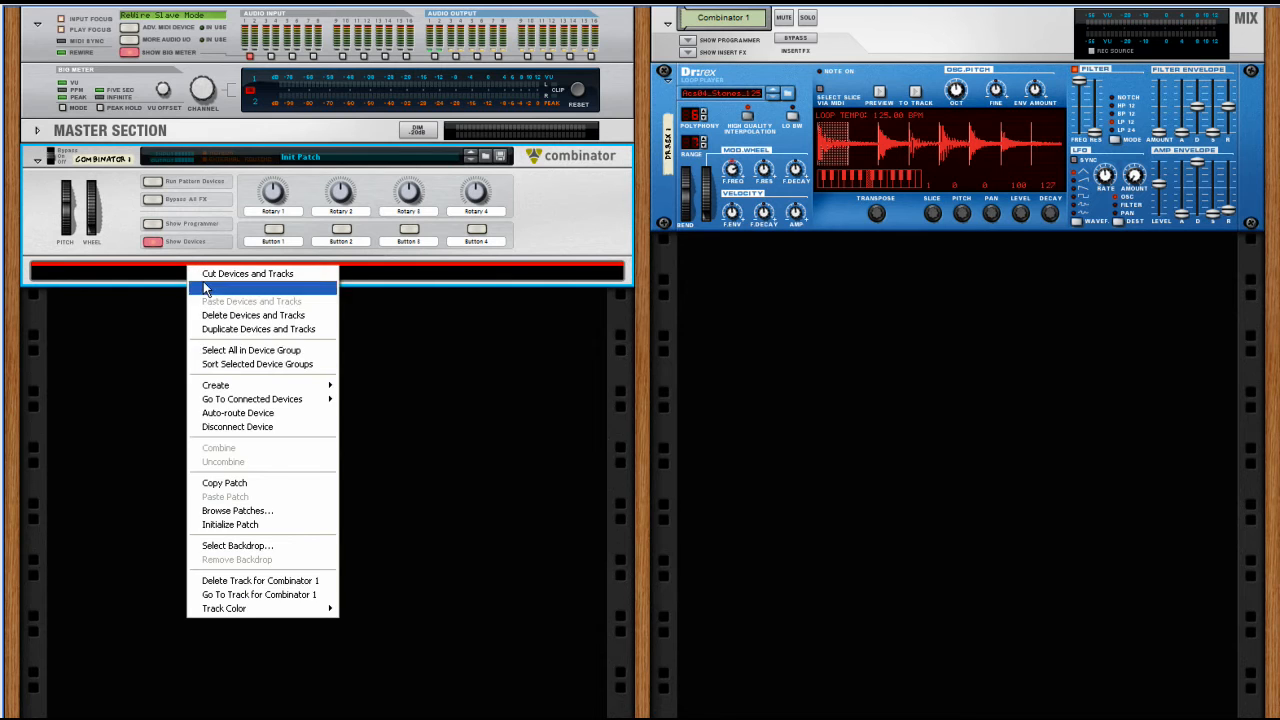
mouse_move(265, 391)
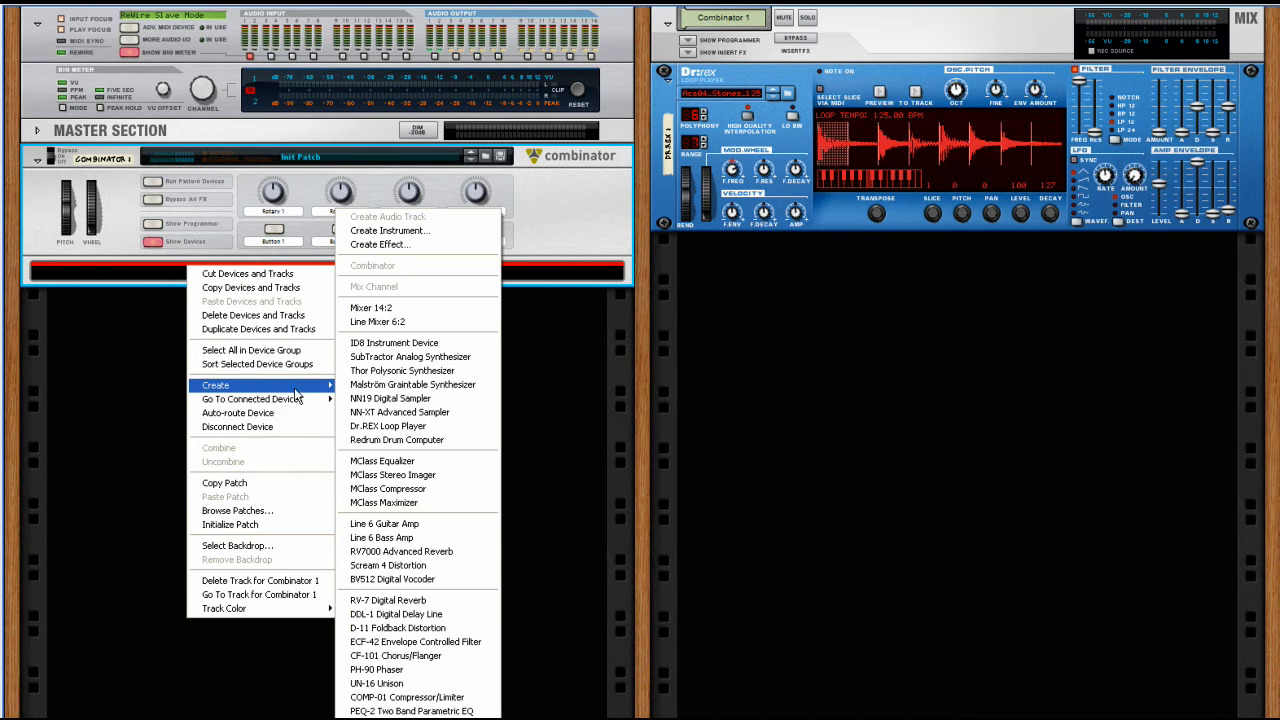
left_click(455, 565)
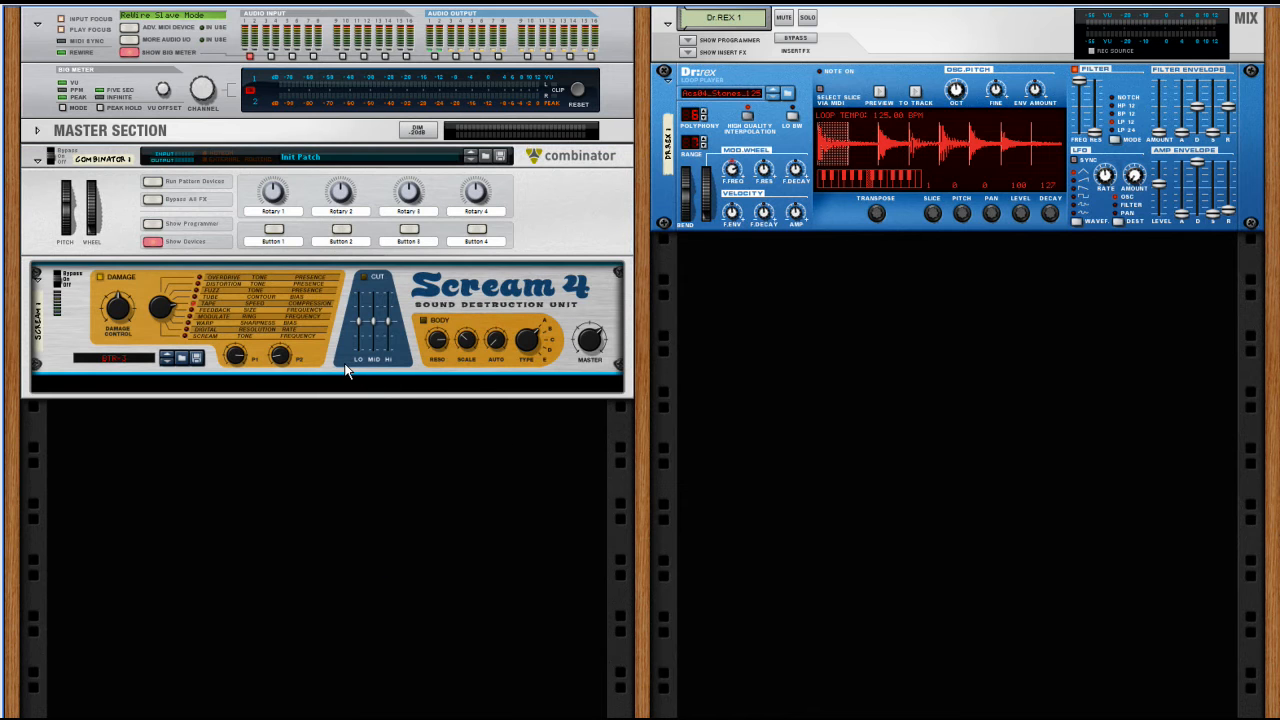
key("Tab")
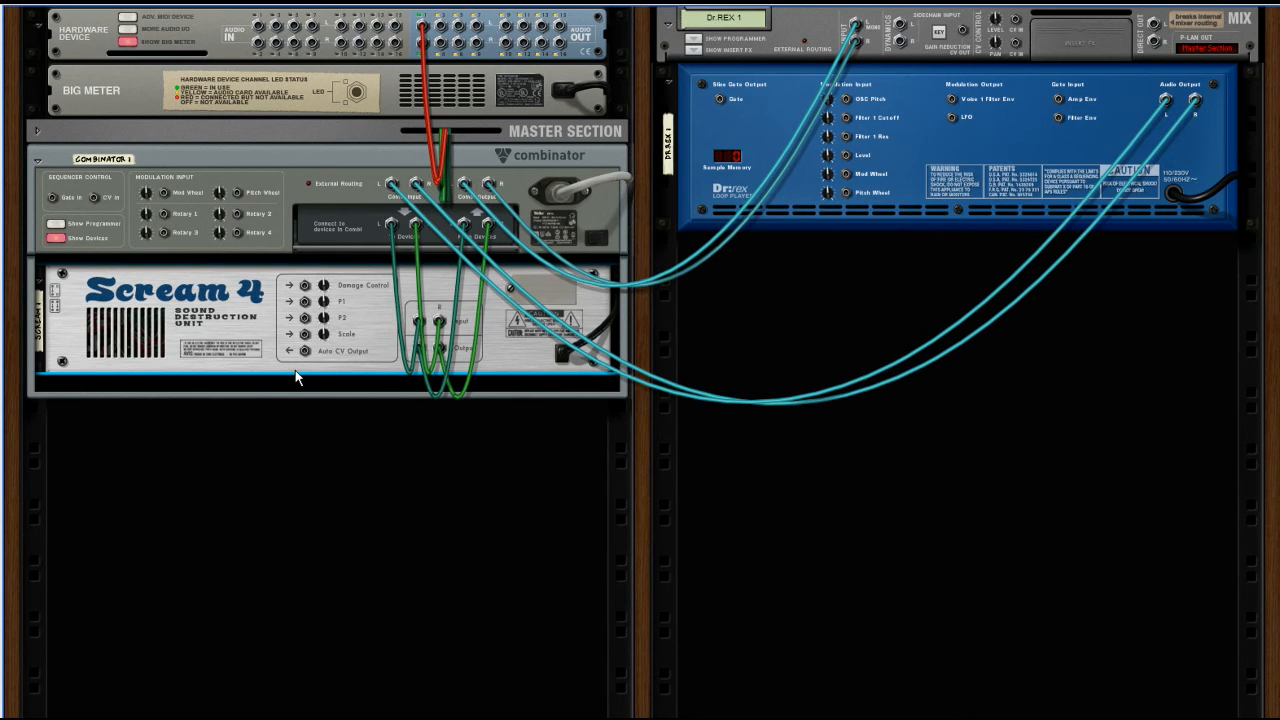
key("l")
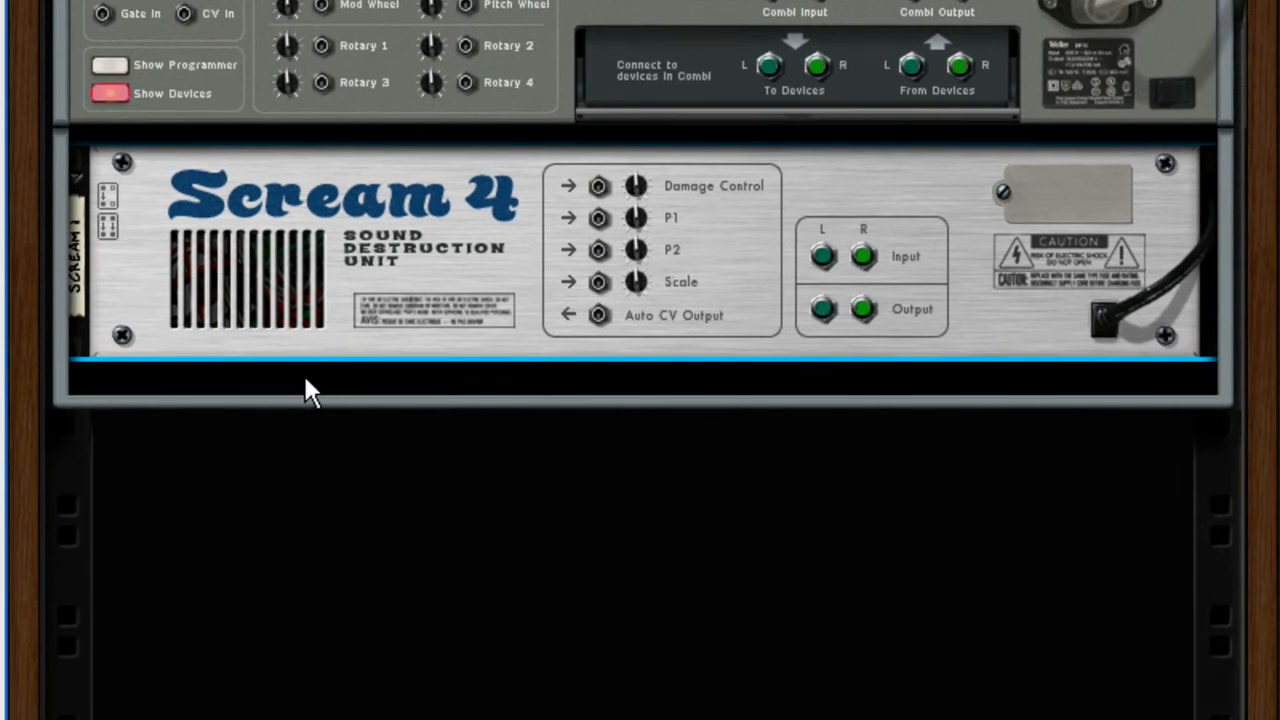
Add a BV512 Digital Vocoder inside the Combinator below the Scream 4
left_click(304, 382)
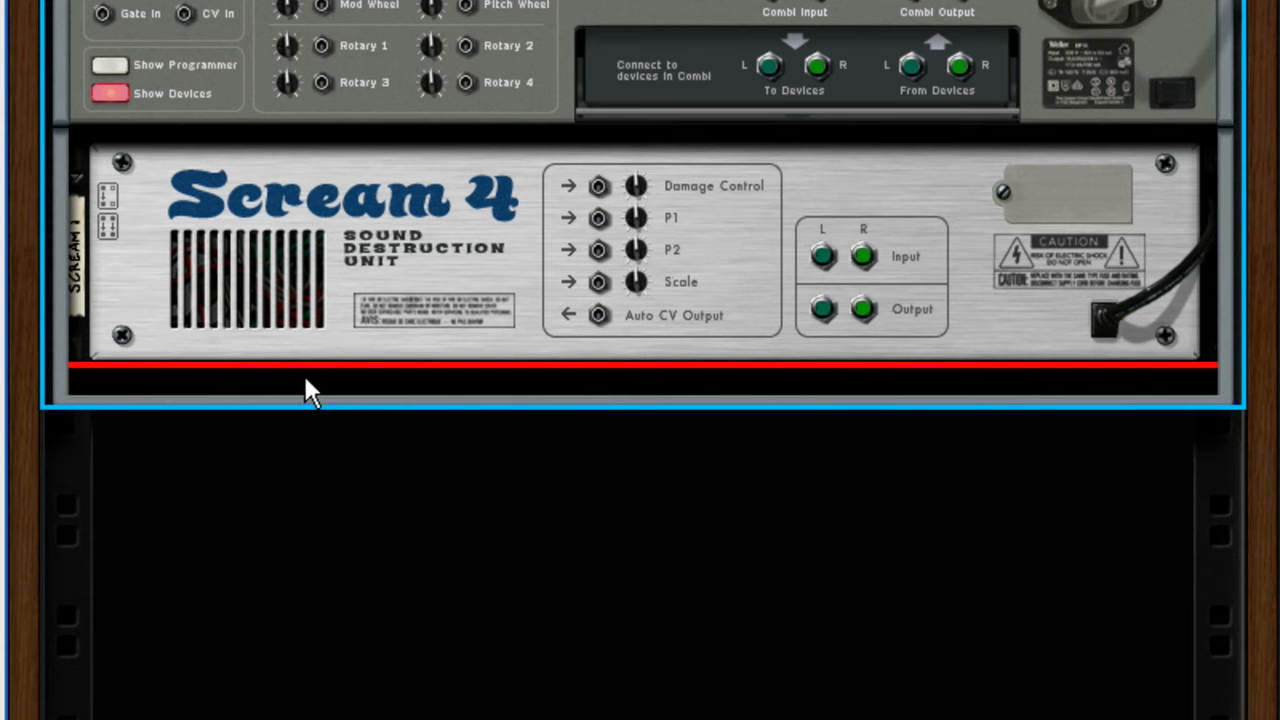
right_click(303, 378)
mouse_move(432, 614)
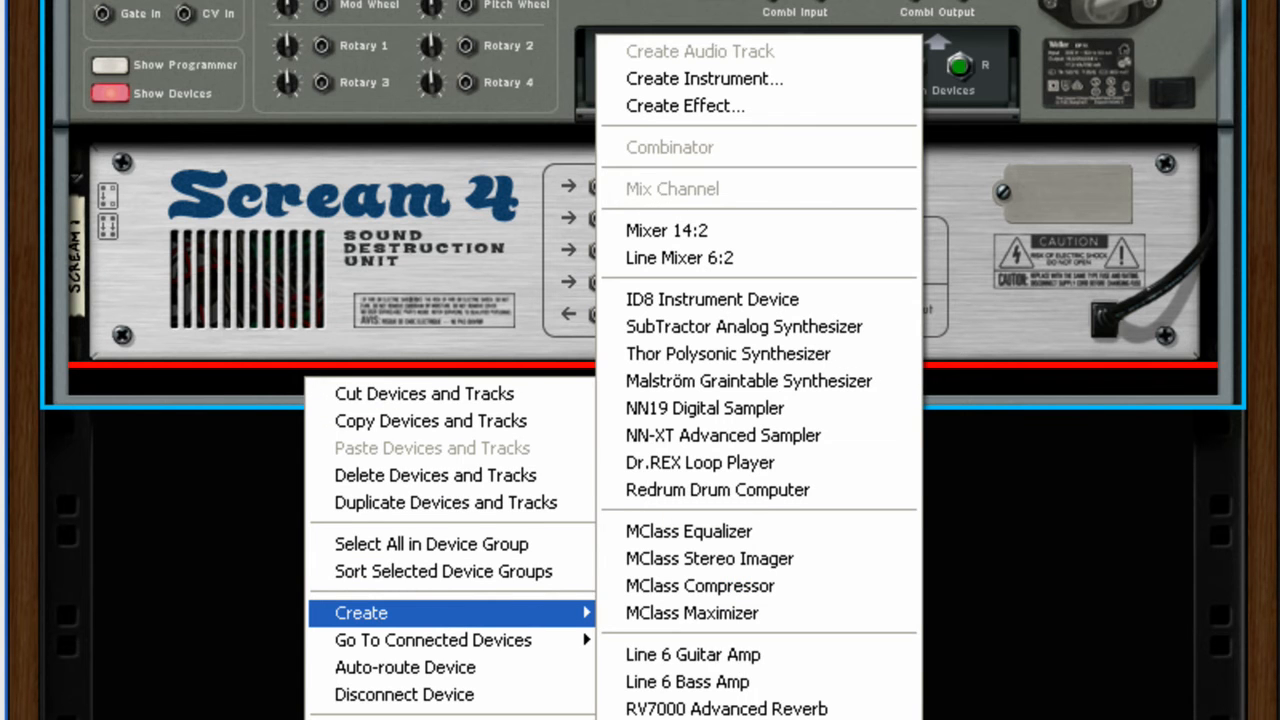
left_click(718, 719)
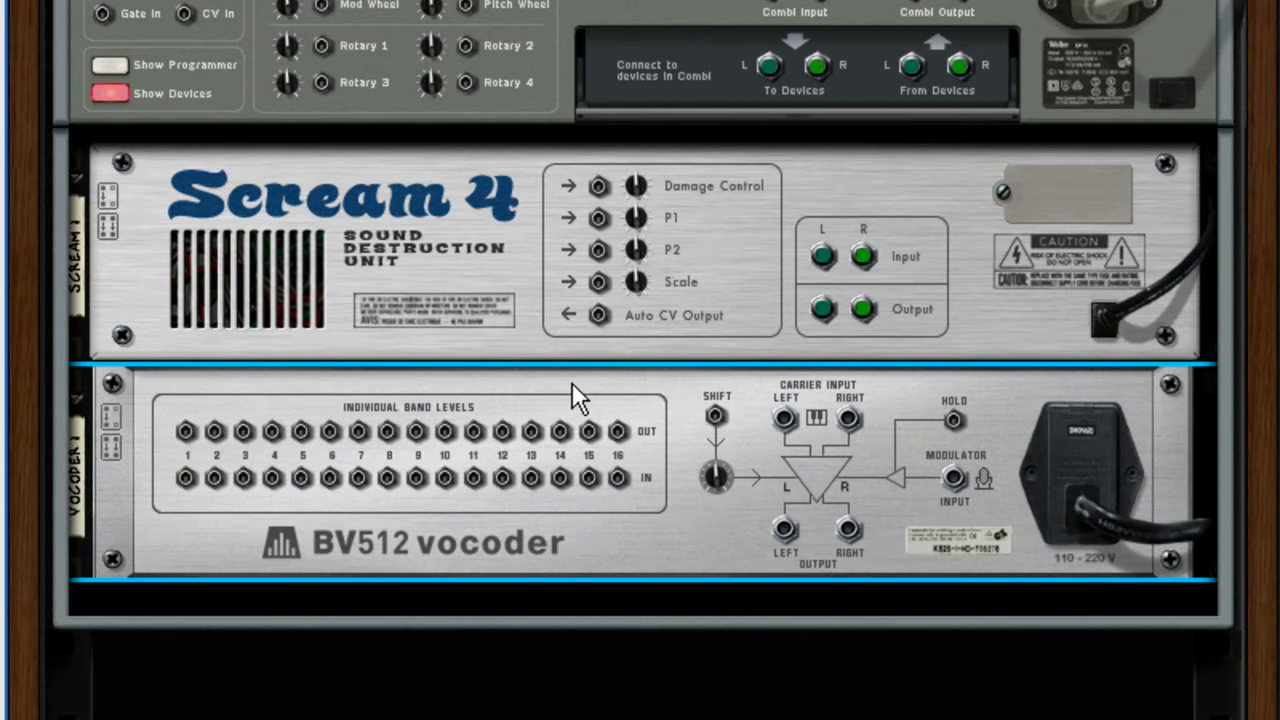
Add a Spider Audio Merger & Splitter between the Scream 4 and the vocoder
right_click(164, 187)
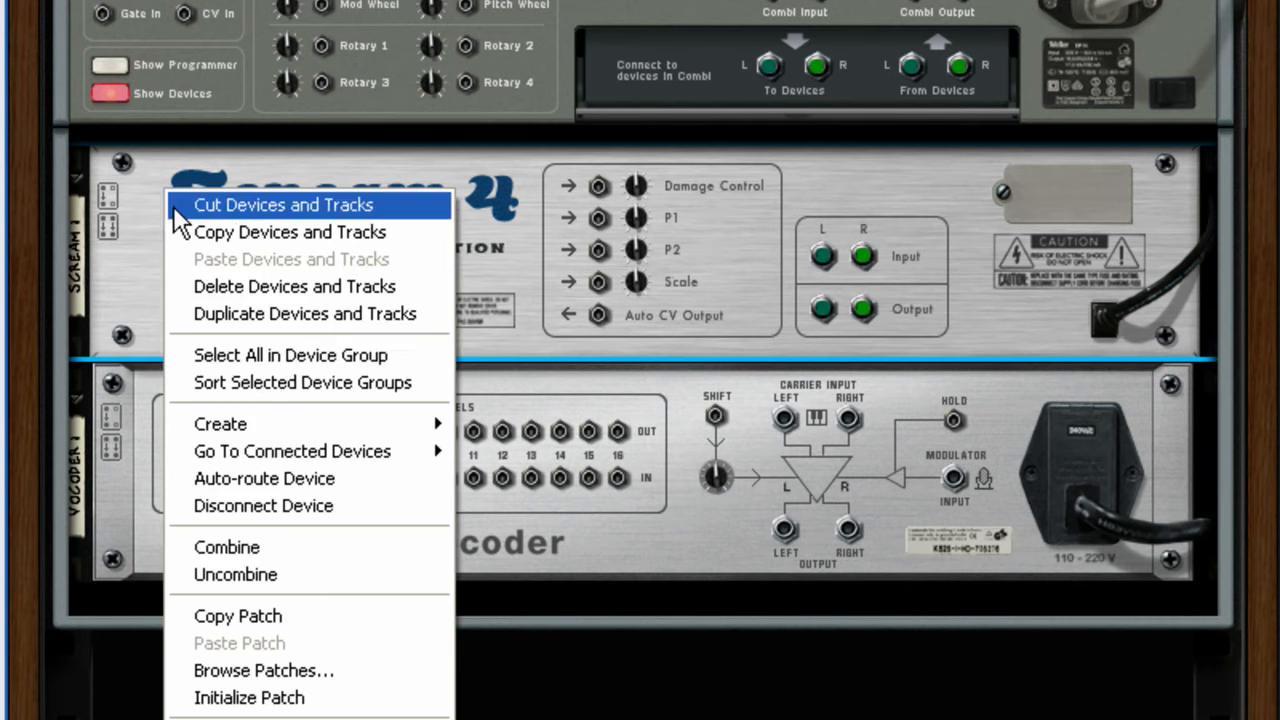
mouse_move(320, 424)
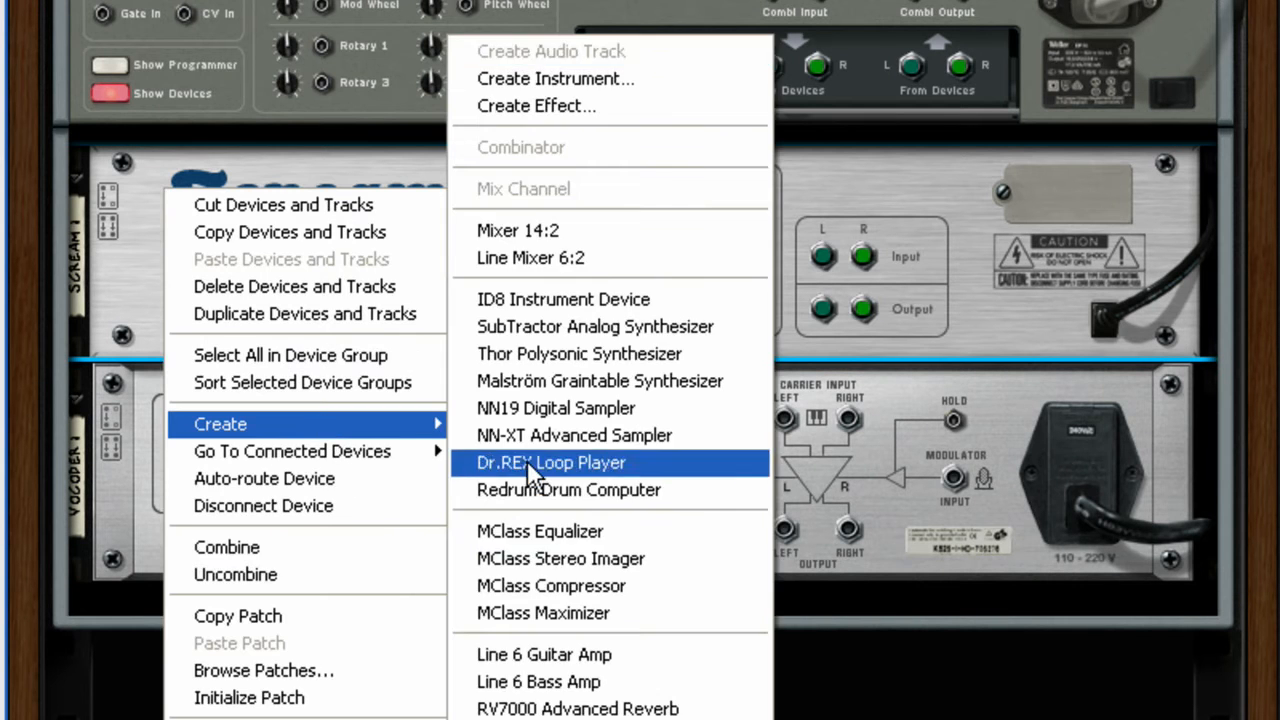
left_click(580, 718)
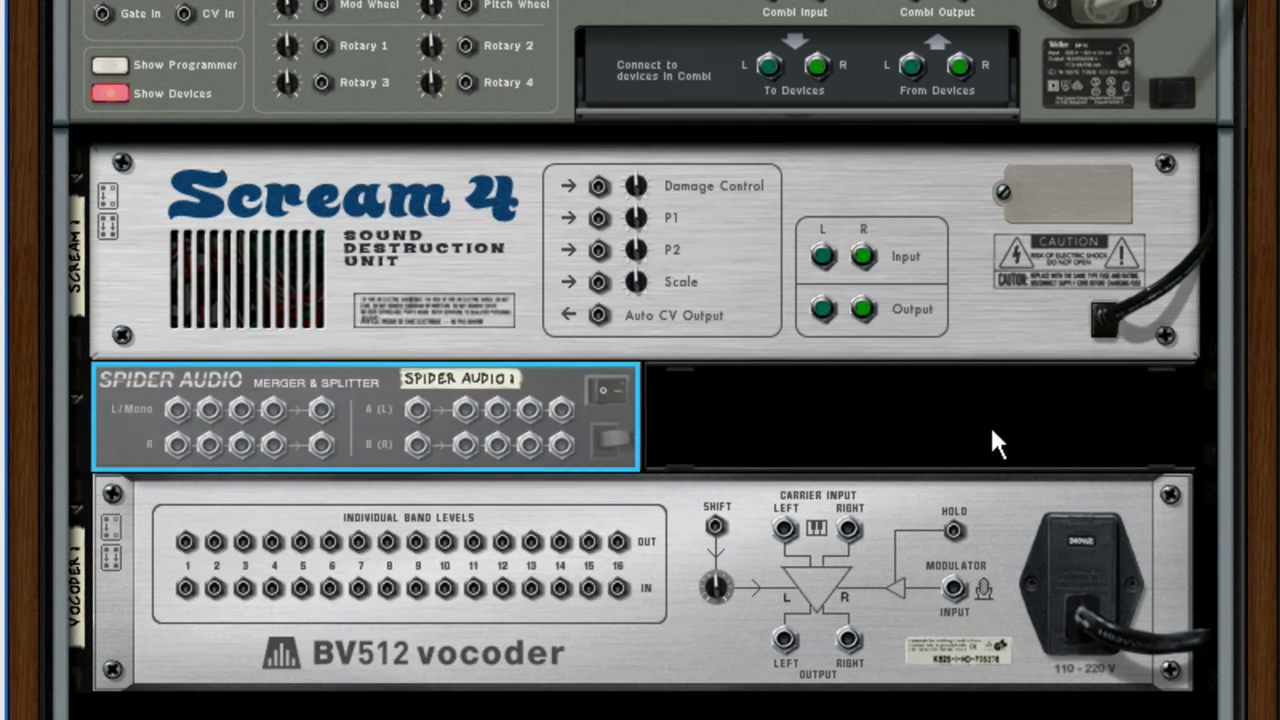
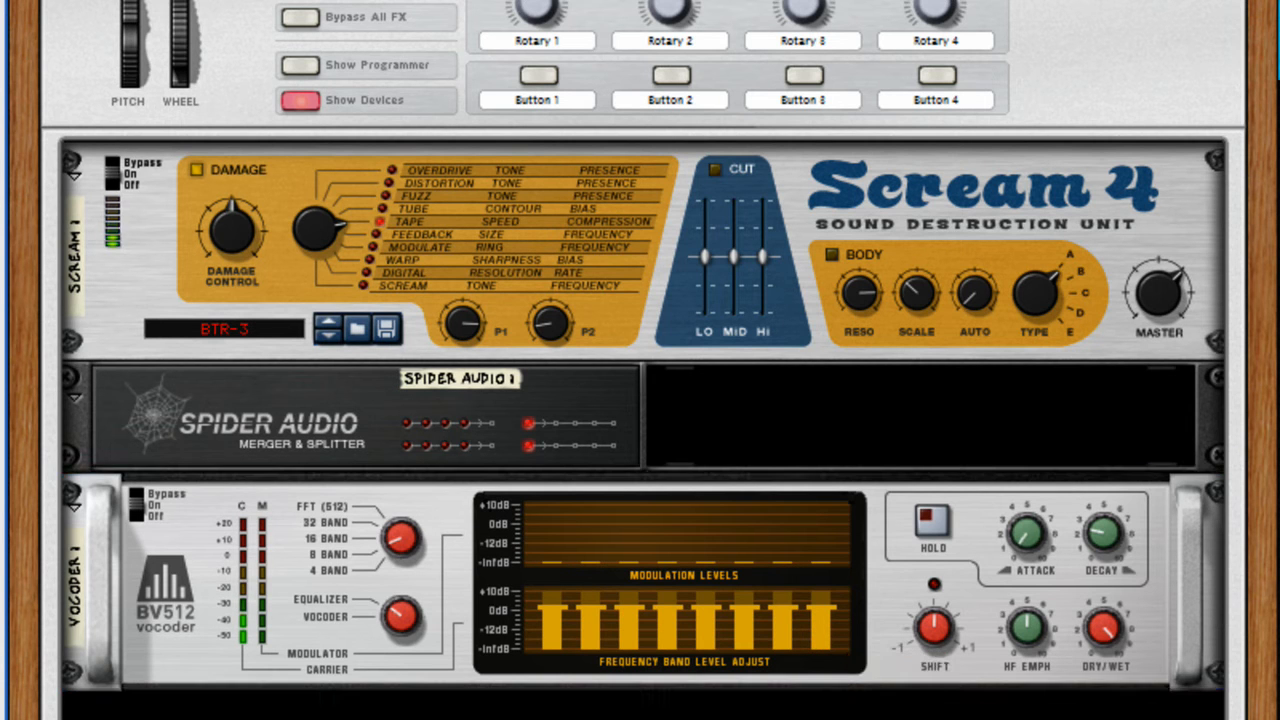
Patch the Scream 4's Auto CV Output into the vocoder's Shift input and set the Shift CV amount to 95
key("Tab")
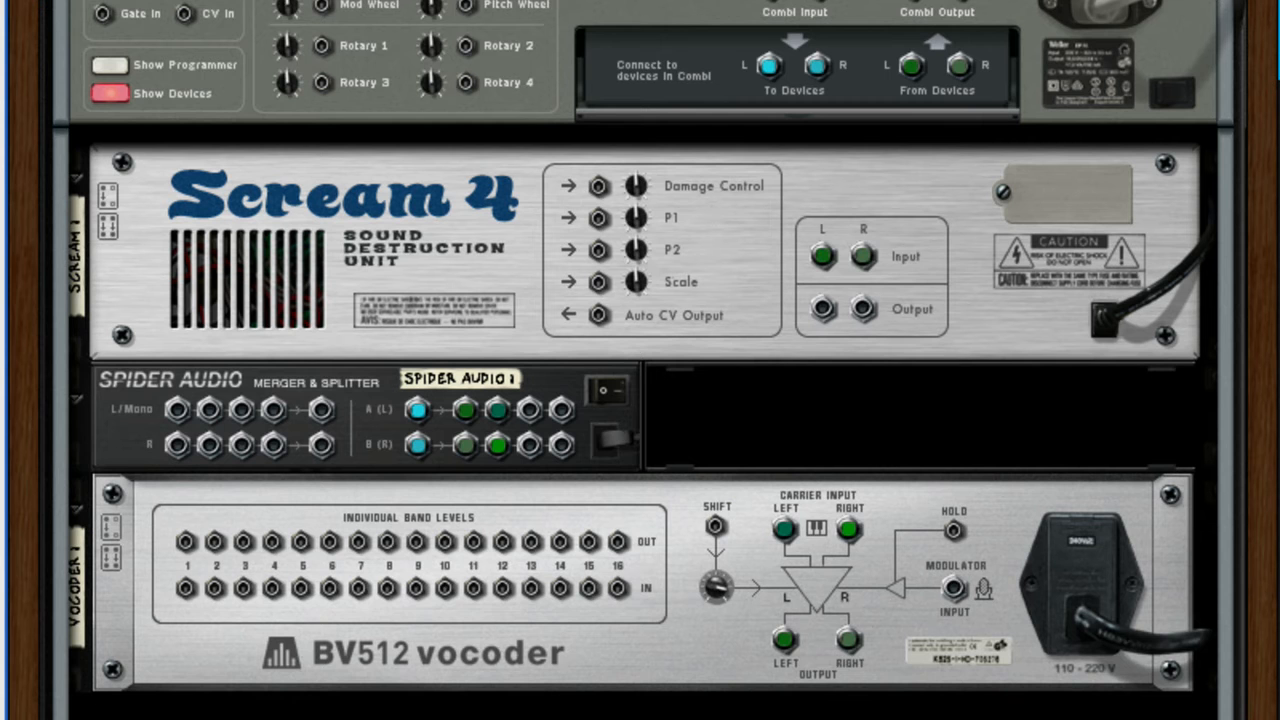
left_click_drag(600, 314, 716, 526)
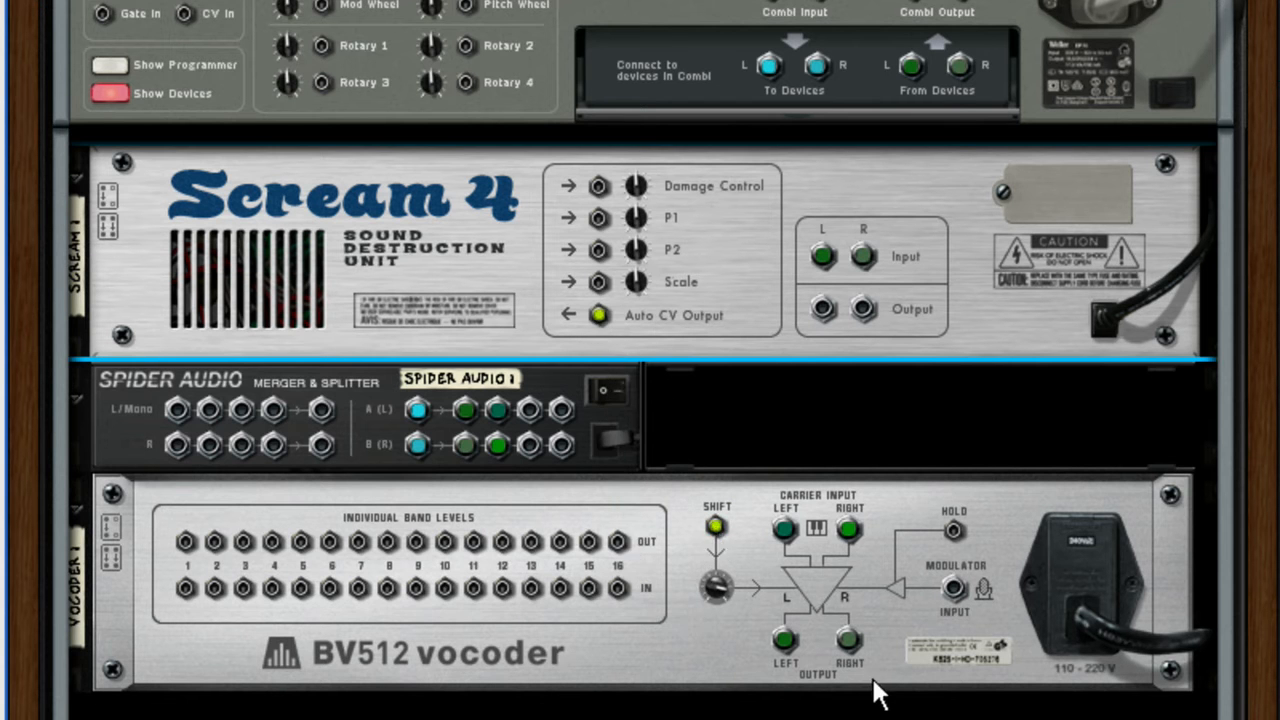
key("Tab")
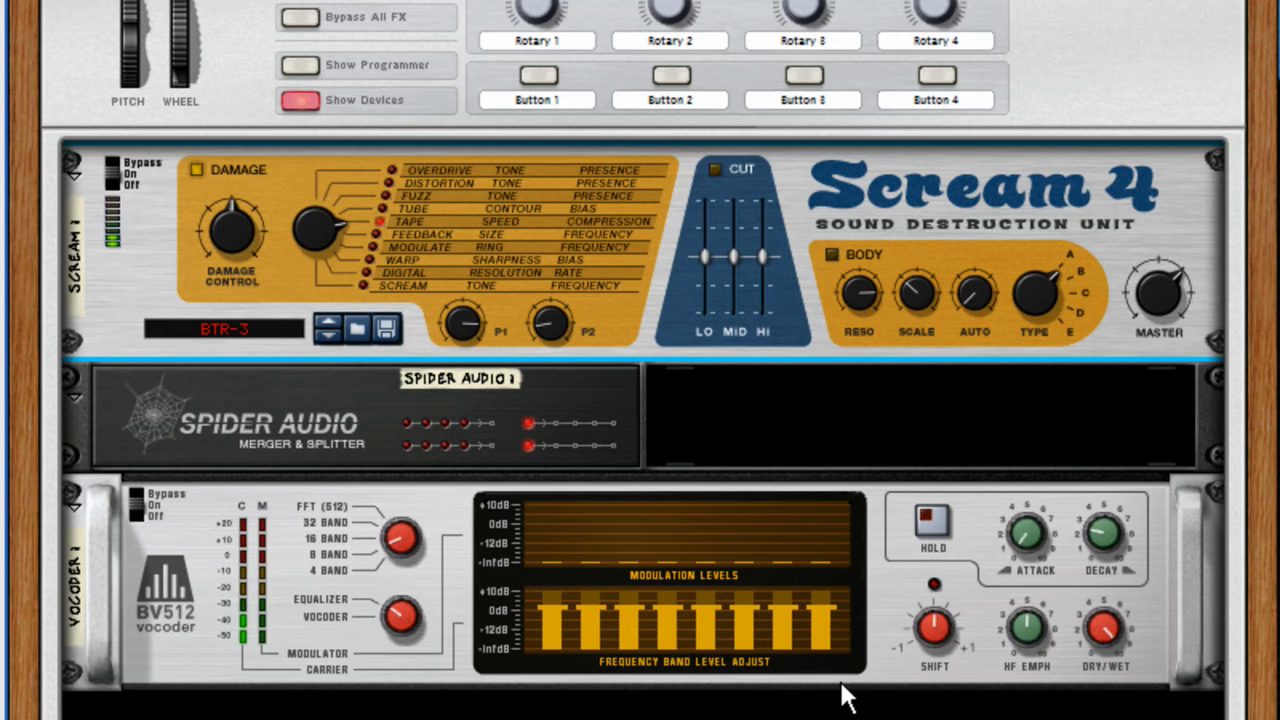
key("Tab")
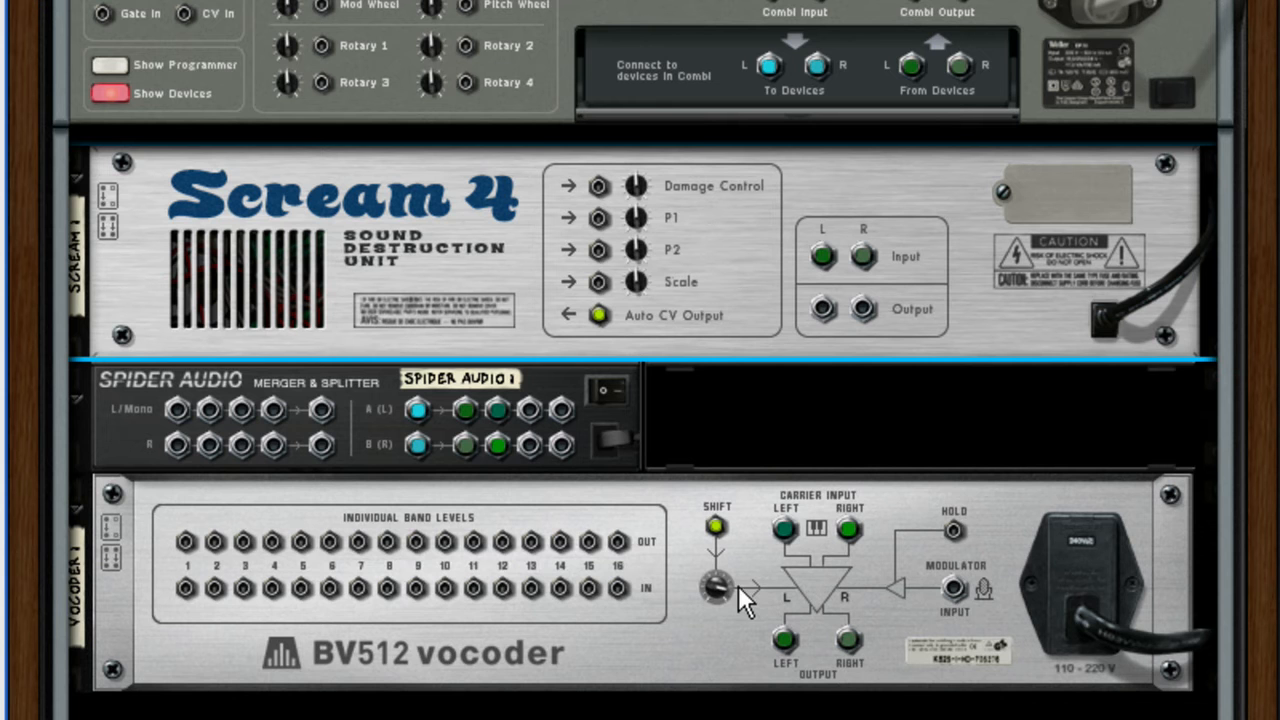
left_click_drag(717, 589, 716, 598)
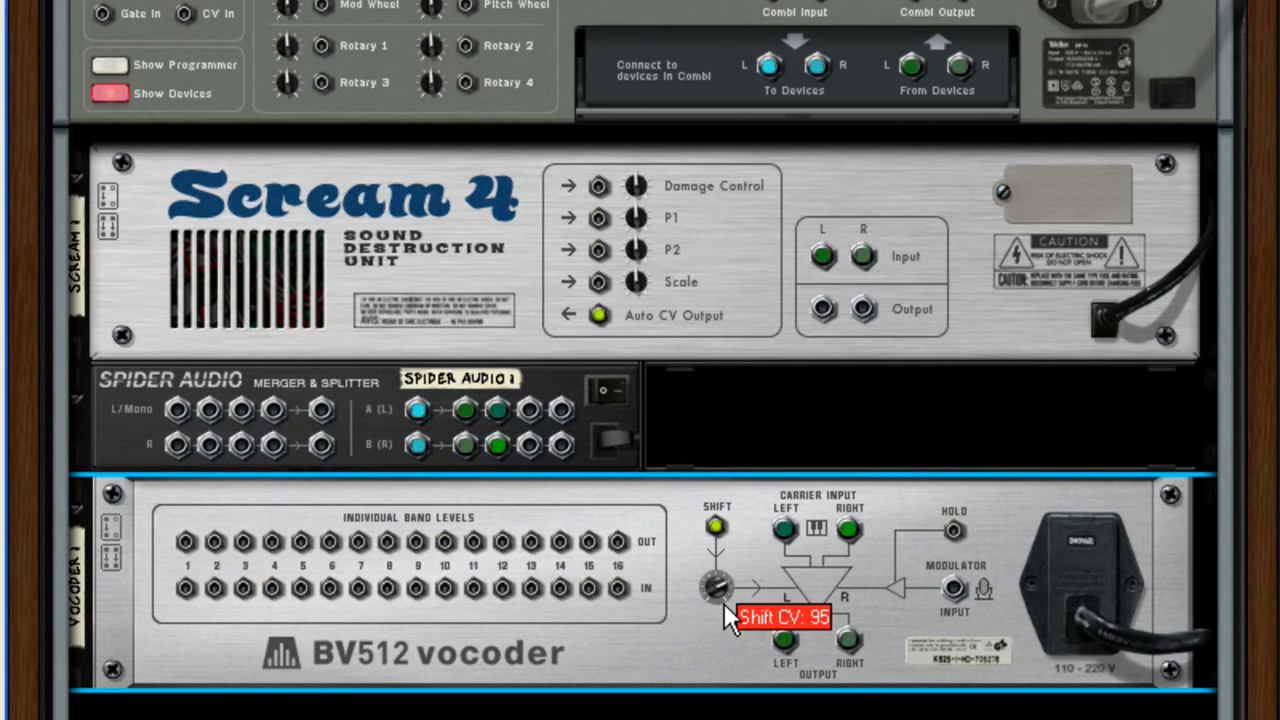
key("Tab")
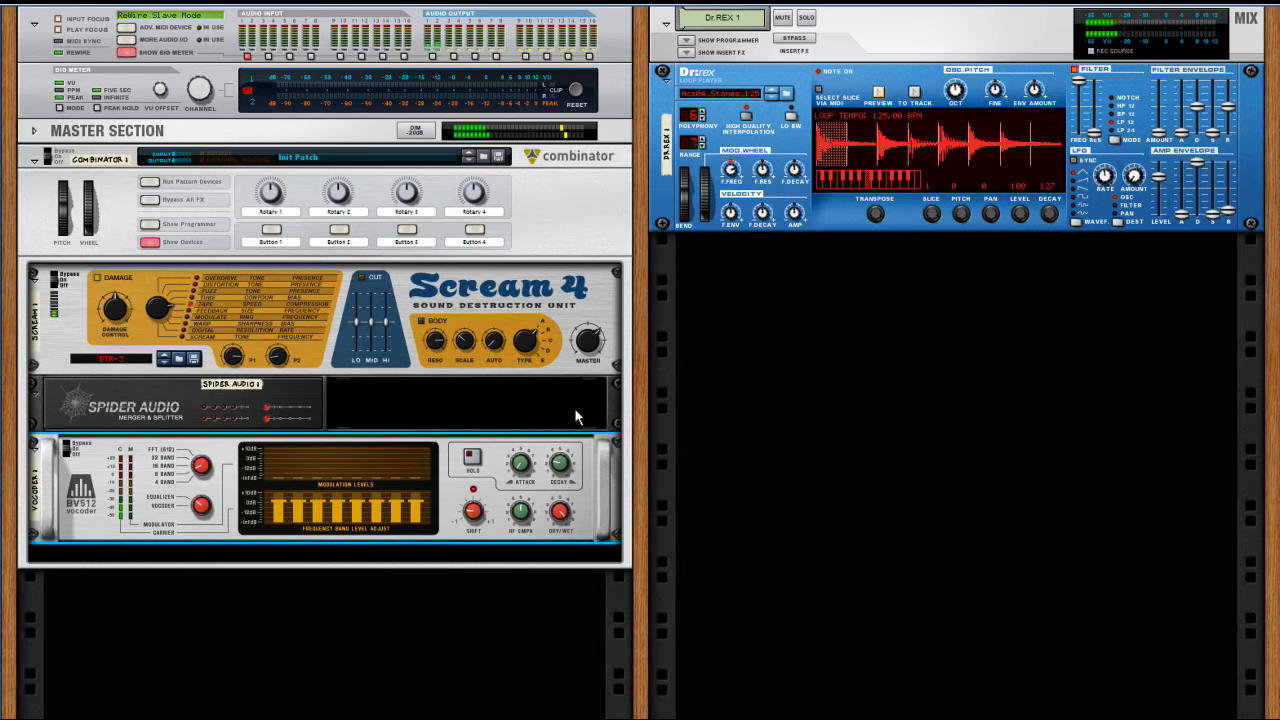
Select the second slice of the Dr.REX loop and add a Spider Audio Merger & Splitter to the empty Combinator
left_click(859, 154)
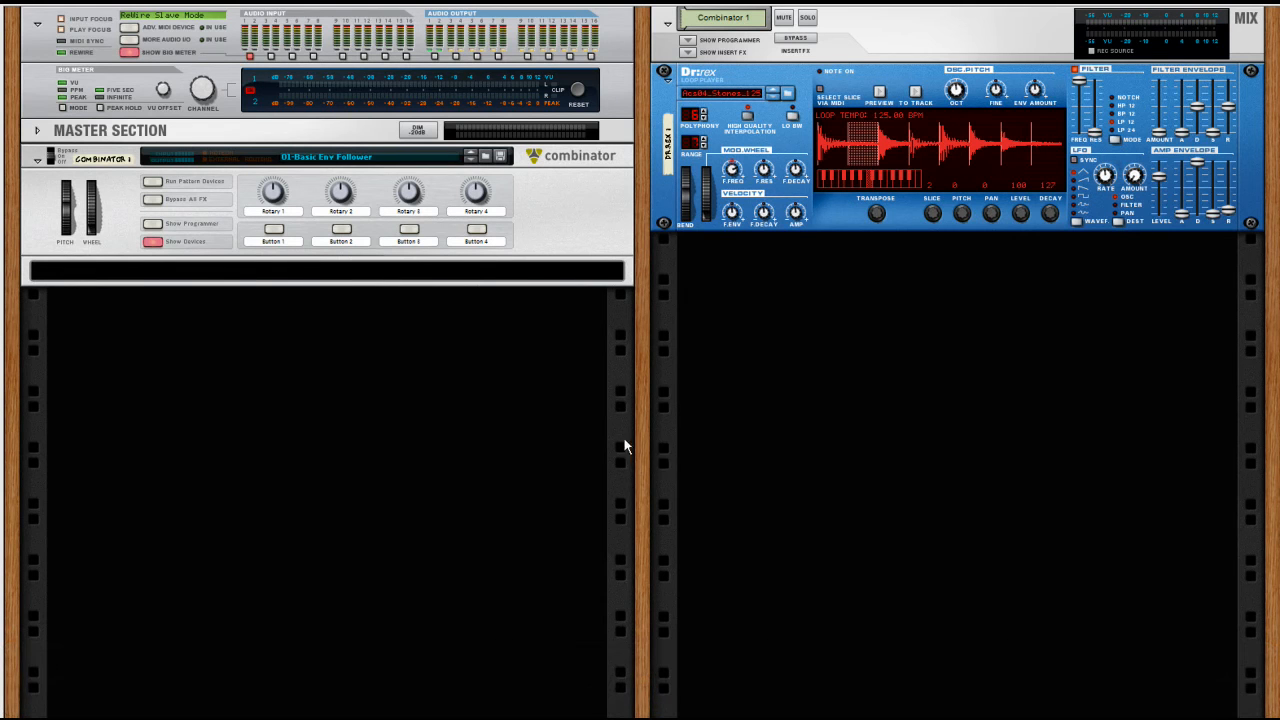
left_click(95, 270)
right_click(95, 270)
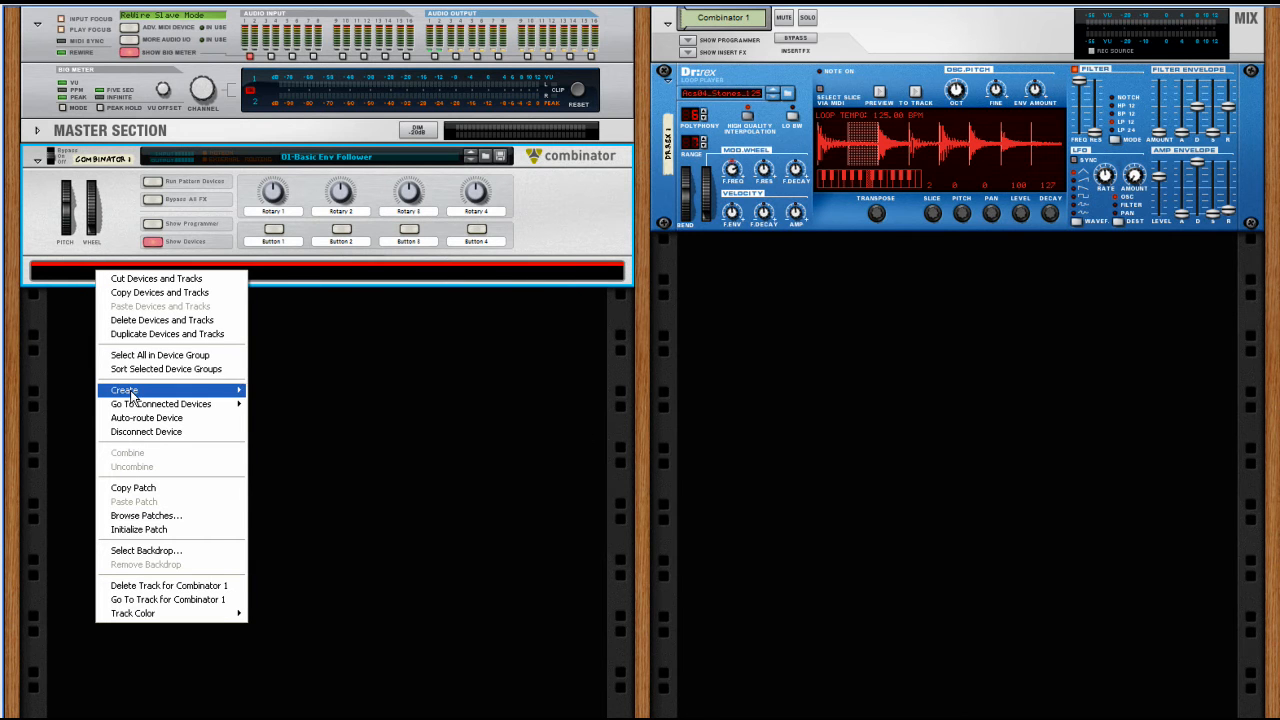
mouse_move(166, 392)
left_click(362, 718)
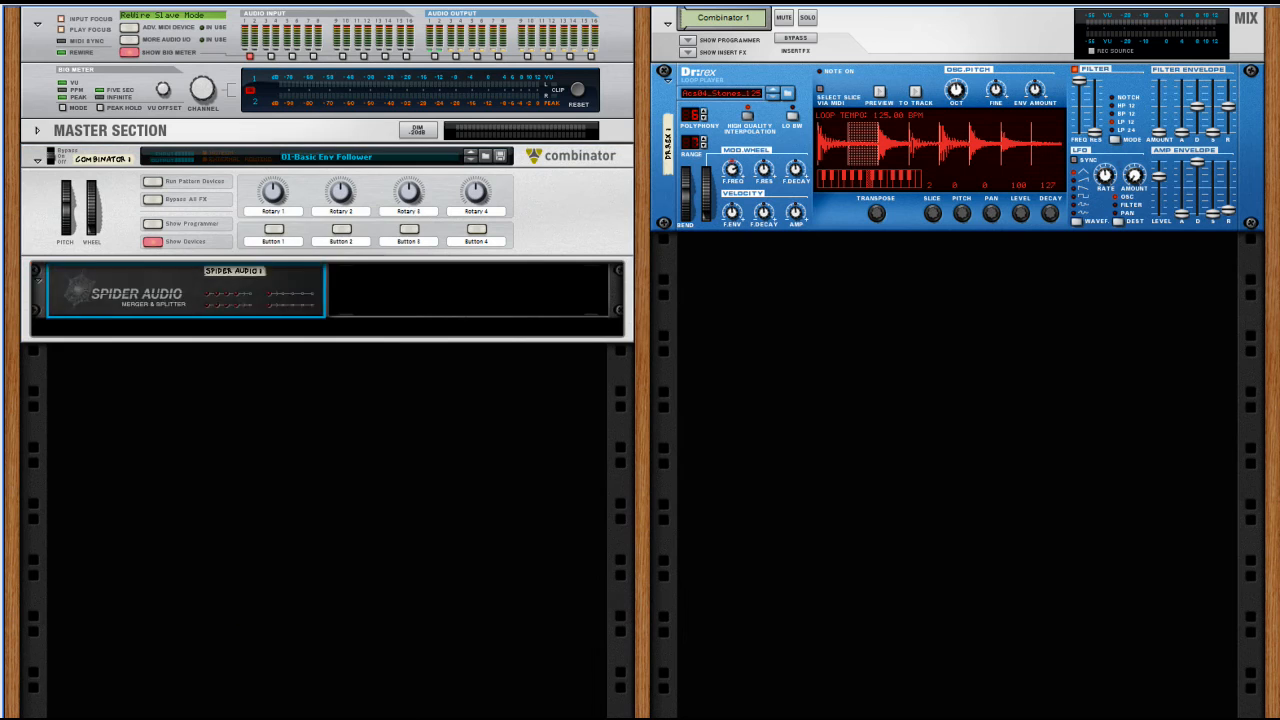
Route the Combinator's To Devices outputs into the Spider Audio's splitter inputs and add an MClass Compressor below it
key("Tab")
left_click_drag(391, 224, 212, 290)
left_click(70, 302)
right_click(71, 304)
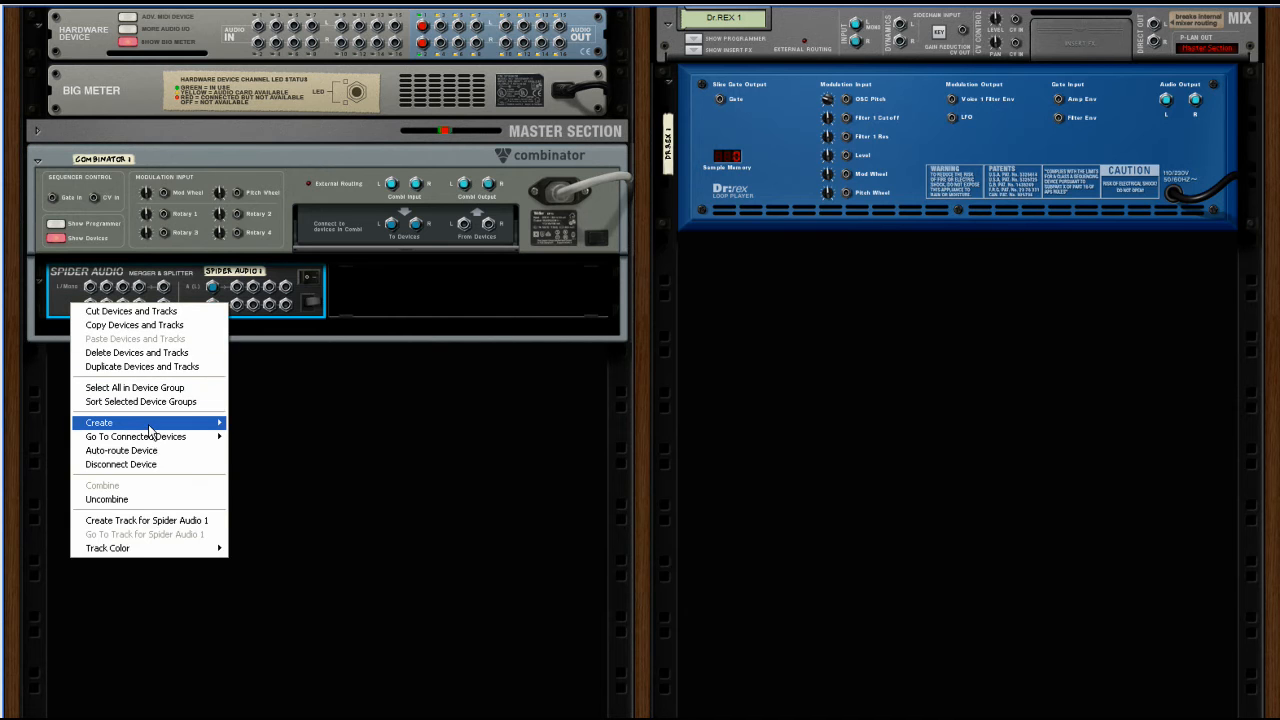
mouse_move(152, 424)
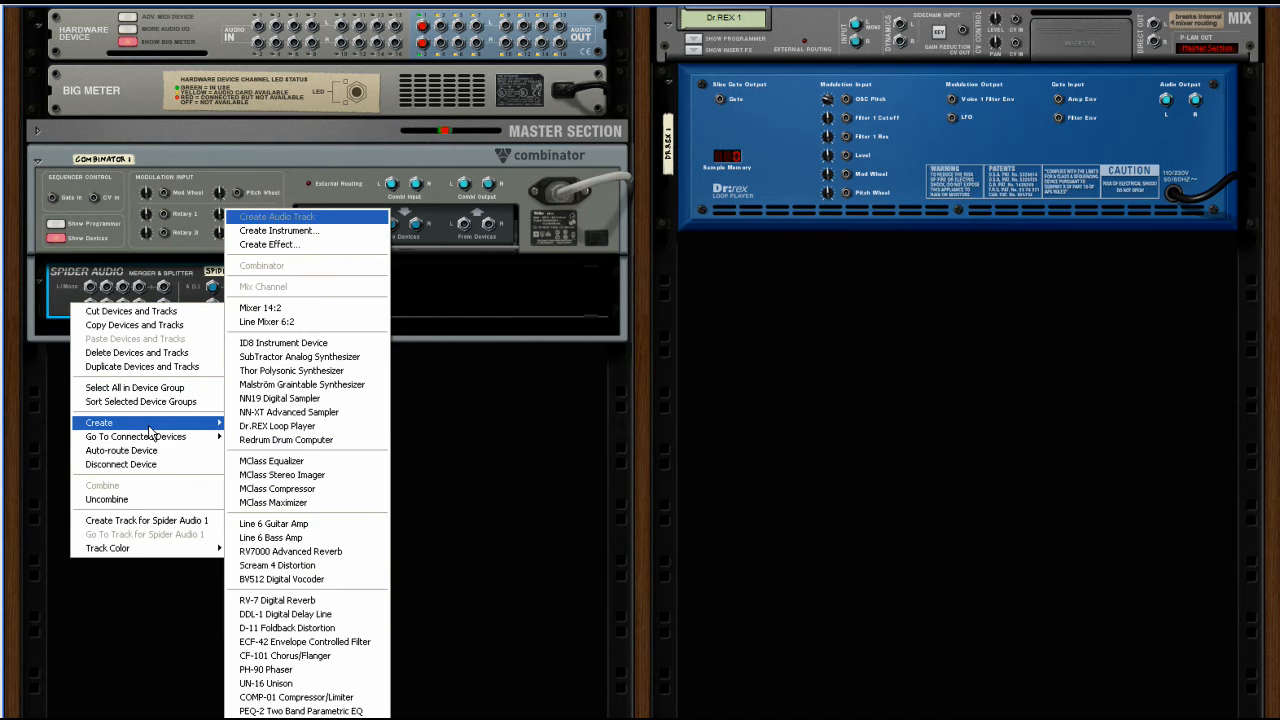
left_click(293, 490)
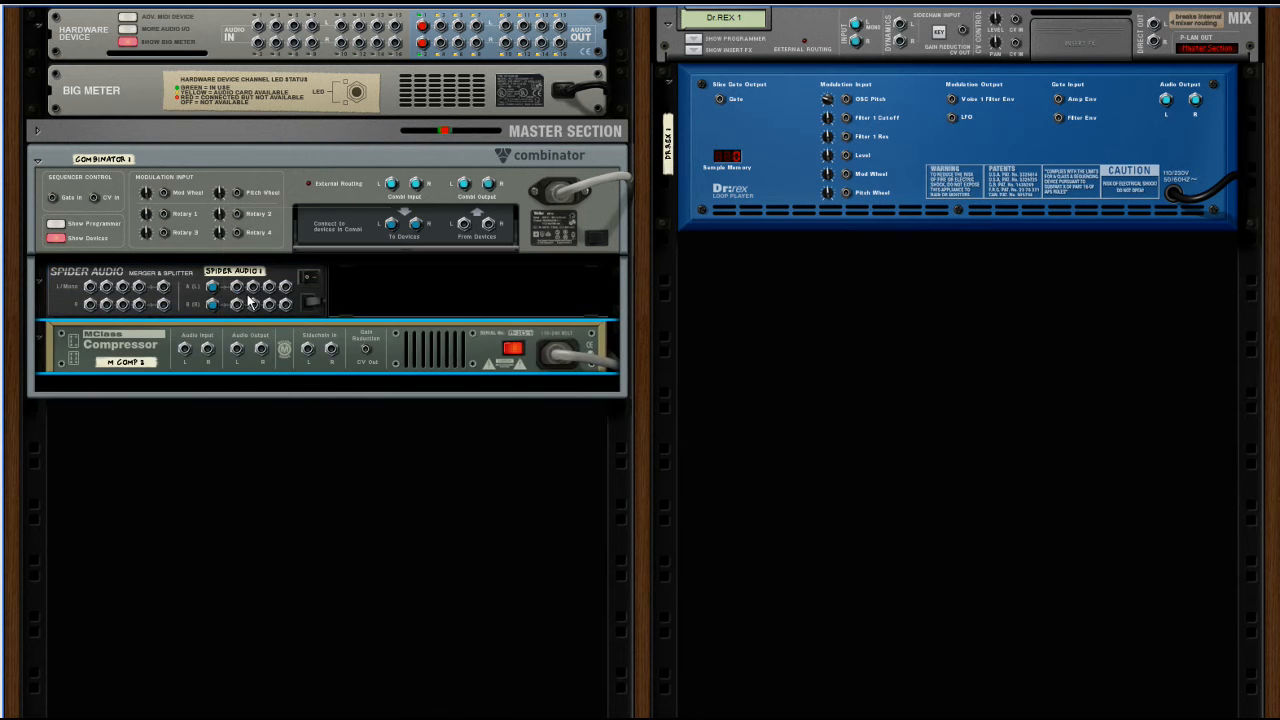
Route one Spider Audio split to the compressor's audio inputs and the second split to the Combinator's From Devices inputs
left_click_drag(237, 287, 191, 348)
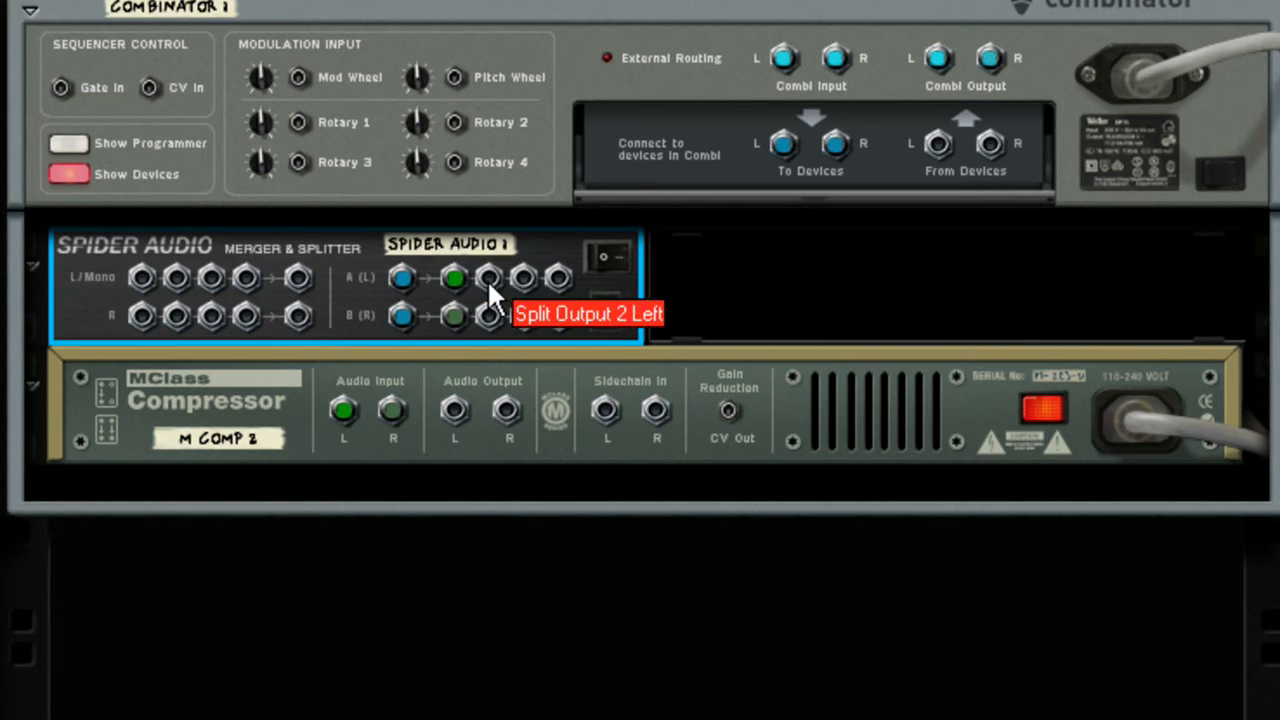
left_click_drag(487, 277, 936, 150)
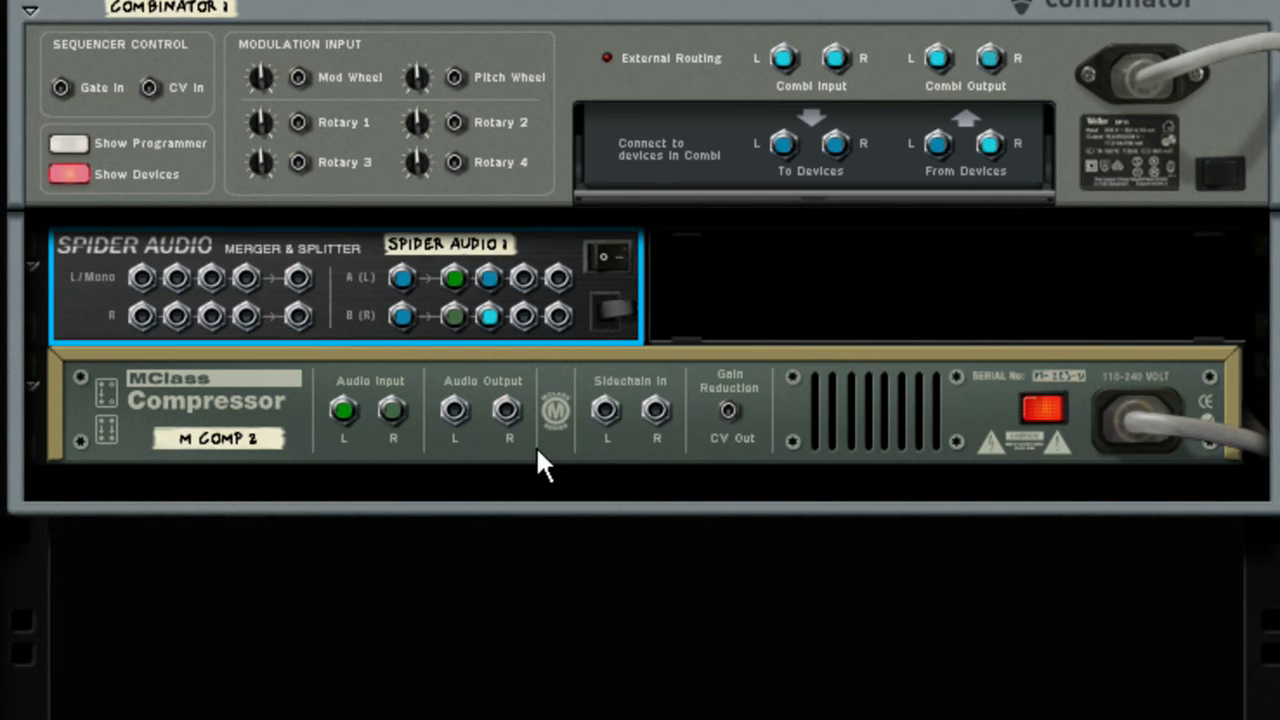
key("Tab")
Turn the MClass Compressor's input gain fully up and set its ratio to about 1.95:1
key("space")
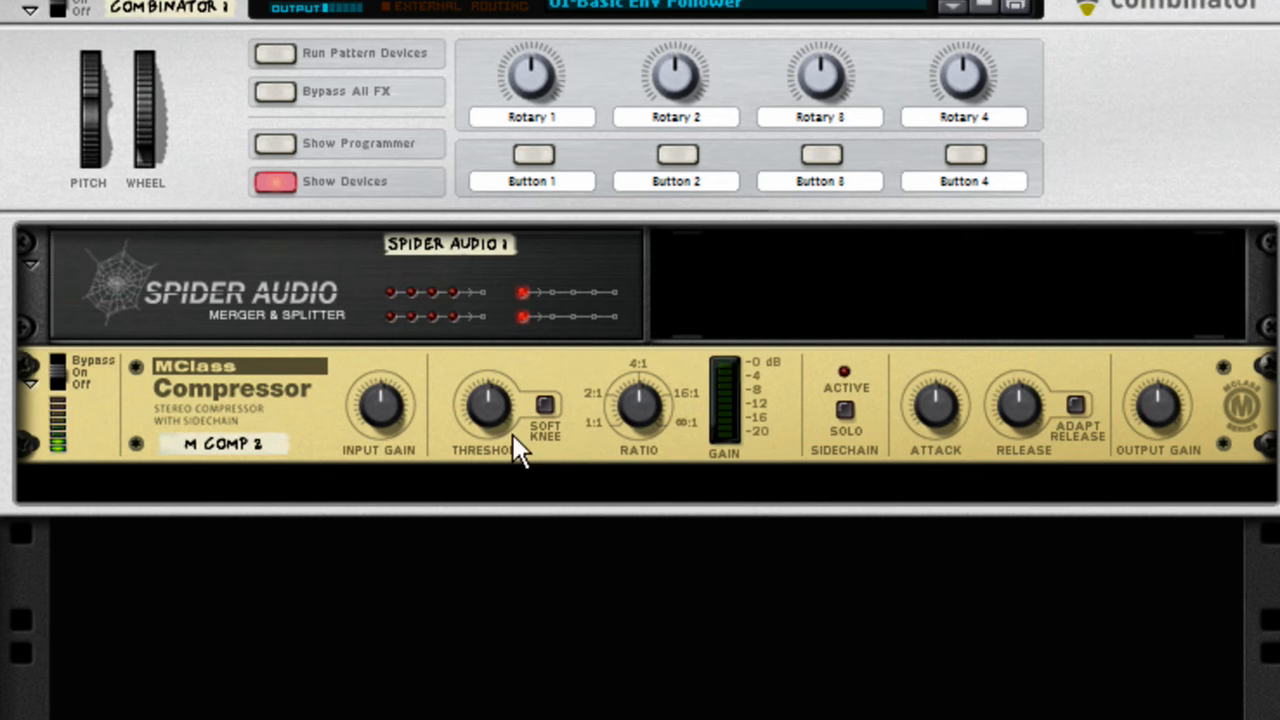
left_click_drag(393, 405, 388, 322)
left_click_drag(651, 429, 633, 407)
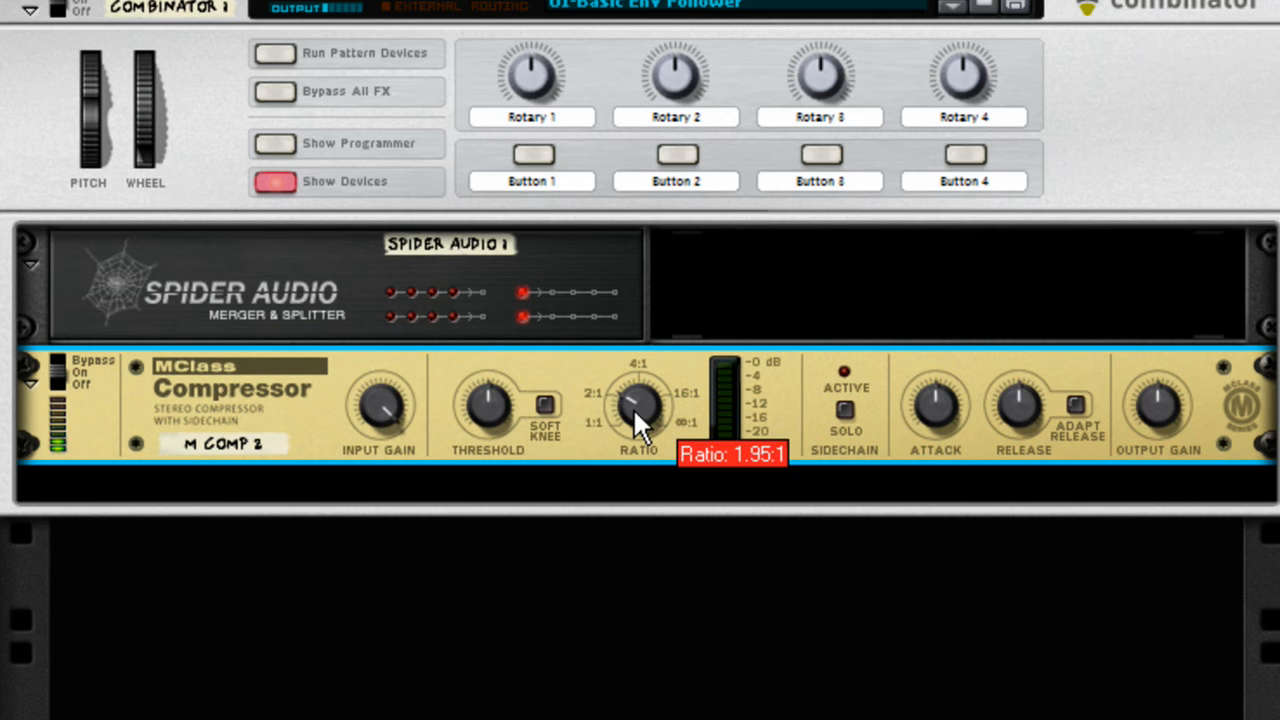
Patch the compressor's Gain Reduction CV Out into the Dr.REX's OSC Pitch modulation input and hide the cables
key("Tab")
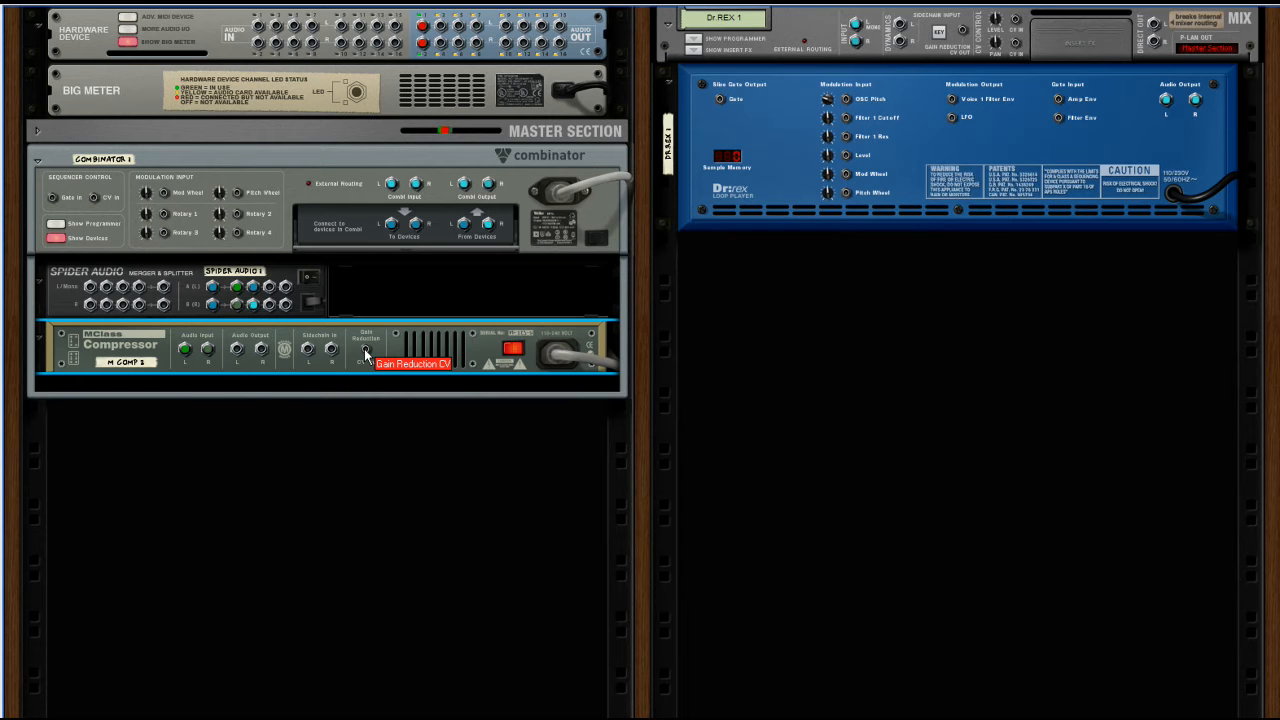
left_click_drag(367, 354, 847, 100)
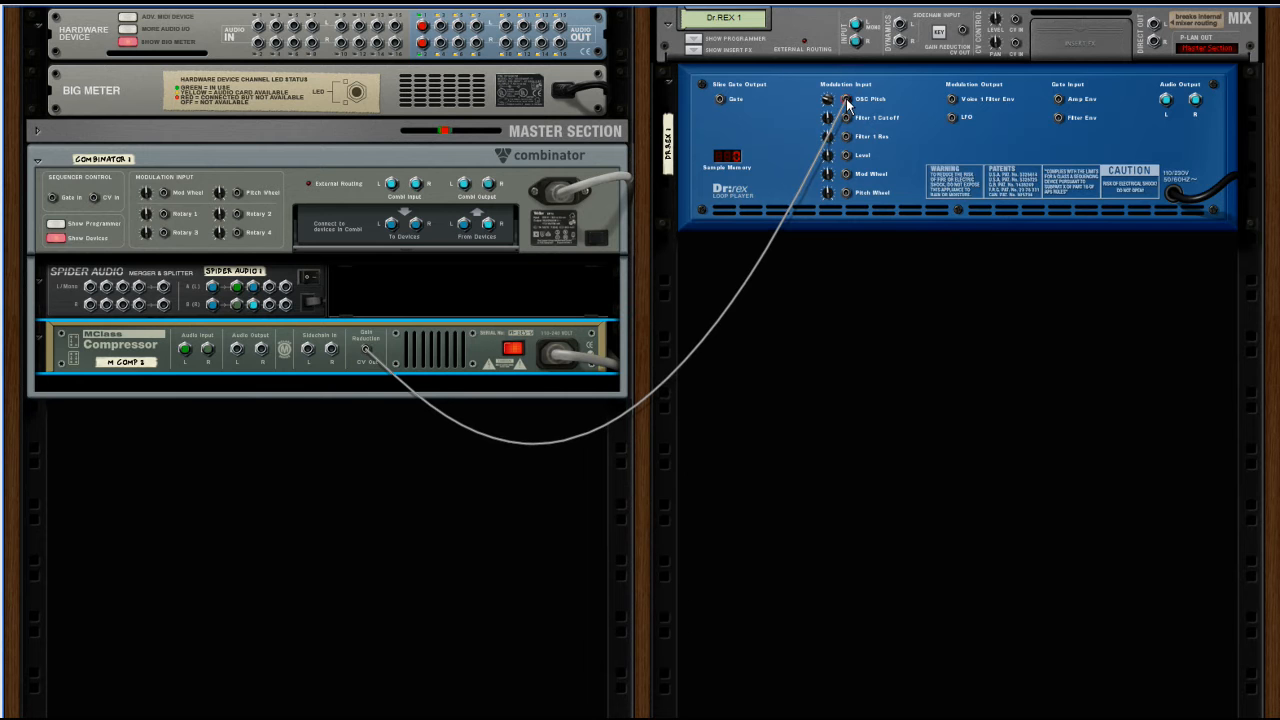
key("l")
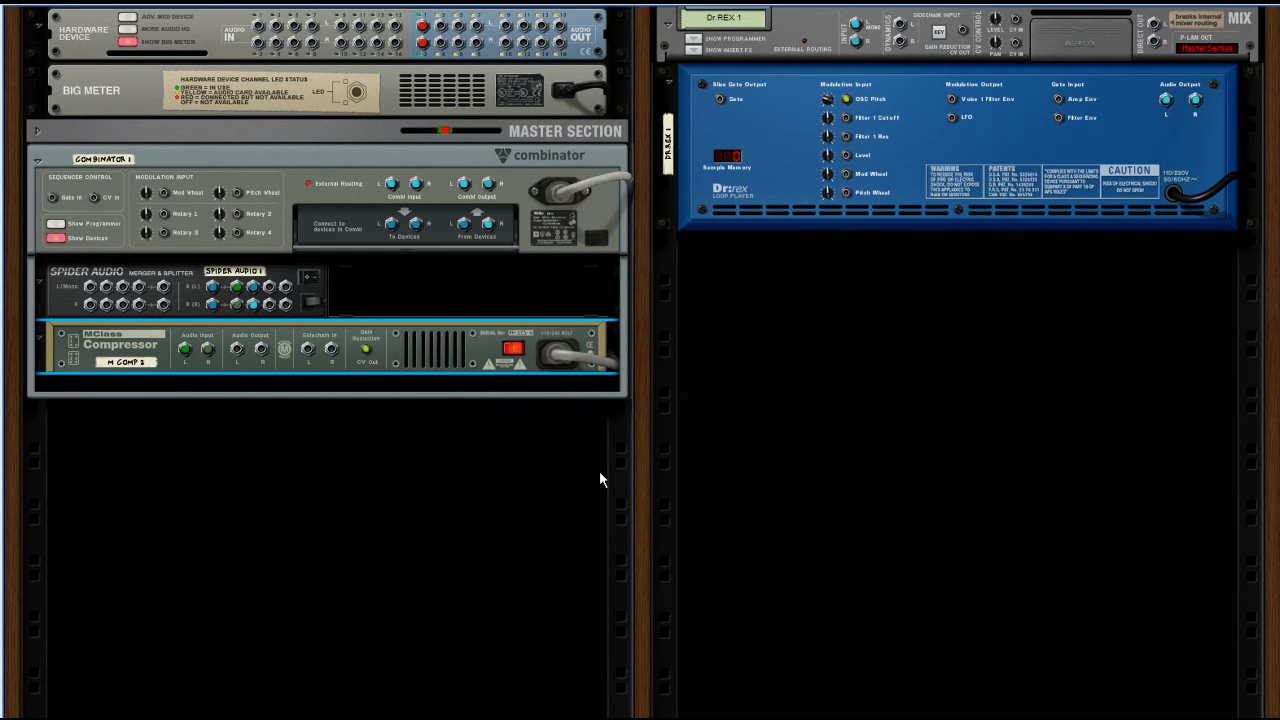
Adjust the MClass Compressor's threshold from the rack's front, leaving it slightly below the midpoint
key("Tab")
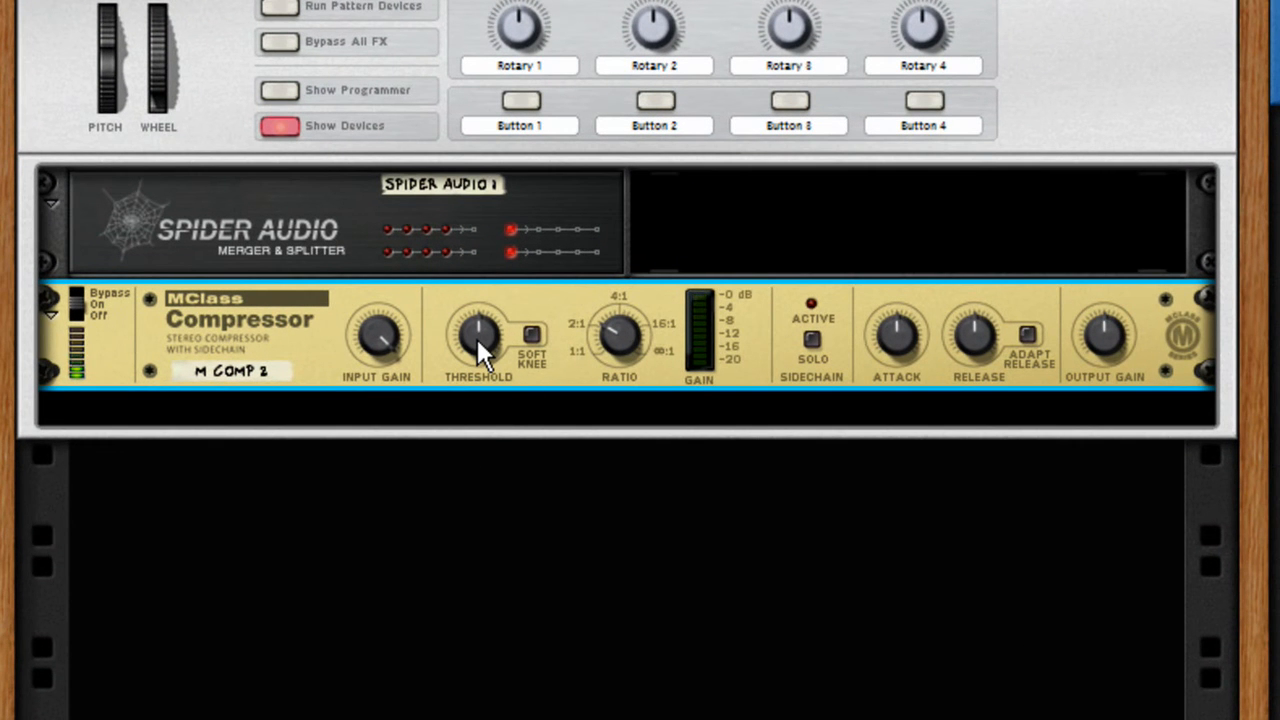
mouse_move(477, 339)
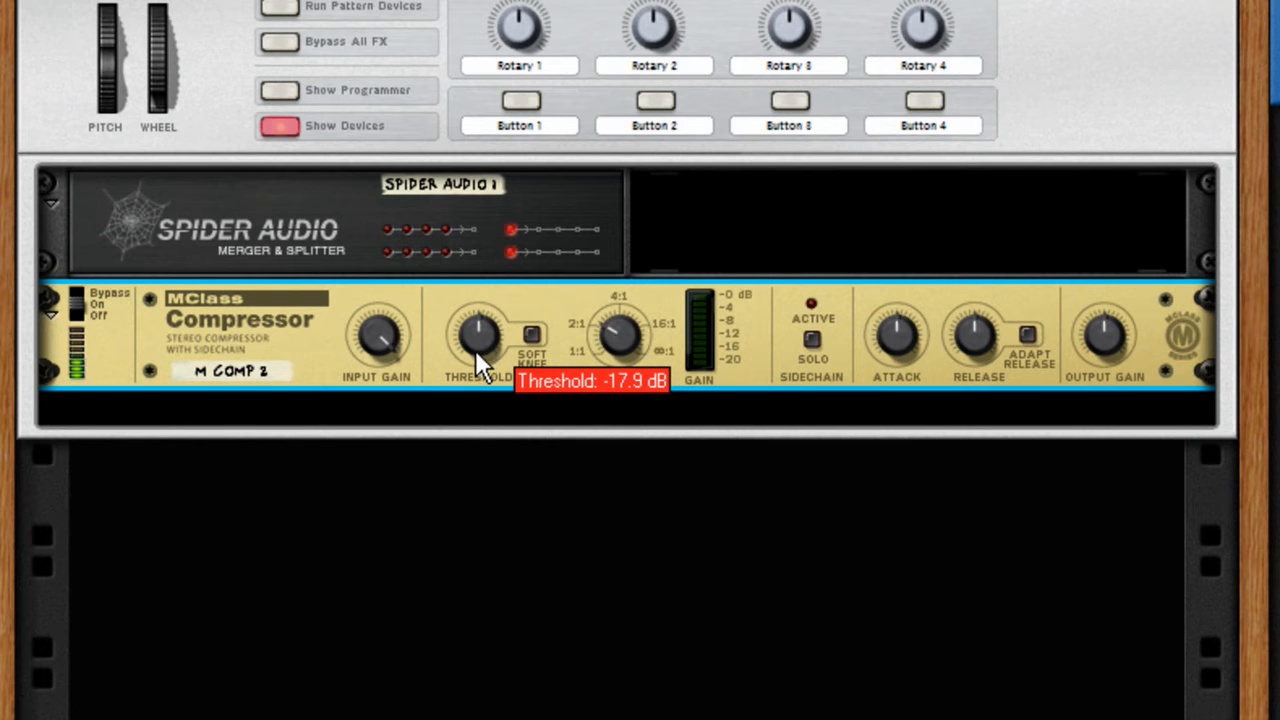
left_click_drag(475, 346, 498, 227)
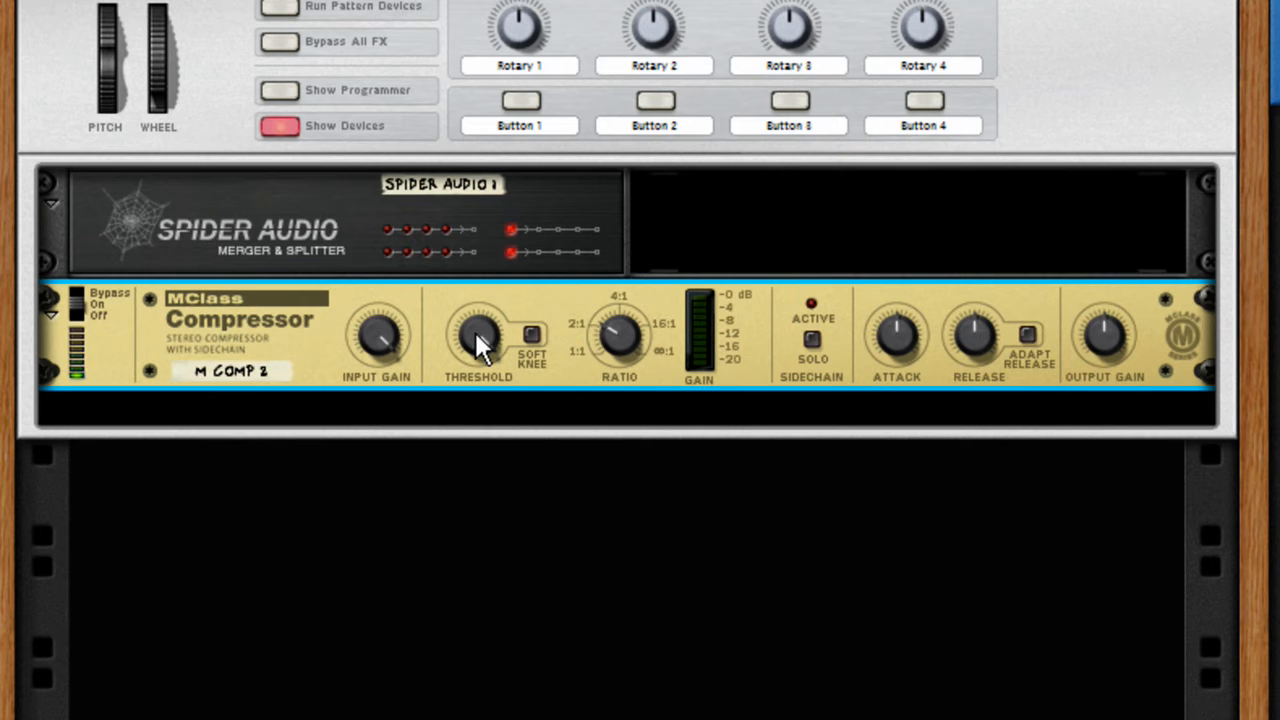
left_click_drag(475, 332, 487, 389)
Try the MClass Compressor with the fastest attack of 1 ms and the release at maximum
mouse_move(901, 343)
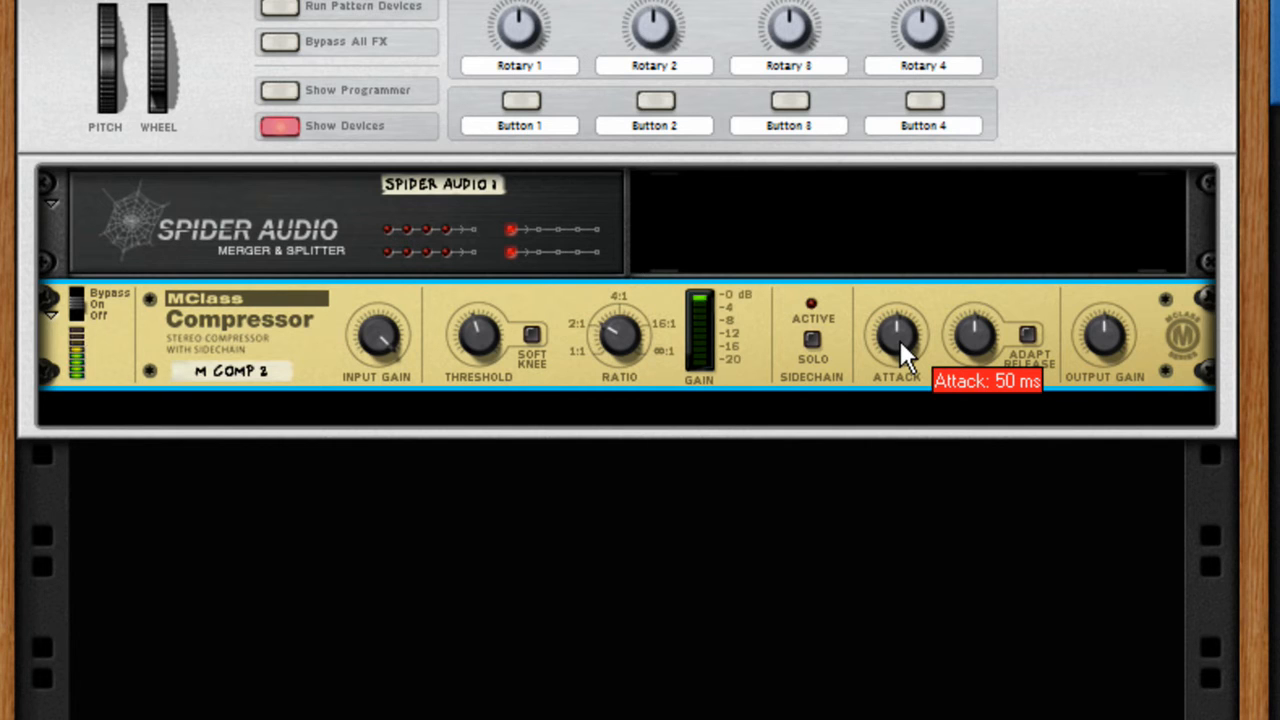
left_click_drag(895, 343, 903, 397)
left_click_drag(983, 355, 1000, 265)
left_click_drag(901, 343, 917, 440)
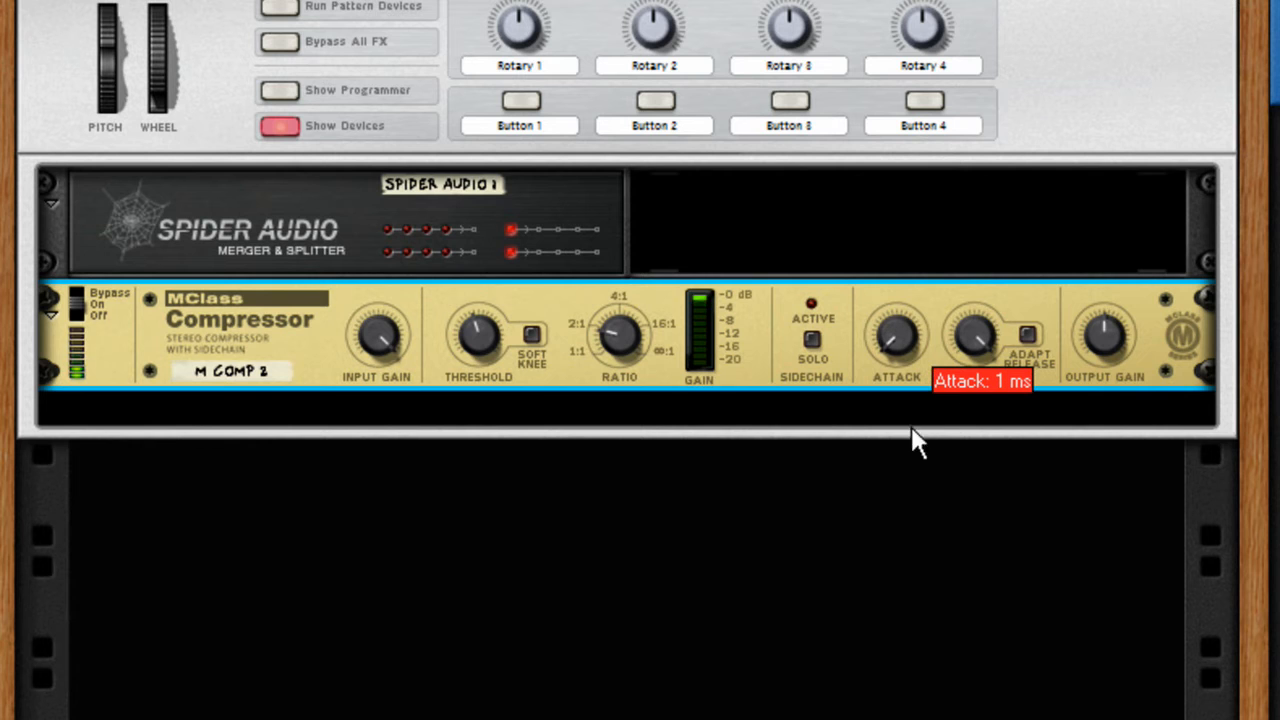
Bring the MClass Compressor's release and attack back to about mid-range
left_click_drag(971, 343, 984, 392)
left_click_drag(980, 334, 981, 390)
mouse_move(895, 340)
left_mouse_down()
mouse_move(911, 294)
mouse_move(903, 322)
left_mouse_up()
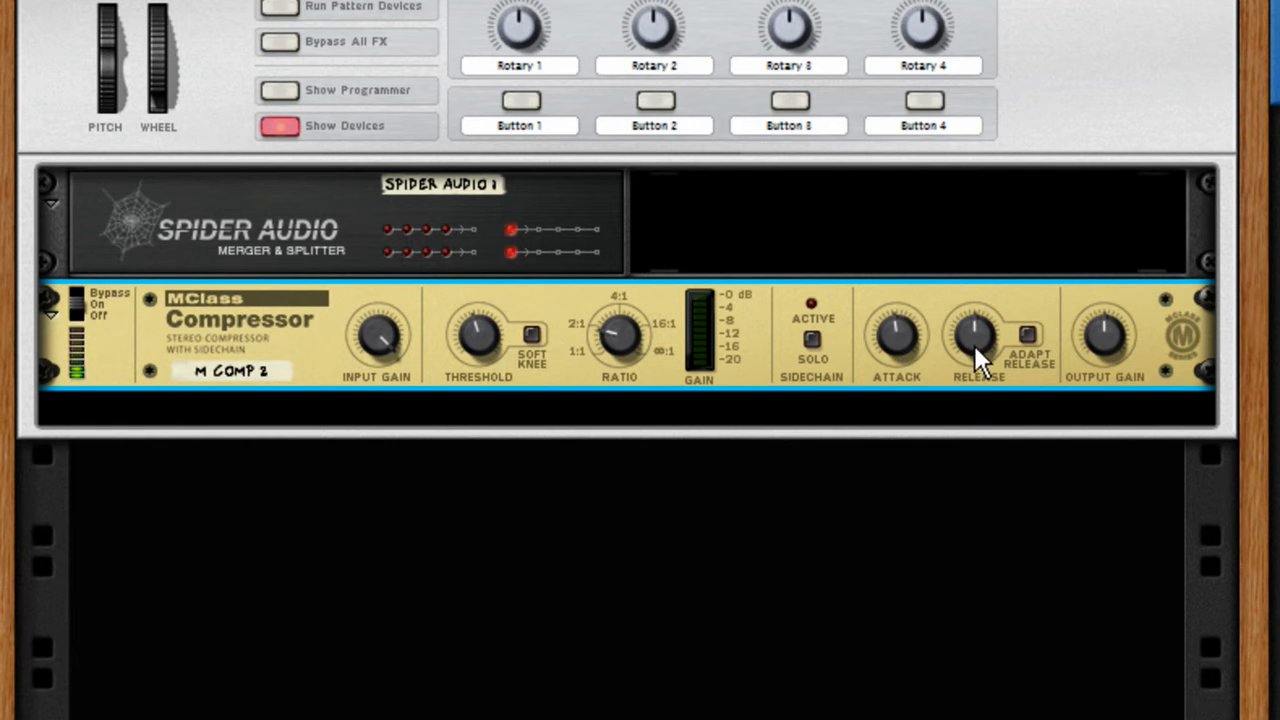
mouse_move(974, 345)
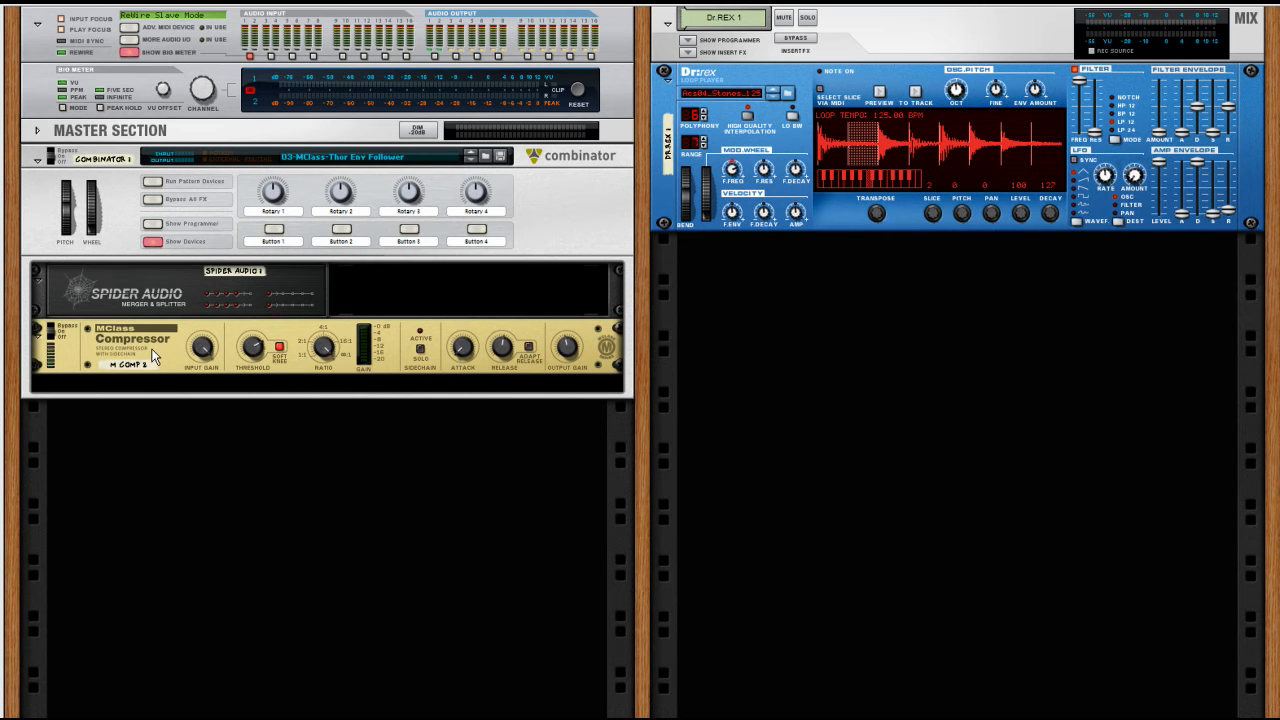
Add an ECF-42 Envelope Controlled Filter below the MClass Compressor inside the Combinator
left_click(80, 350)
right_click(78, 348)
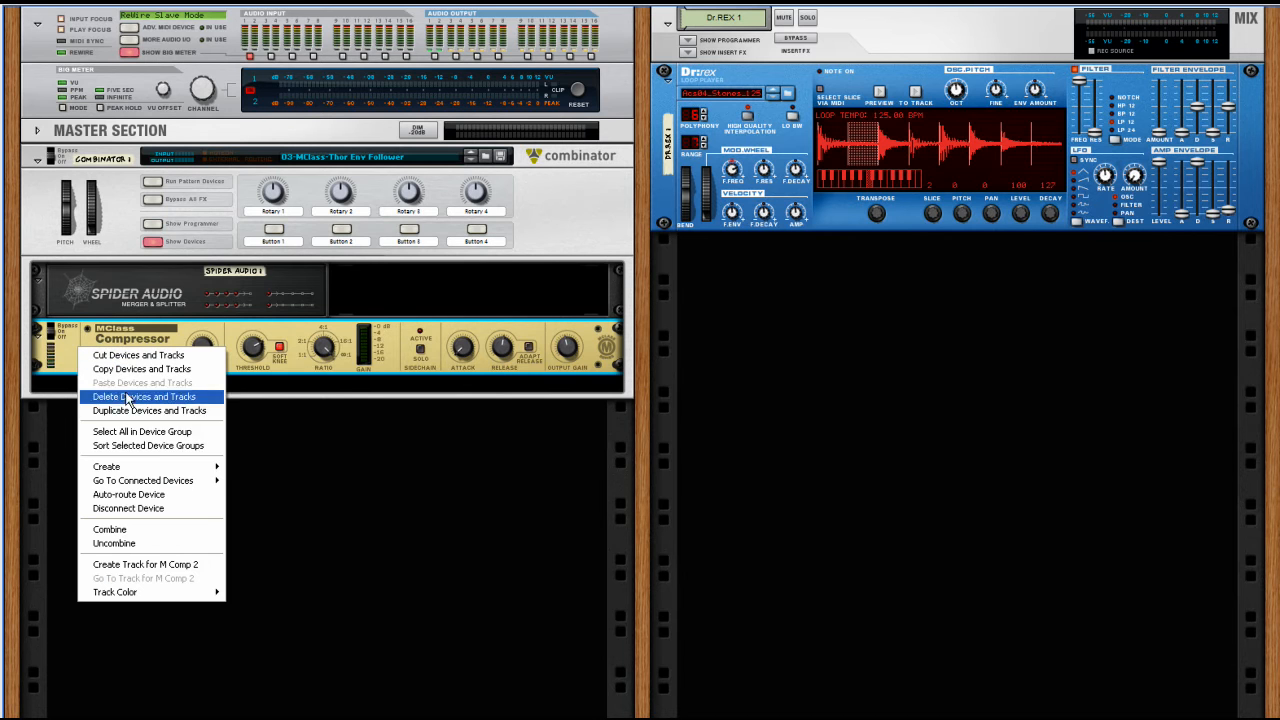
mouse_move(145, 467)
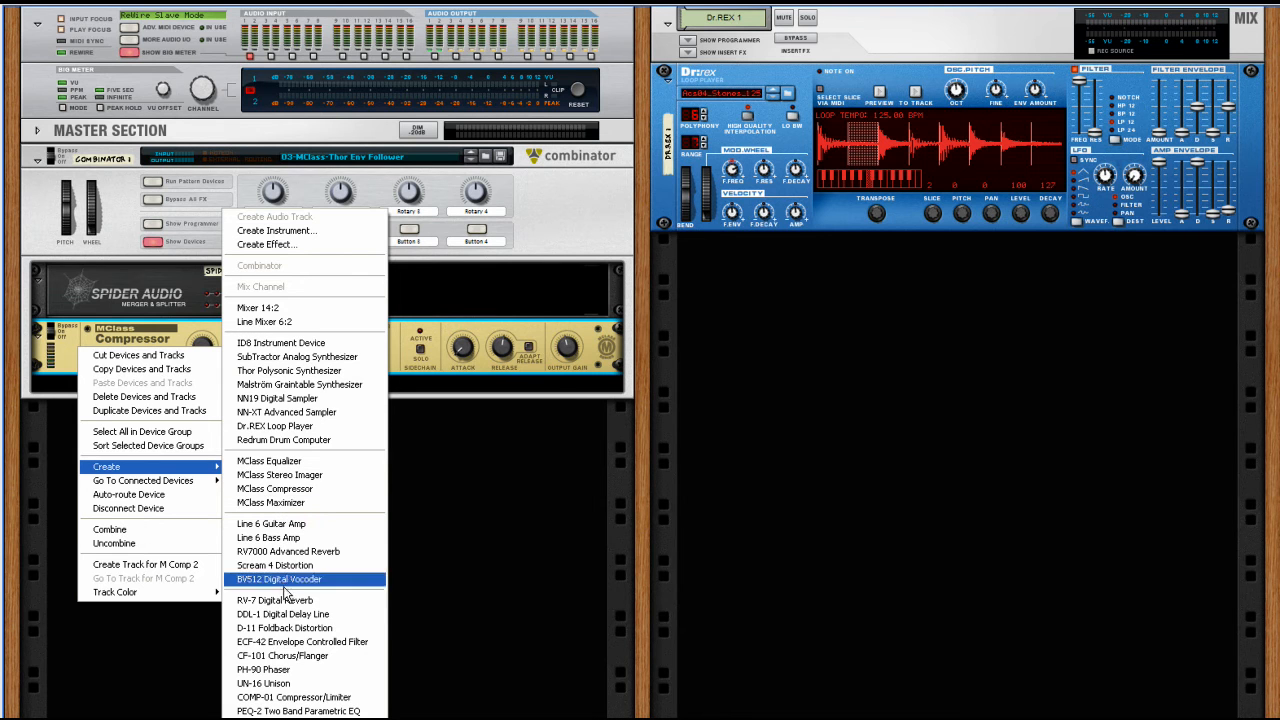
left_click(297, 642)
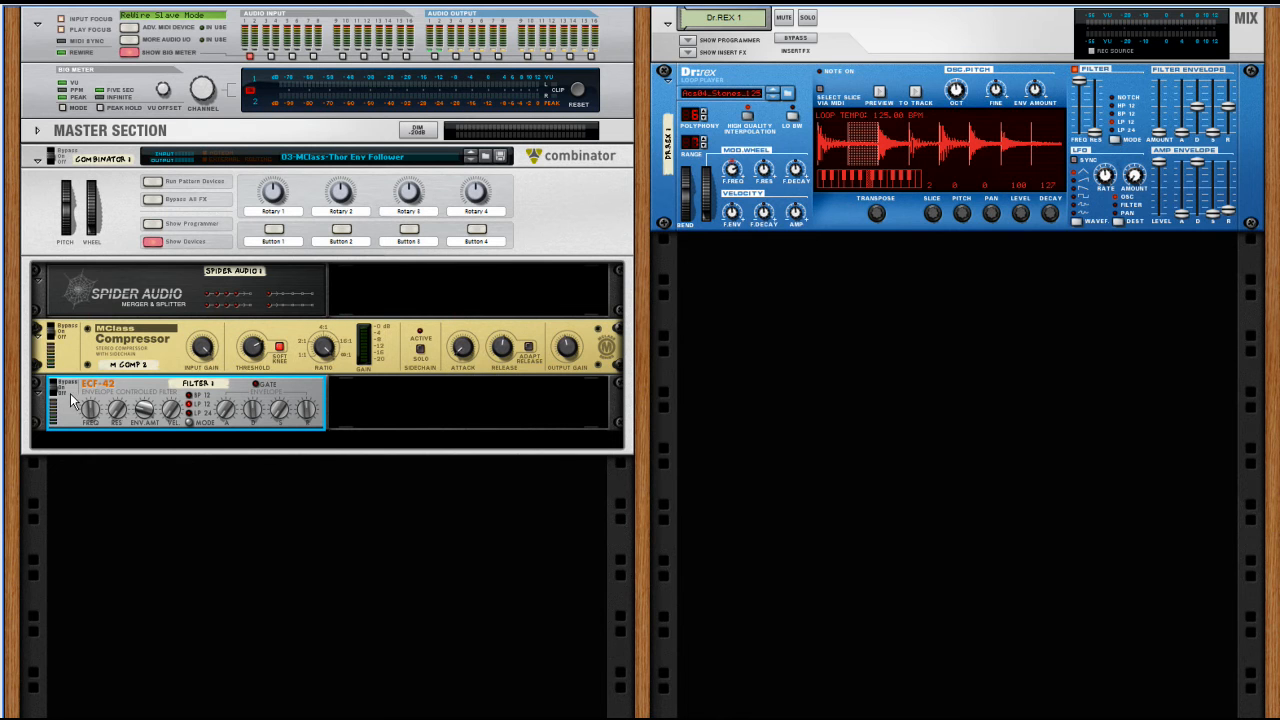
Route the Spider Audio's second split into the ECF-42's inputs and the filter's outputs into the Combinator's From Devices inputs
key("Tab")
left_click_drag(253, 302, 370, 300)
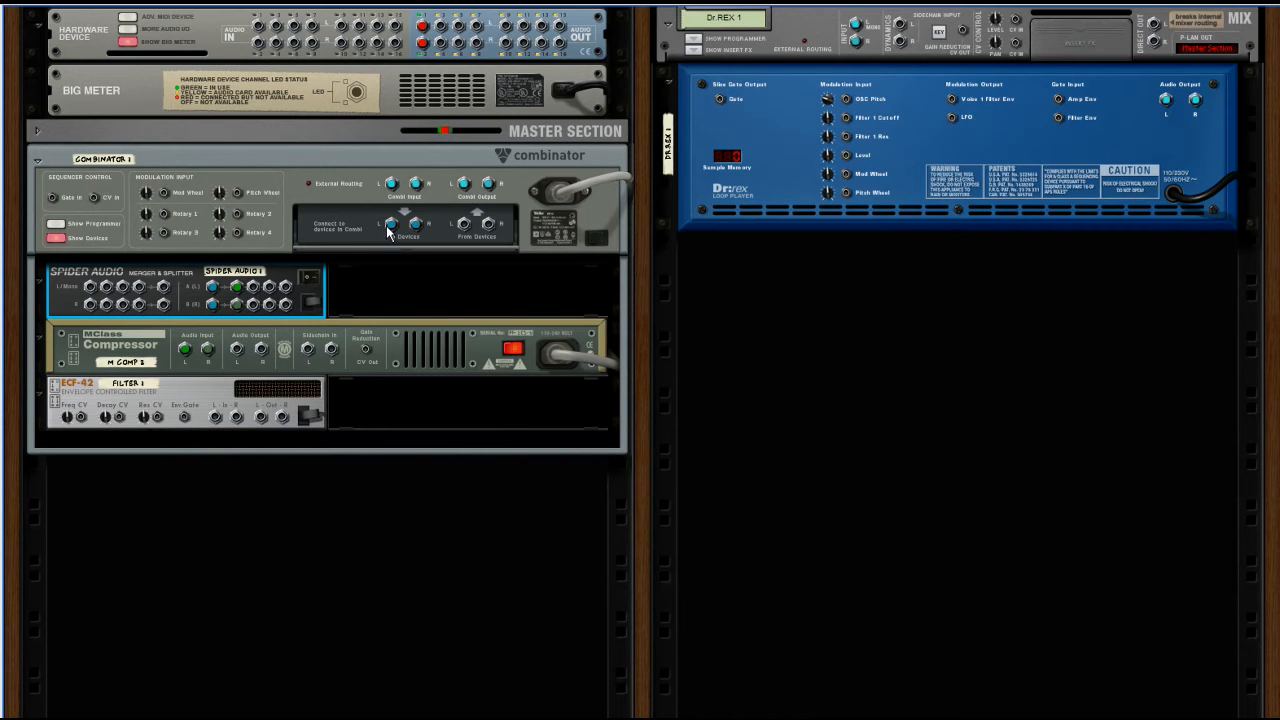
left_click_drag(253, 286, 463, 230)
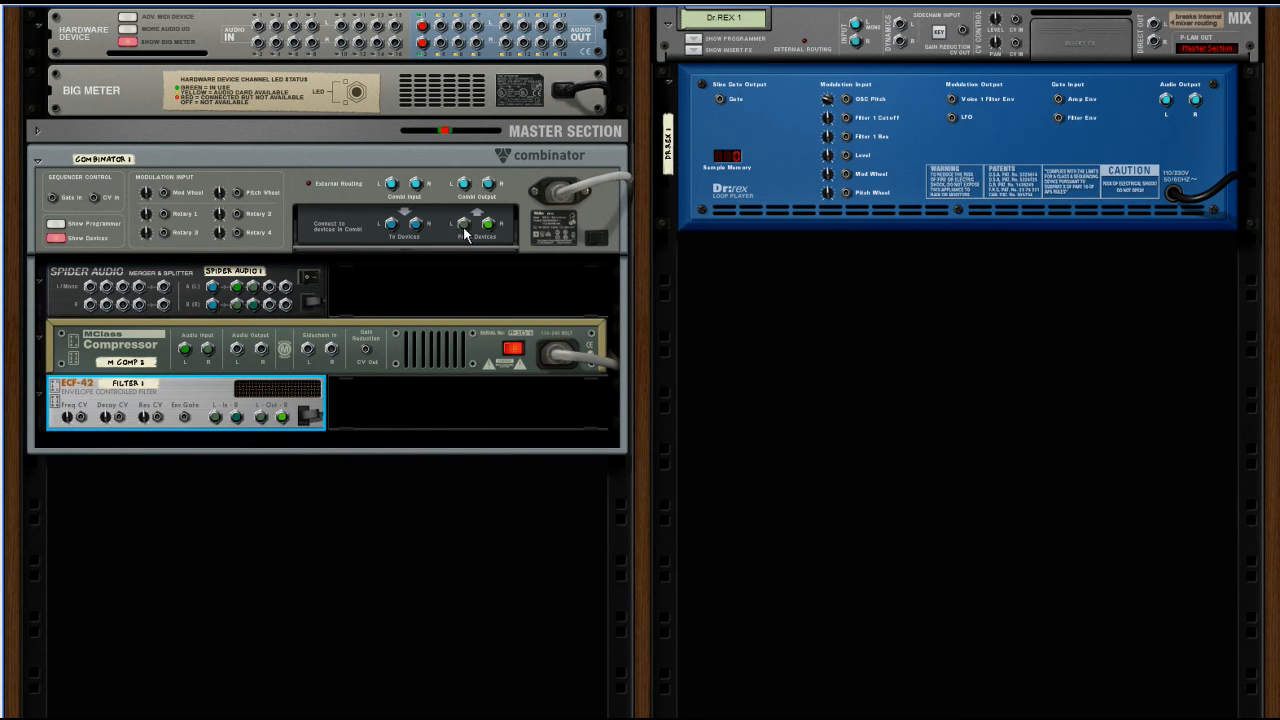
Preview the Dr.REX loop through the ECF-42 filter and stop playback
key("Tab")
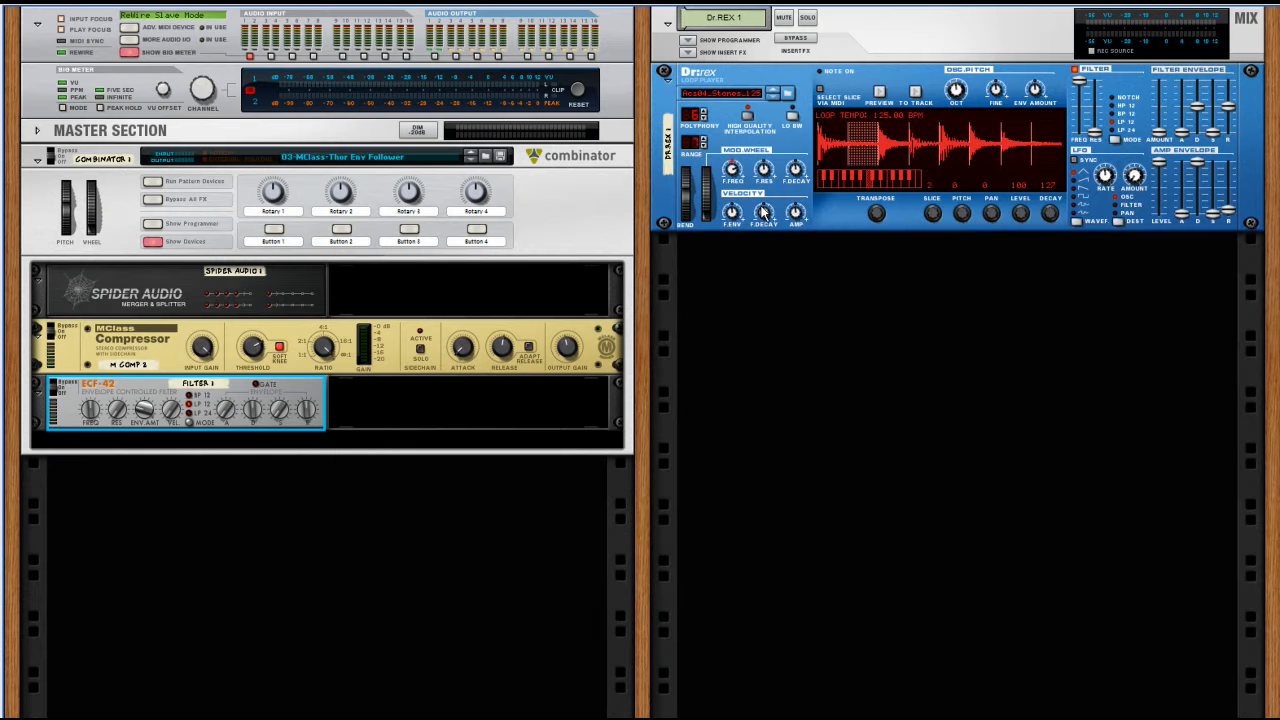
left_click(878, 93)
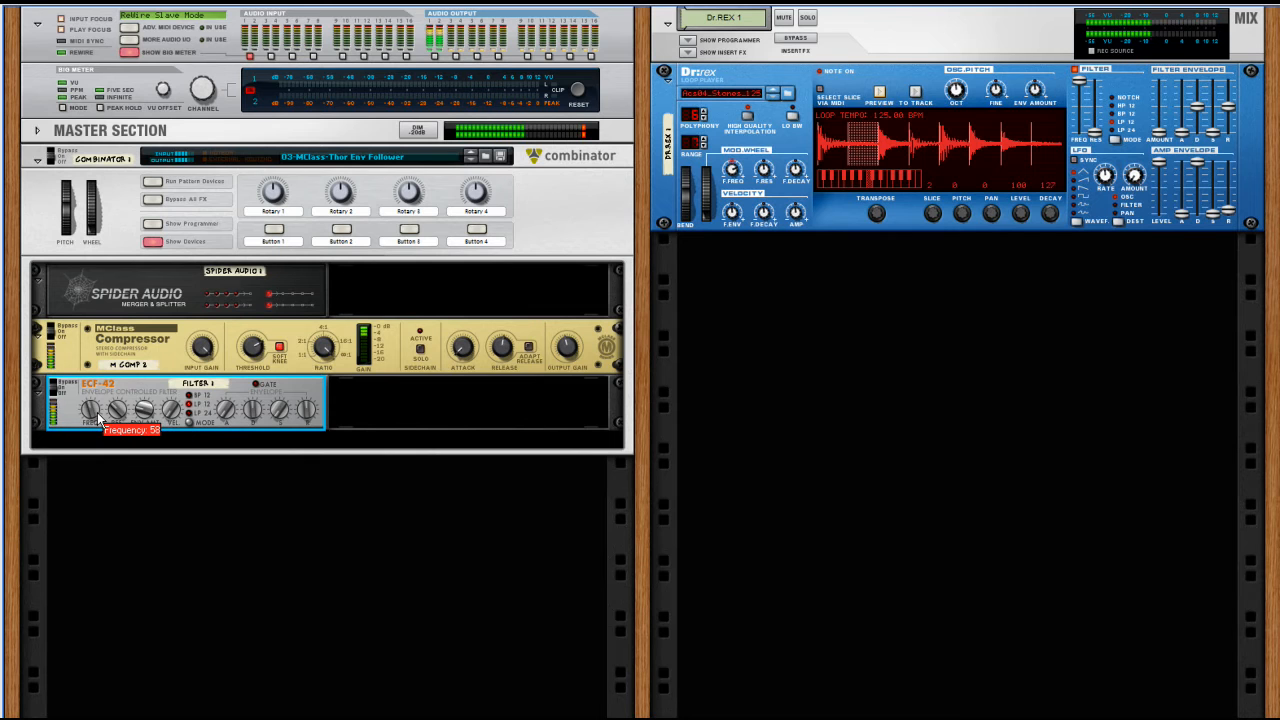
left_click(882, 91)
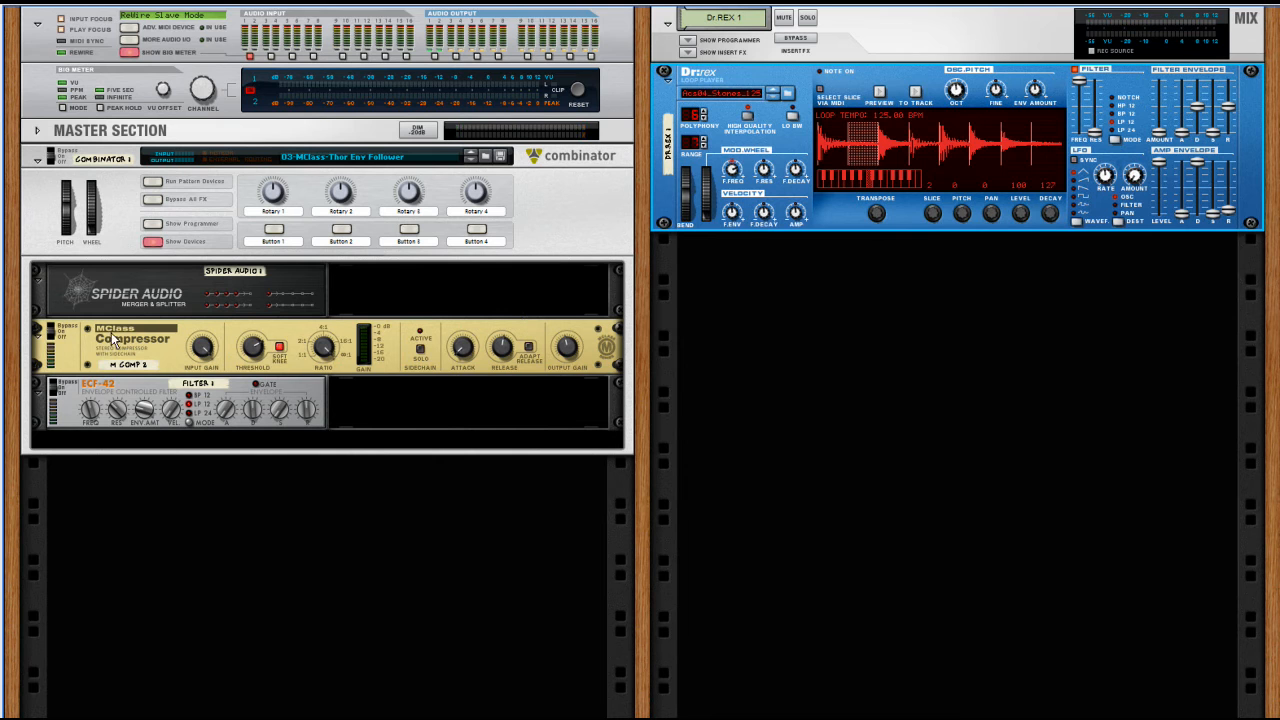
Create a Thor Polysonic Synthesizer between the MClass Compressor and the ECF-42 and open its programmer
left_click(76, 363)
right_click(76, 363)
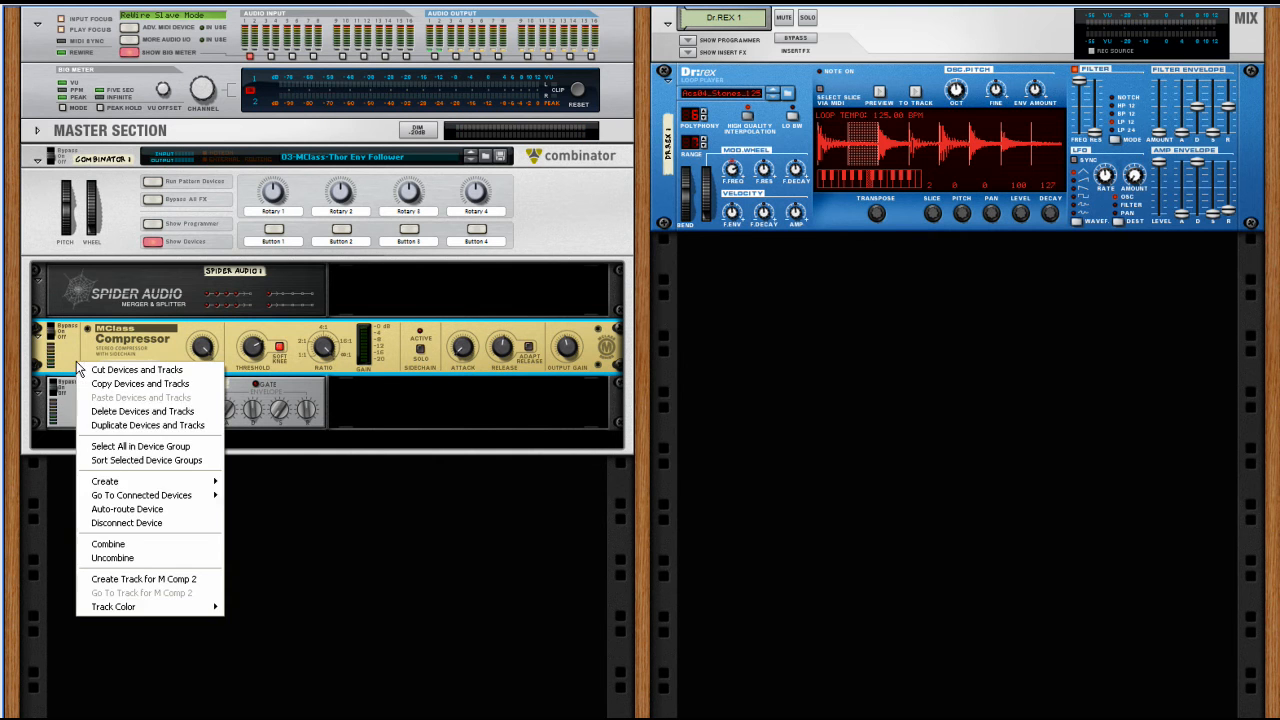
mouse_move(110, 482)
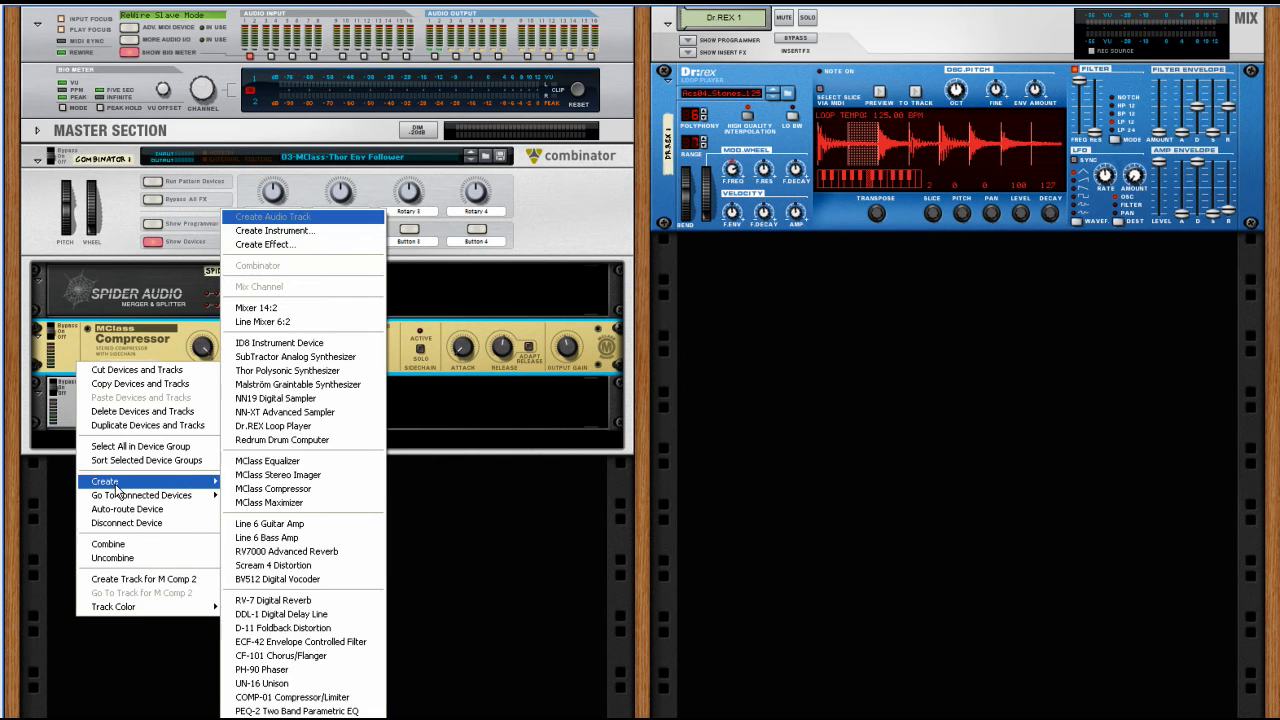
left_click(345, 371)
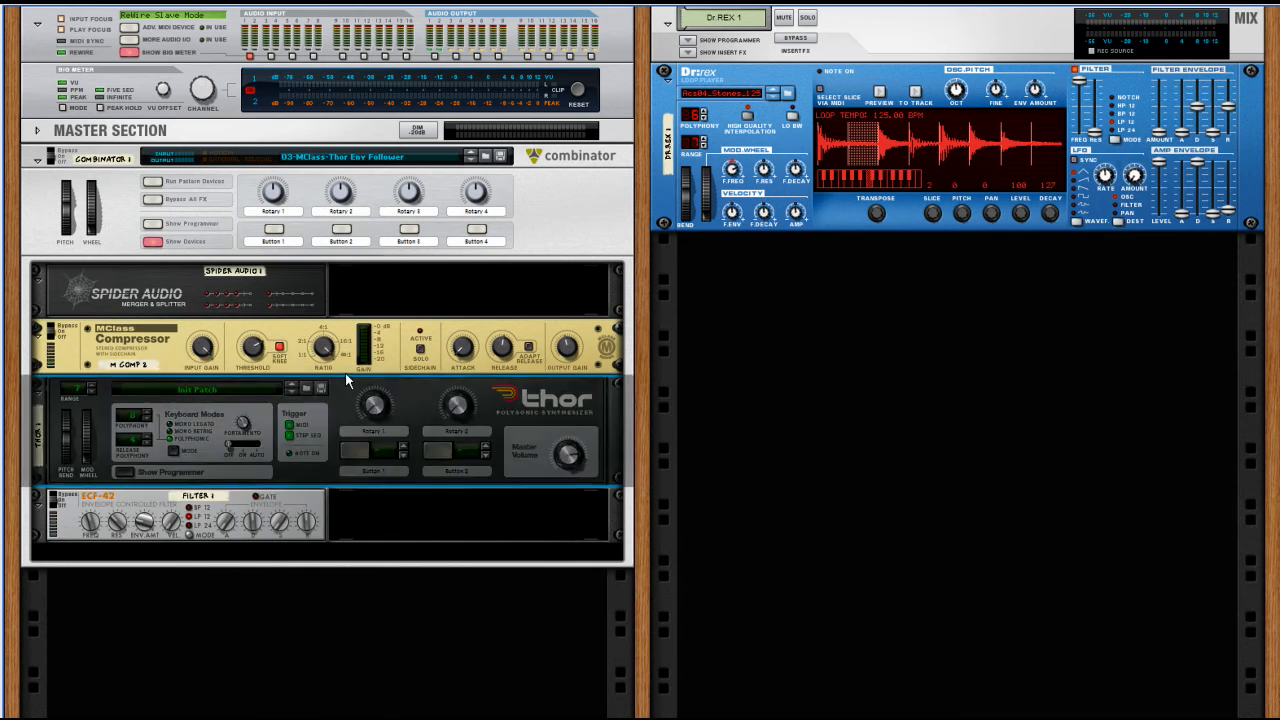
left_click(125, 473)
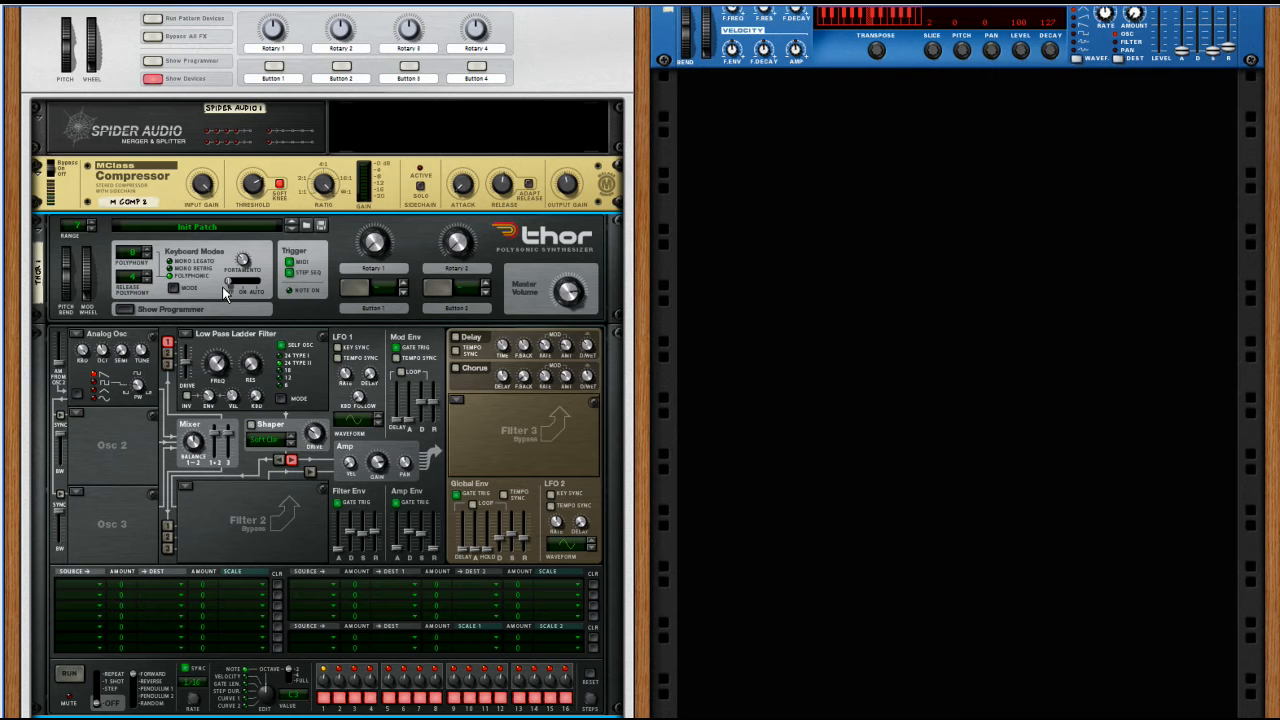
Patch the compressor's Gain Reduction CV Out into Thor's CV 1 modulation input, and Thor's CV 1 modulation output into the ECF-42's Freq CV
key("Tab")
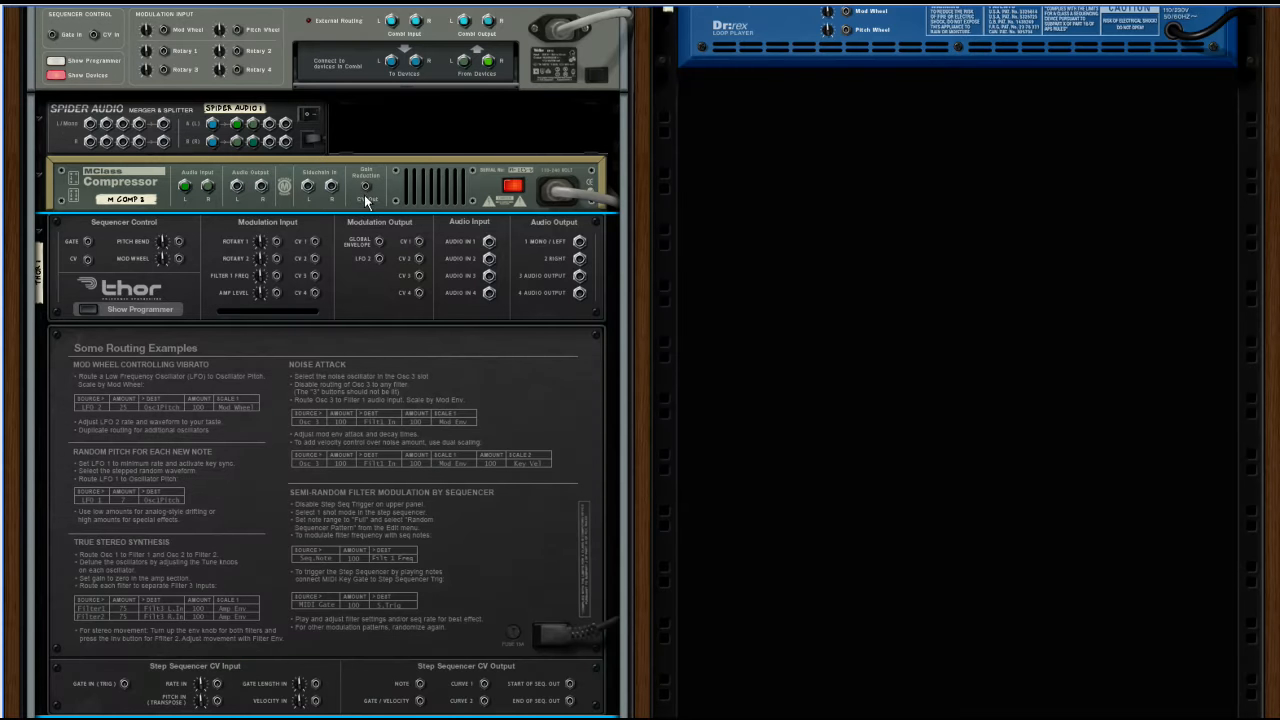
scroll(361, 196, "up", 2)
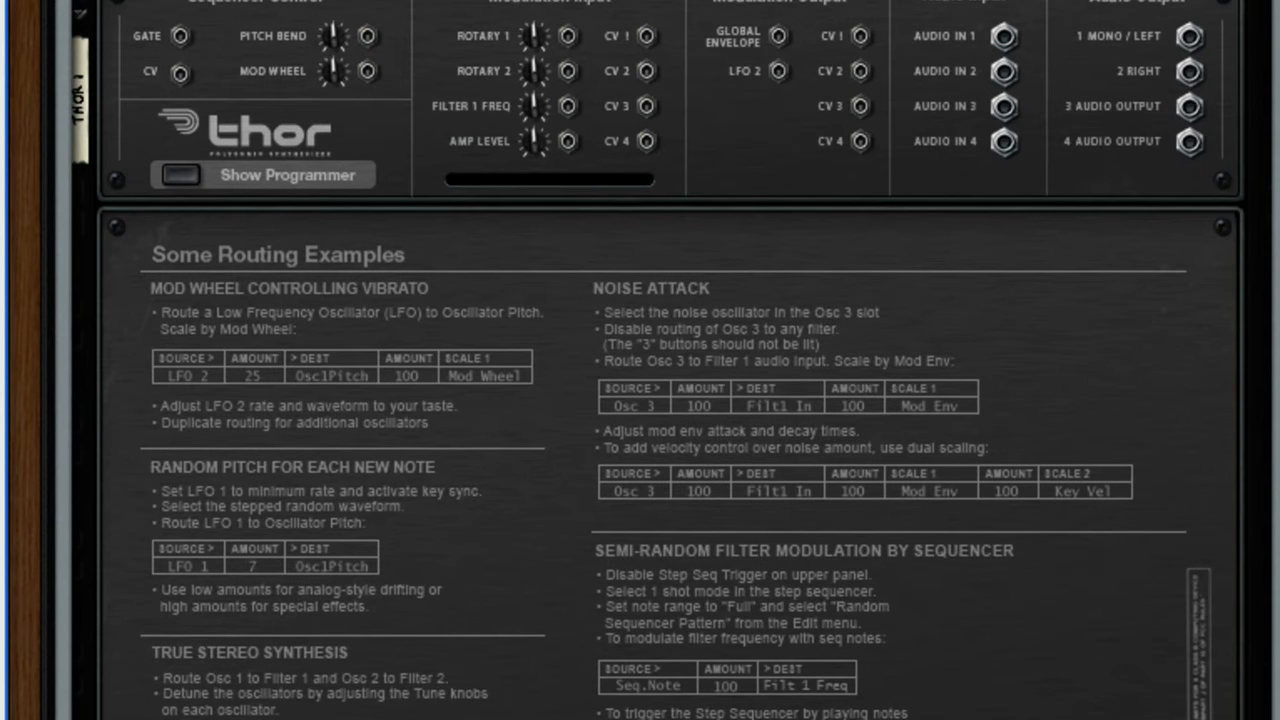
left_click(186, 176)
left_click_drag(750, 31, 646, 150)
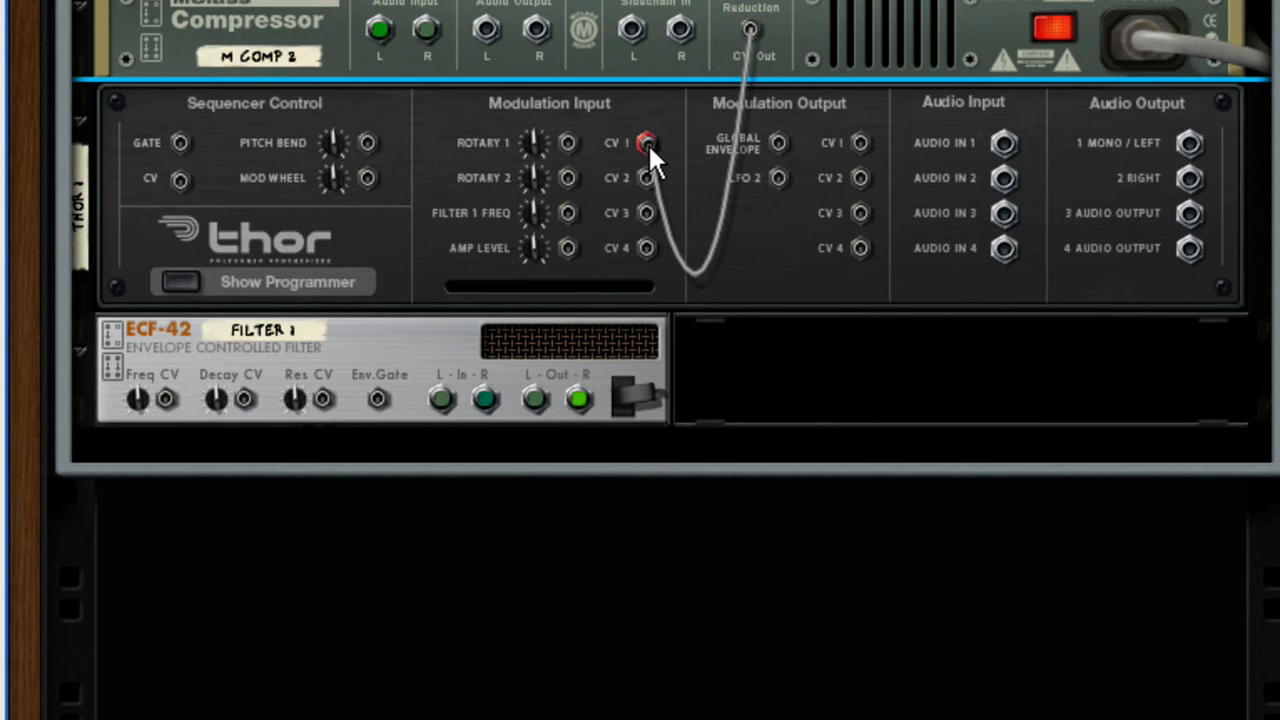
key("l")
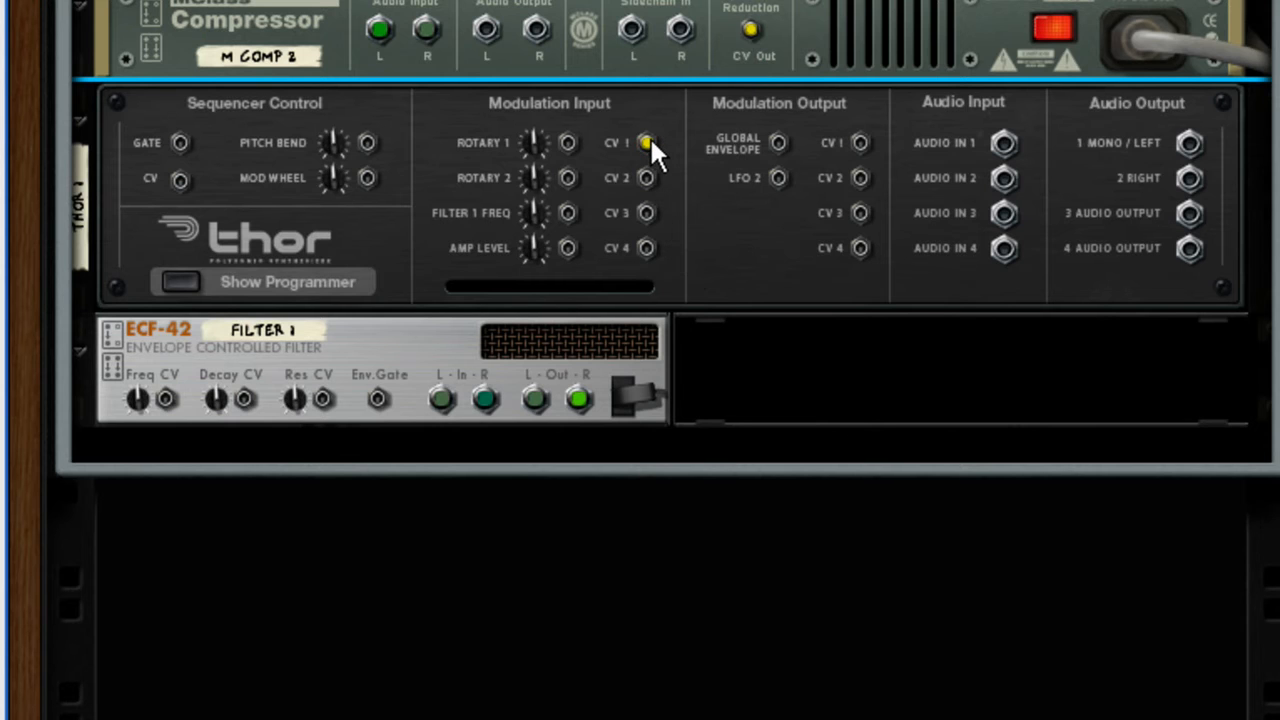
mouse_move(649, 136)
left_click_drag(860, 141, 166, 397)
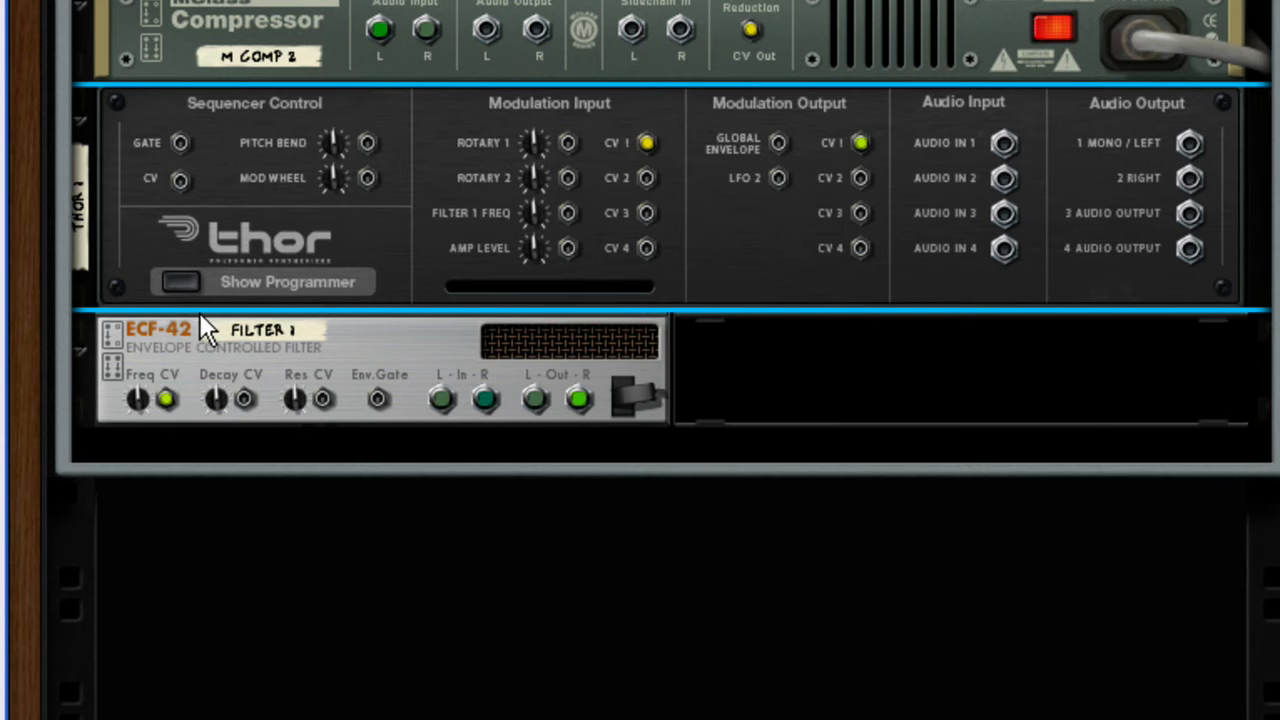
Open Thor's programmer, turn off Osc 1 and set Filter 1 to Bypass
key("Tab")
left_click(256, 284)
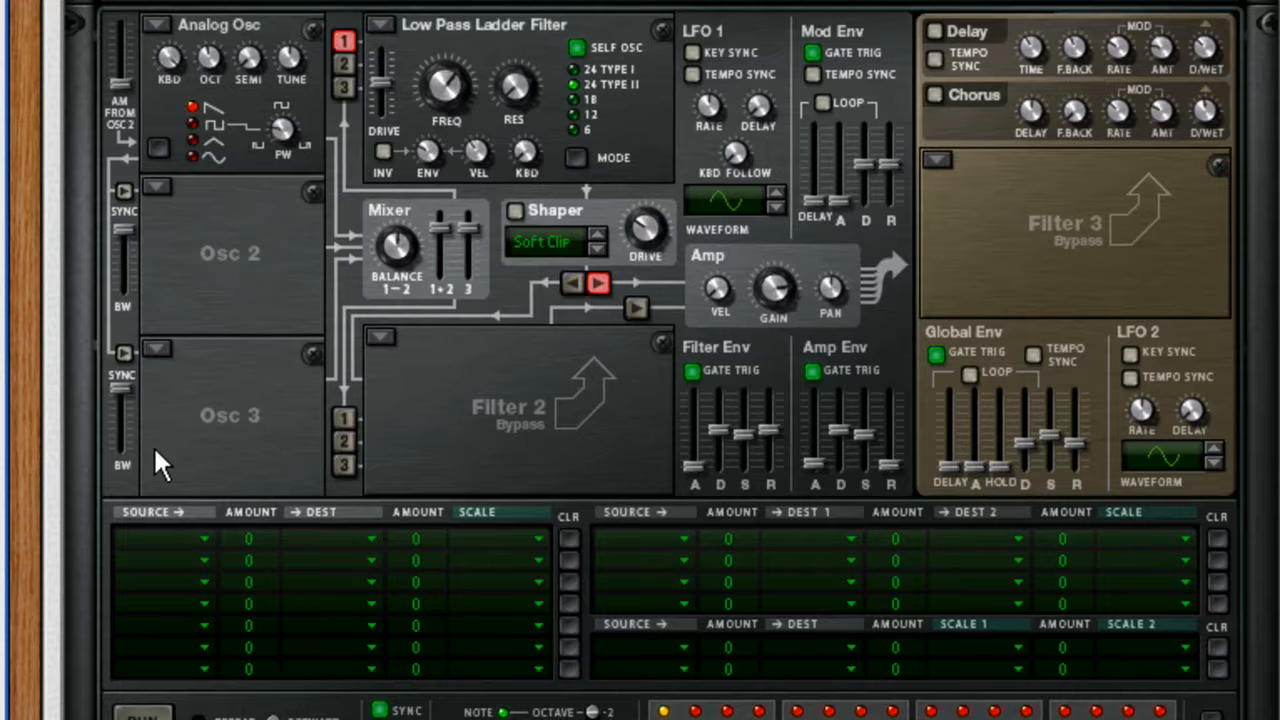
left_click(173, 25)
left_click(190, 203)
left_click(382, 22)
left_click(414, 147)
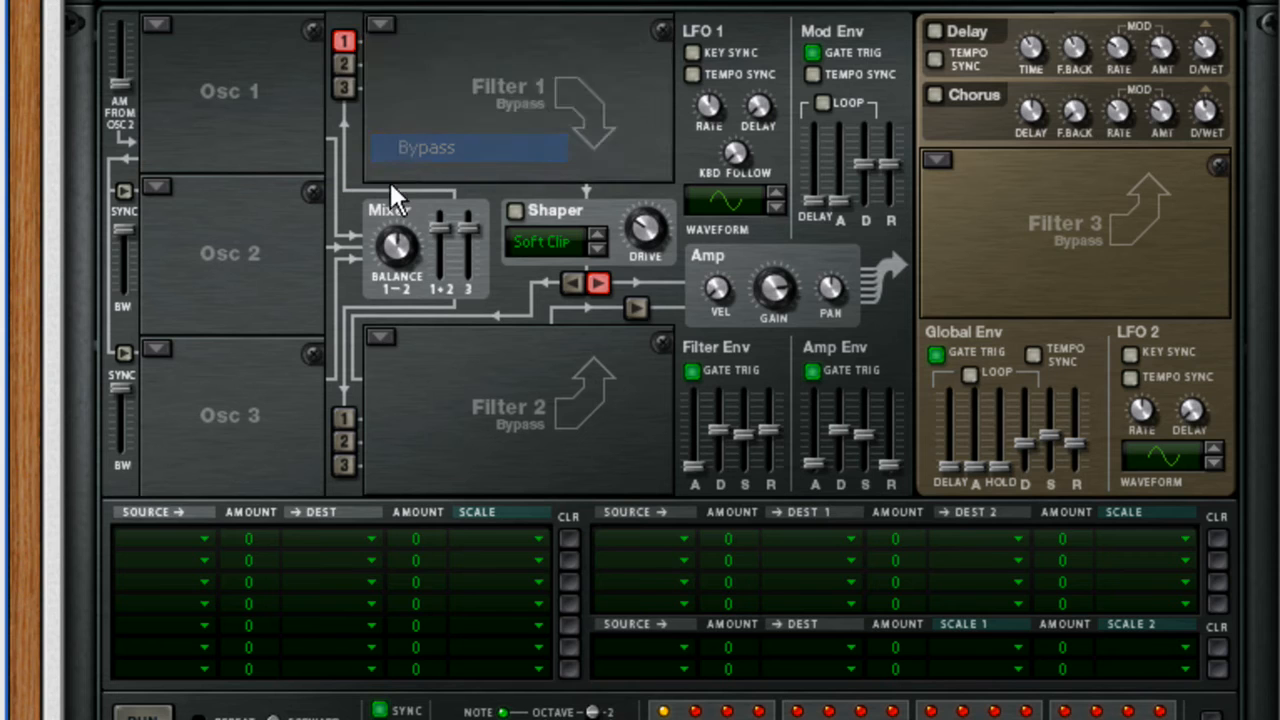
Route CV In1 to the Global Env Gate with an amount of 100 in Thor's first modulation row
scroll(175, 192, "down", 5)
left_click(184, 138)
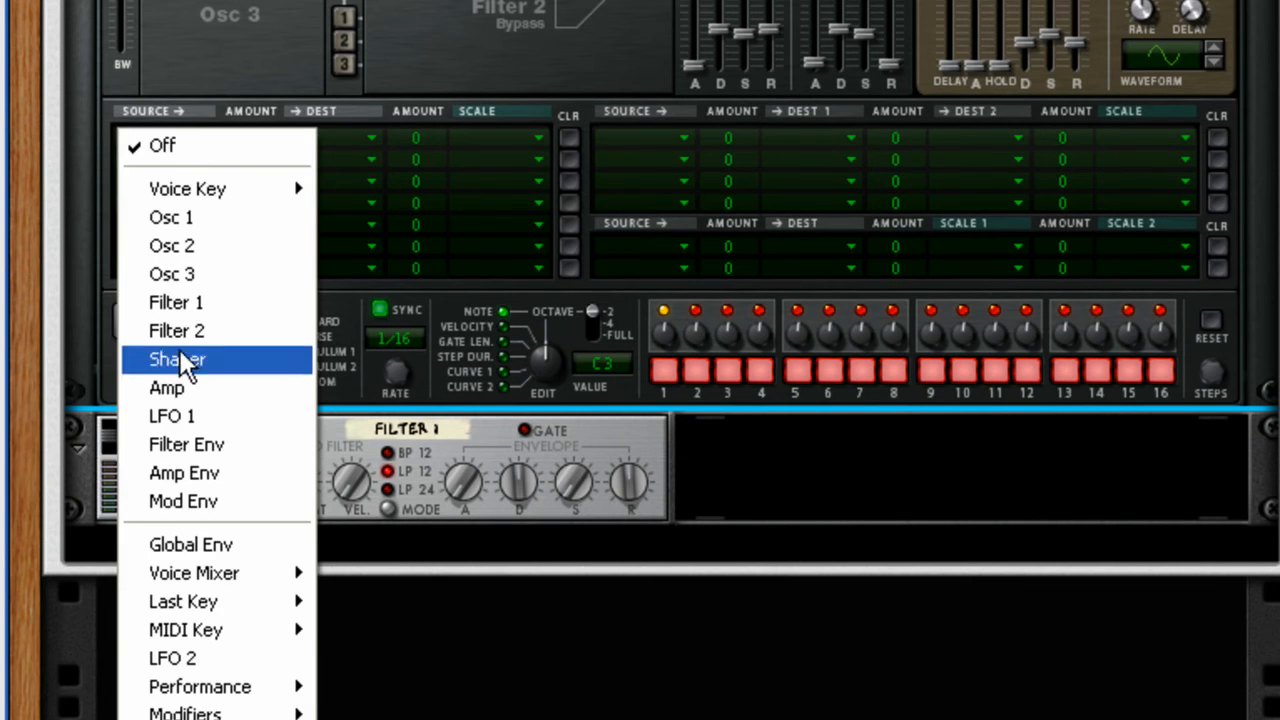
left_click(360, 718)
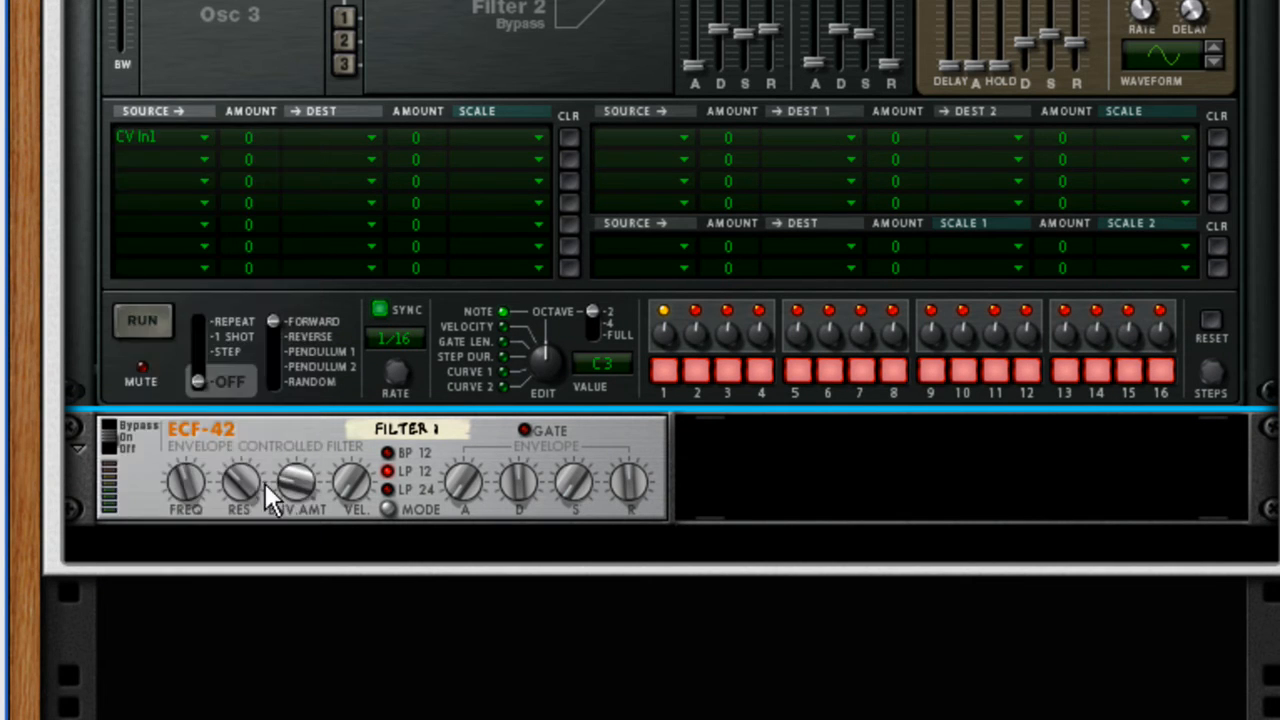
left_click(328, 138)
mouse_move(340, 605)
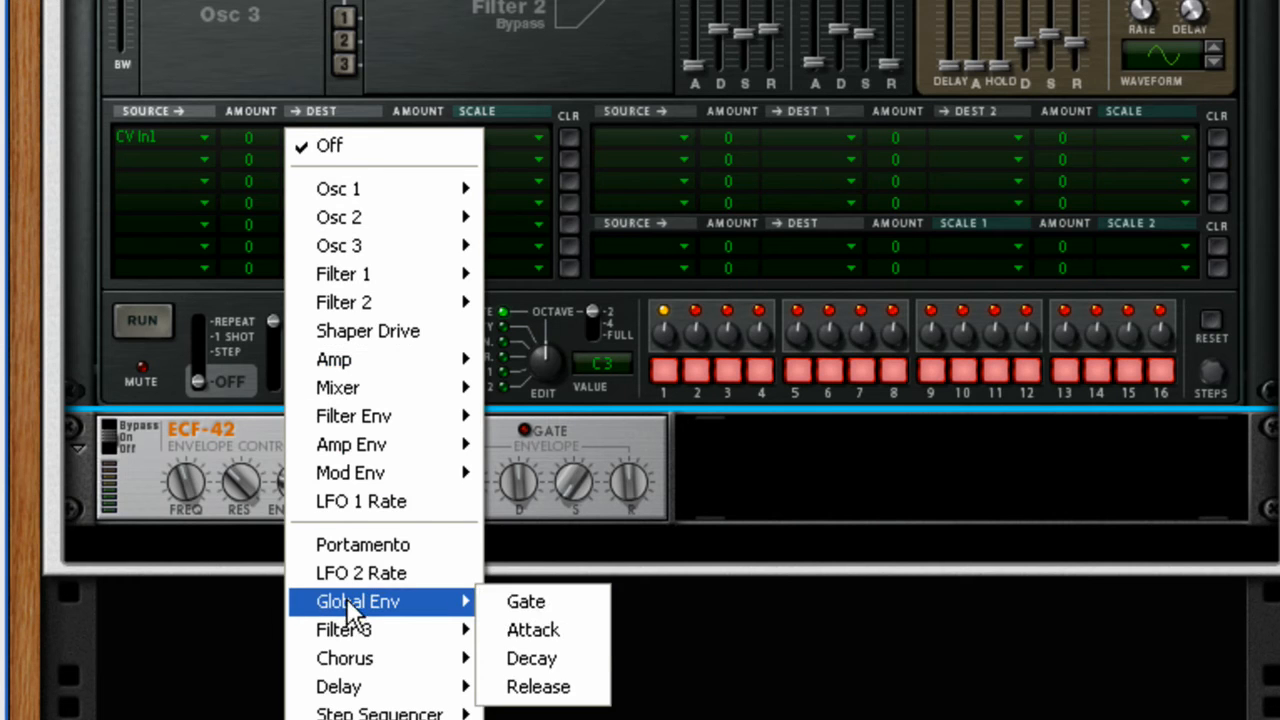
left_click(514, 604)
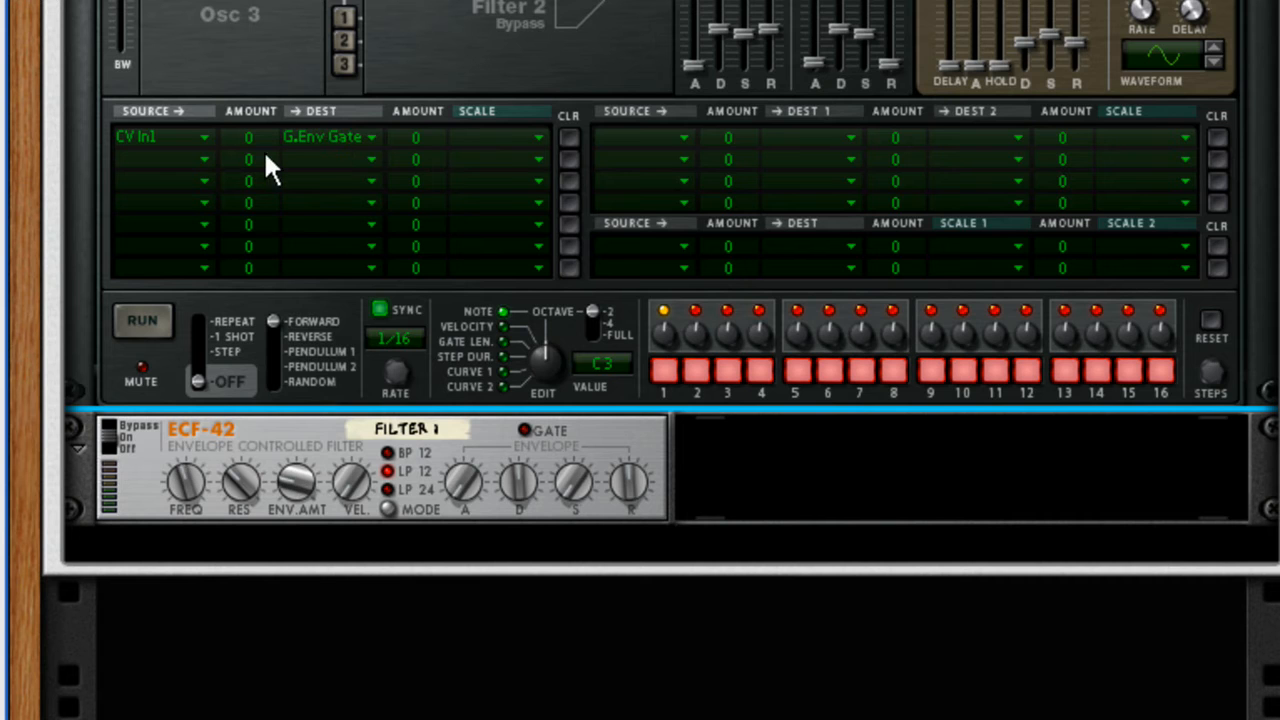
left_click_drag(250, 137, 260, 28)
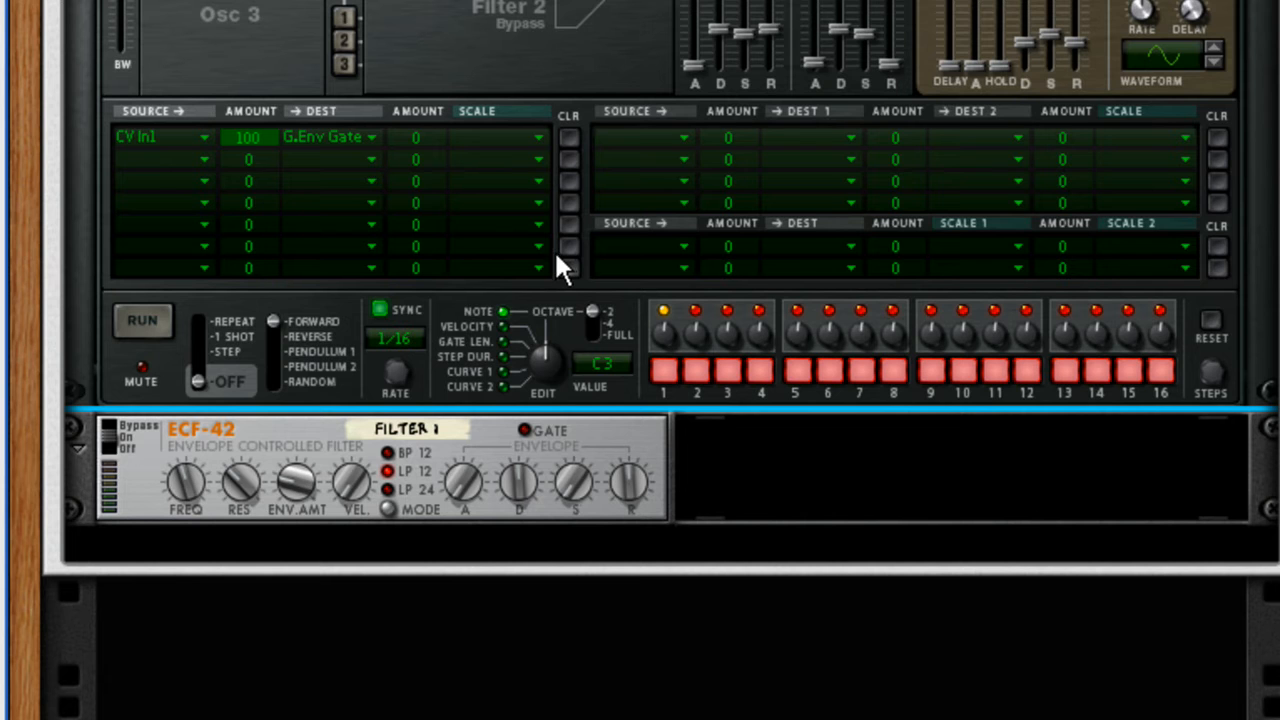
Route Global Env to CV Out1 with an amount of 100 in Thor's second modulation row
left_click(146, 159)
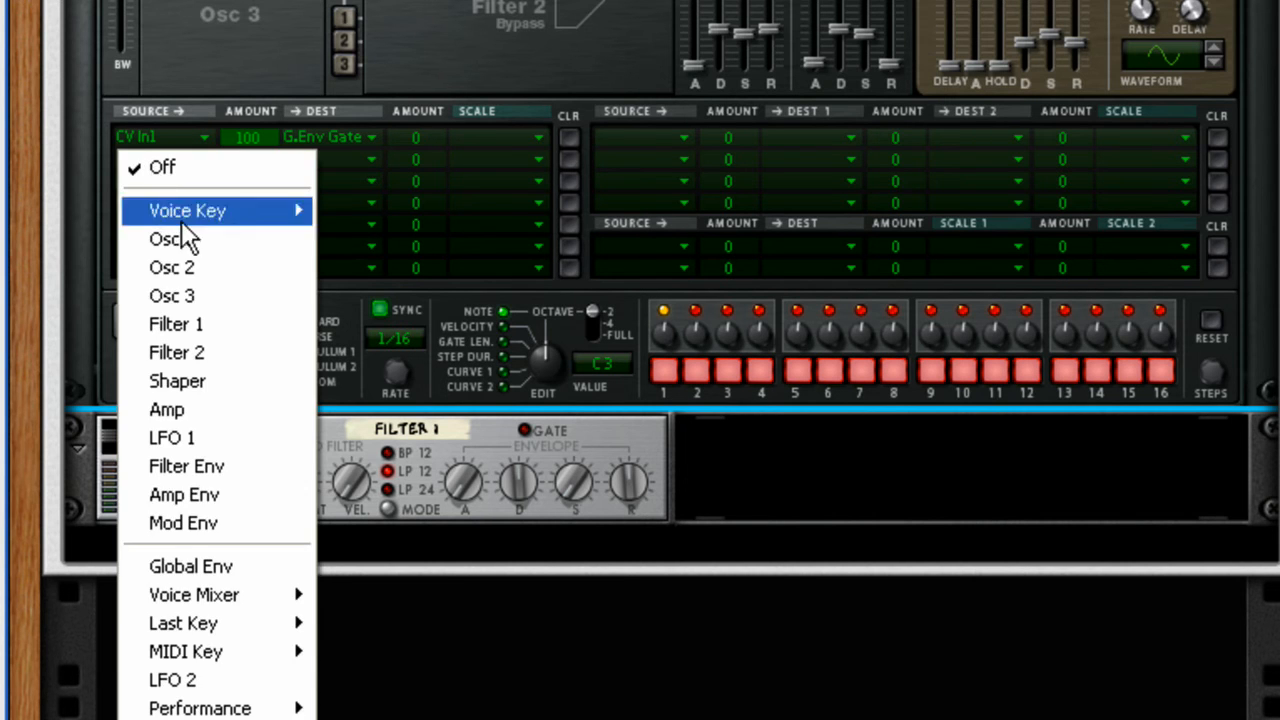
left_click(224, 566)
left_click(318, 159)
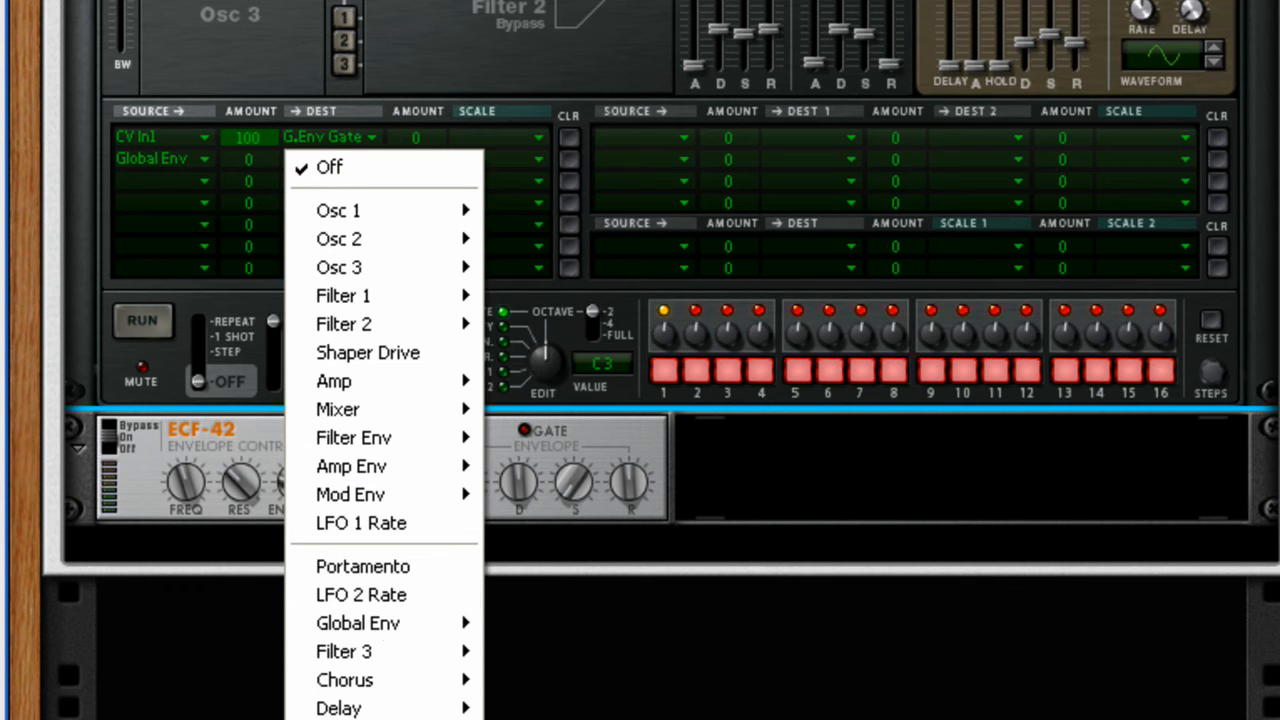
left_click(385, 717)
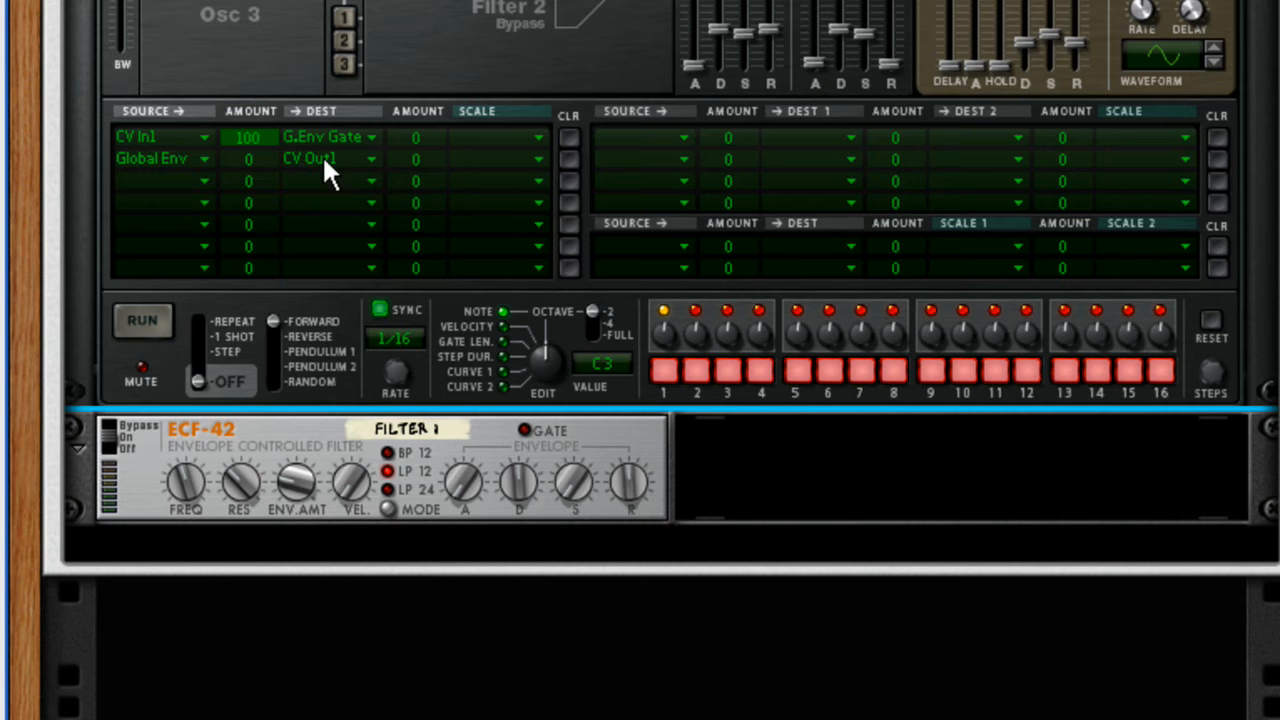
left_click_drag(255, 164, 255, 56)
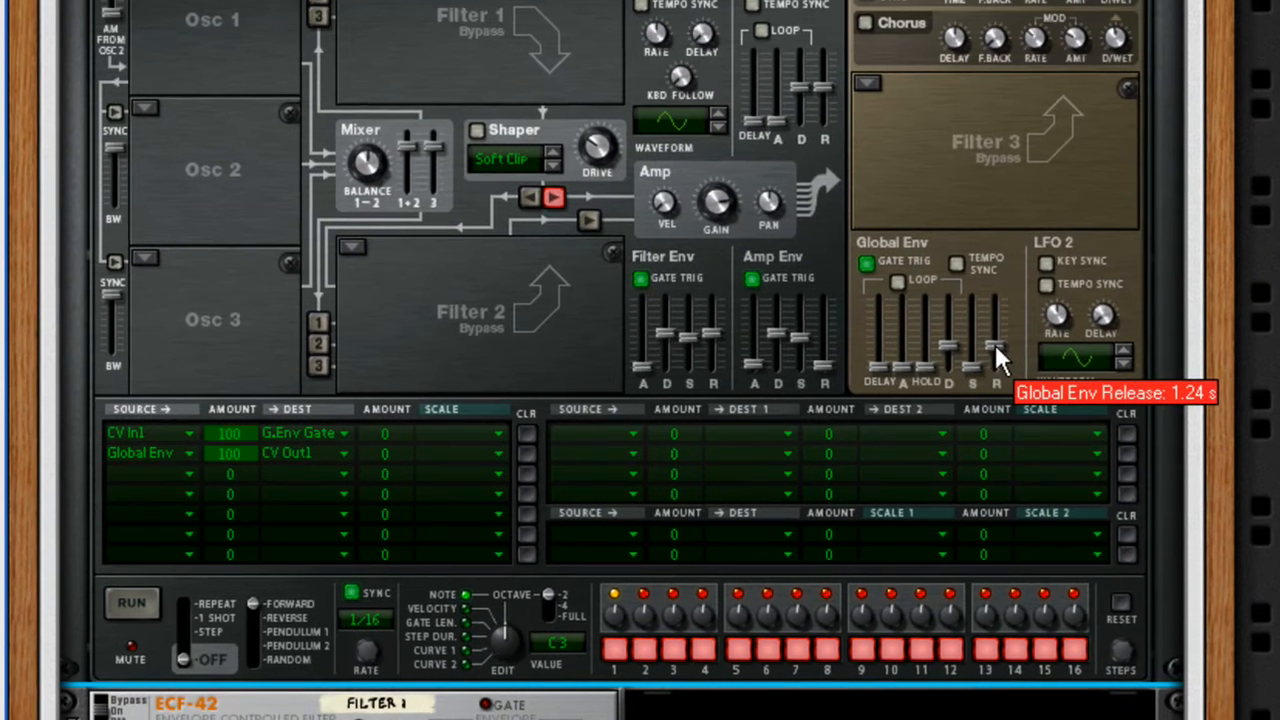
Lower the Global Env release in Thor to its minimum and collapse the programmer
left_click_drag(1074, 43, 1074, 67)
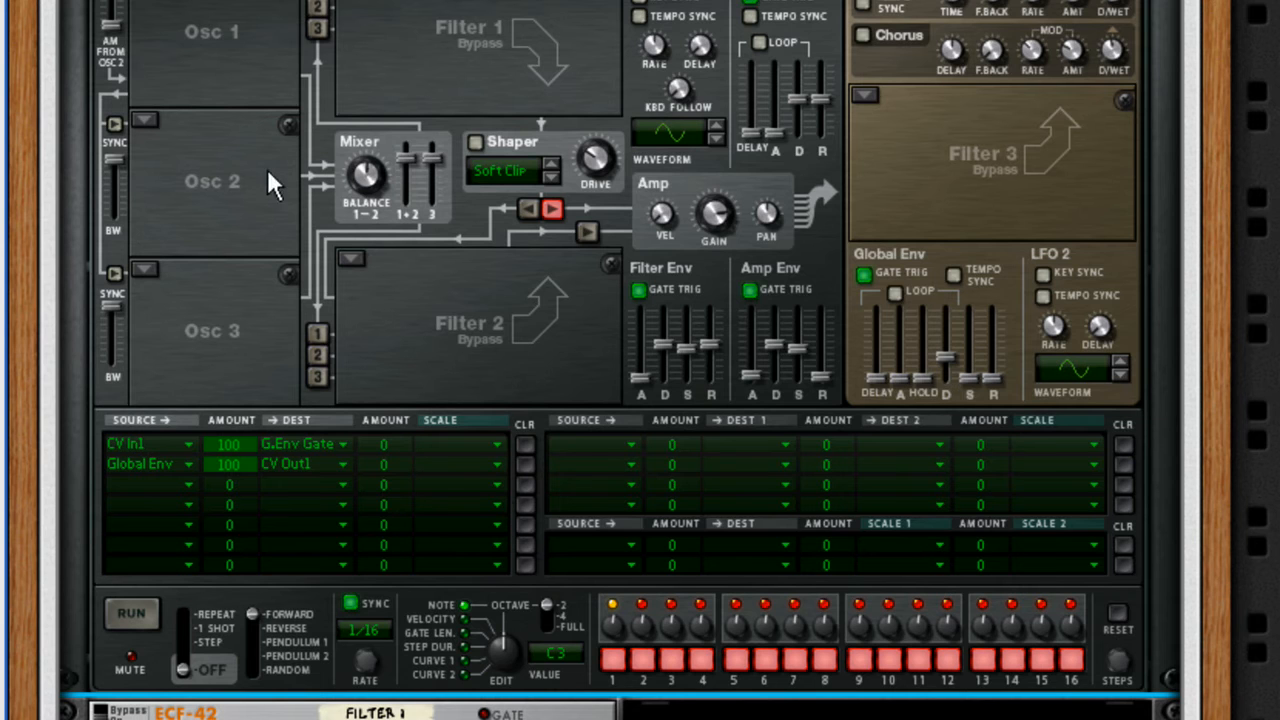
scroll(457, 529, "up", 3)
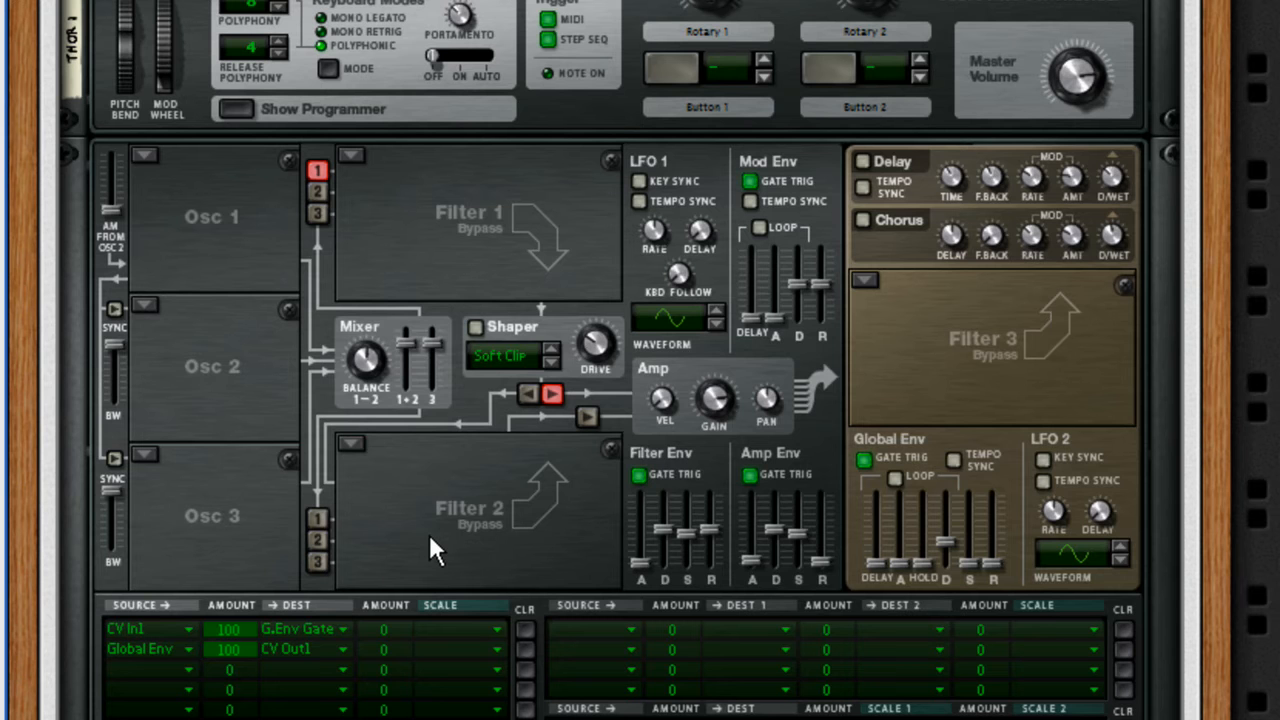
scroll(360, 420, "up", 3)
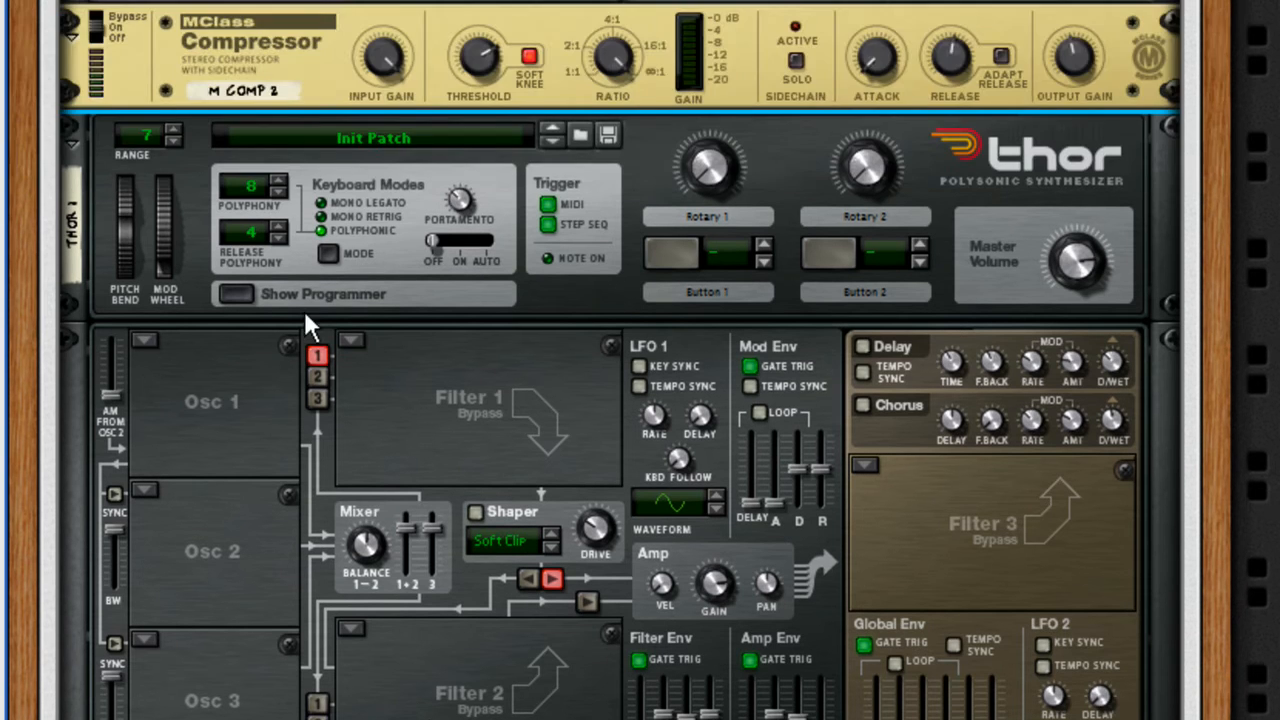
left_click(240, 290)
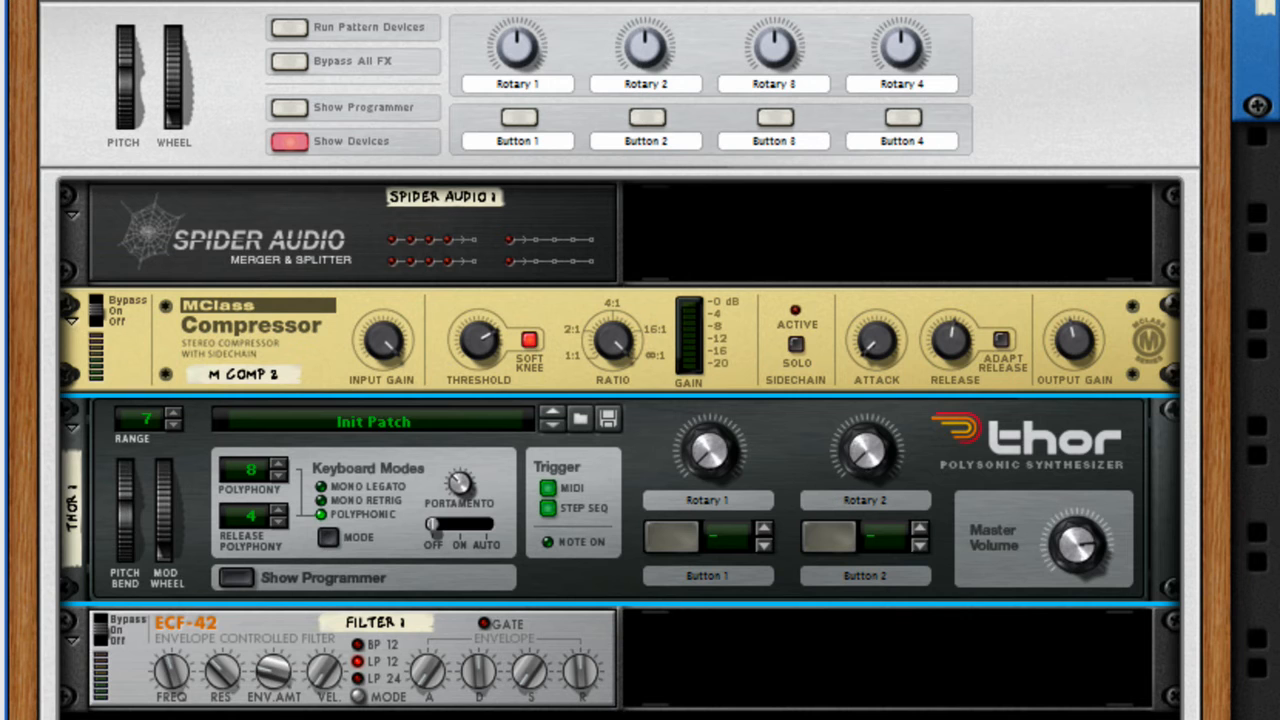
left_click(1268, 60)
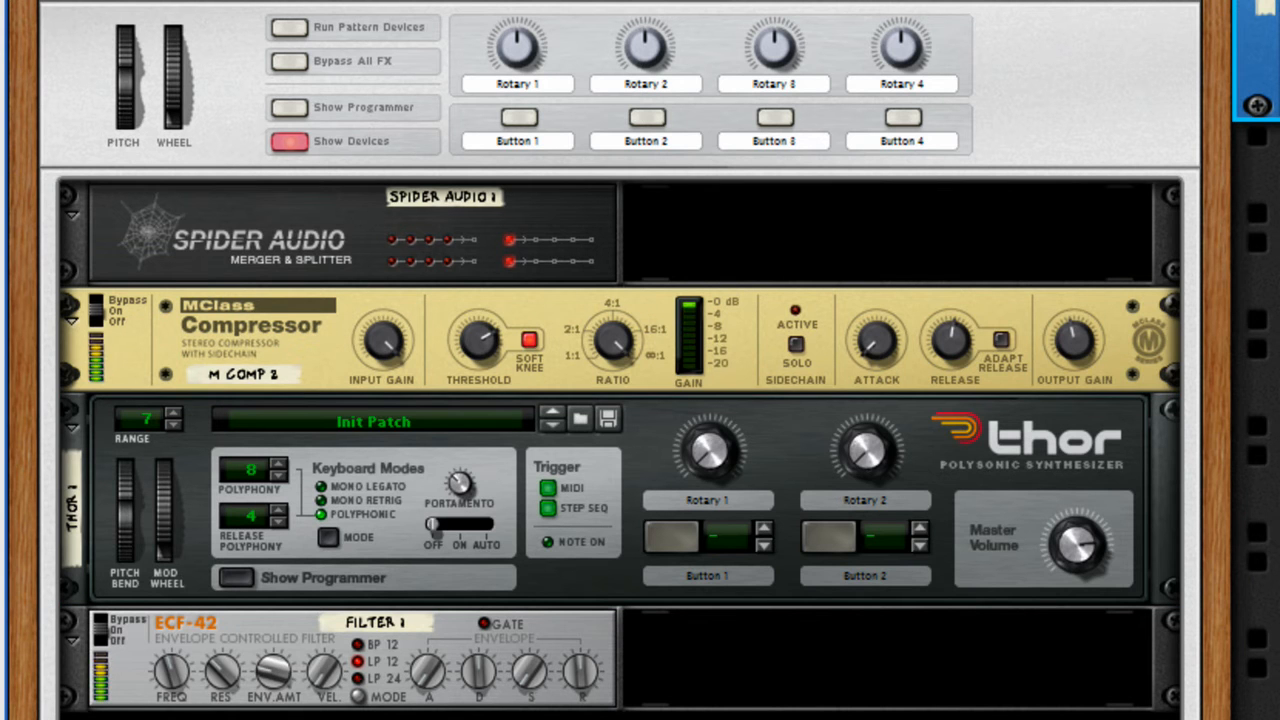
Reopen Thor's programmer, enable Tempo Sync for the Global Env and adjust its attack and decay
left_click(255, 575)
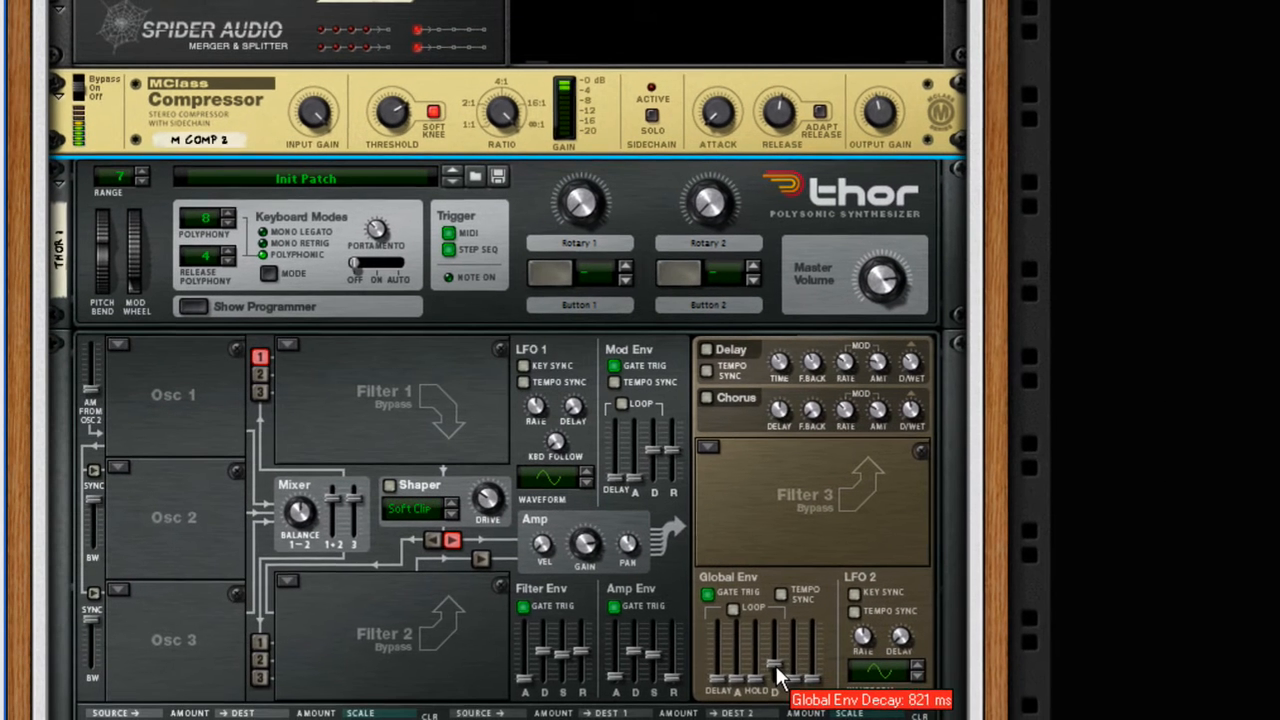
left_click_drag(780, 678, 736, 660)
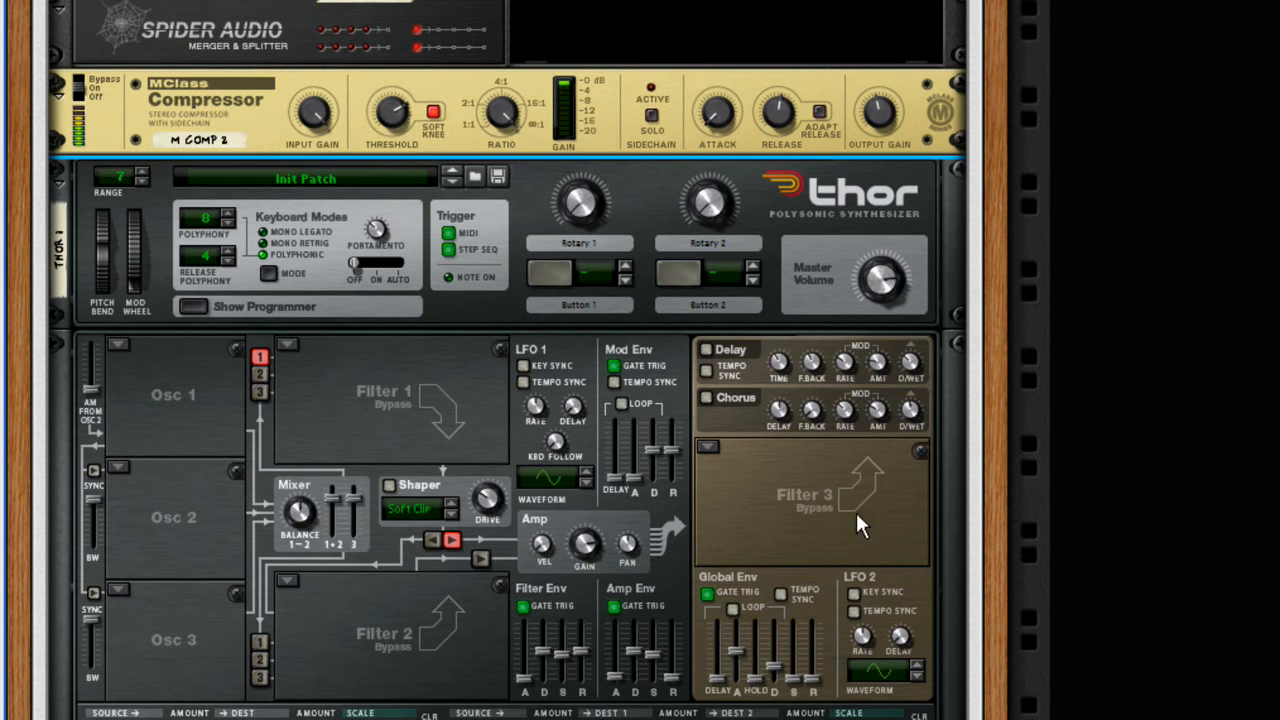
left_click(780, 594)
left_click_drag(739, 670, 779, 660)
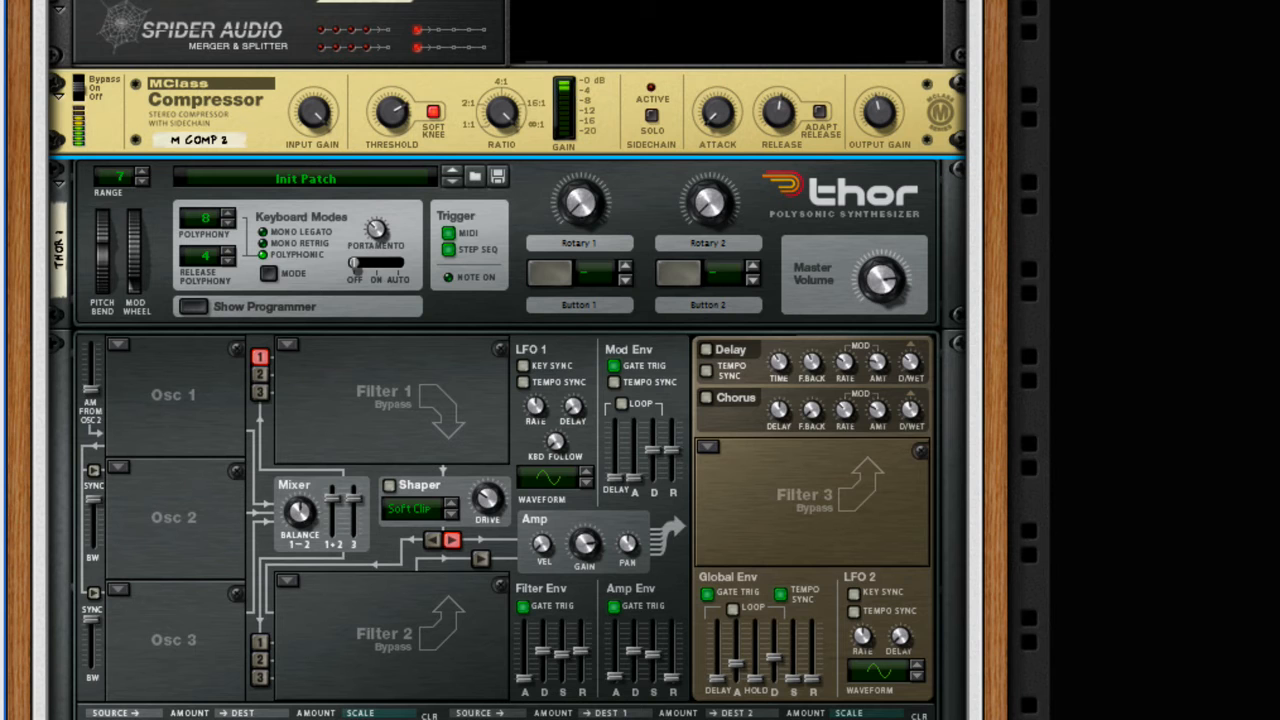
left_click_drag(736, 663, 779, 650)
Inspect the compressor's Gain Reduction CV Out and Thor's CV connections on the rear of the rack
scroll(1066, 543, "up", 4)
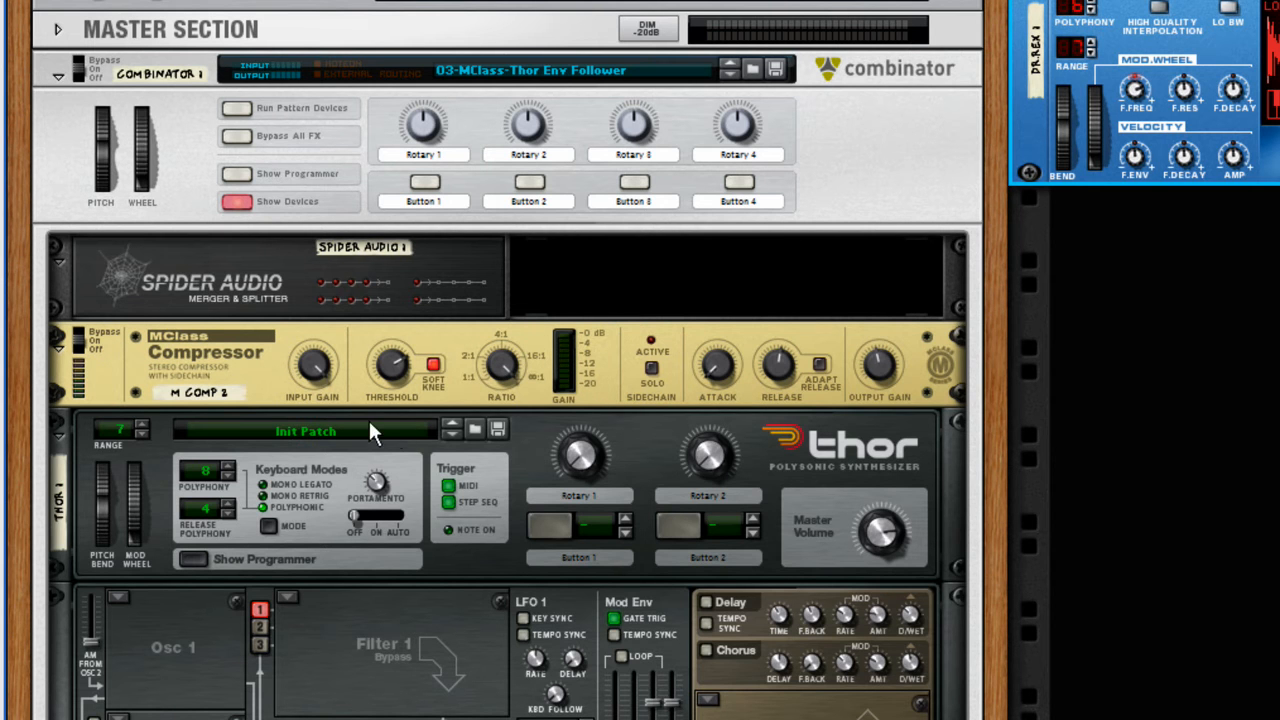
key("Tab")
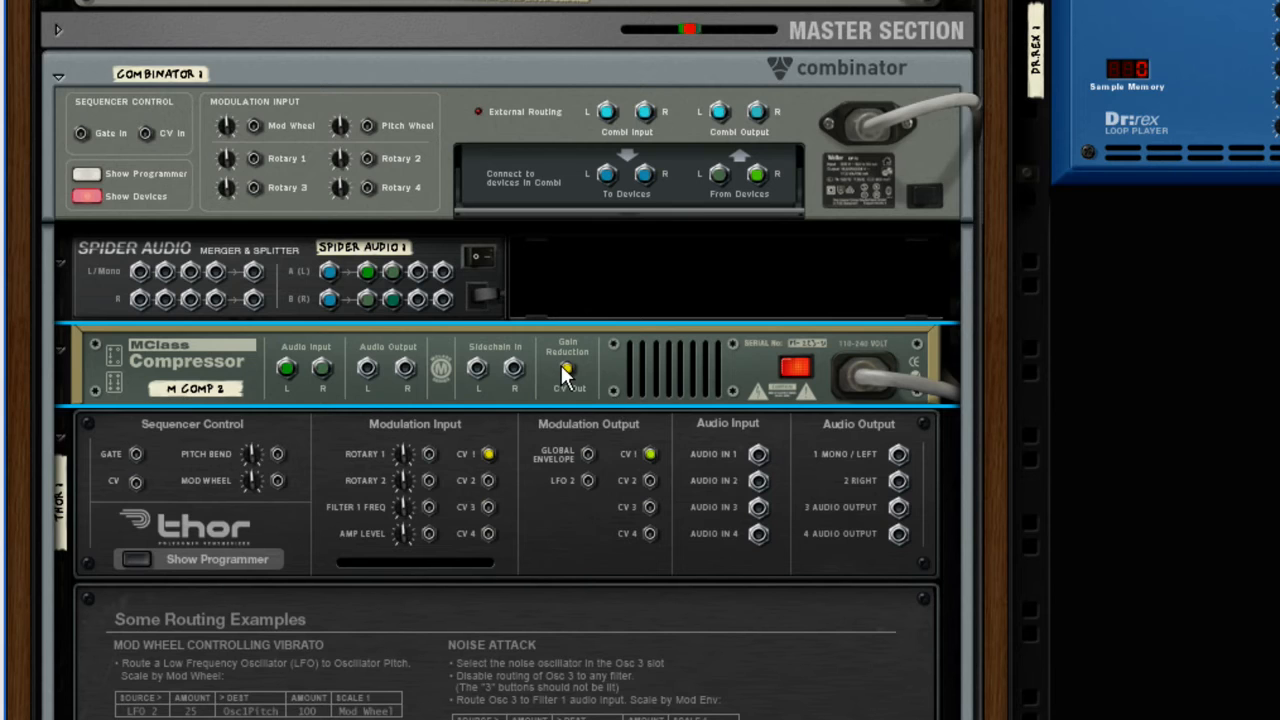
key("Tab")
scroll(552, 480, "down", 5)
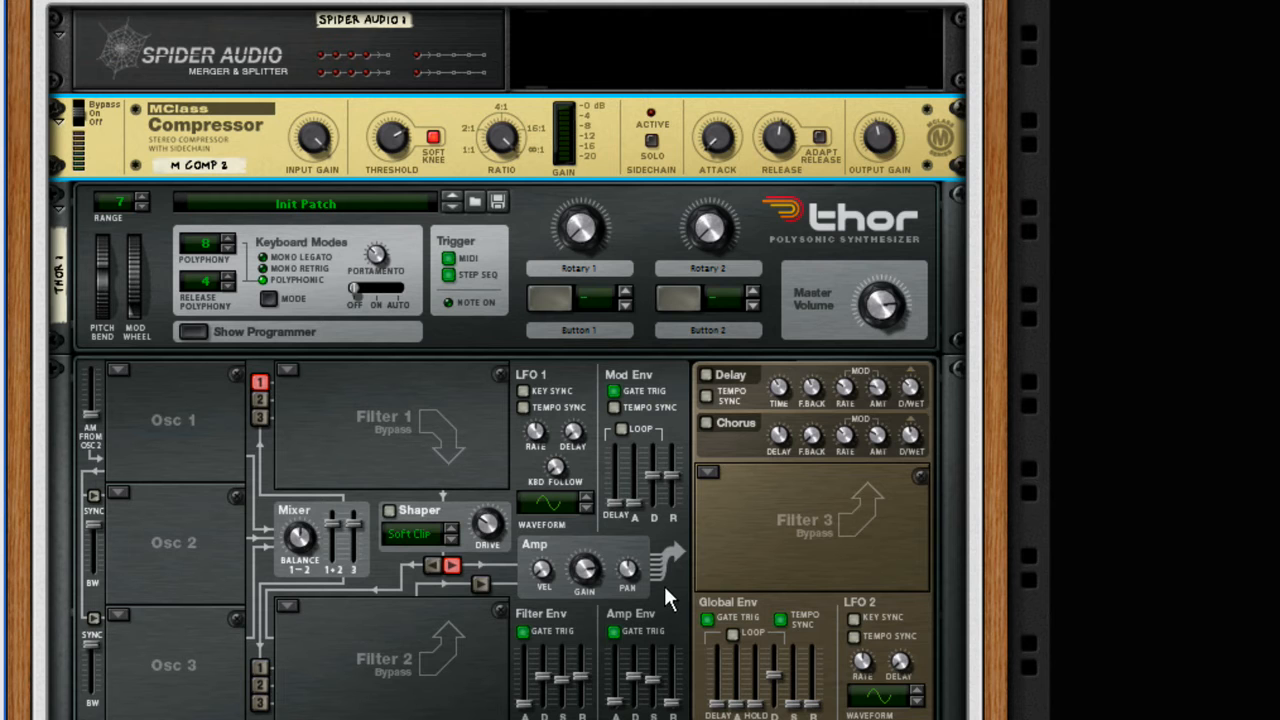
scroll(690, 695, "down", 5)
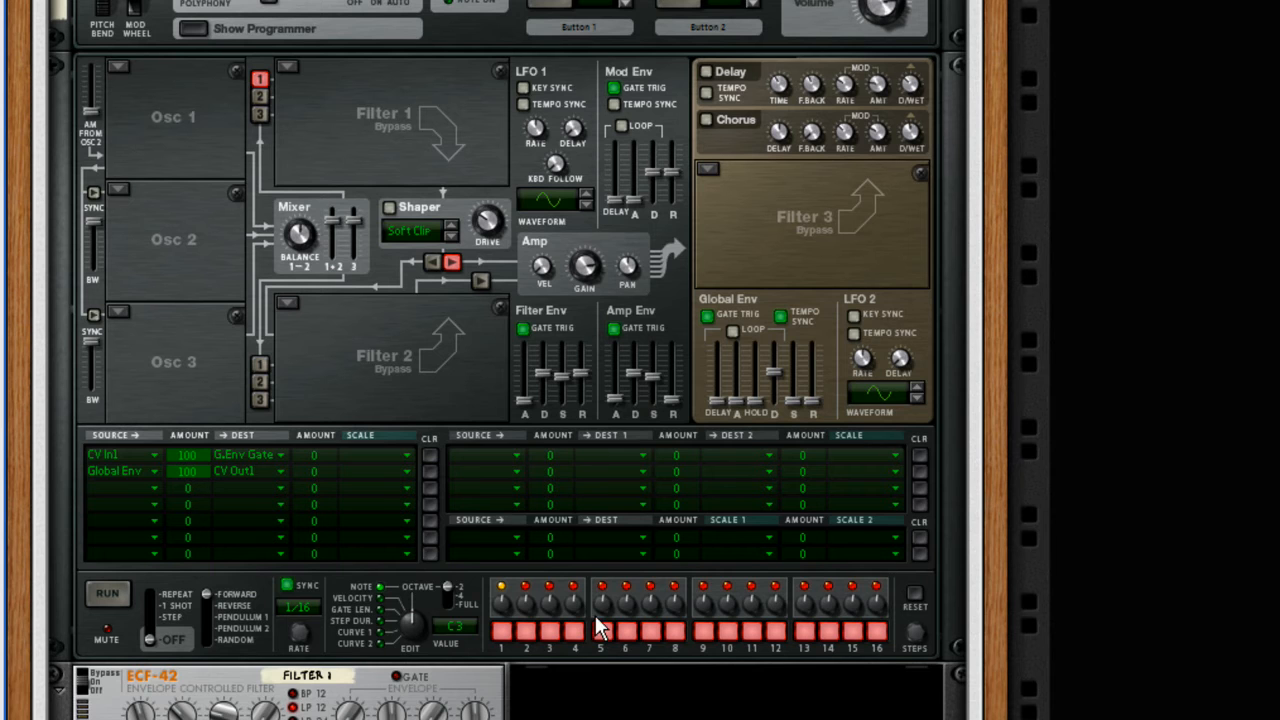
Scale the Global Env to CV Out1 routing by CV In1 with a scale amount of 50
scroll(600, 620, "up", 3)
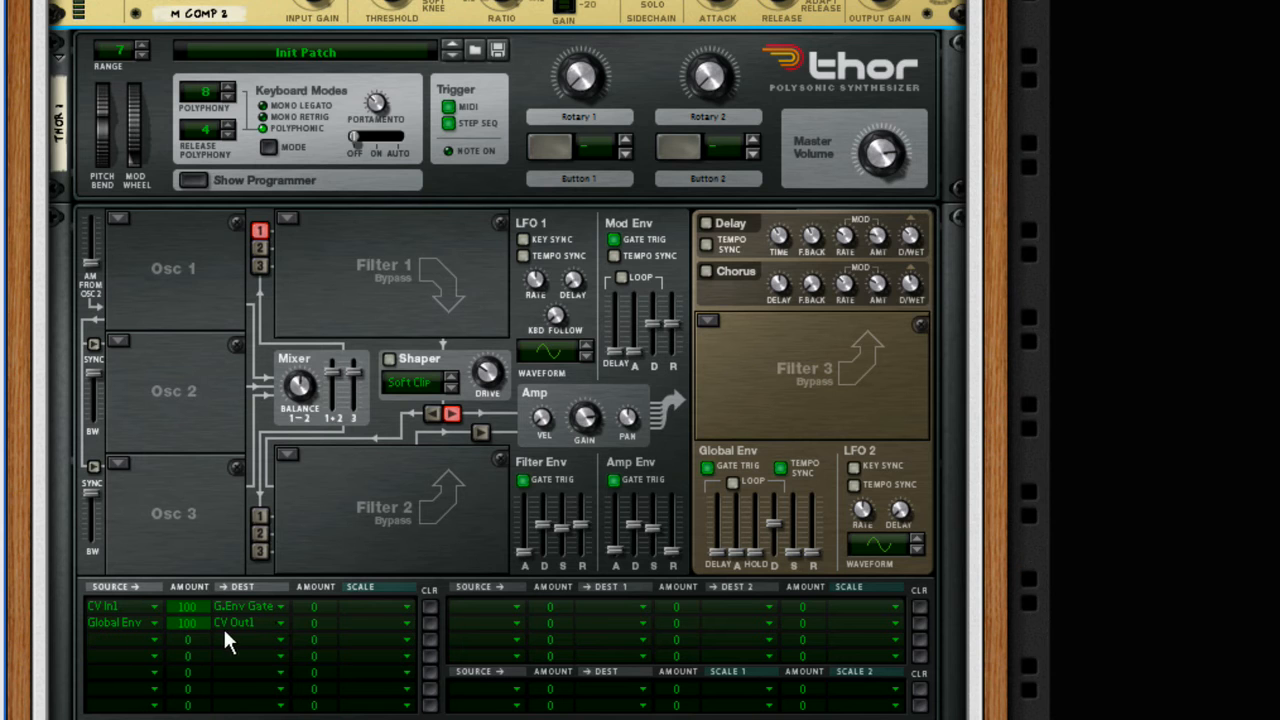
left_click(367, 631)
mouse_move(420, 580)
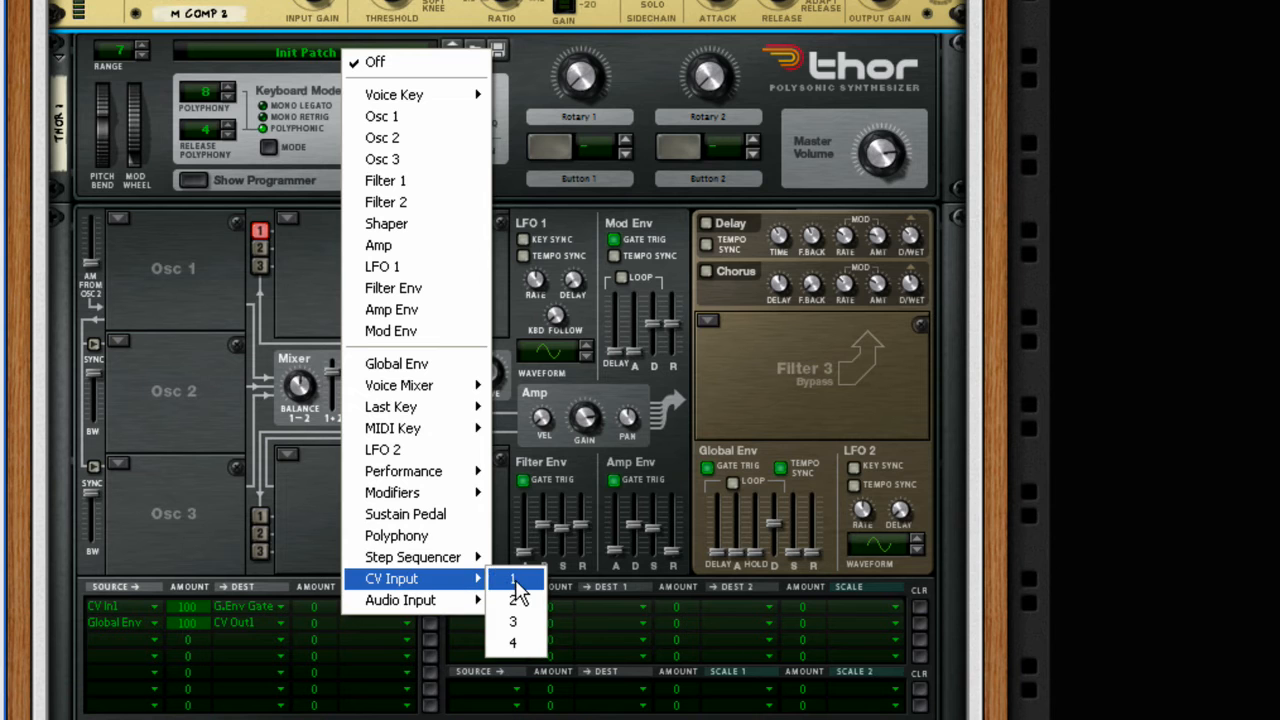
left_click(517, 580)
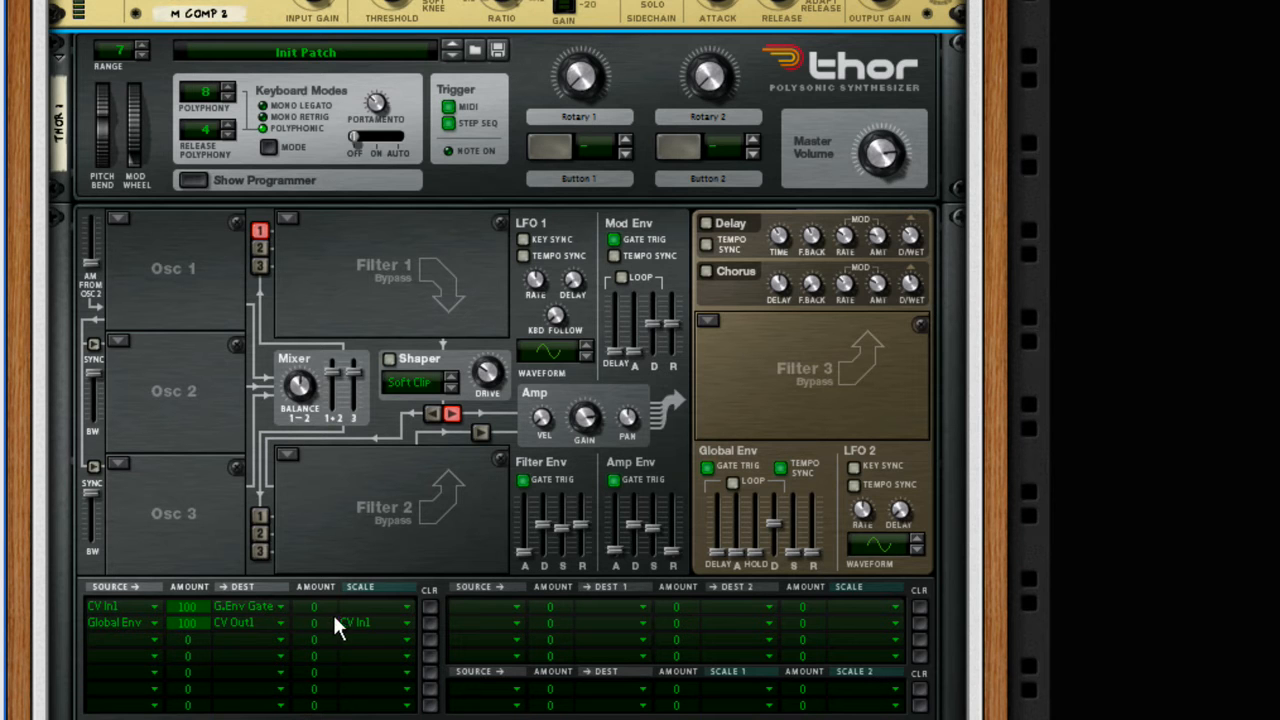
left_click_drag(327, 626, 346, 605)
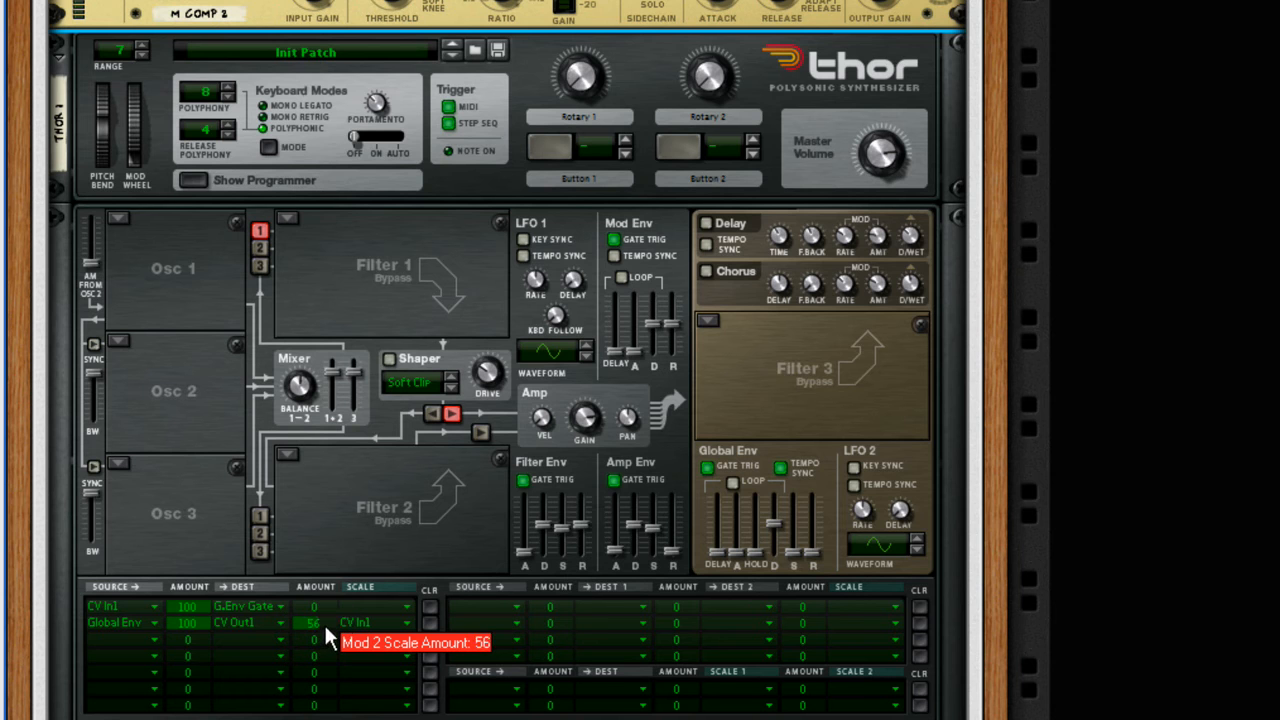
mouse_move(324, 622)
left_mouse_down()
mouse_move(332, 599)
mouse_move(333, 639)
left_mouse_up()
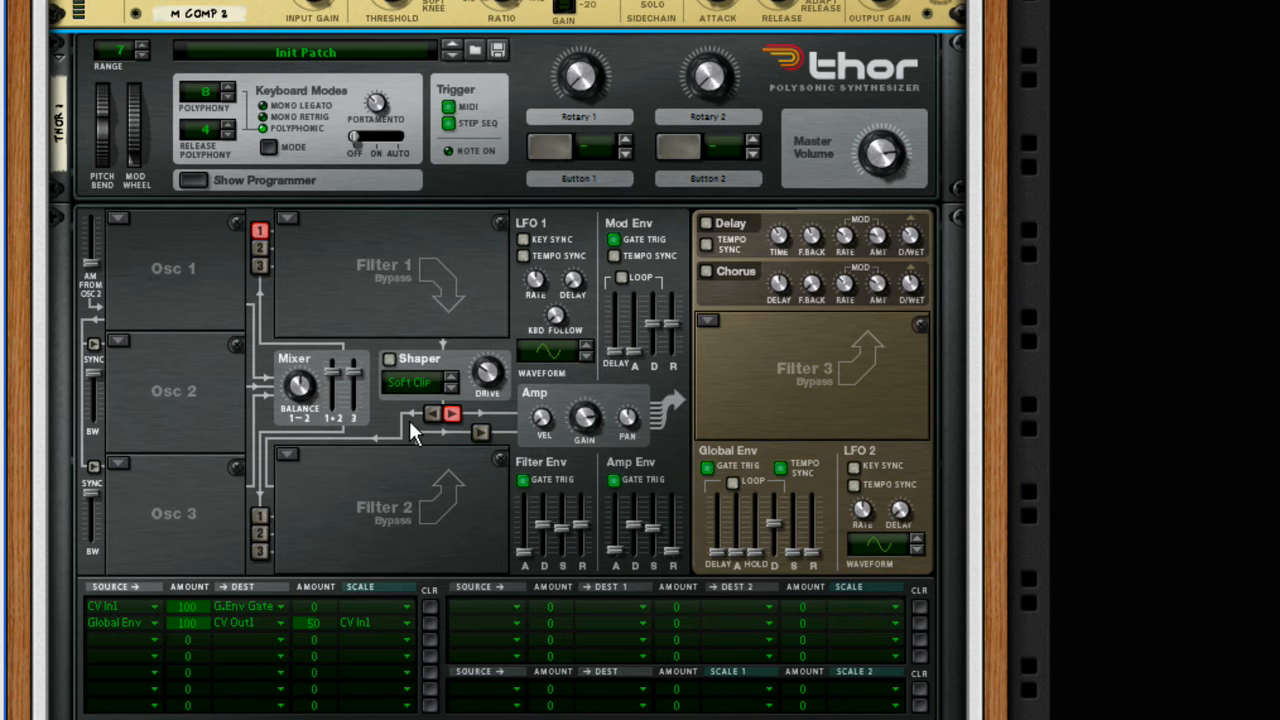
Turn off Tempo Sync for the Global Env, shorten its decay and raise its hold time
scroll(783, 591, "up", 3)
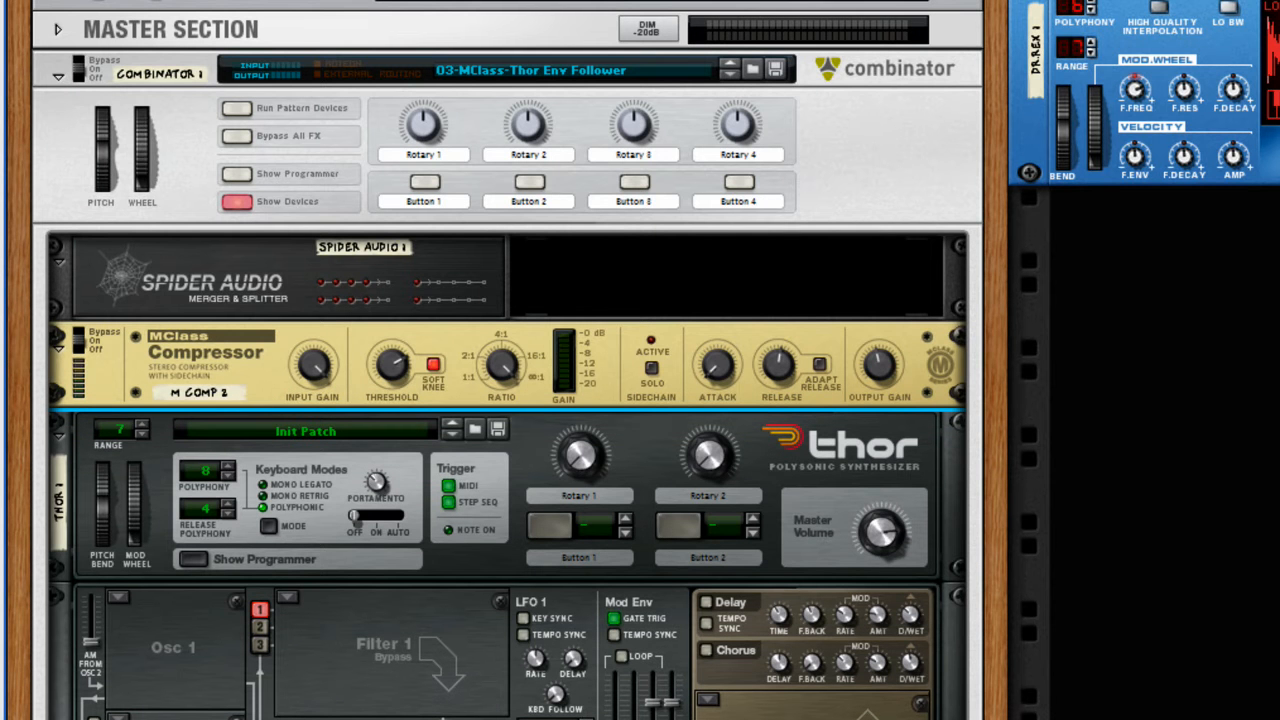
scroll(557, 588, "down", 3)
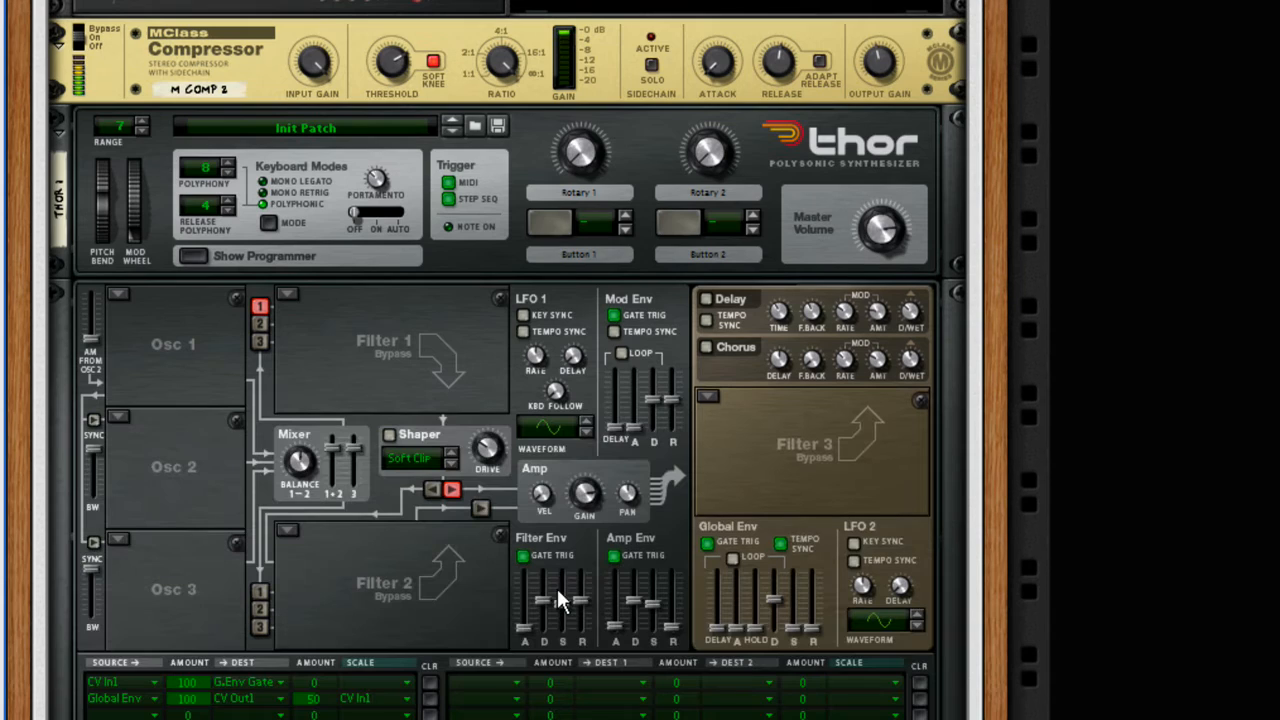
mouse_move(557, 592)
left_click(780, 545)
left_click_drag(775, 608, 737, 646)
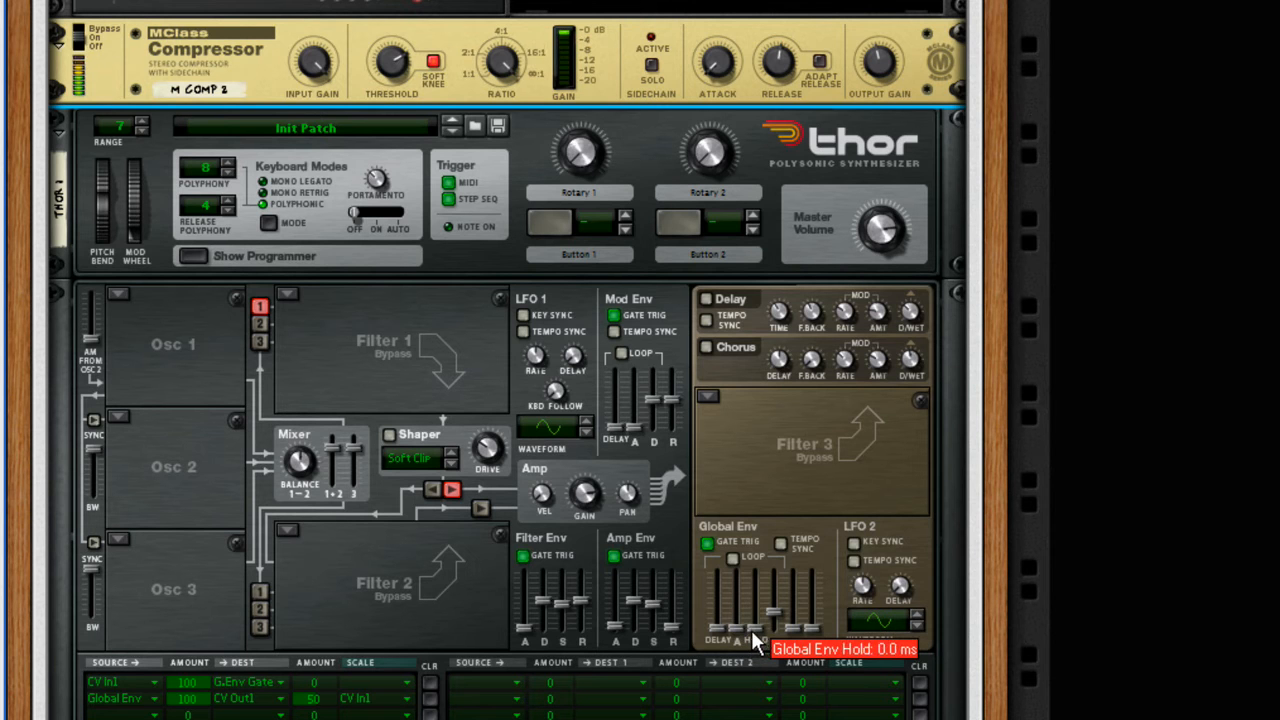
mouse_move(751, 629)
left_mouse_down()
mouse_move(754, 610)
mouse_move(771, 618)
mouse_move(753, 615)
left_mouse_up()
Reduce the Global Env to CV Out1 amount to 69 and set the ECF-42's filter frequency to 76
scroll(176, 515, "down", 5)
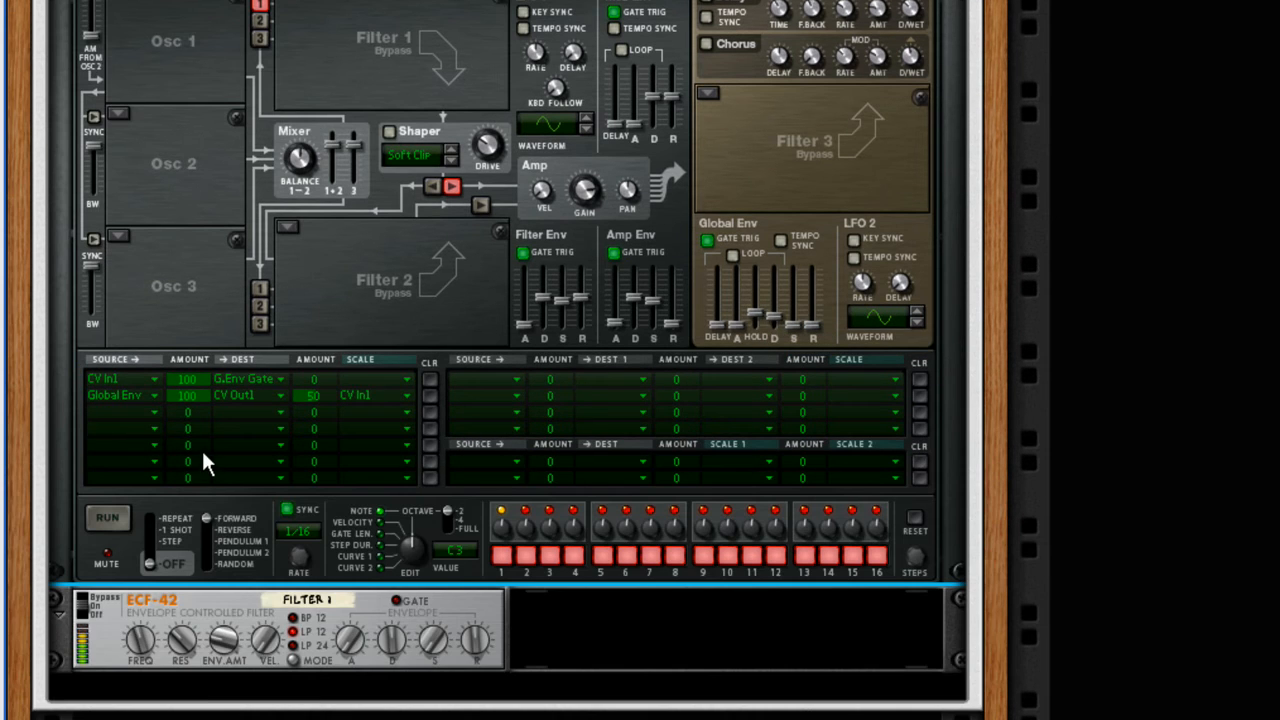
left_click_drag(194, 395, 194, 408)
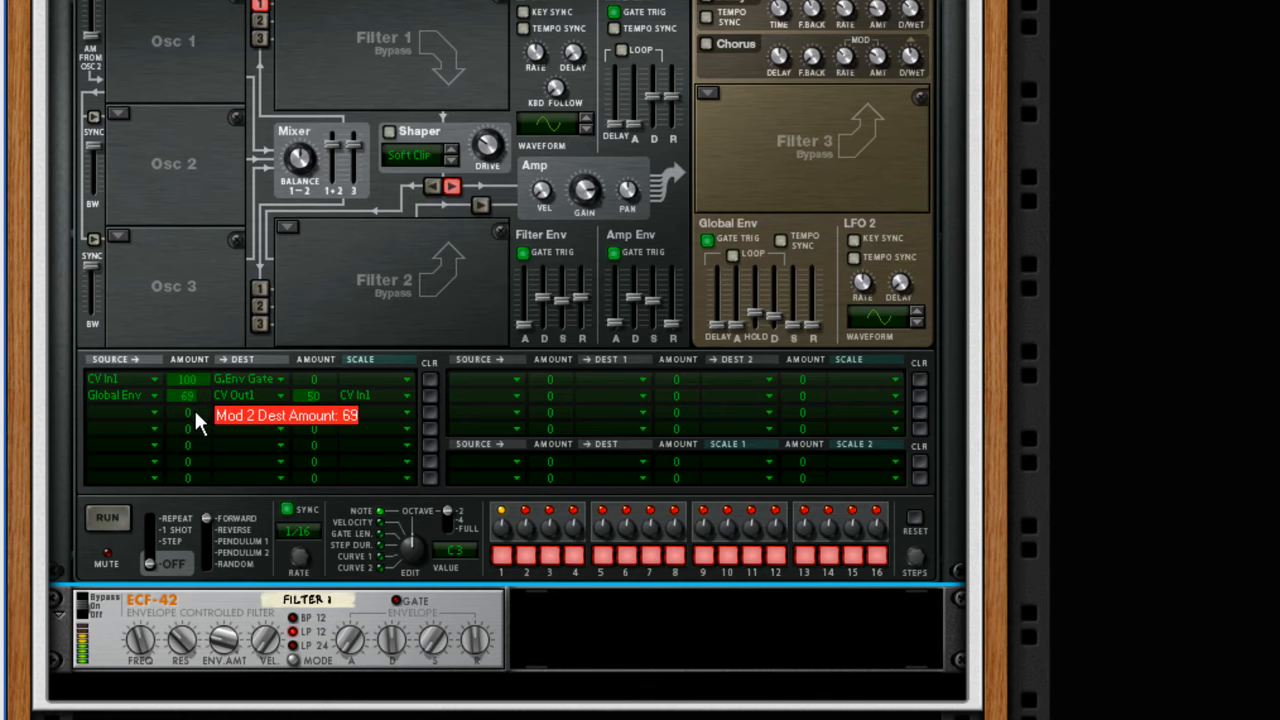
left_click(140, 638)
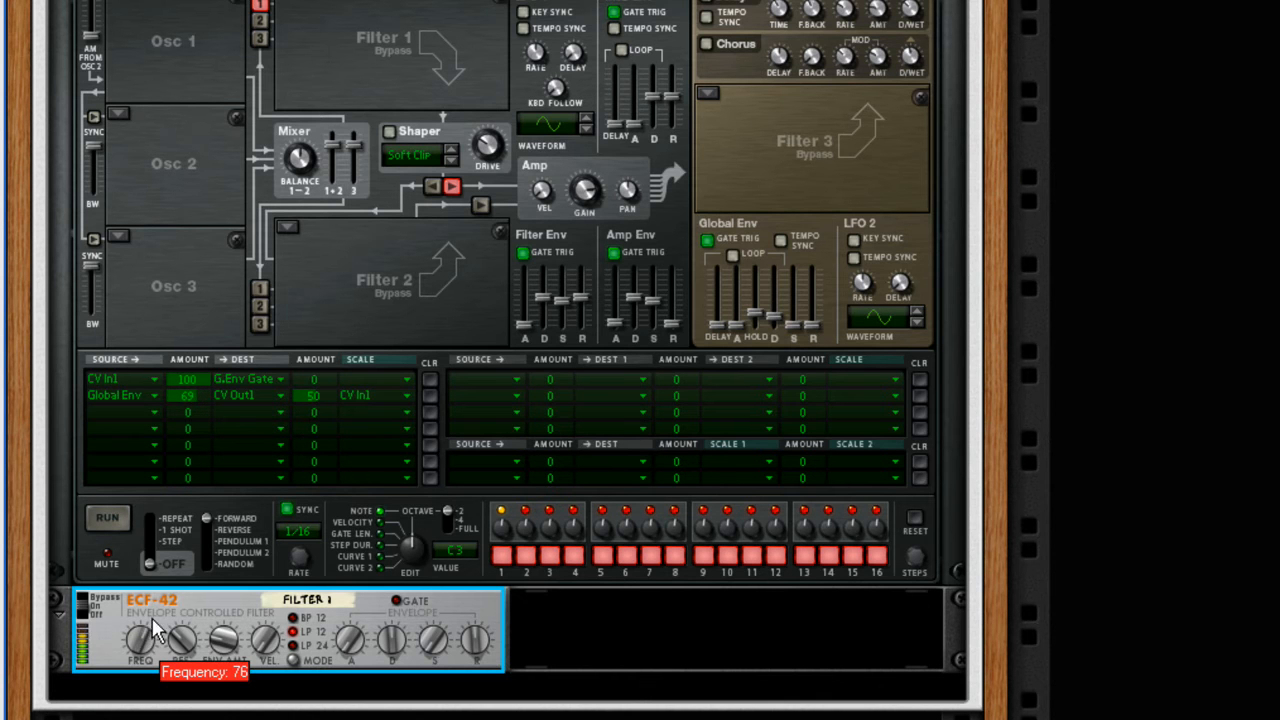
Raise the Global Env attack in Thor to 180 ms
scroll(418, 456, "up", 2)
left_click_drag(731, 403, 737, 388)
left_click_drag(738, 393, 738, 395)
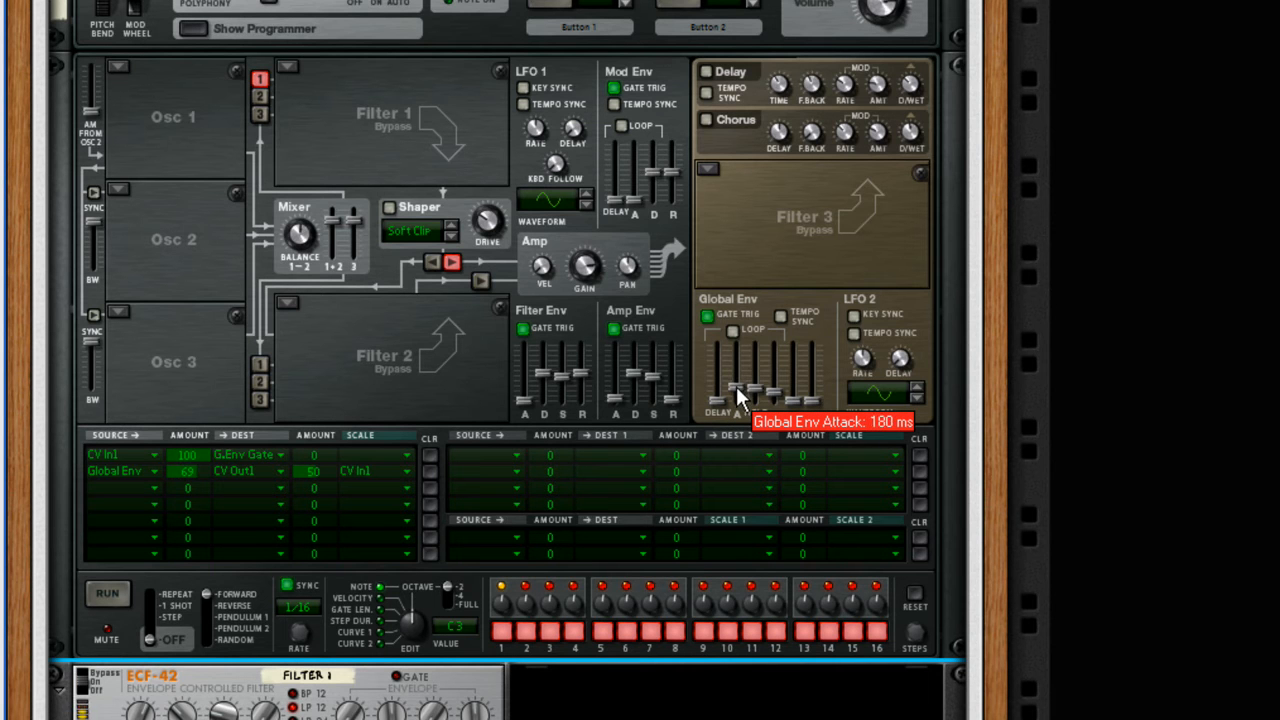
Set the Global Env to CV Out1 amount in the second modulation row to 75
scroll(617, 630, "up", 3)
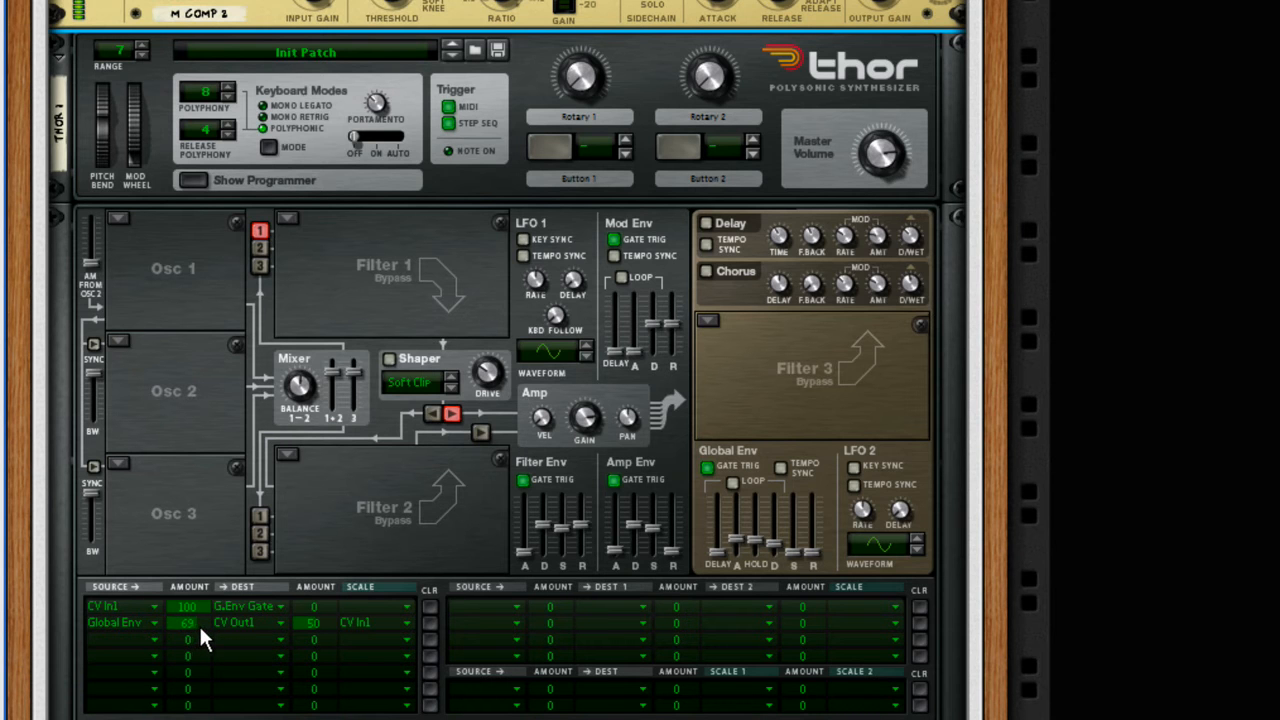
mouse_move(201, 631)
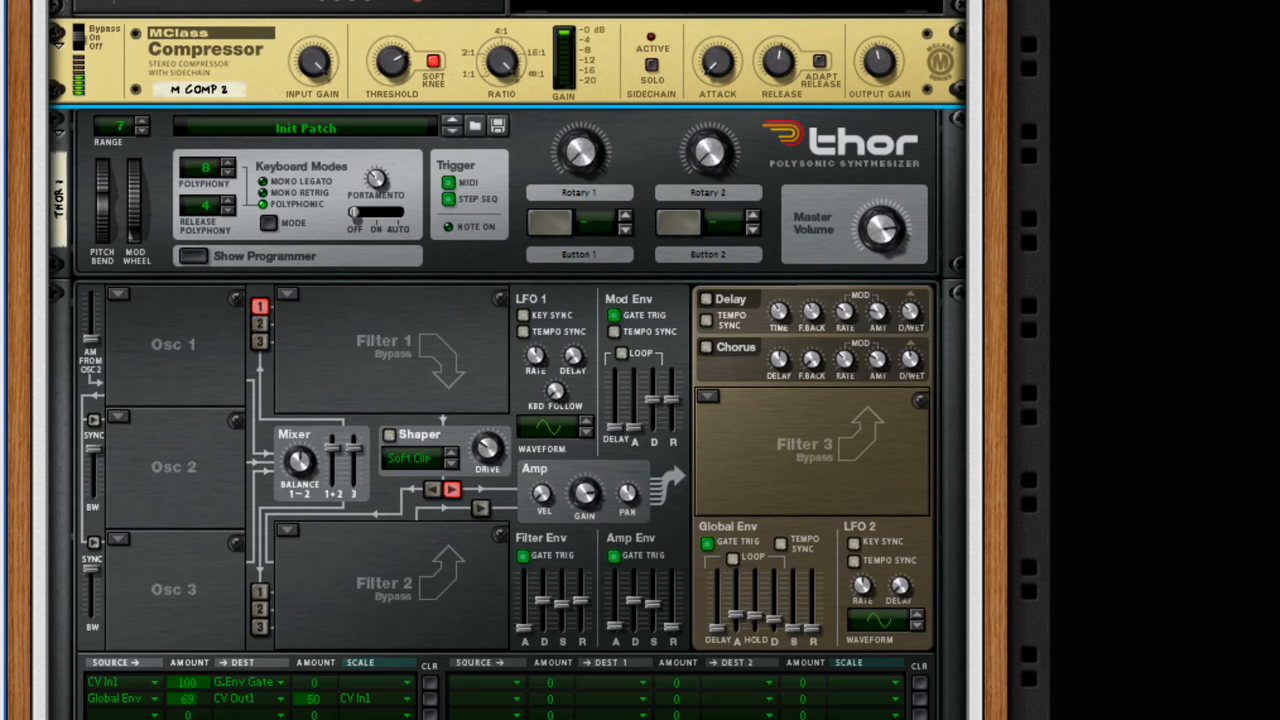
left_click_drag(195, 702, 199, 698)
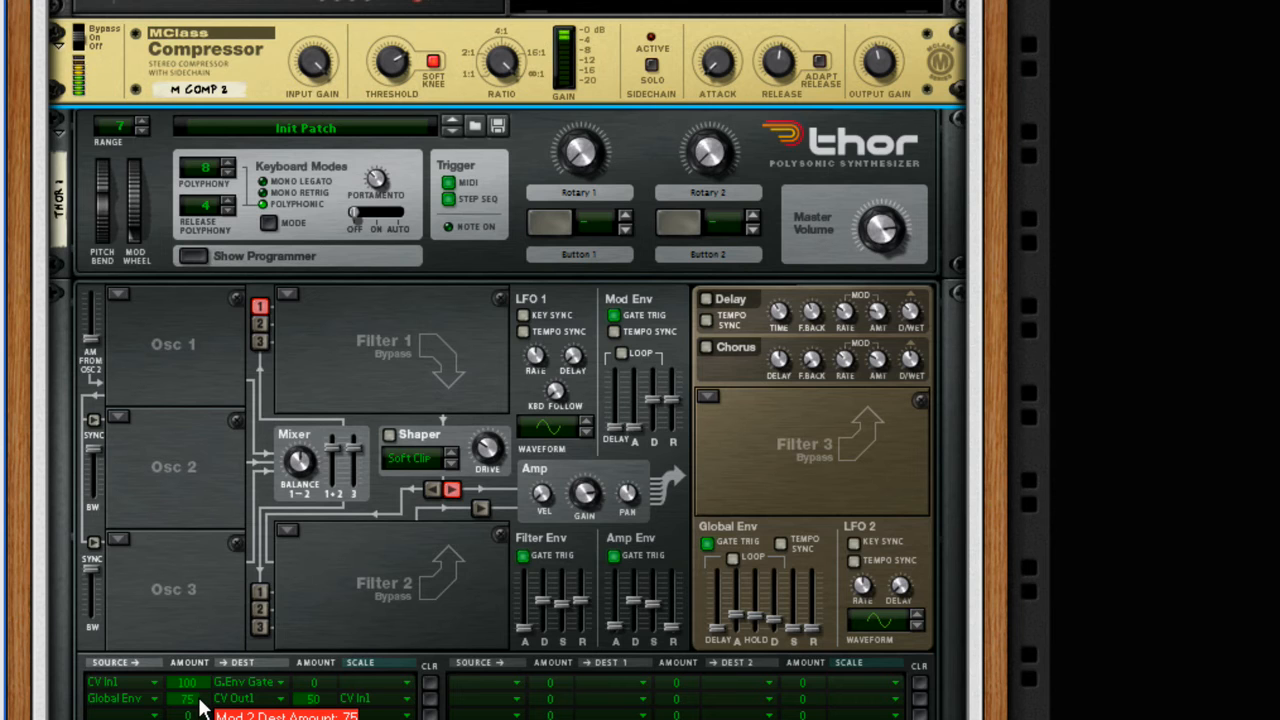
Route Rotary 1 to the Global Env Attack with an amount of 100 in Thor's modulation matrix
scroll(1180, 518, "up", 3)
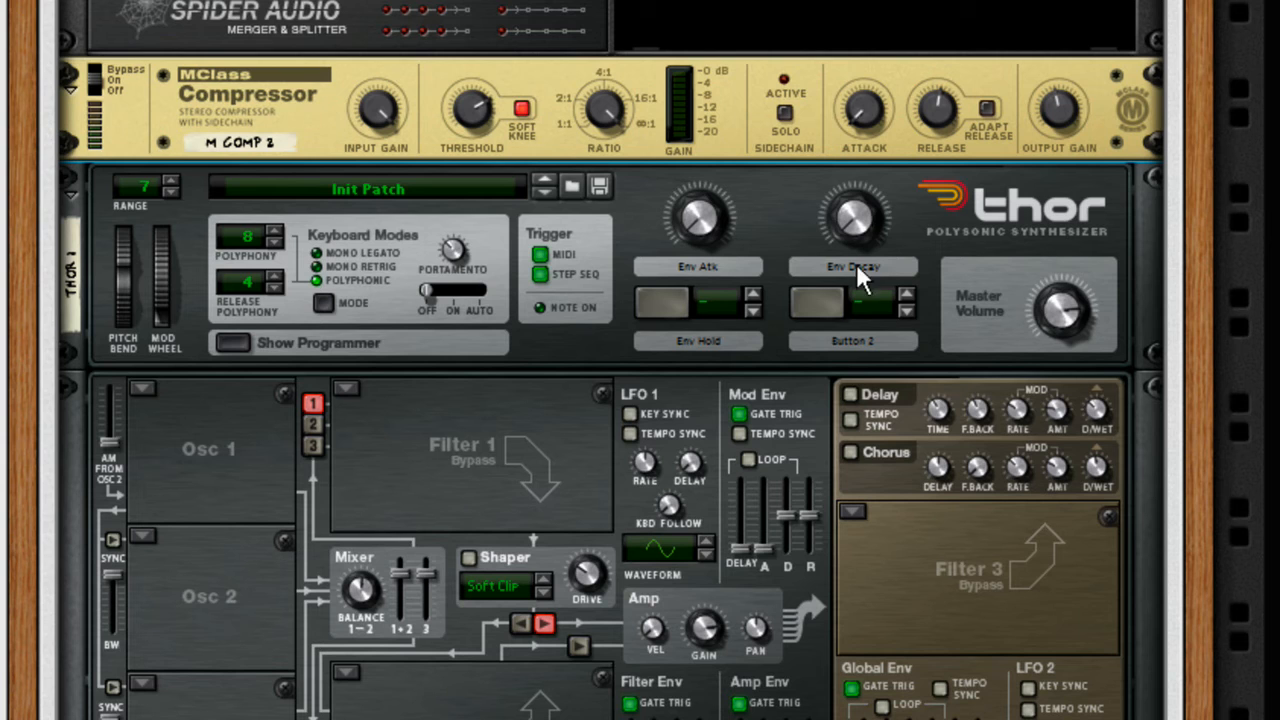
scroll(849, 270, "down", 5)
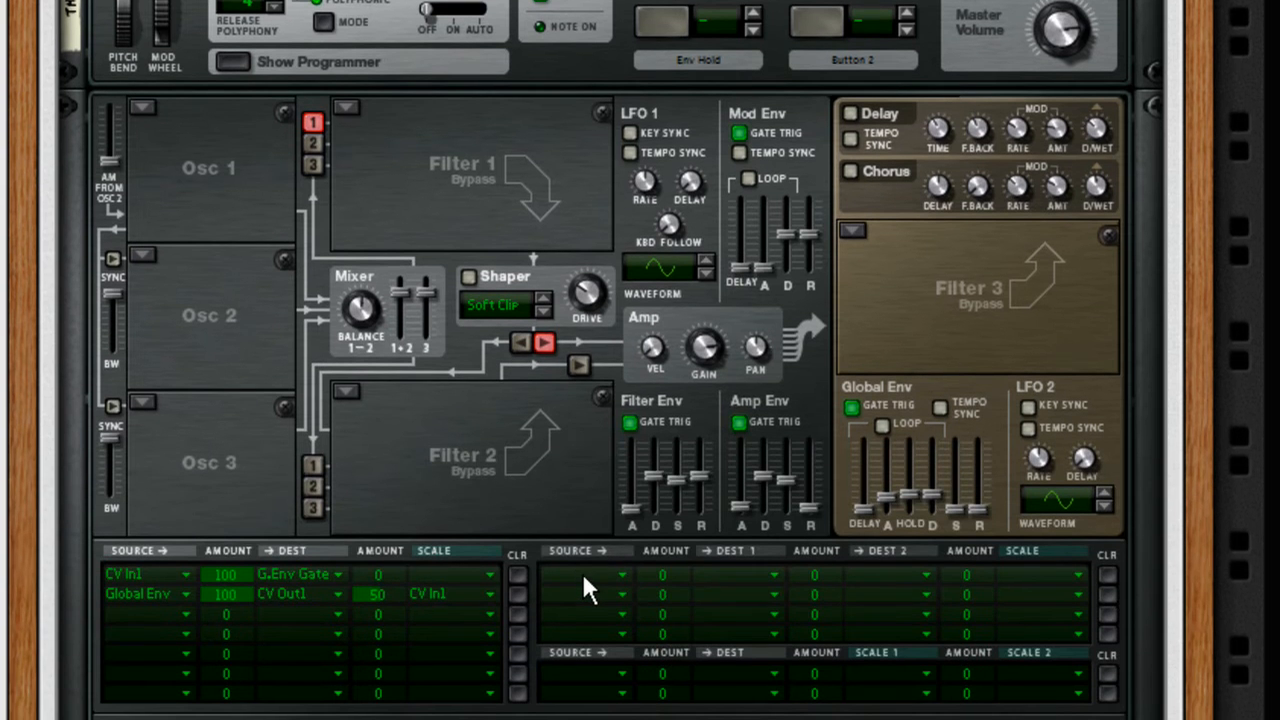
left_click(584, 578)
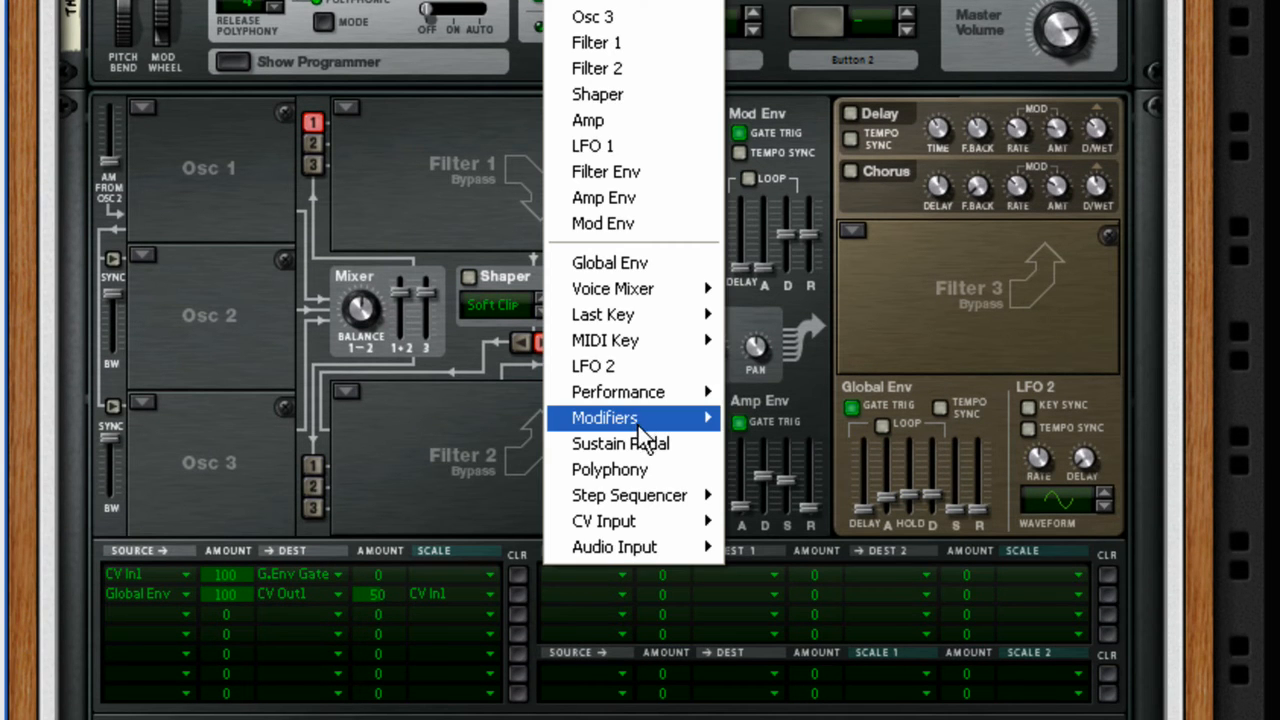
mouse_move(640, 420)
left_click(775, 420)
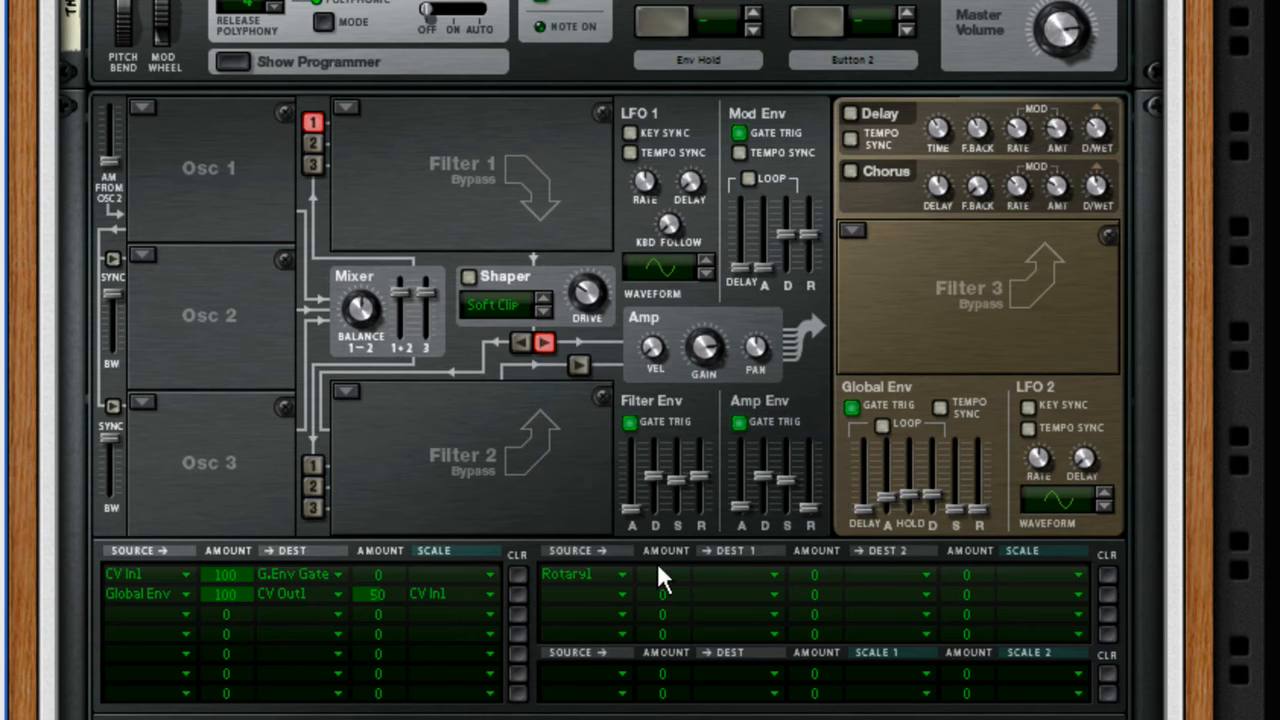
left_click(740, 580)
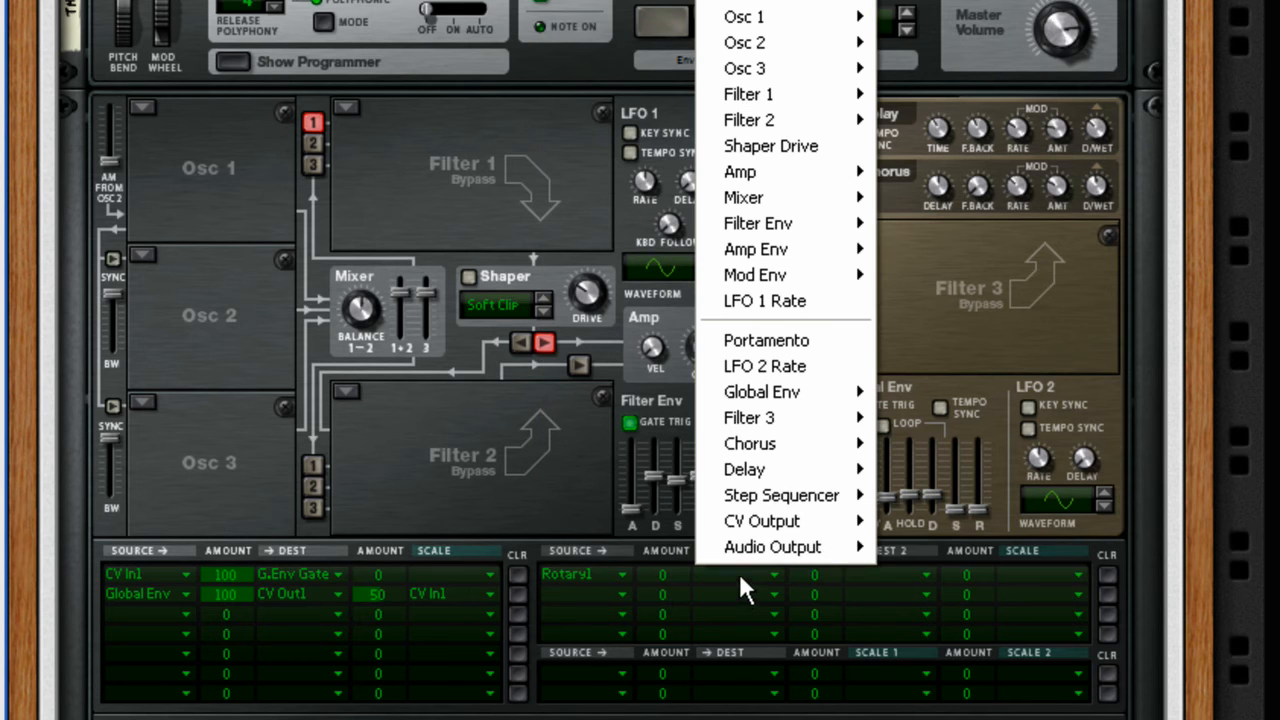
mouse_move(812, 404)
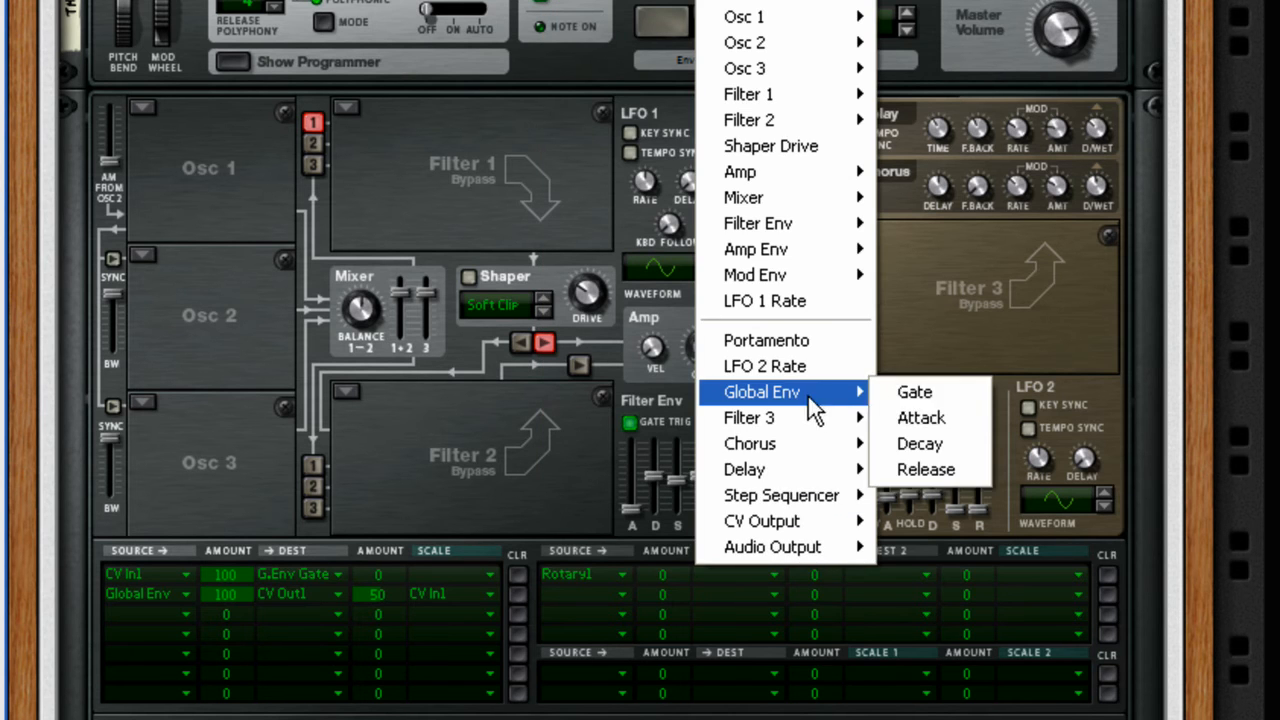
left_click(921, 418)
left_click_drag(660, 578, 678, 529)
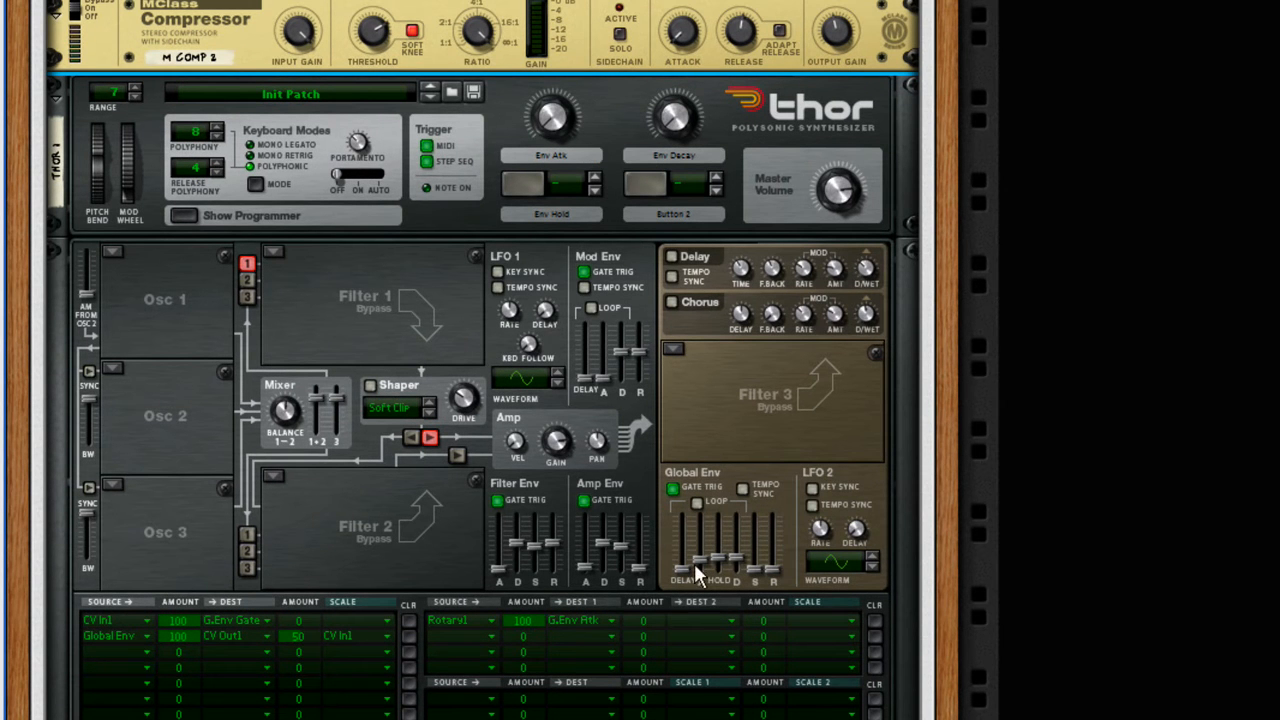
mouse_move(700, 565)
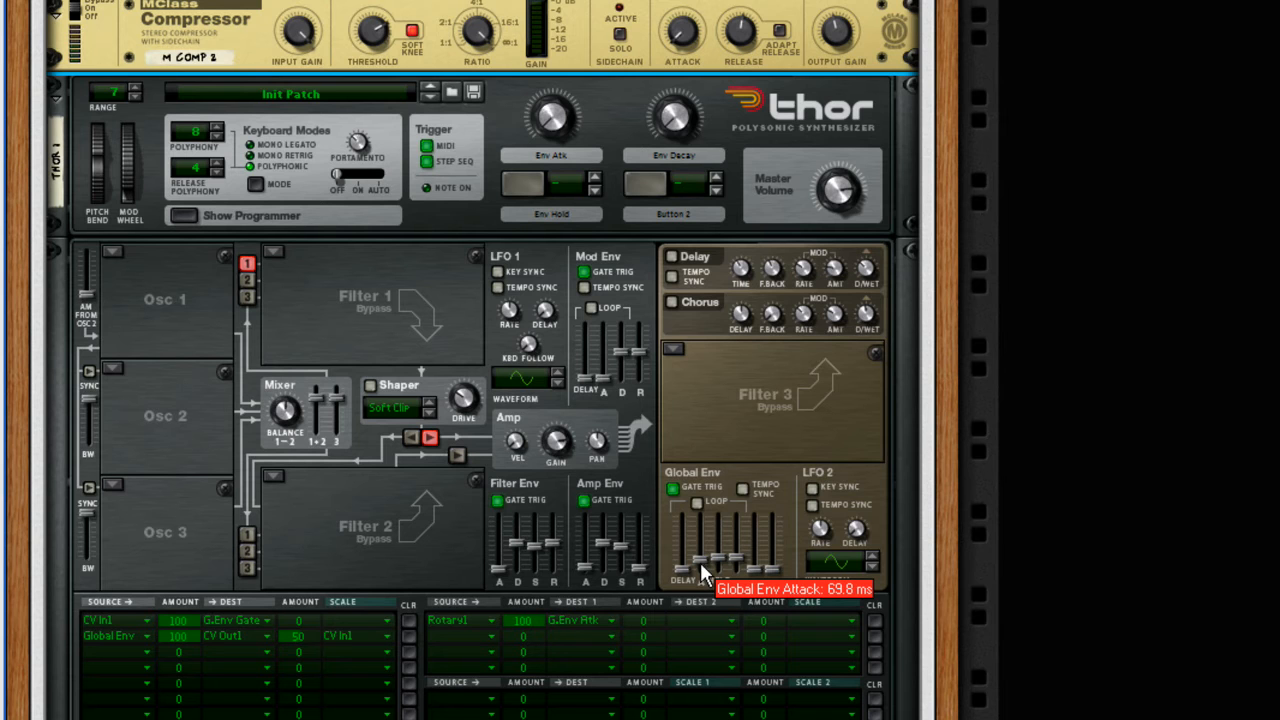
Lower Thor's Global Env attack and decay to minimum, and route Rotary 2 to the Global Env Decay with an amount of 100
left_click_drag(703, 571, 700, 573)
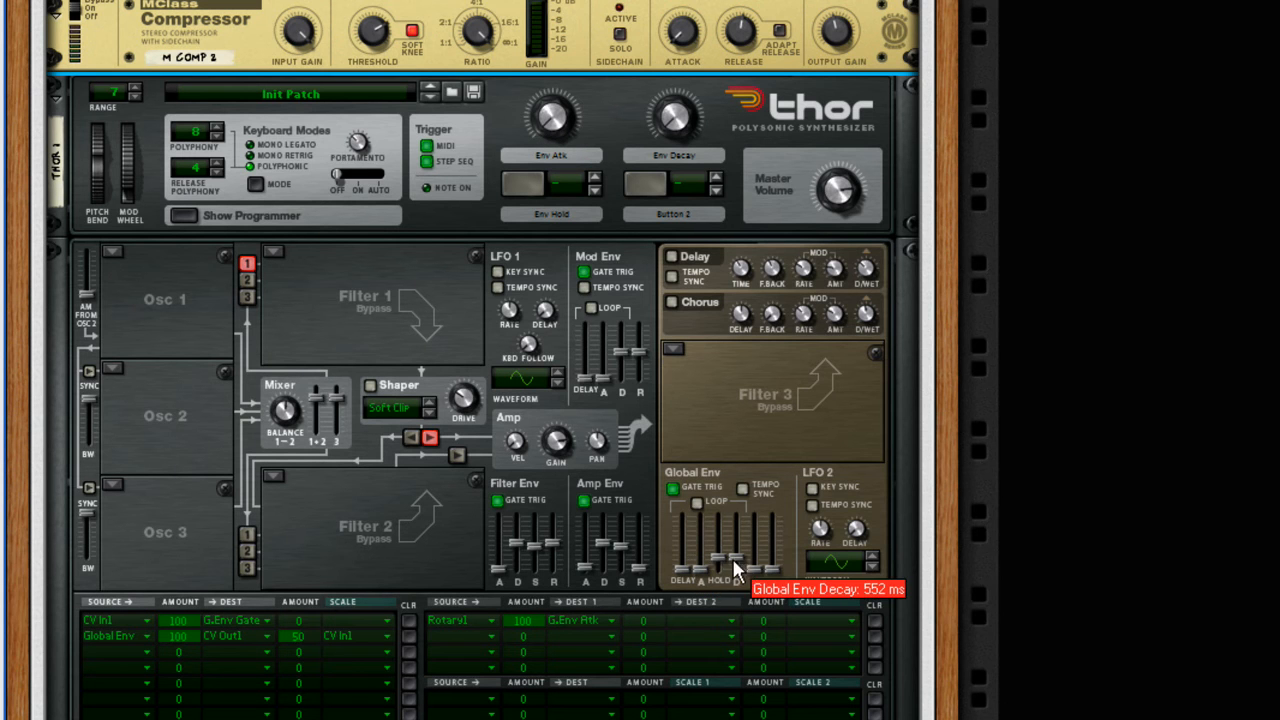
left_click_drag(738, 559, 741, 586)
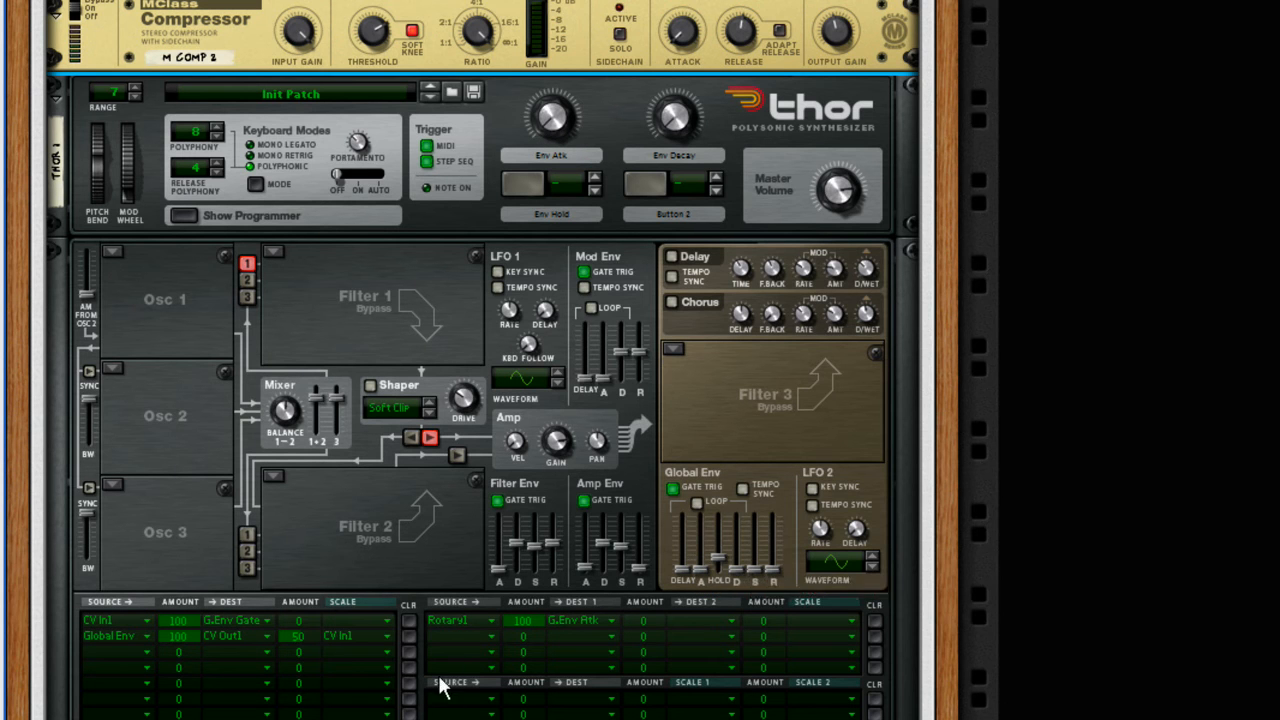
left_click(453, 640)
mouse_move(540, 513)
left_click(609, 535)
left_click(563, 633)
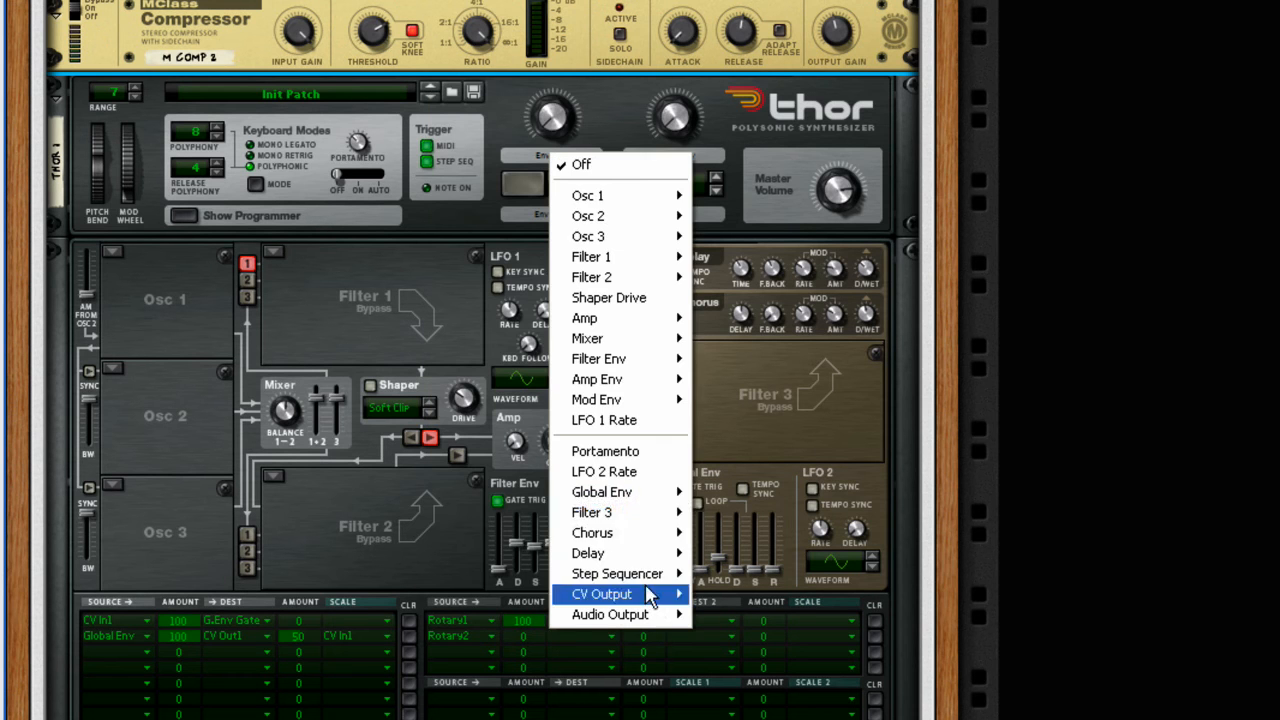
mouse_move(630, 497)
left_click(737, 533)
left_click_drag(523, 638, 556, 545)
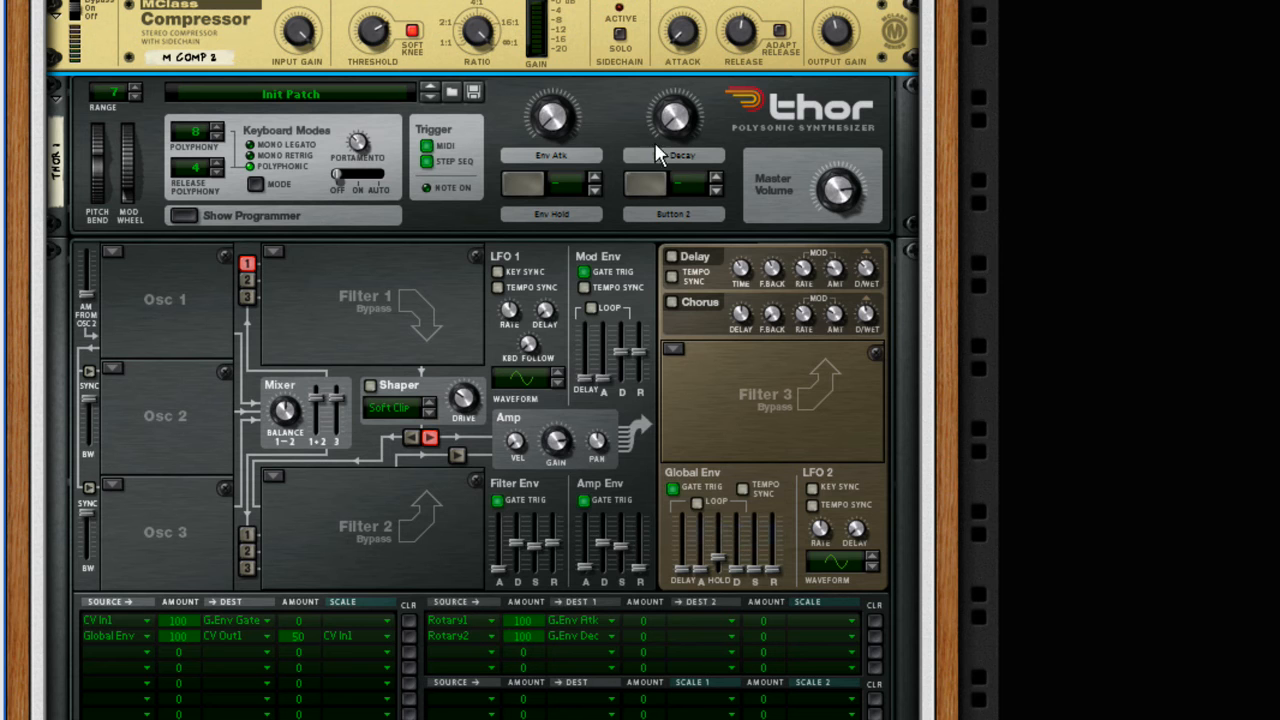
Map the Combinator's Rotary 1 to Thor's Mod 1 Dest Amount with a minimum of 0 and a maximum of 100
scroll(594, 313, "up", 8)
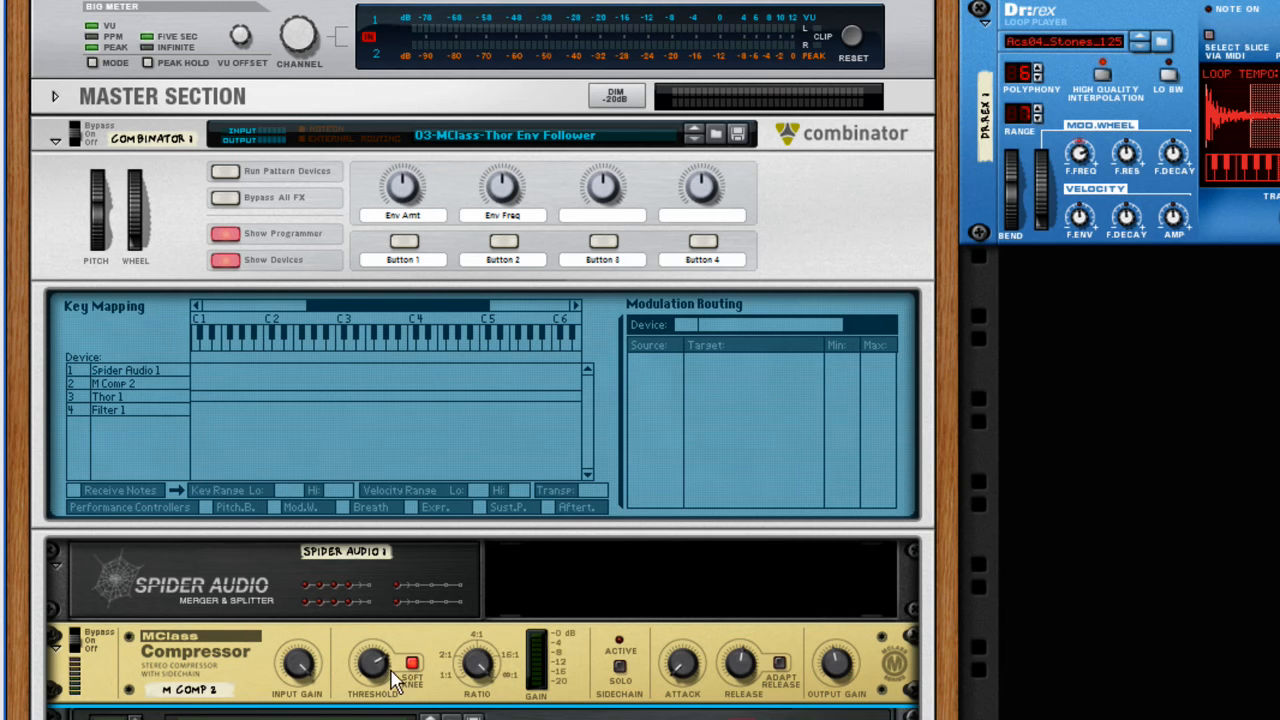
scroll(374, 665, "down", 8)
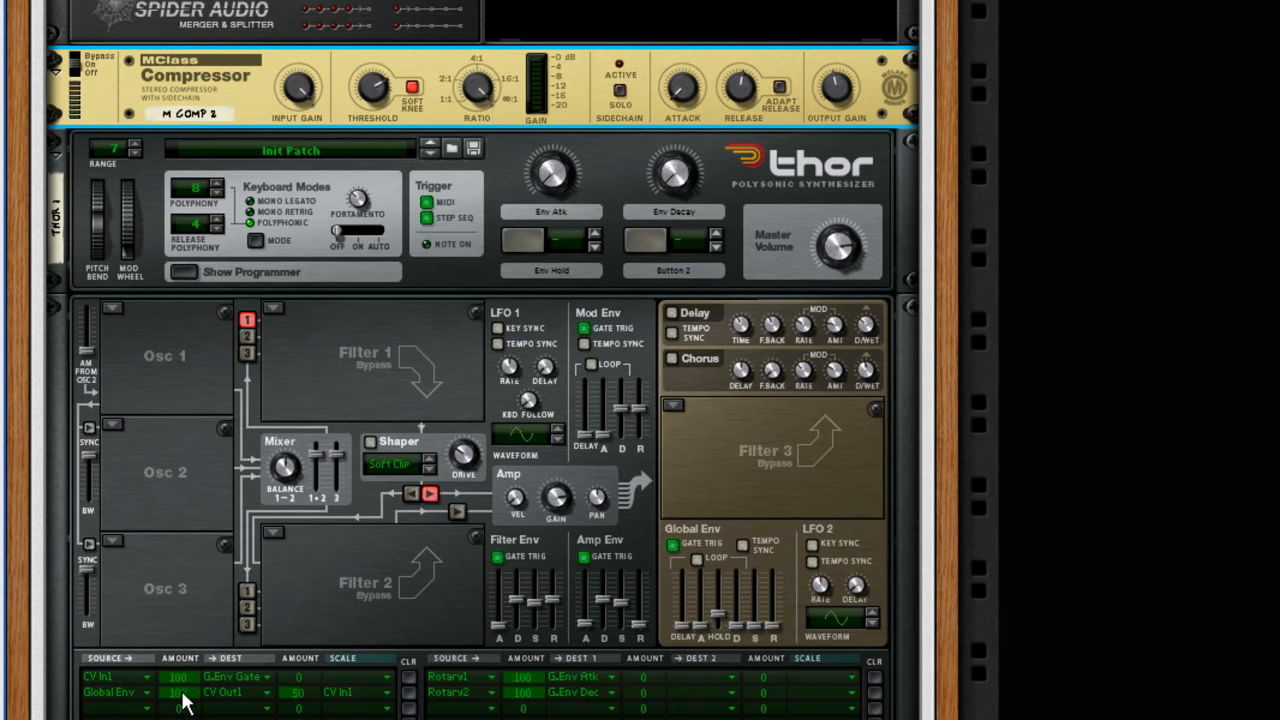
scroll(243, 700, "up", 8)
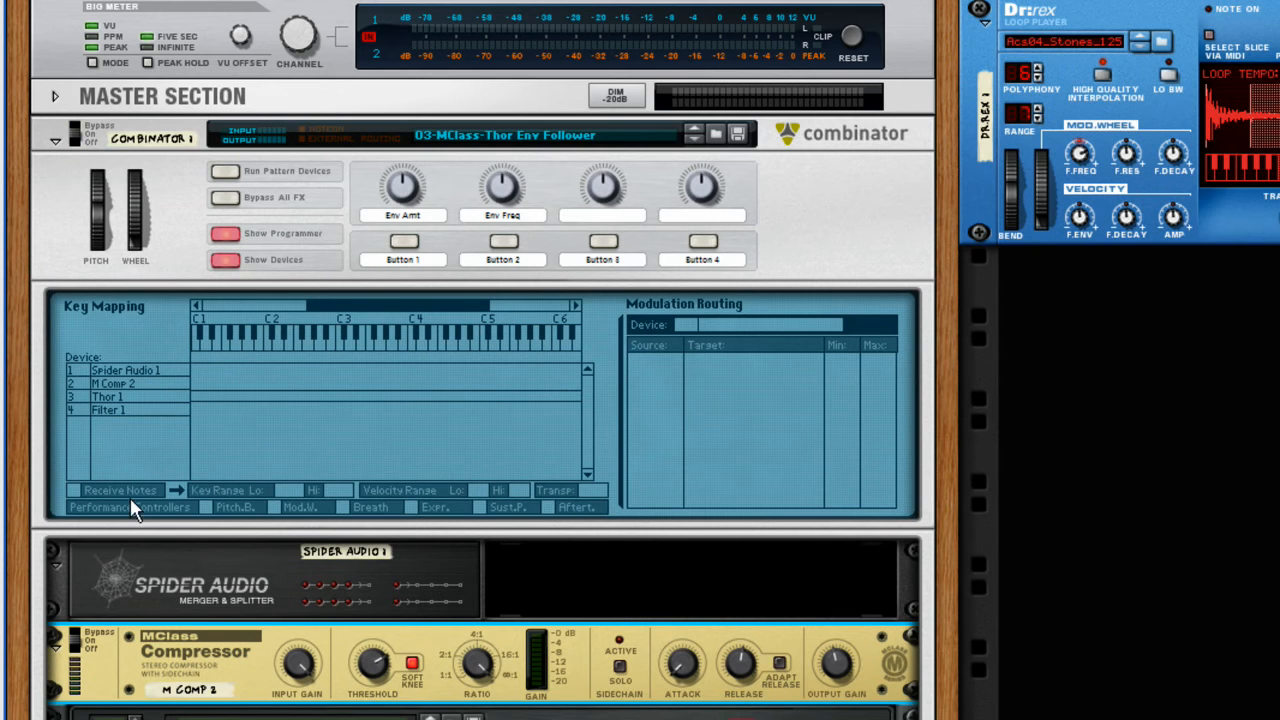
left_click(158, 397)
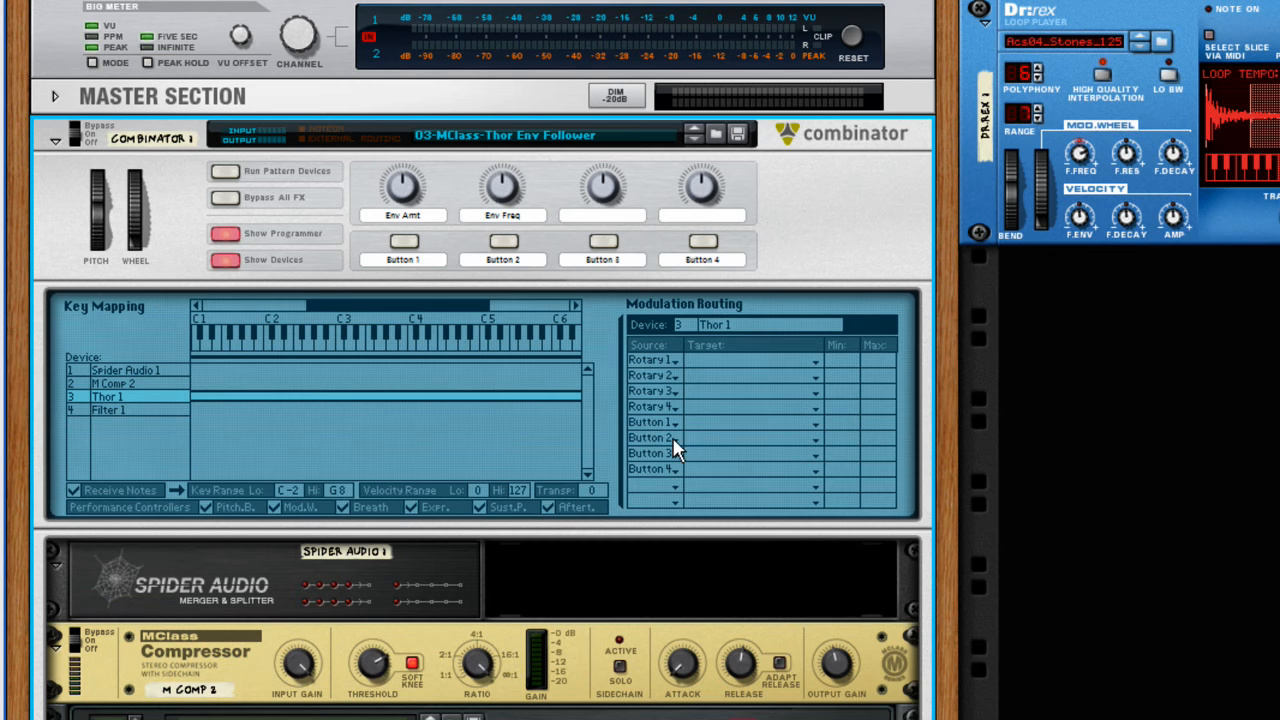
left_click(723, 366)
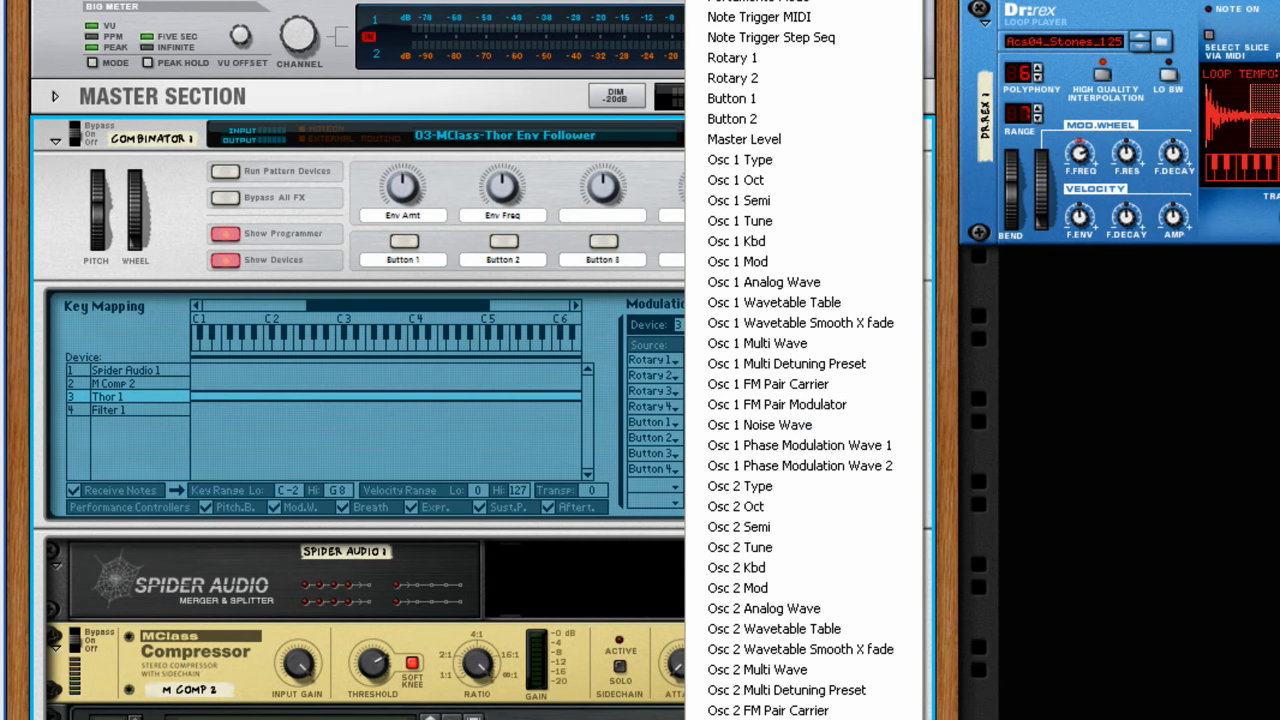
scroll(800, 360, "down", 20)
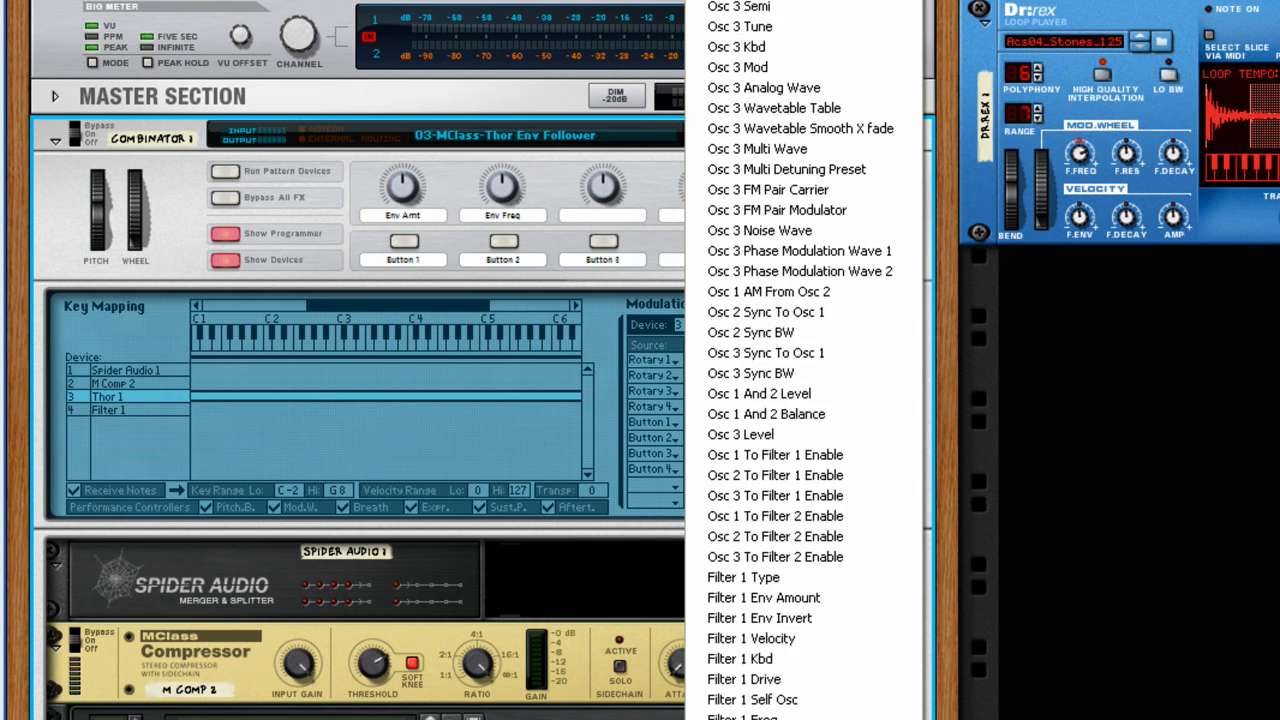
scroll(800, 360, "down", 20)
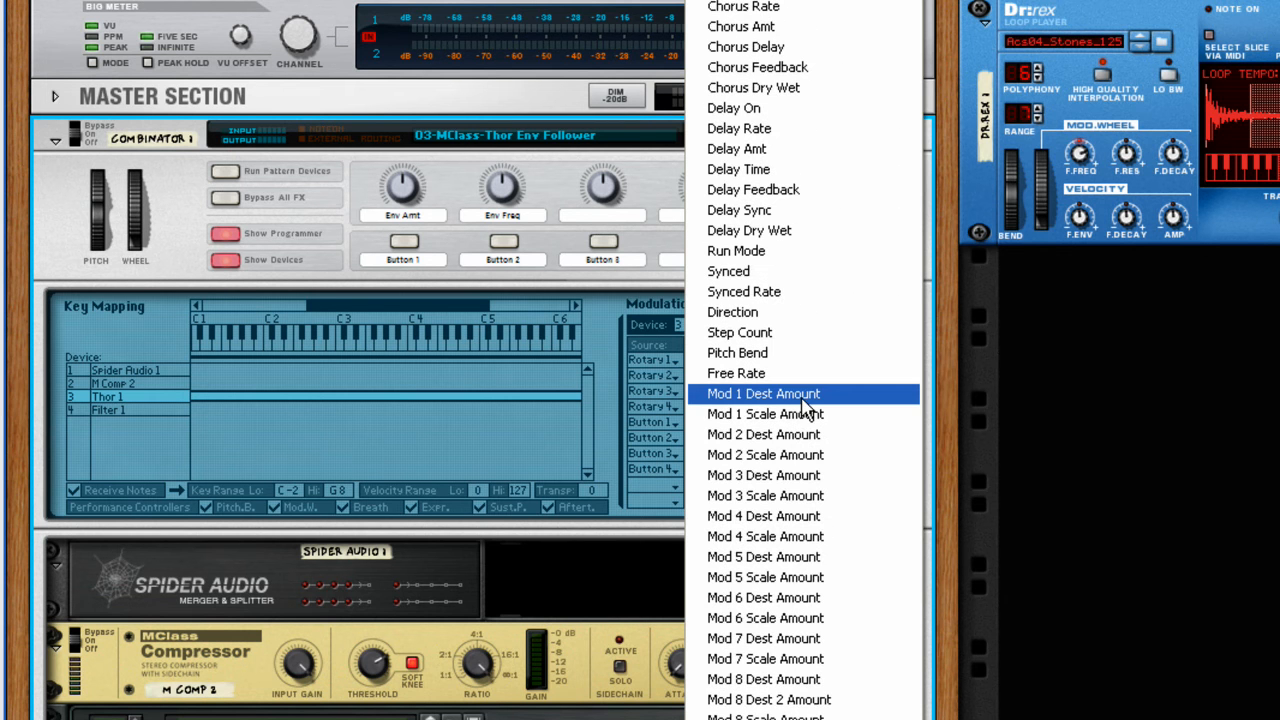
left_click(802, 398)
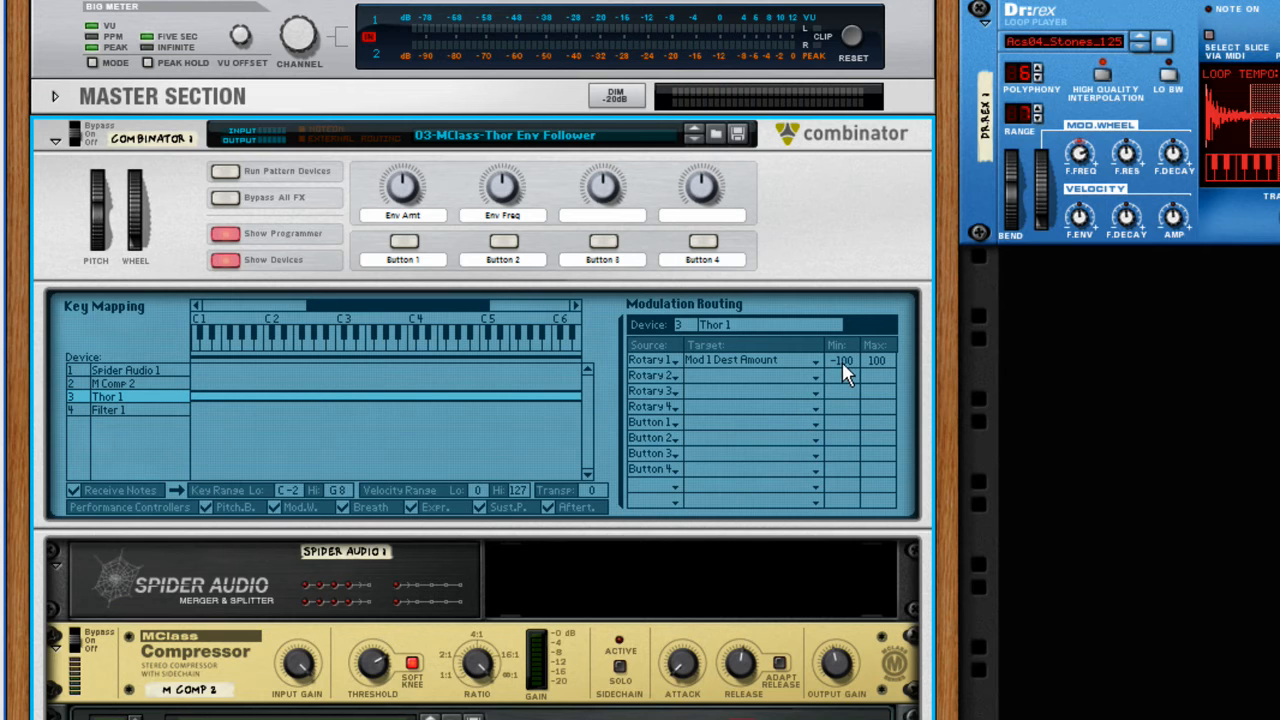
left_click_drag(855, 313, 868, 244)
Hide the Combinator's programmer and create a second ECF-42 filter directly after the Spider Audio
left_click(225, 237)
left_click(535, 347)
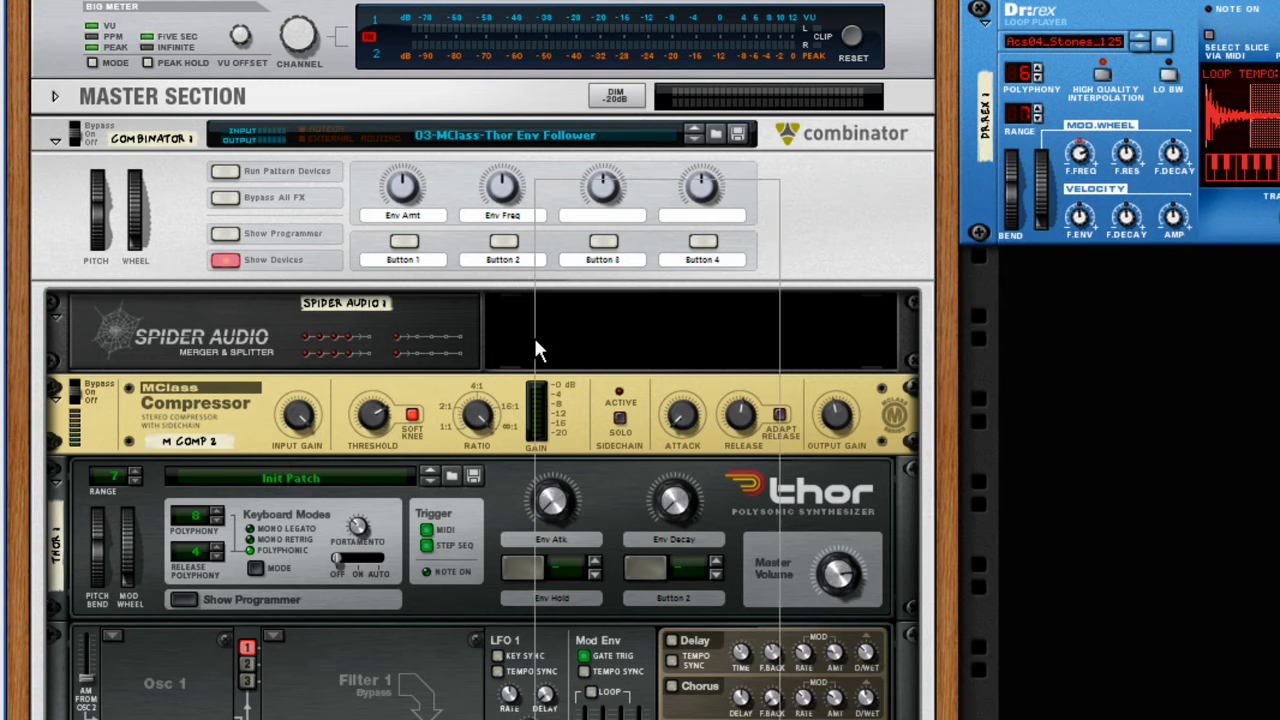
right_click(535, 345)
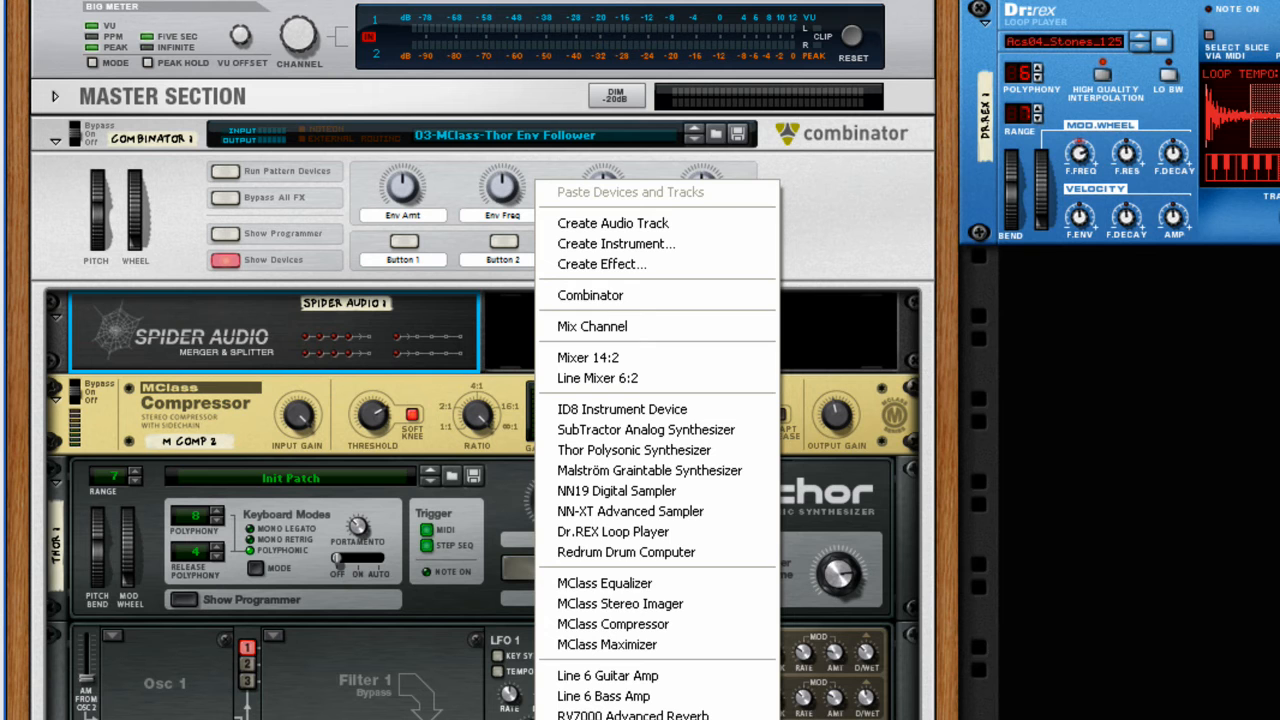
left_click(612, 718)
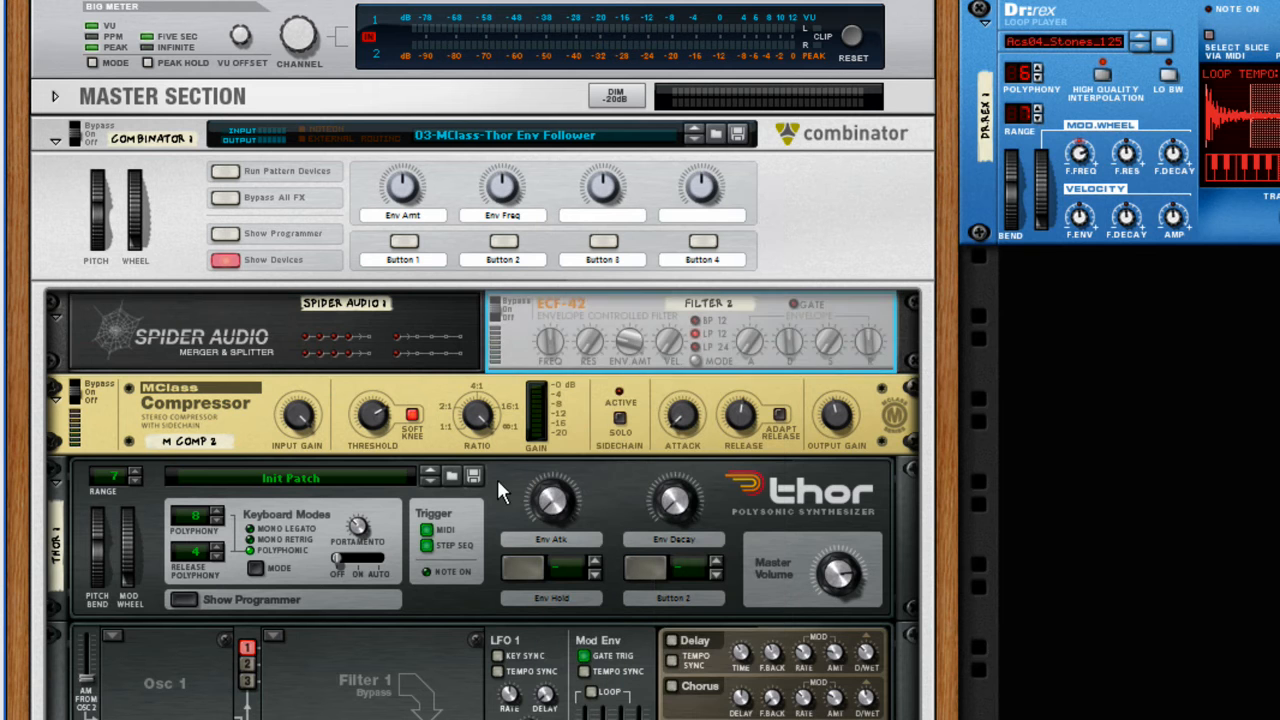
On the rear of the rack, wire the Filter 2 ECF-42 between the Spider Audio's split output and the compressor's audio input
key("Tab")
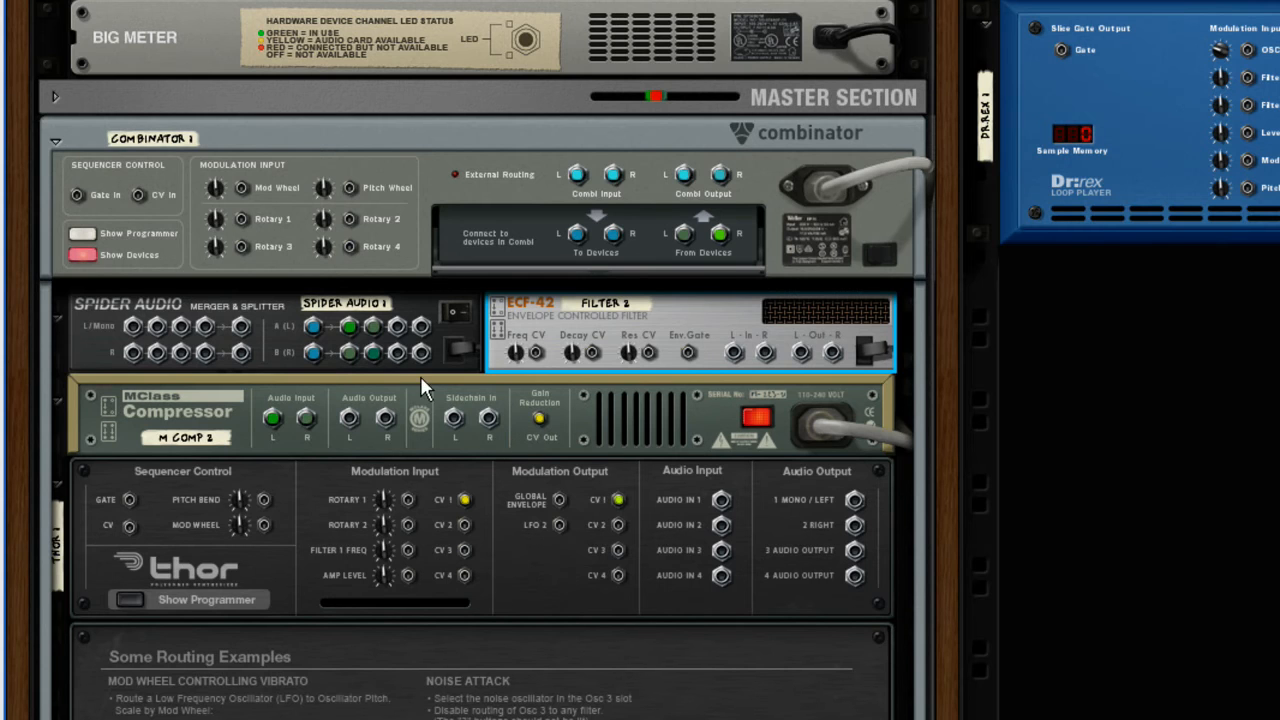
left_click(350, 333)
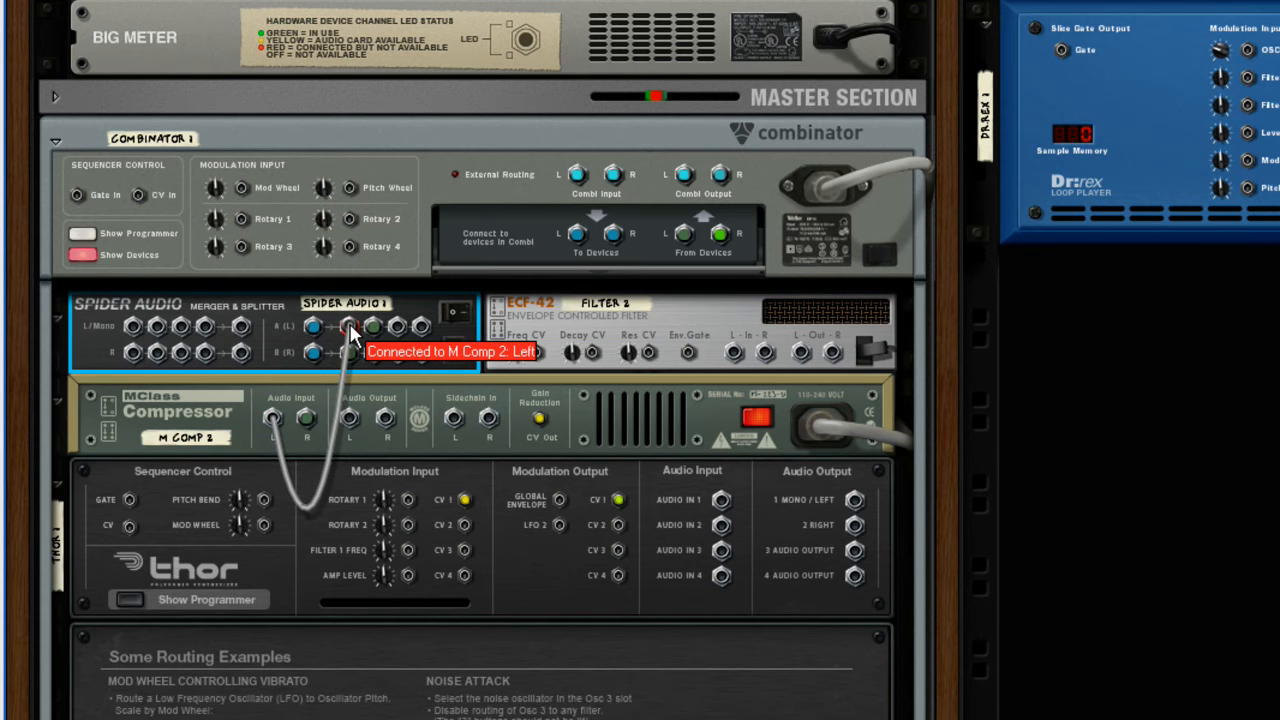
key("k")
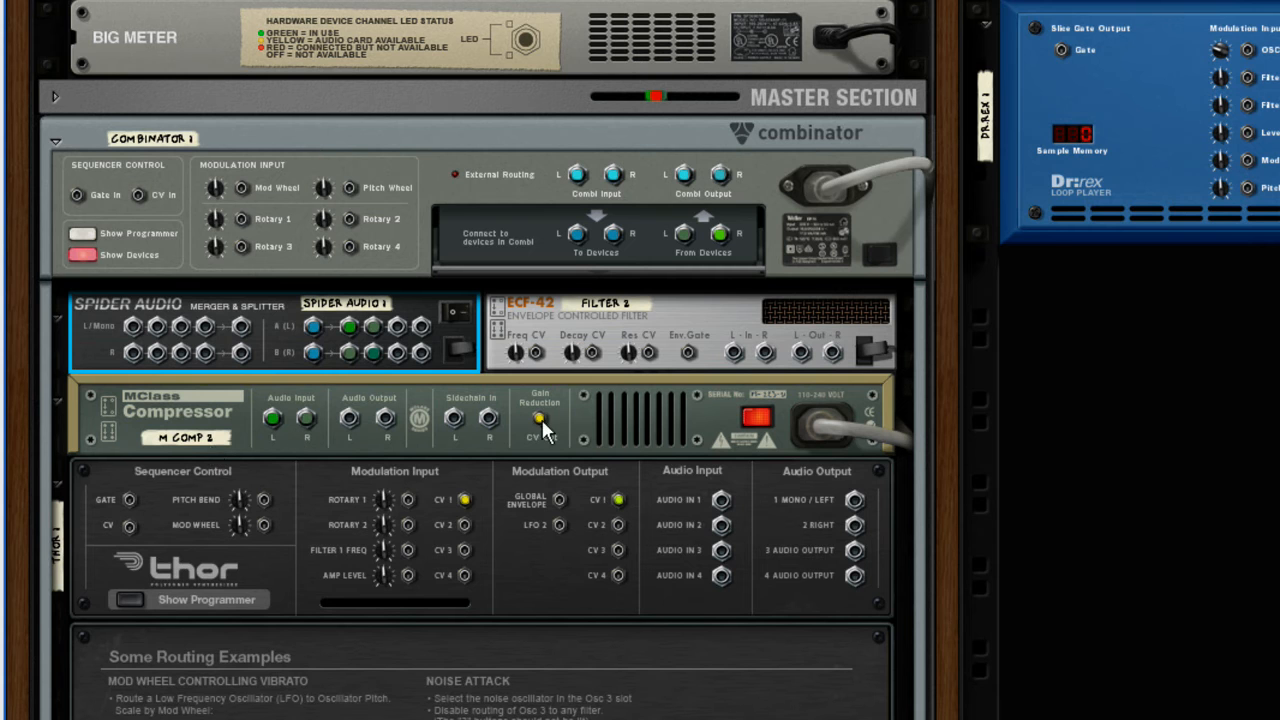
left_click_drag(347, 331, 321, 391)
left_click_drag(349, 328, 272, 418)
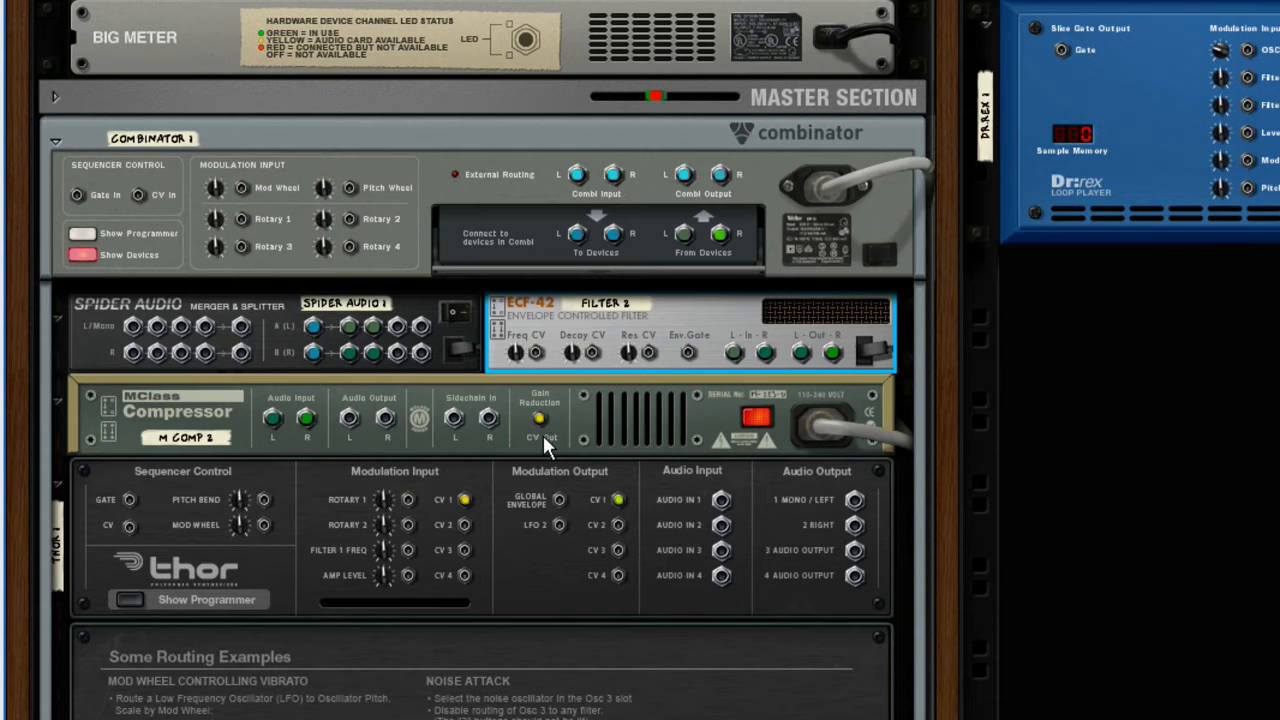
key("Tab")
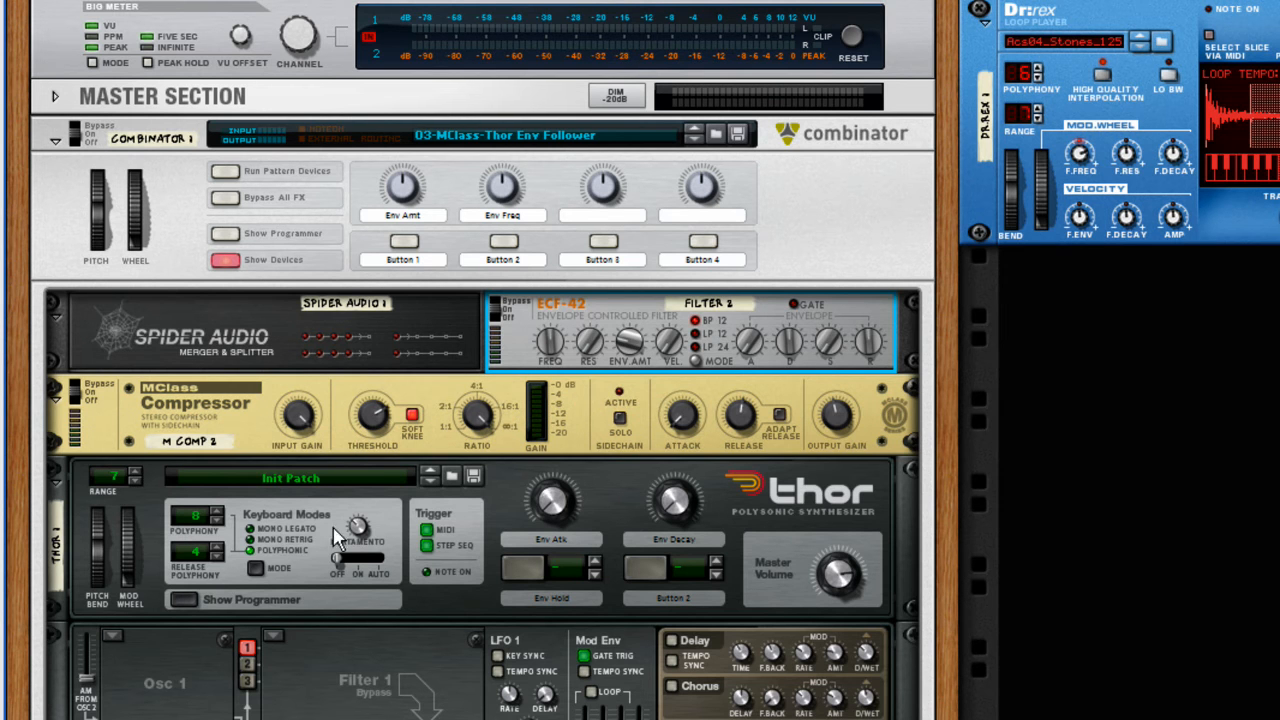
Collapse Thor's programmer, and with the loop playing sweep Filter 2's frequency down to 8 and back up to 110
left_click(186, 600)
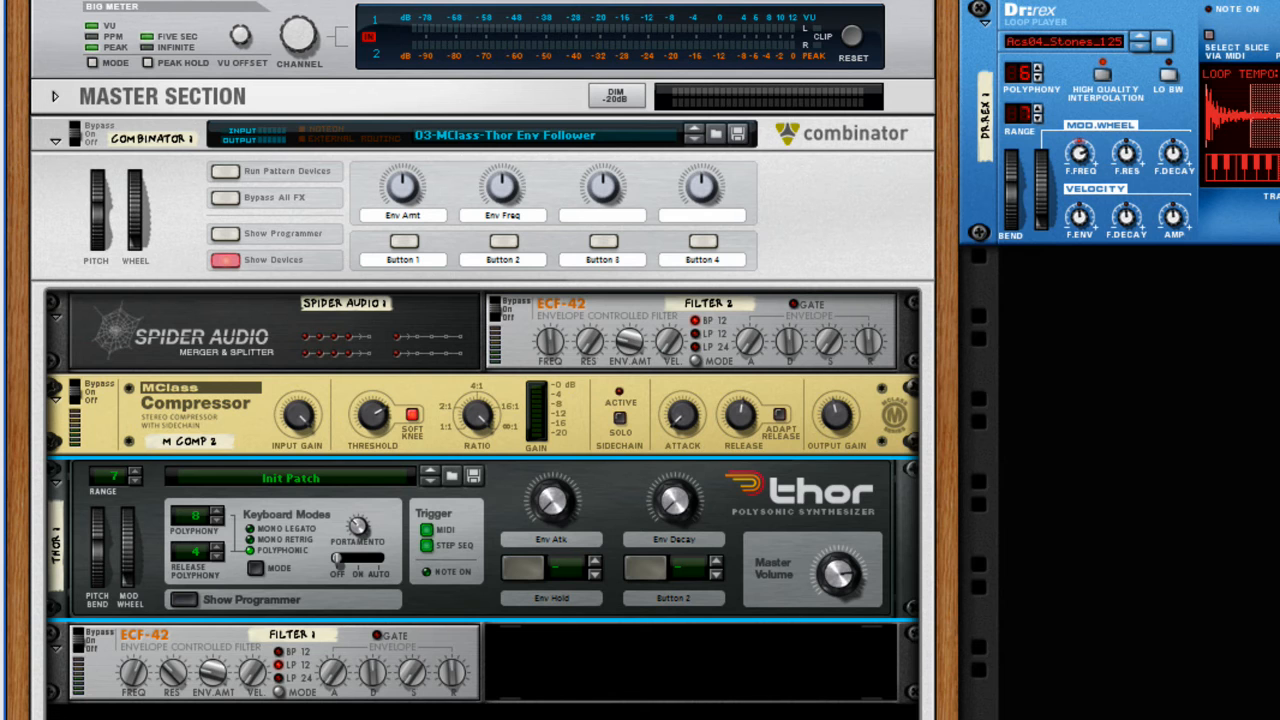
left_click(1279, 40)
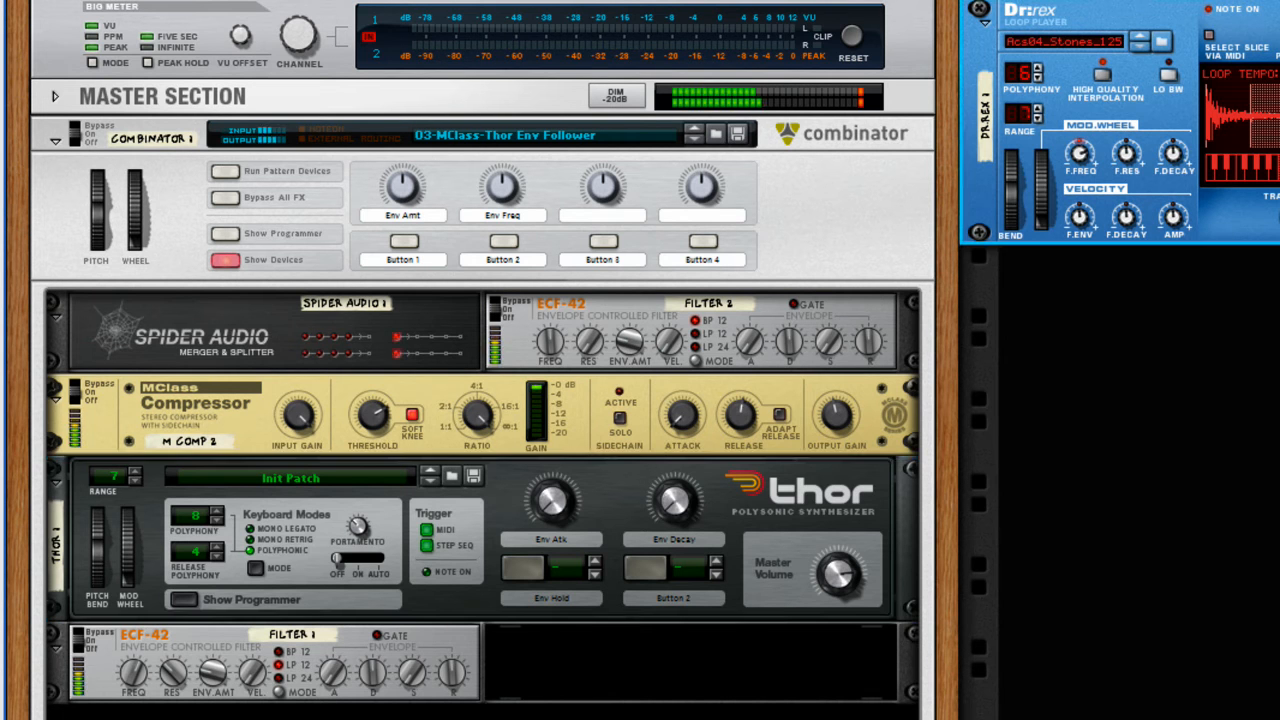
left_click(549, 348)
left_click_drag(552, 380, 555, 393)
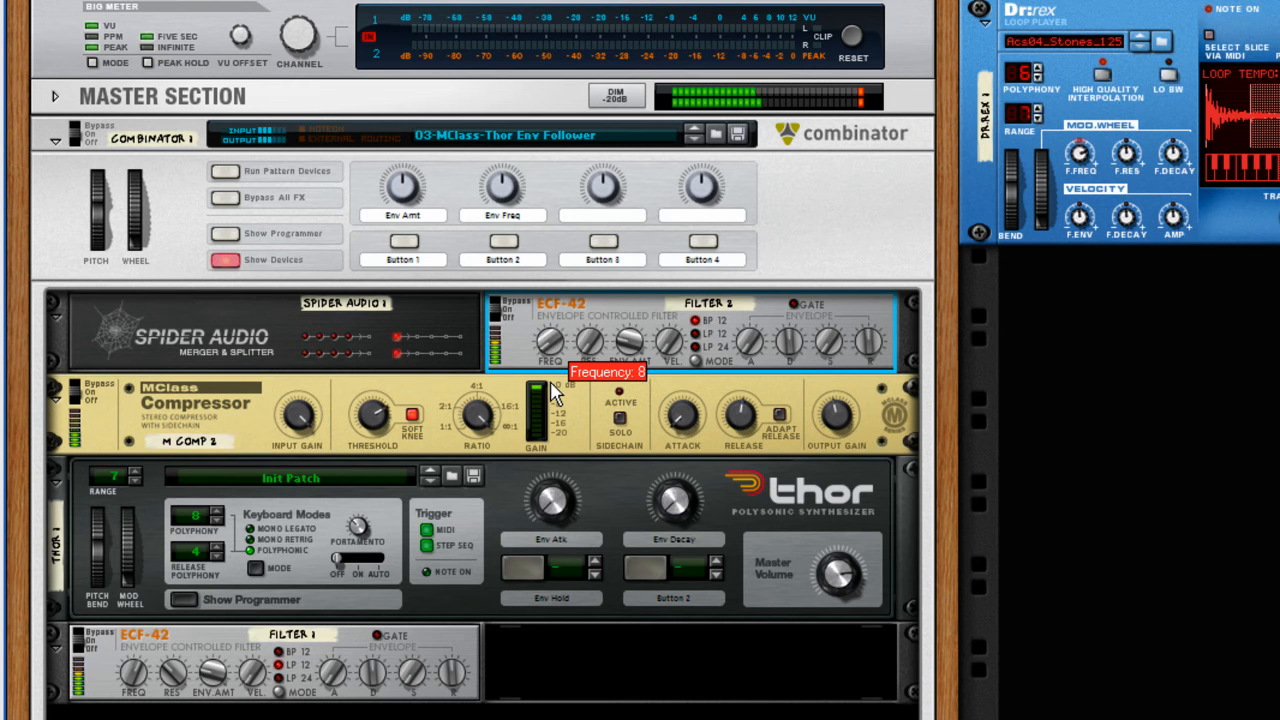
left_click_drag(555, 393, 562, 334)
Adjust Thor's Env Decay rotary slightly, then sweep Filter 2's frequency down to 7 and raise it to 120
left_click(676, 512)
left_click_drag(676, 508, 683, 504)
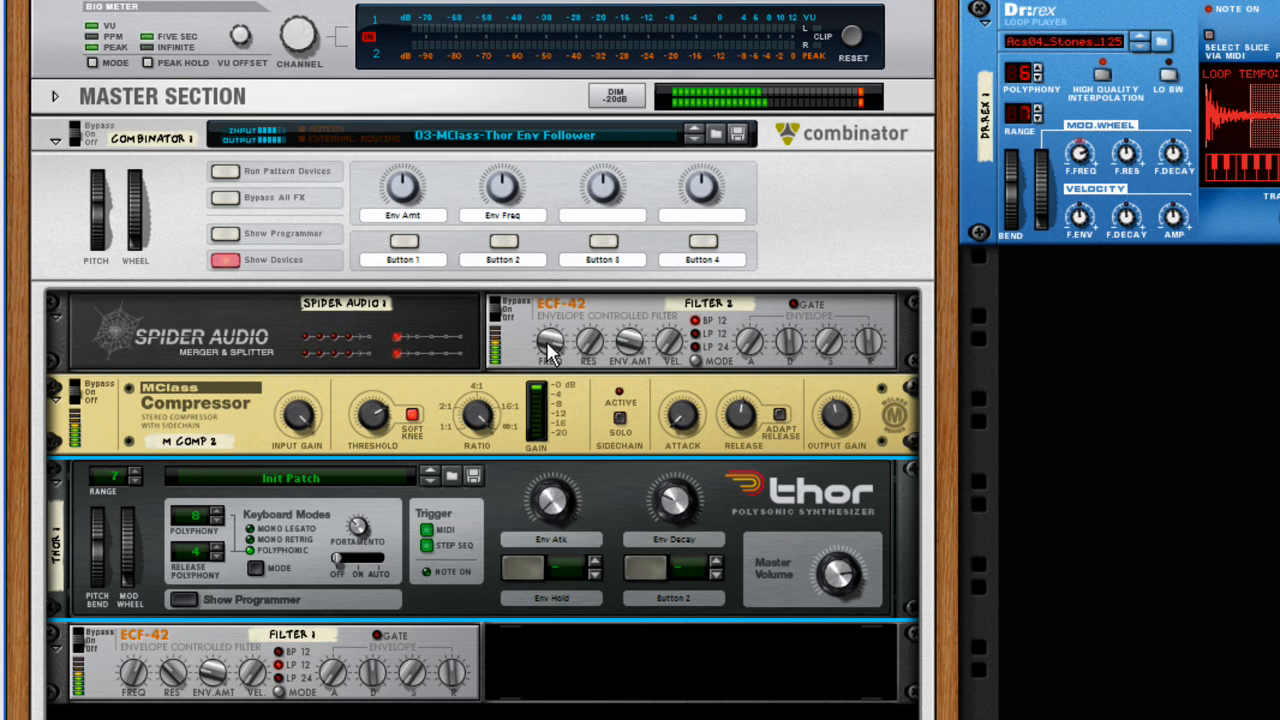
mouse_move(549, 352)
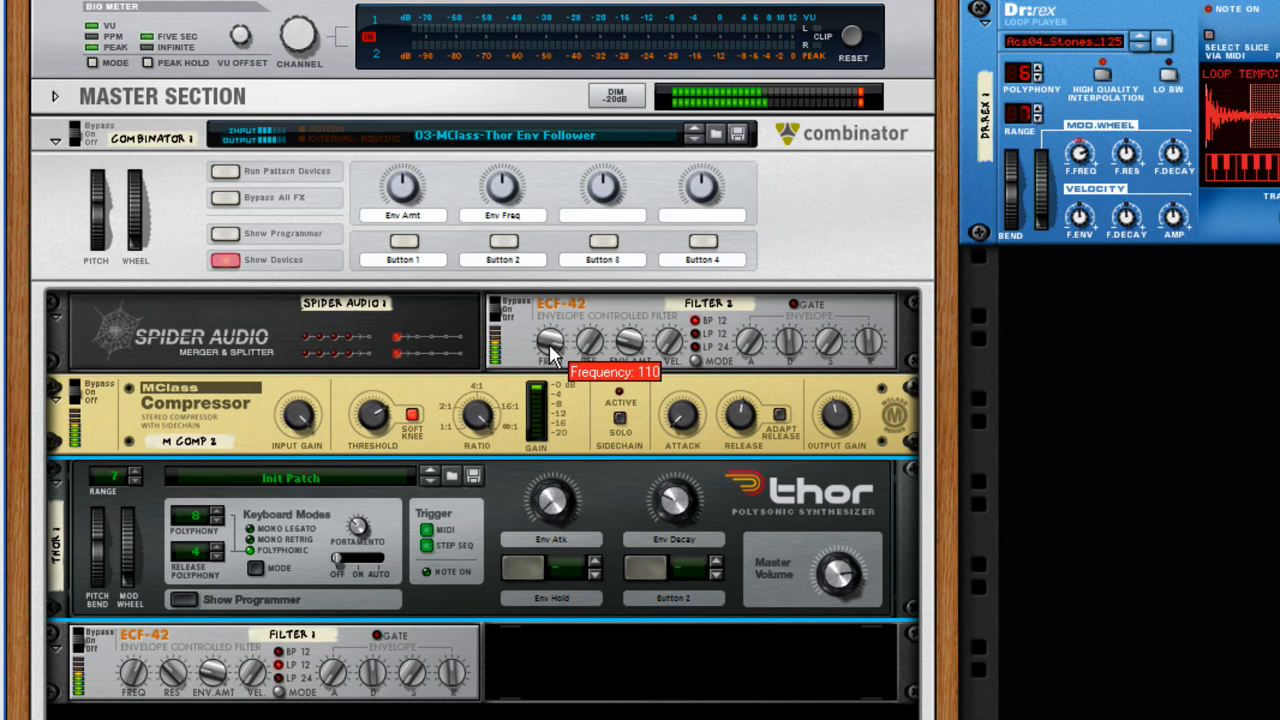
left_click_drag(549, 344, 550, 417)
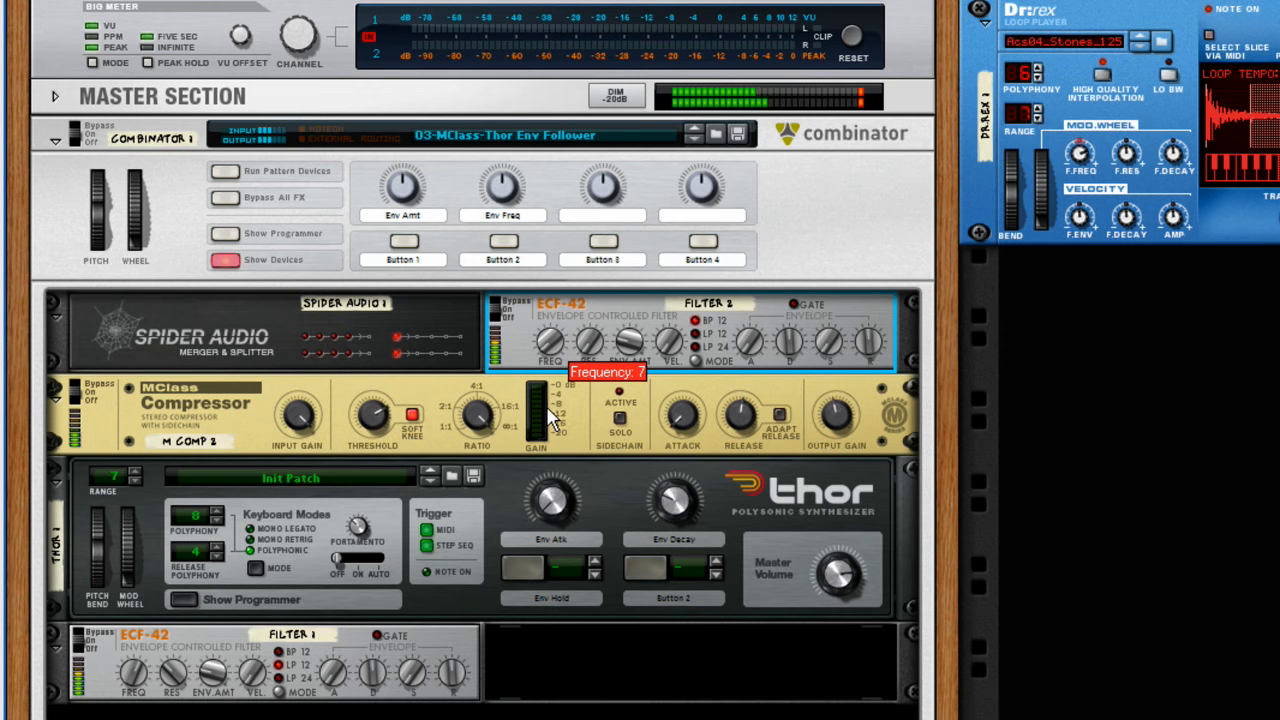
left_click_drag(548, 418, 556, 346)
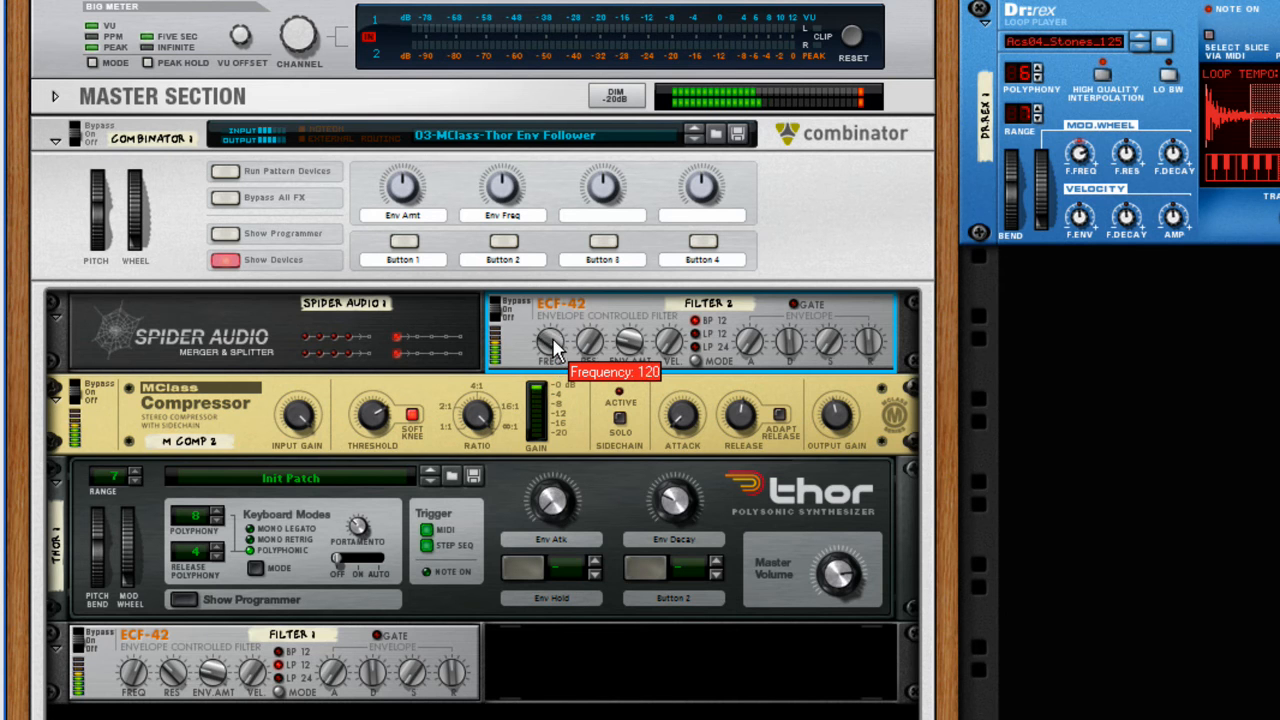
Turn the Combinator's Env Amt rotary up to 127
left_click(404, 192)
left_click_drag(404, 192, 425, 141)
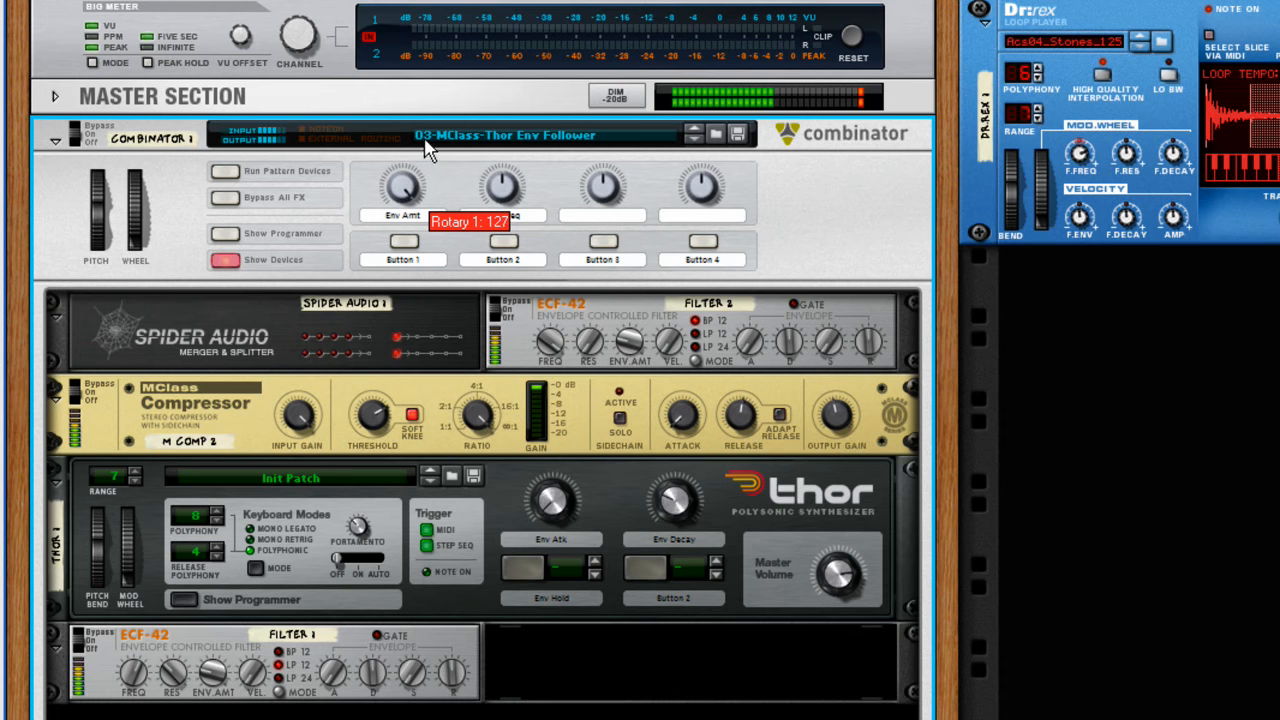
Expand Thor's programmer and change the Combinator's Rotary 1 target for Thor to Mod 2 Dest Amount
left_click(187, 600)
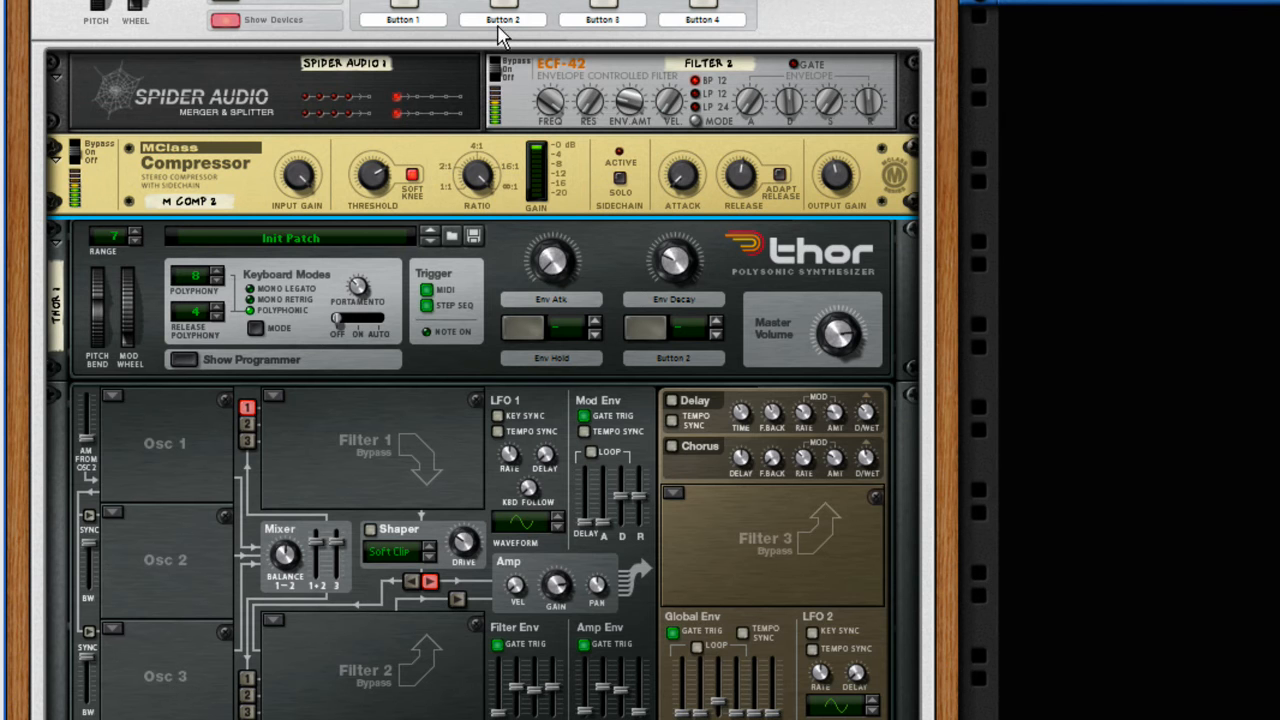
left_click(290, 36)
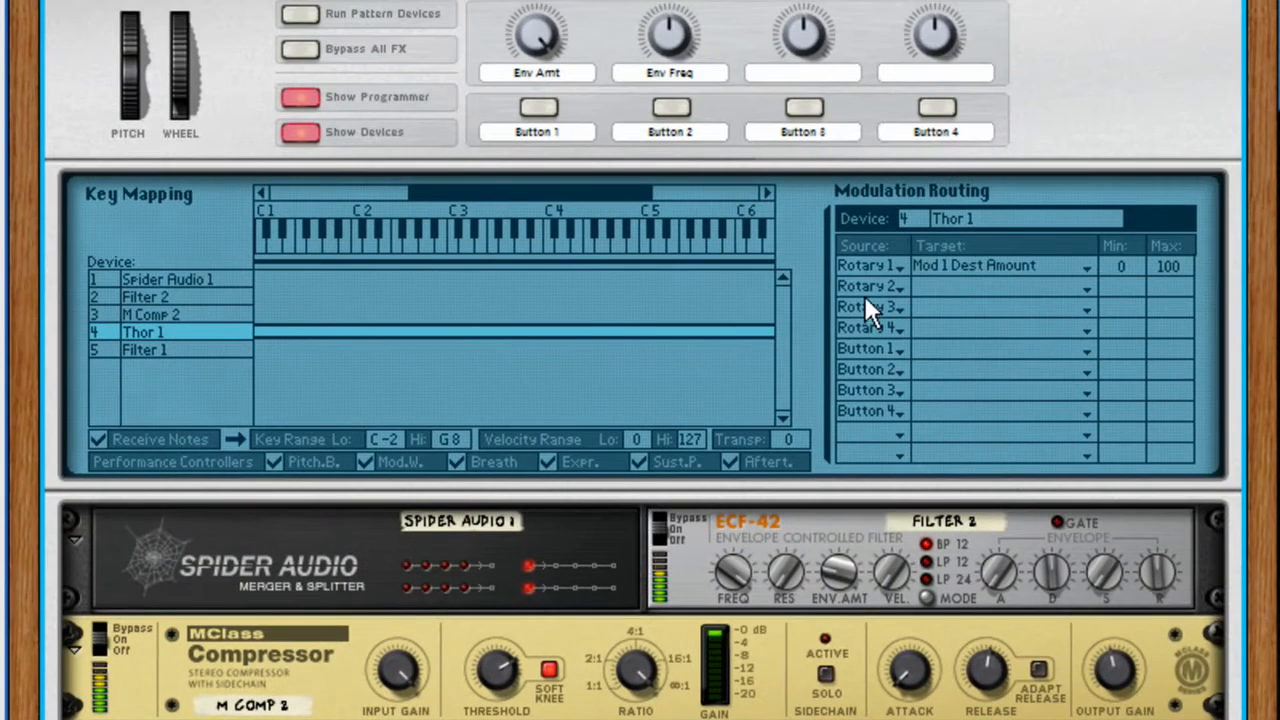
left_click(968, 263)
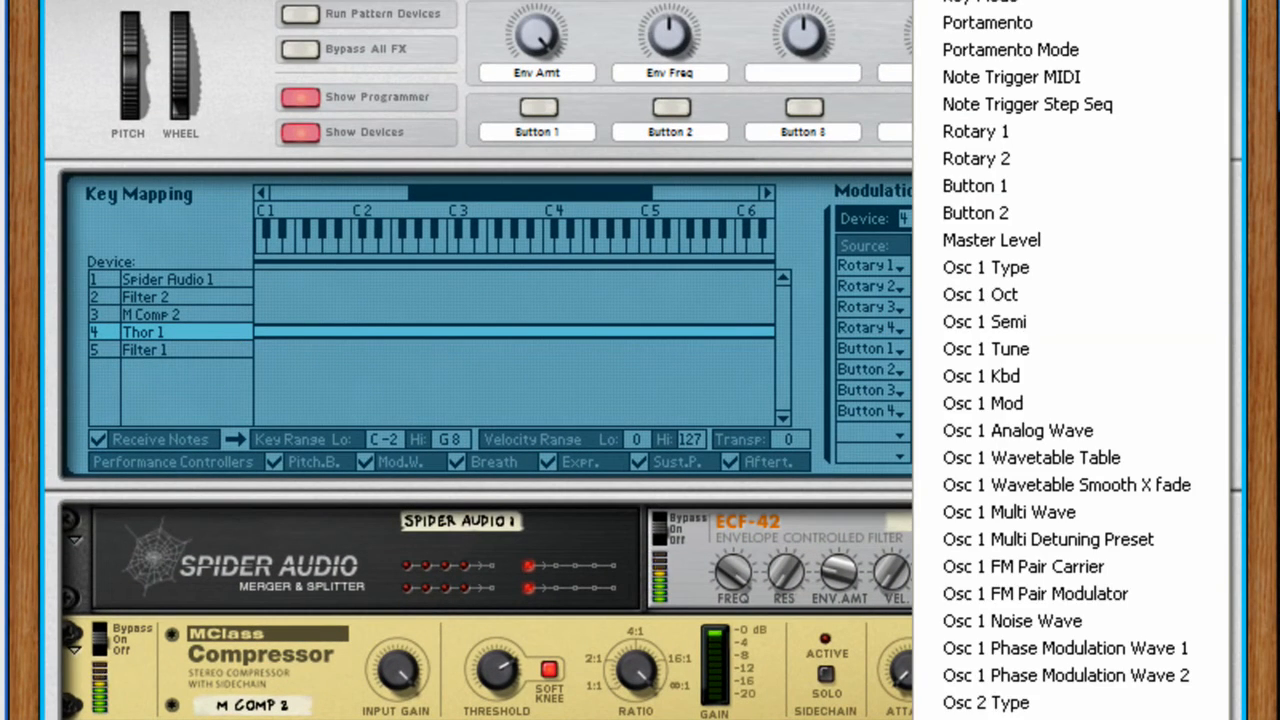
mouse_move(1050, 718)
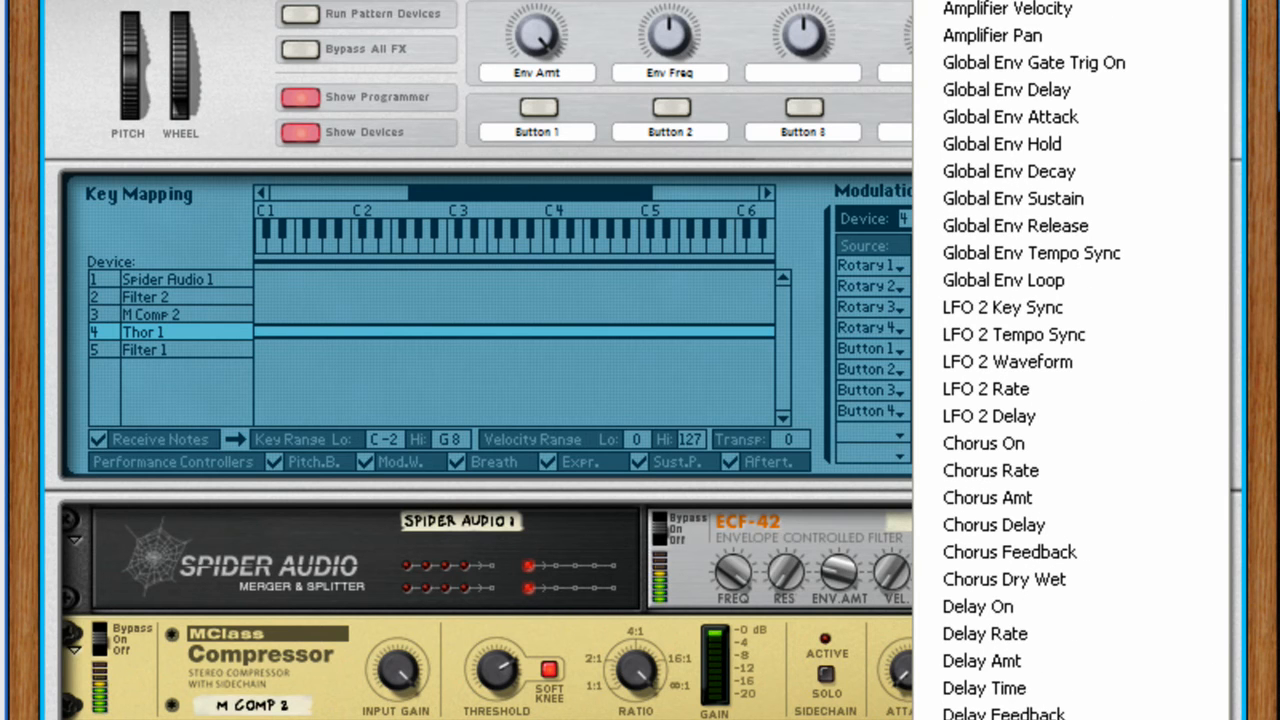
left_click(343, 417)
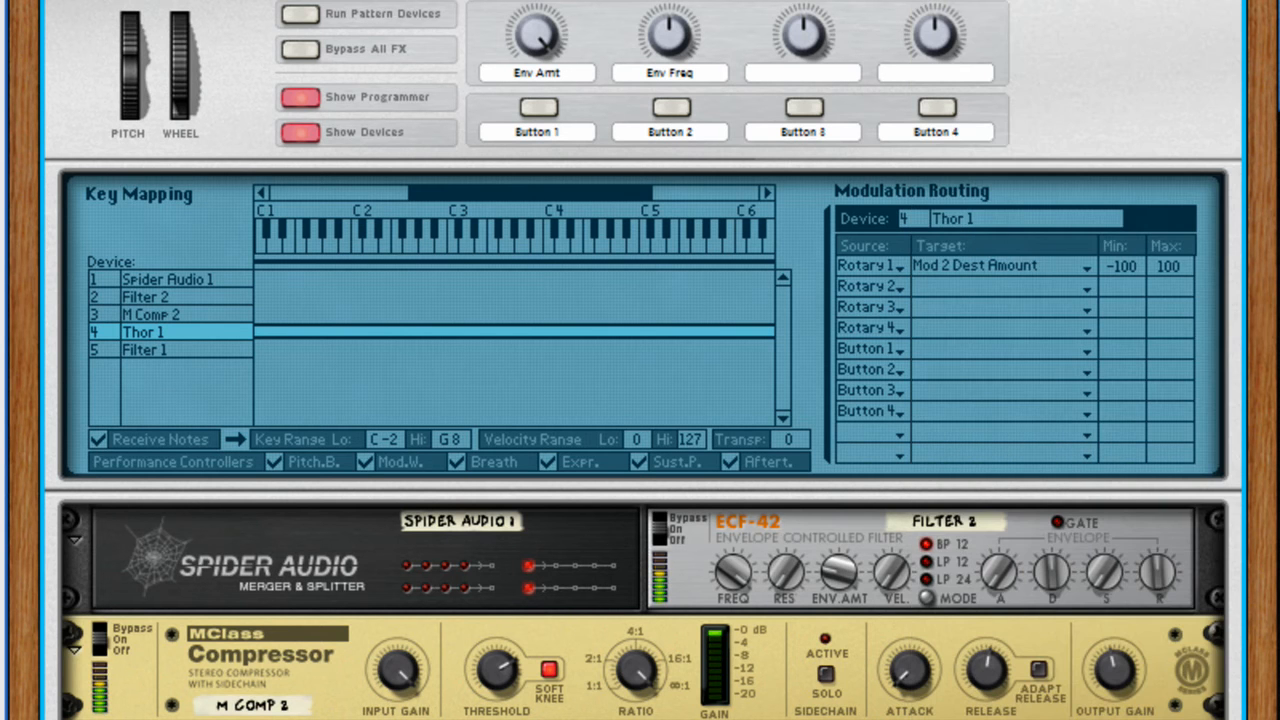
Turn the Combinator's Env Amt rotary down to slightly above its midpoint
scroll(343, 417, "down", 3)
scroll(343, 417, "up", 5)
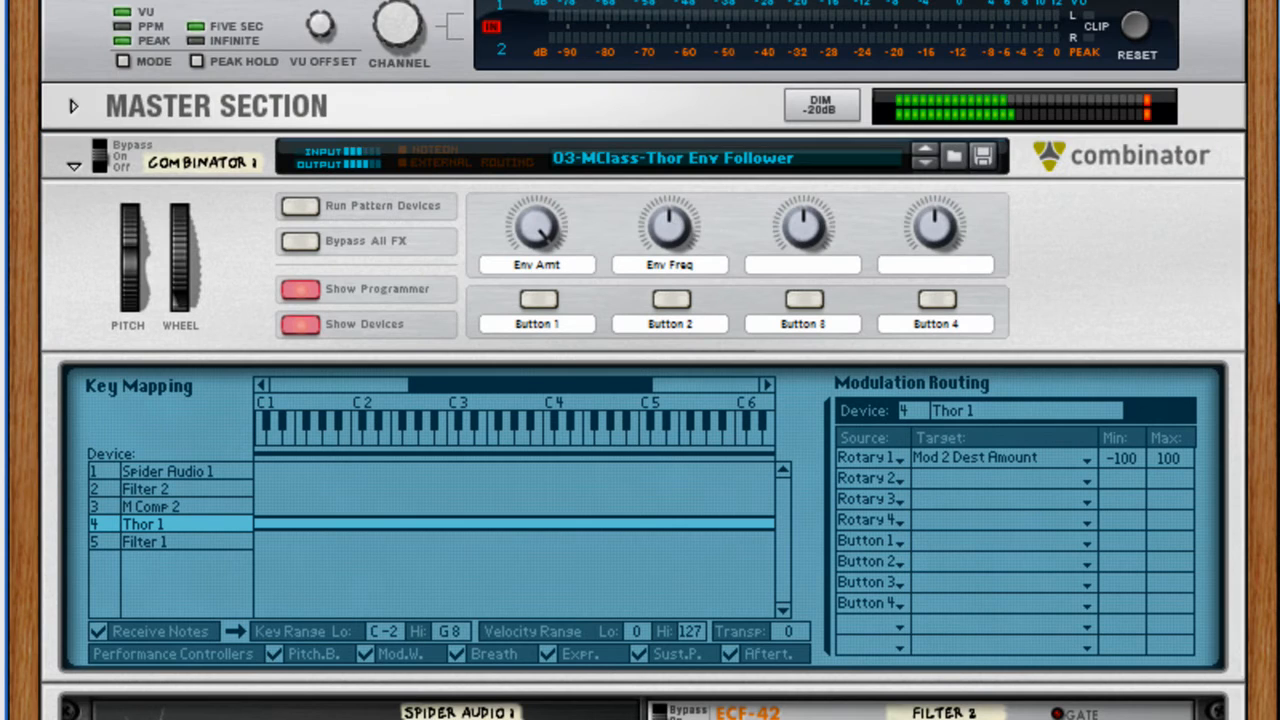
left_click_drag(522, 224, 545, 266)
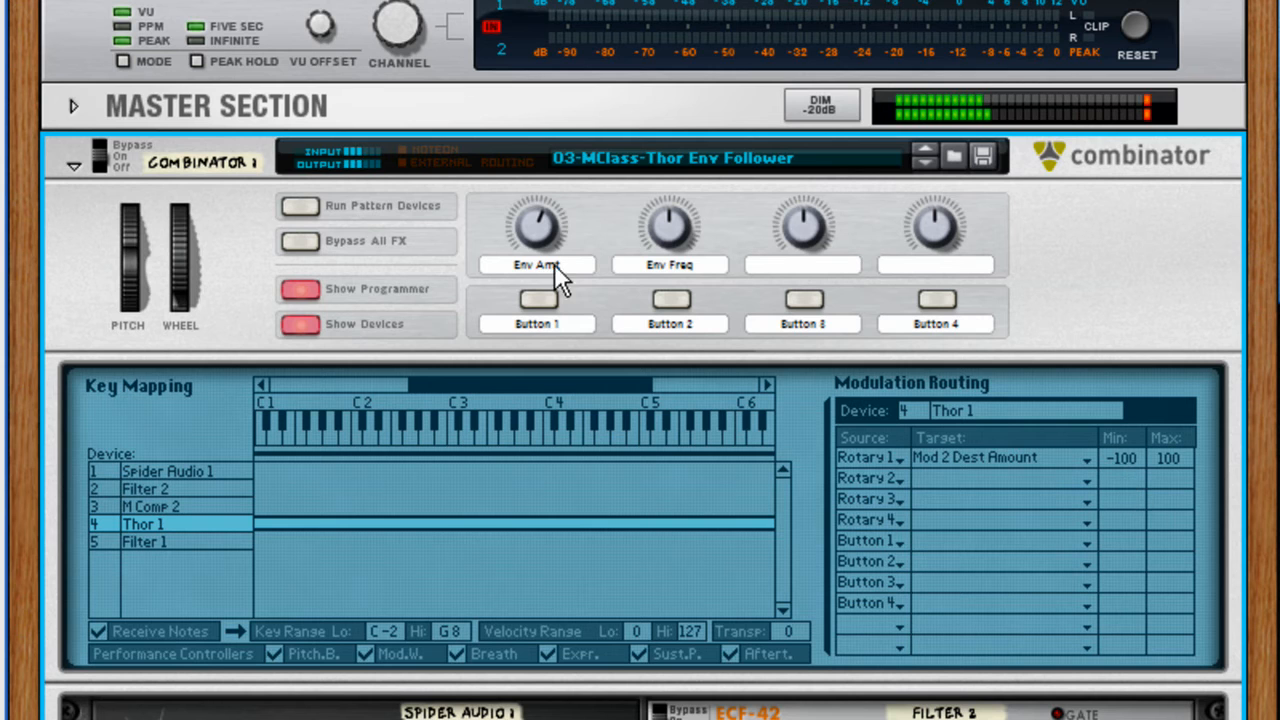
Sweep the Combinator's Env Amt rotary around its midpoint, then turn it well down
left_click_drag(544, 237, 541, 246)
mouse_move(543, 228)
mouse_move(546, 217)
left_mouse_down()
mouse_move(560, 170)
mouse_move(557, 228)
left_mouse_up()
mouse_move(543, 224)
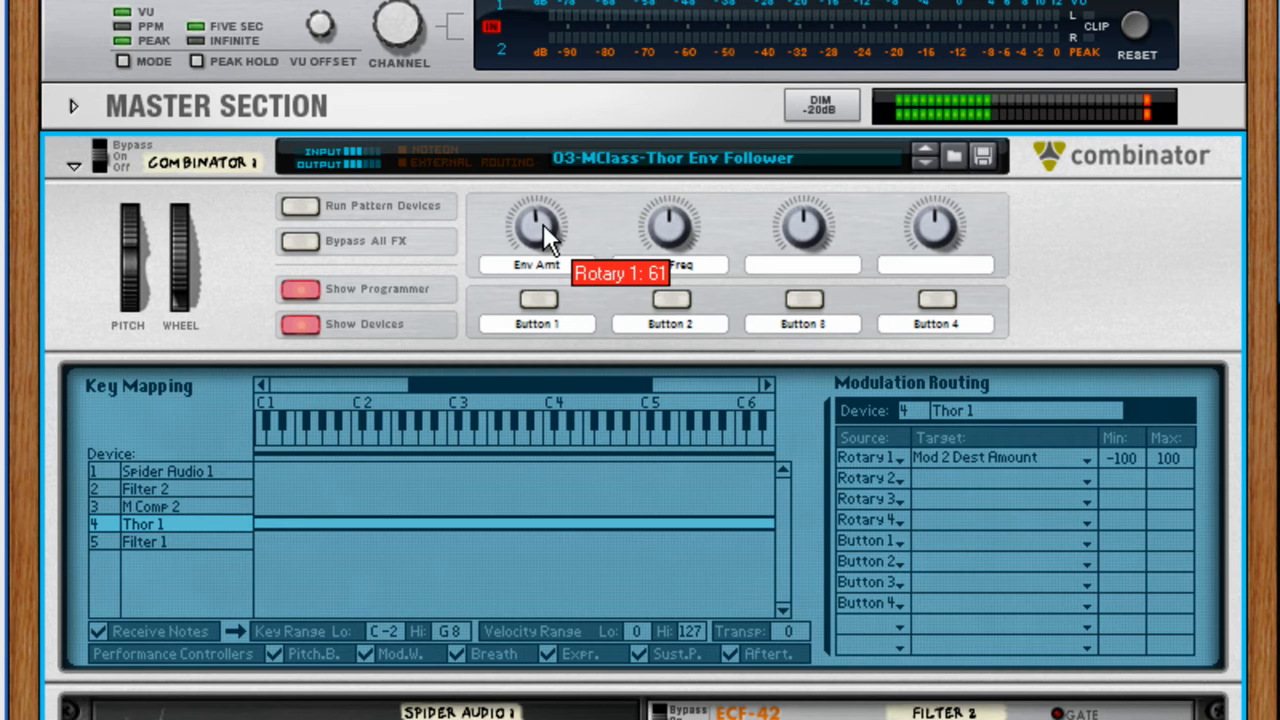
left_click_drag(543, 224, 536, 268)
left_click(520, 716)
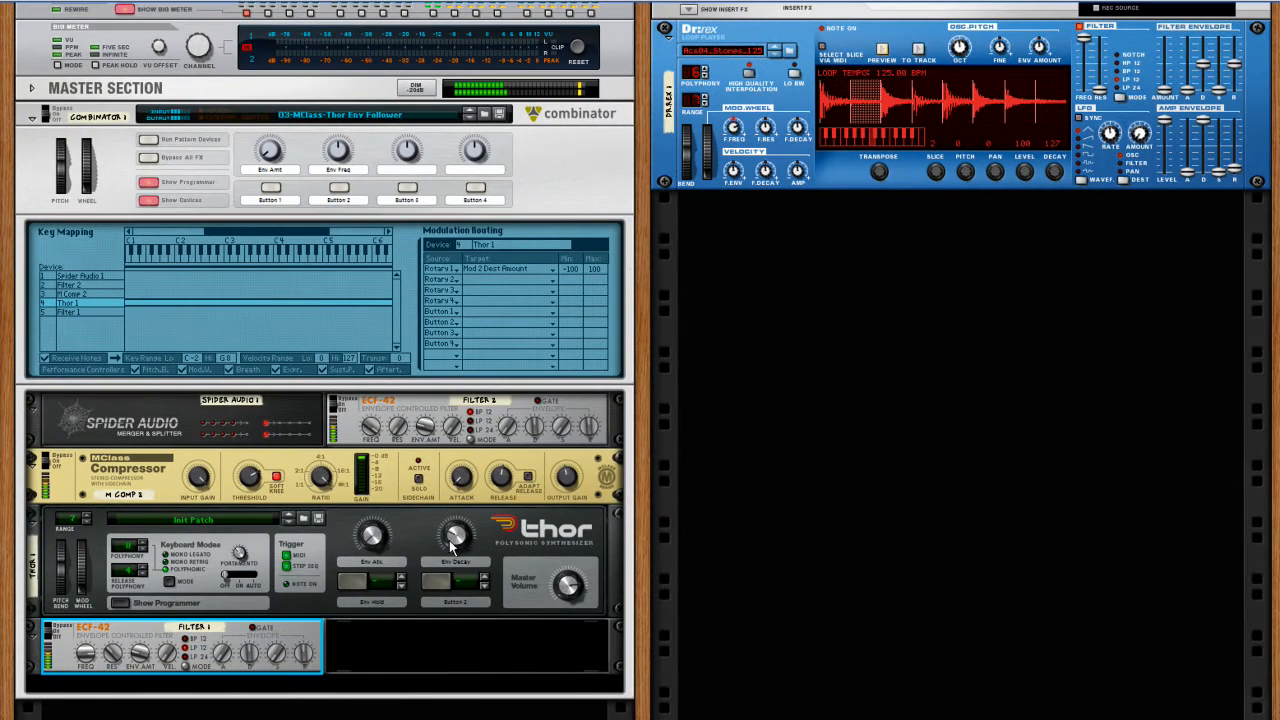
Adjust Thor's Env Atk rotary slightly and turn its Env Decay rotary down to 16
left_click(473, 541)
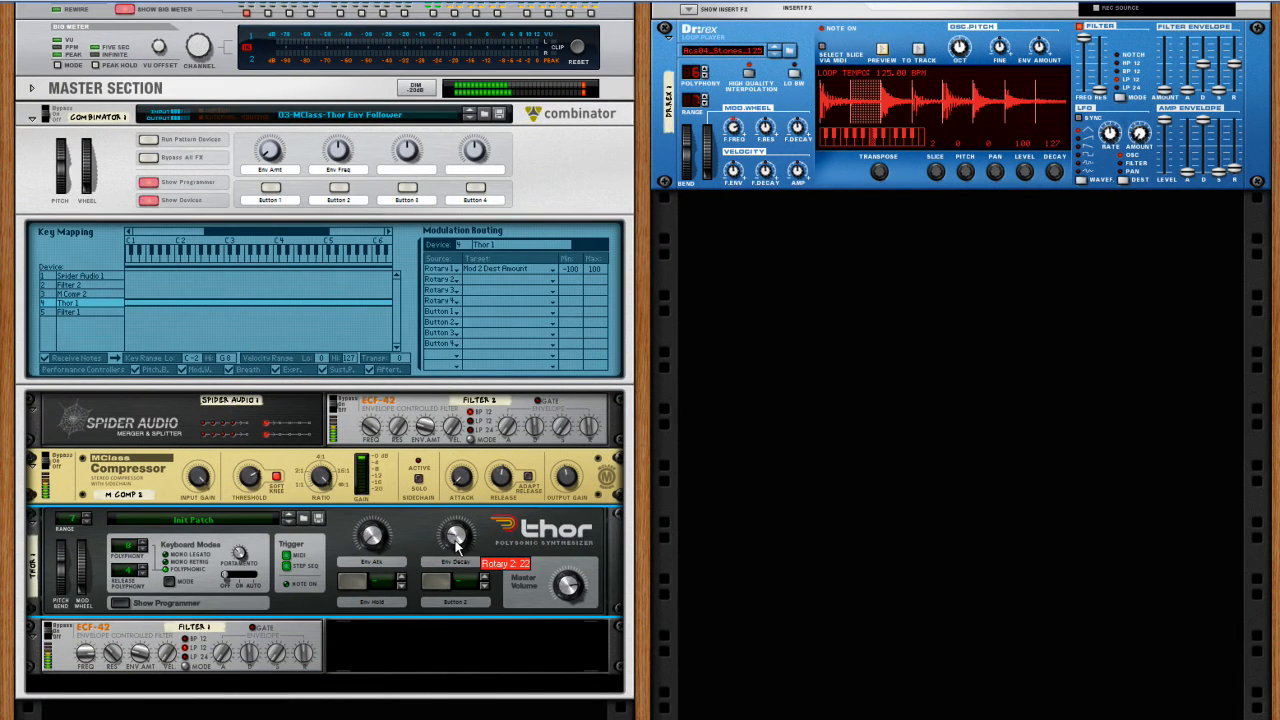
mouse_move(373, 535)
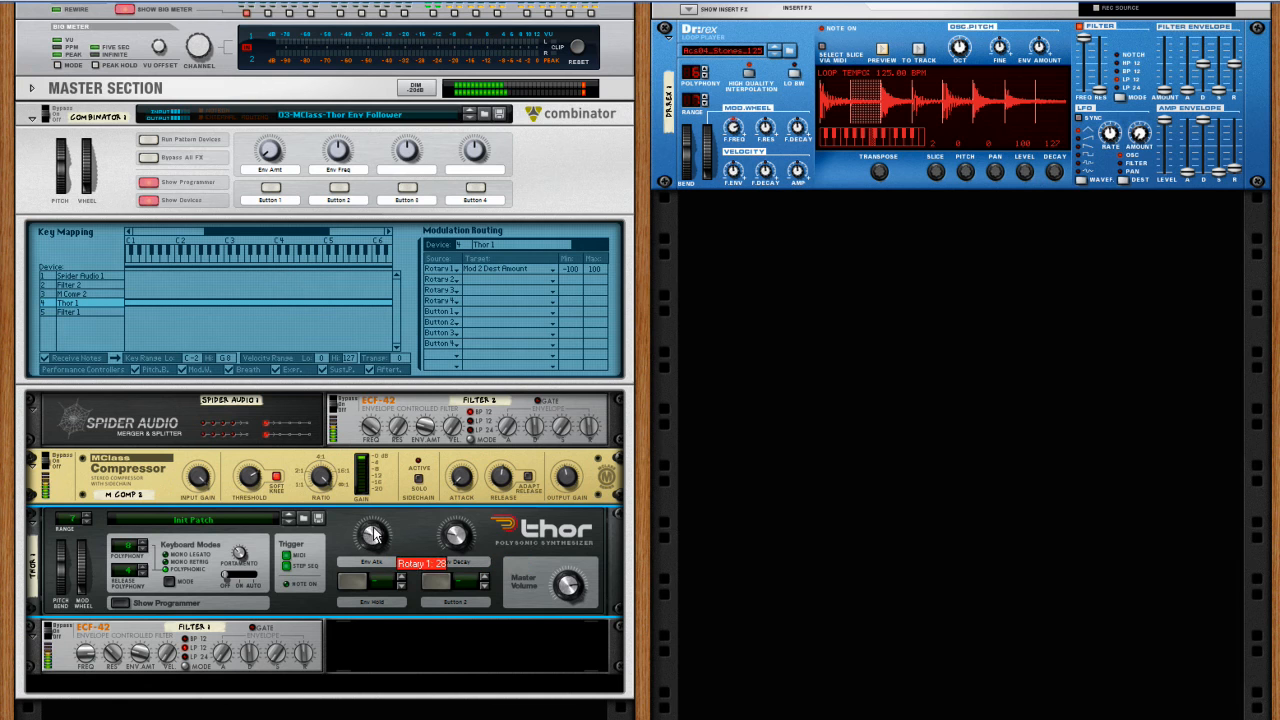
left_click_drag(373, 535, 376, 533)
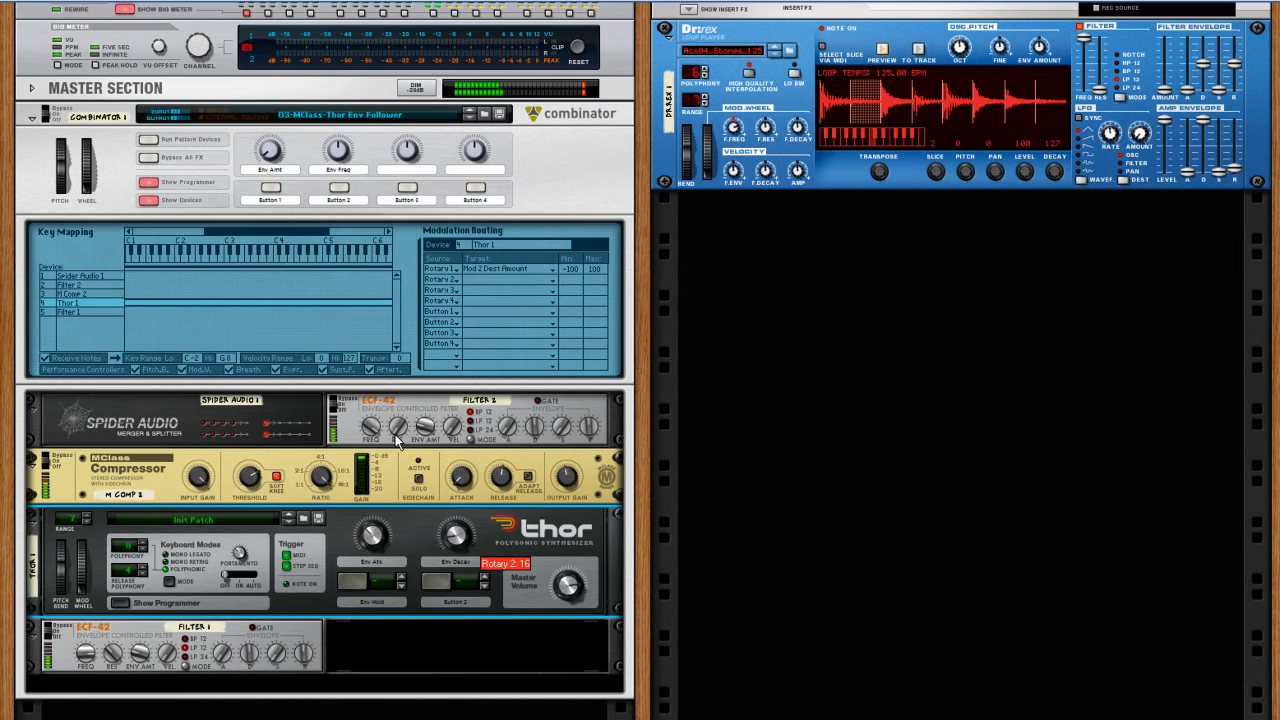
Set the Combinator's Env Amt rotary to 25 and Filter 1's frequency to 88
left_click(276, 170)
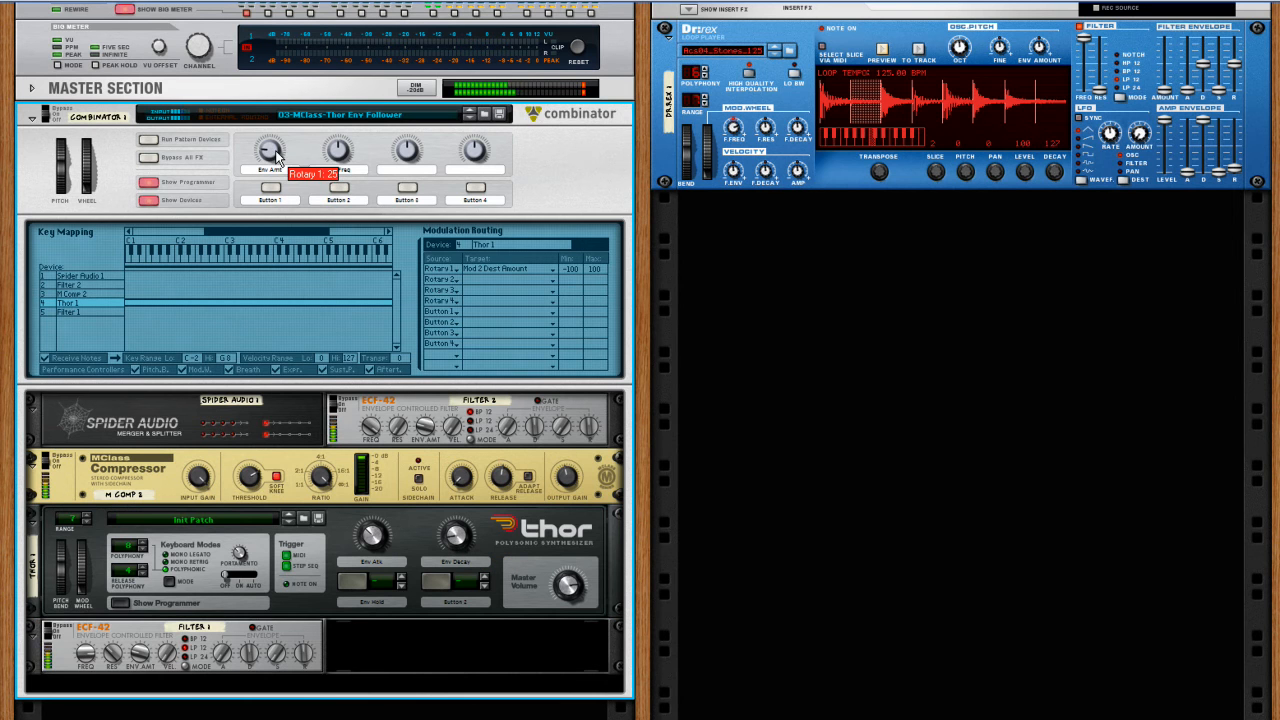
left_click(90, 666)
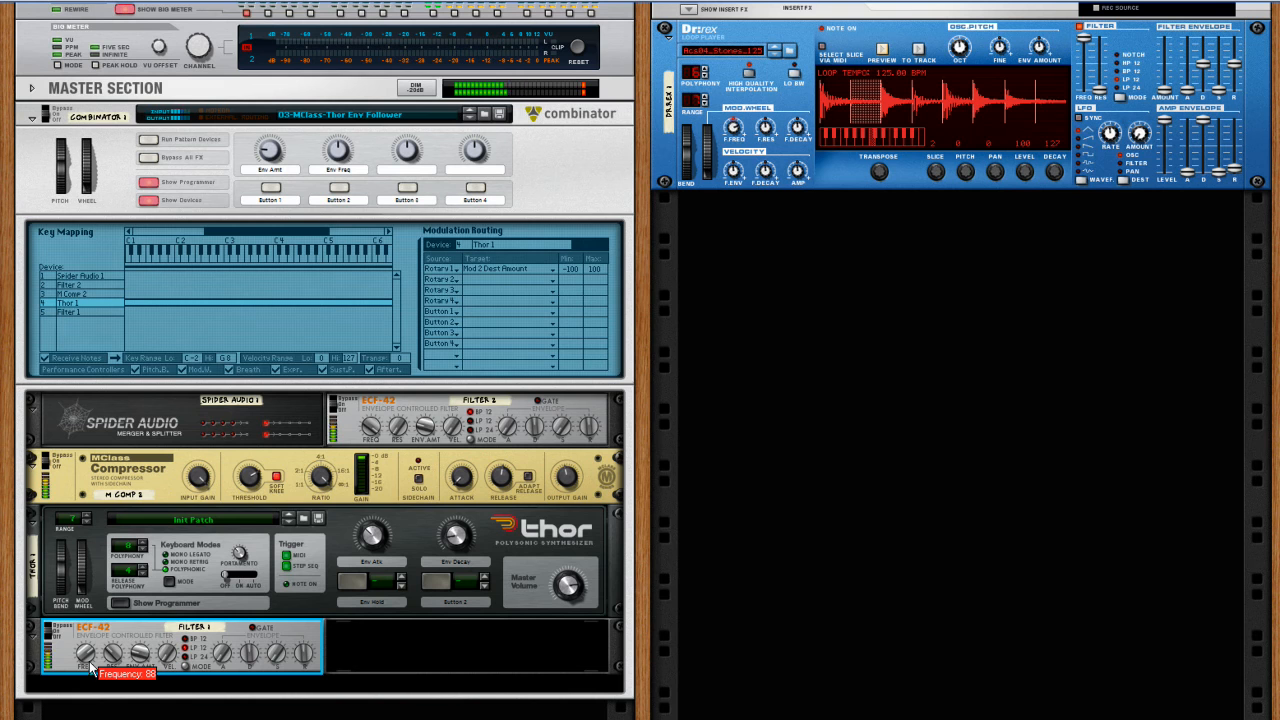
Turn Thor's Env Decay rotary up to 42
left_click_drag(465, 544, 467, 530)
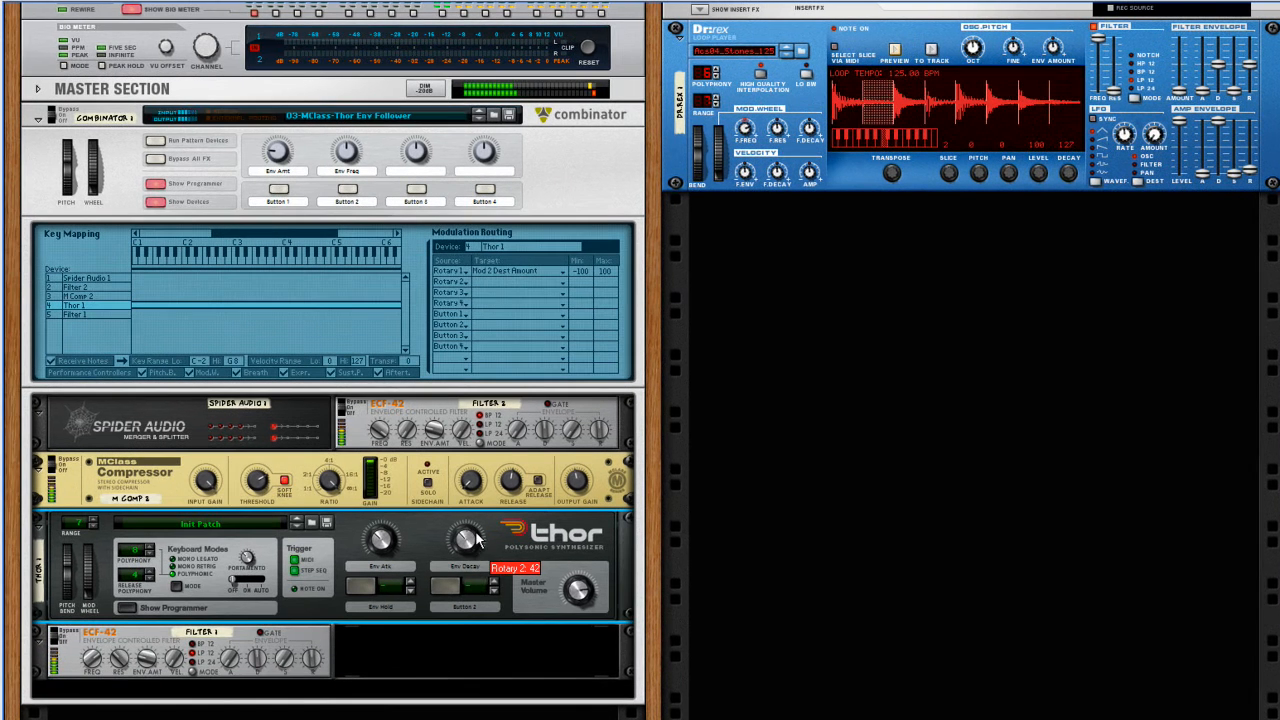
left_click_drag(385, 570, 466, 540)
Raise the Combinator's Env Amt rotary and turn its Env Freq rotary well above the midpoint
left_click_drag(279, 149, 284, 140)
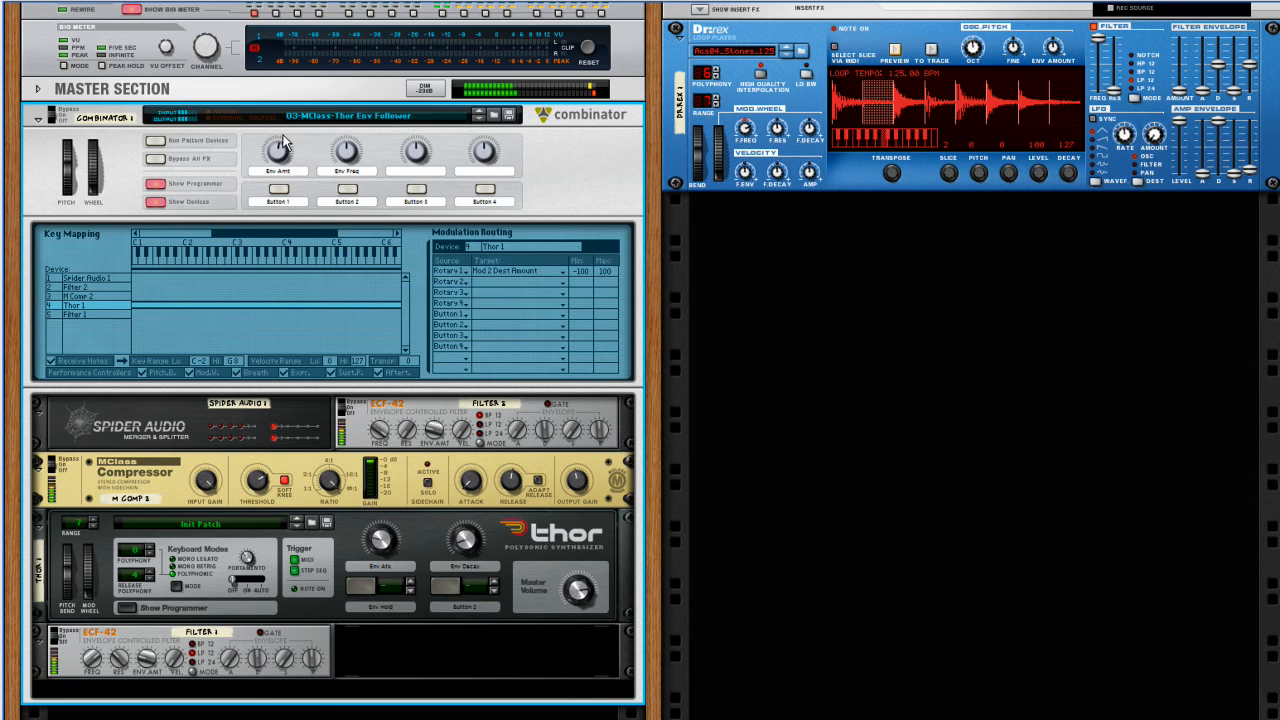
mouse_move(276, 154)
mouse_move(352, 168)
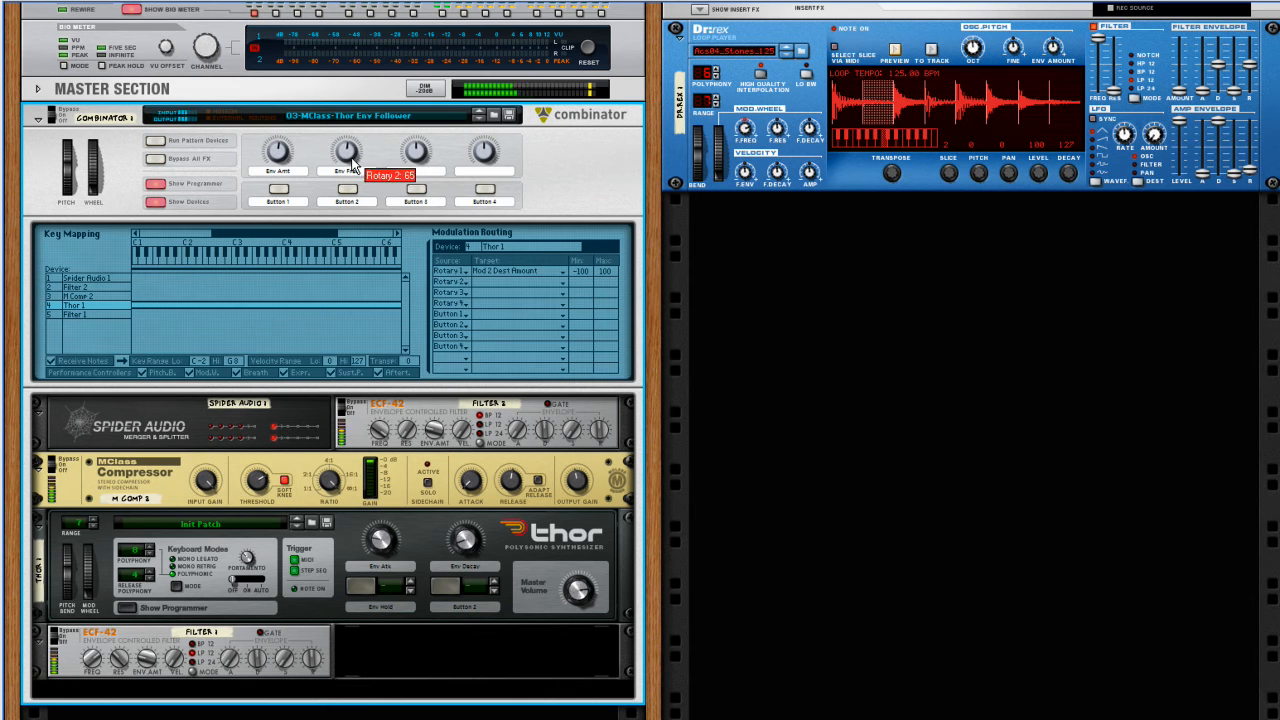
left_click_drag(354, 147, 356, 138)
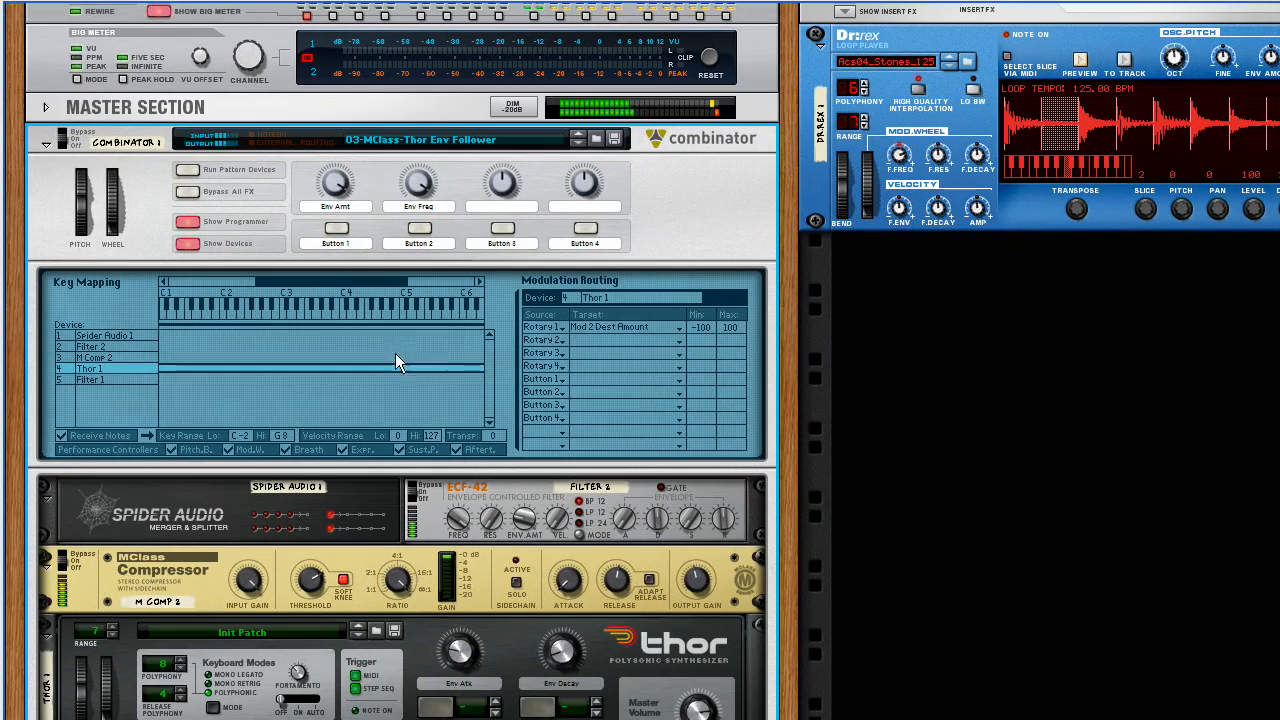
Turn the Combinator's Env Amt rotary further up and set Thor's Env Decay rotary to 22
mouse_move(337, 207)
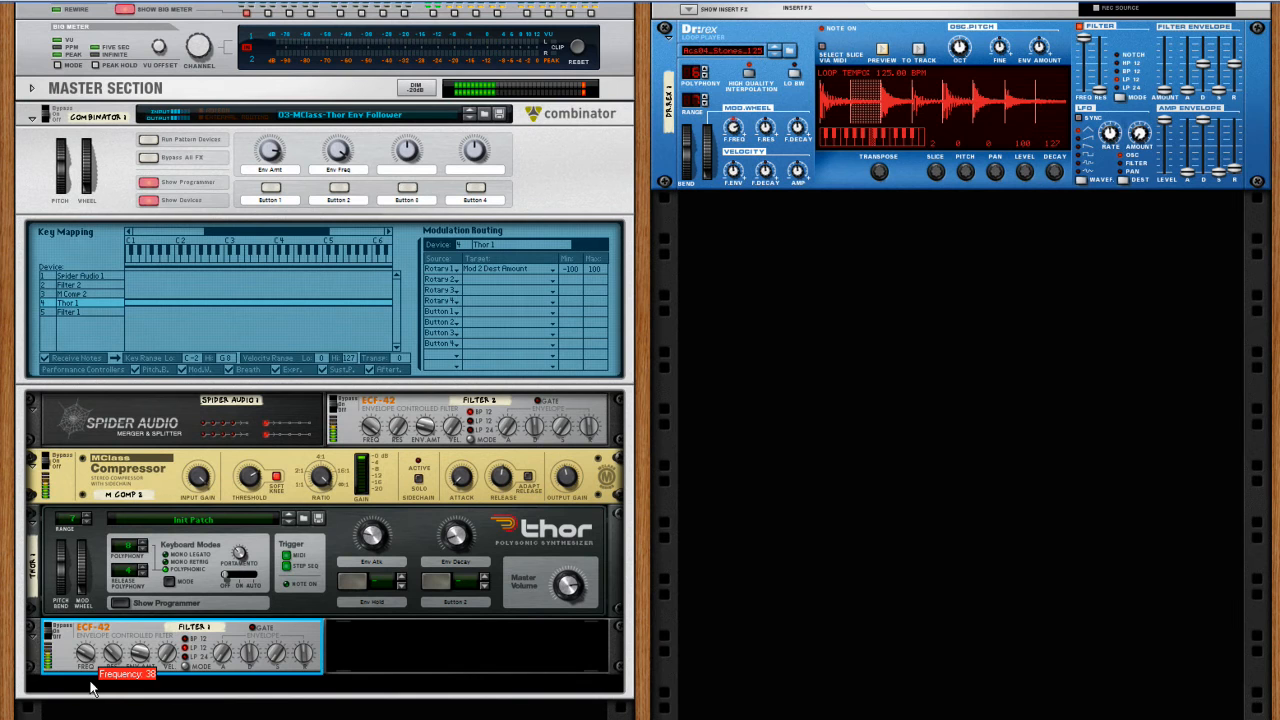
mouse_move(268, 168)
left_click_drag(268, 168, 271, 158)
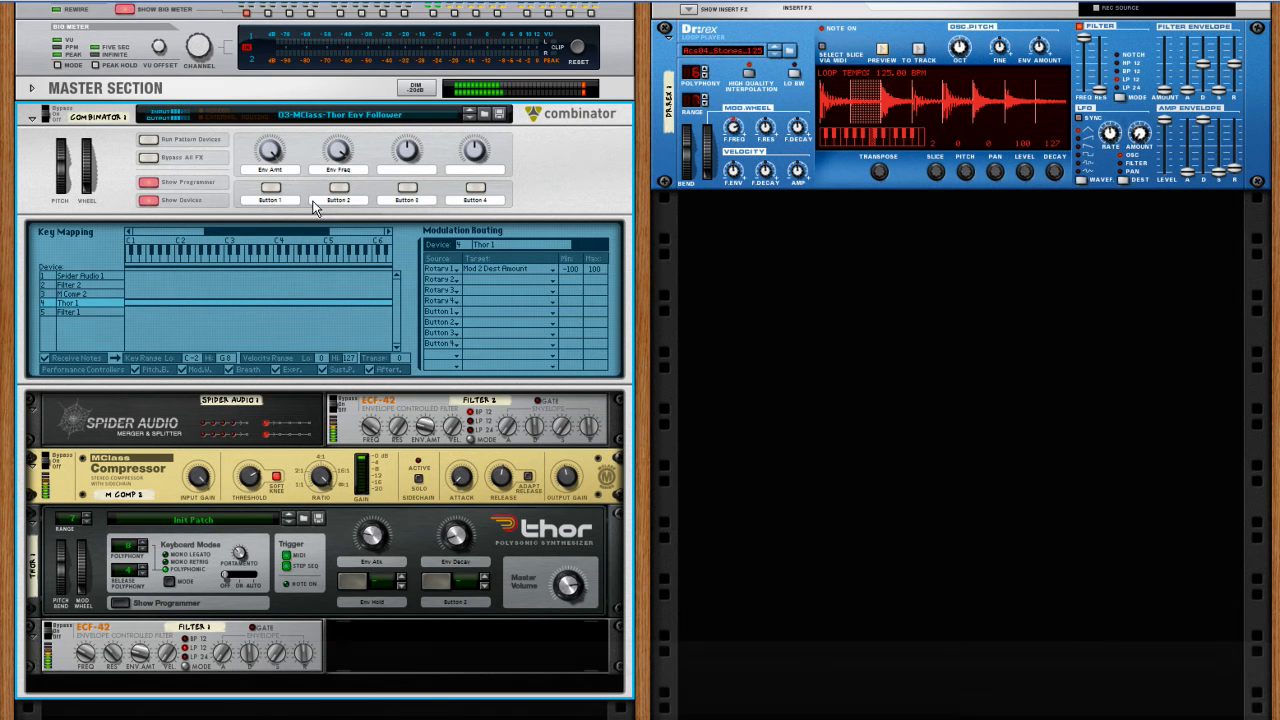
left_click(367, 562)
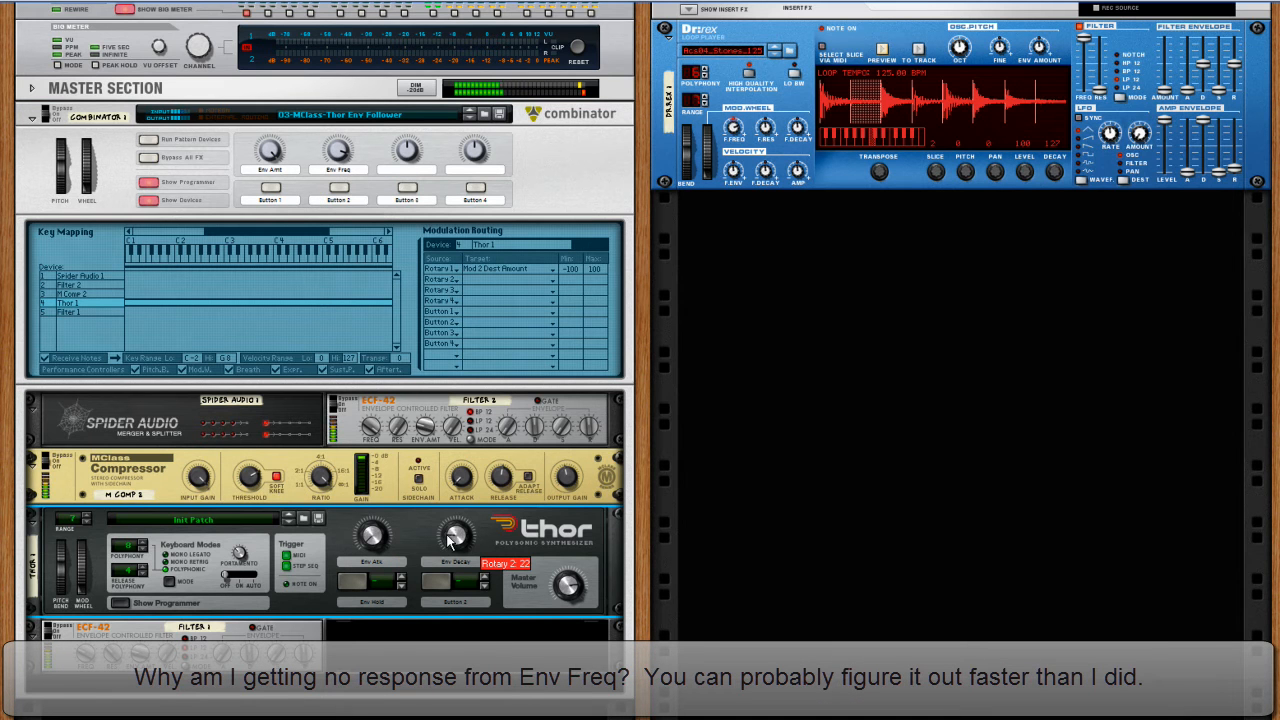
Test the Combinator's Env Freq rotary by sweeping it down and up to 115, and compare with Filter 2's own frequency control
left_click(338, 153)
left_click_drag(338, 153, 341, 194)
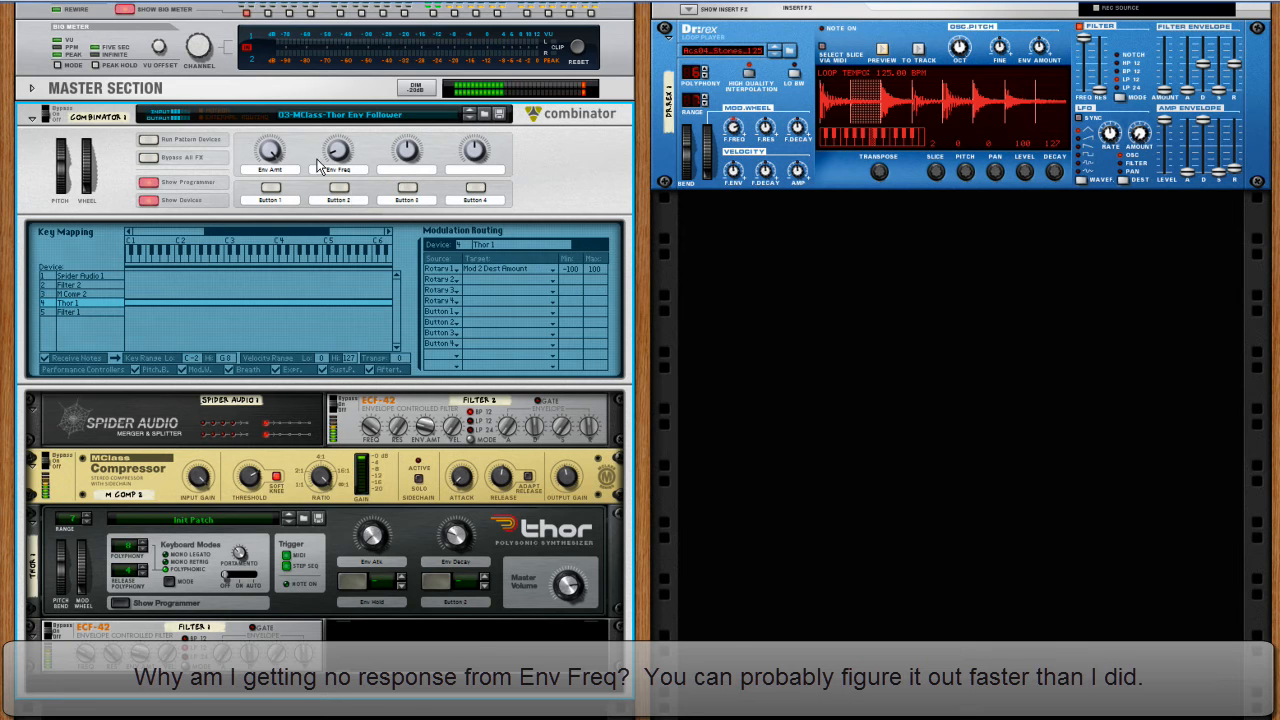
left_click_drag(341, 165, 358, 117)
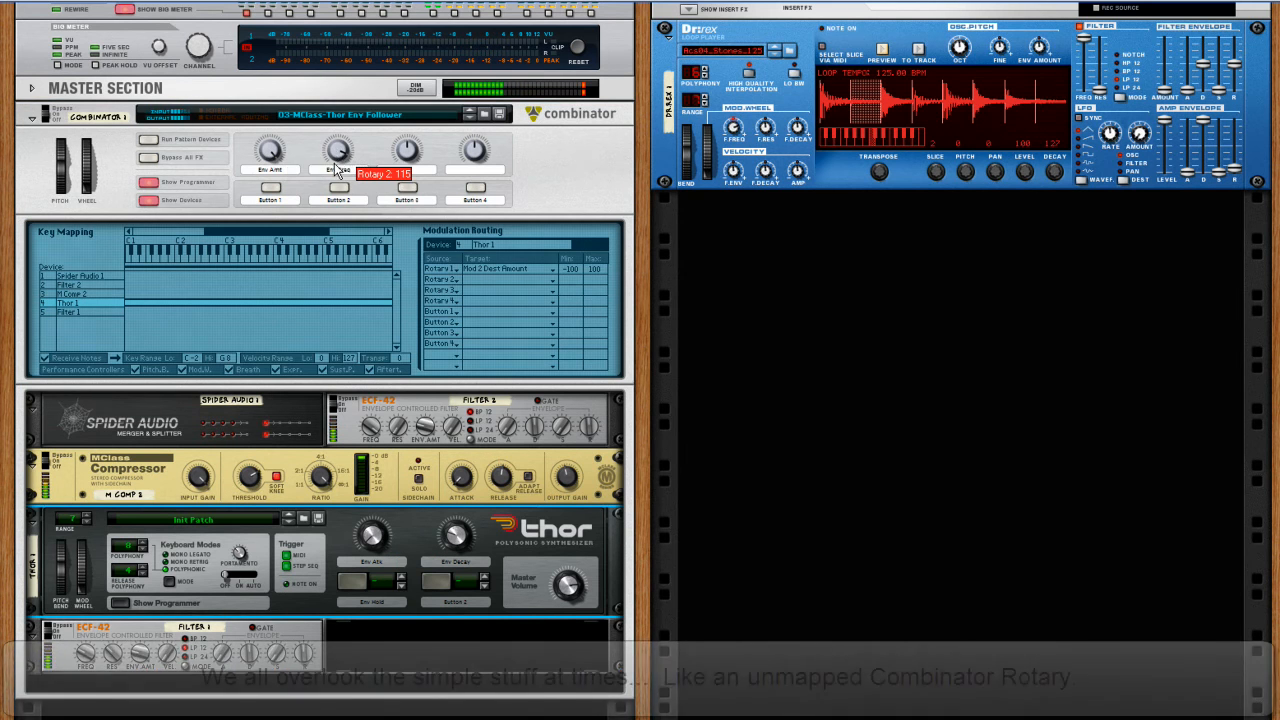
left_click_drag(371, 430, 370, 477)
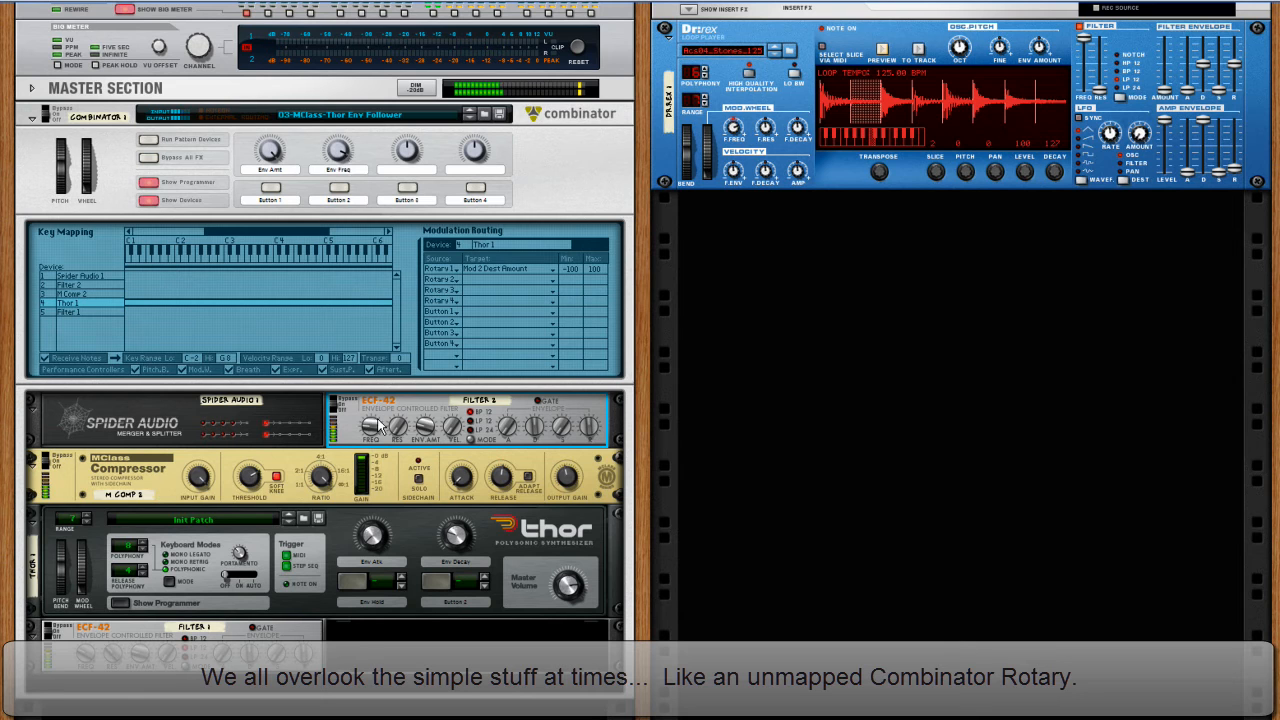
Map the Combinator's Rotary 2 to Filter 2's Frequency and turn the Env Freq rotary down
left_click(84, 284)
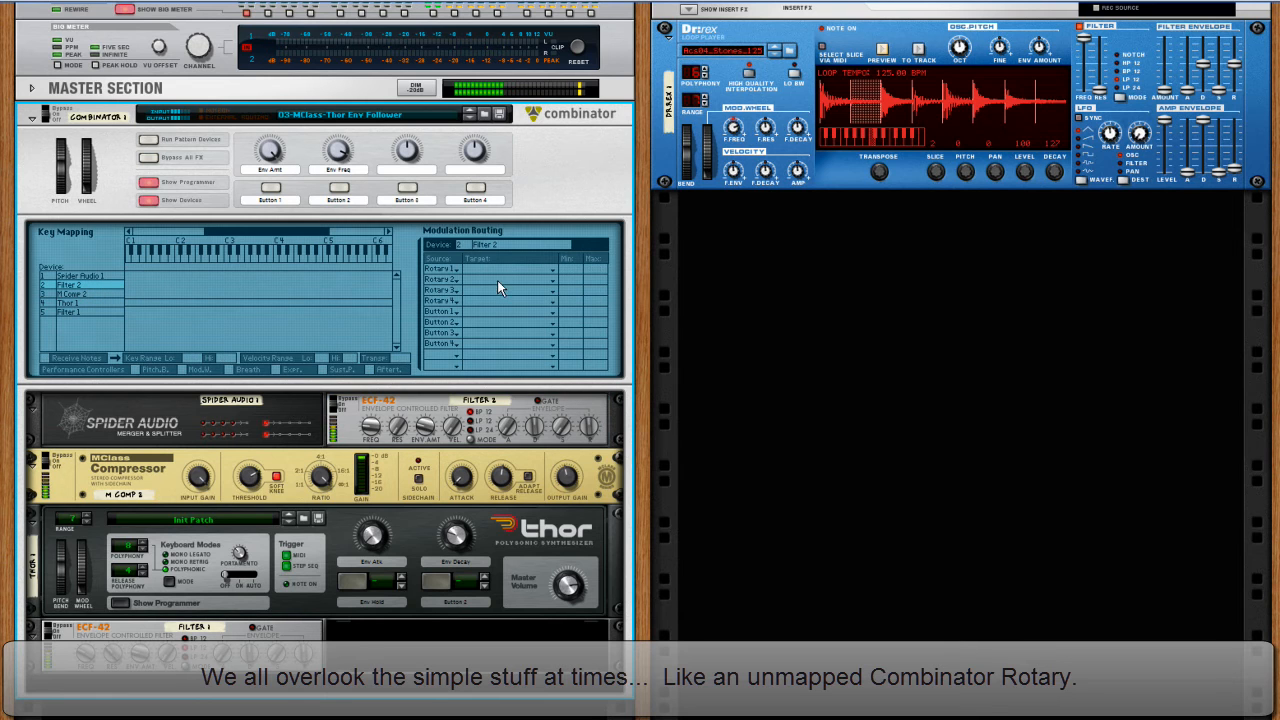
left_click(497, 280)
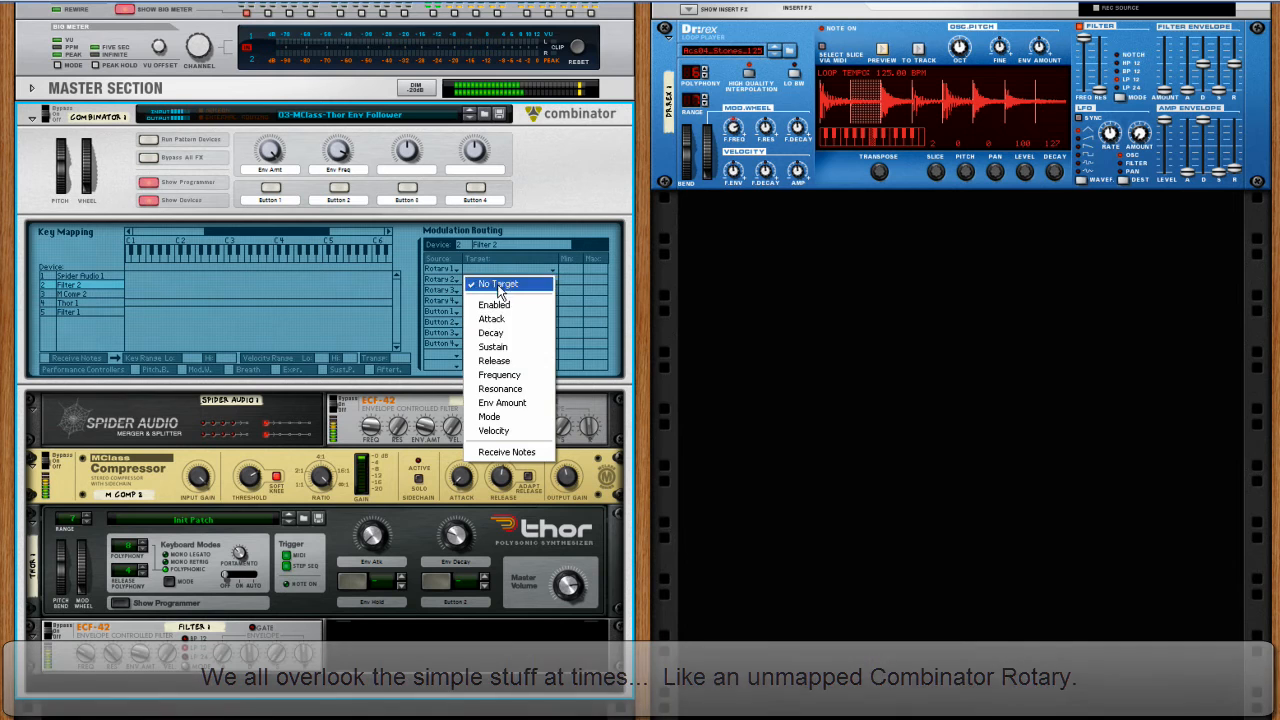
left_click(519, 375)
left_click_drag(339, 152, 341, 197)
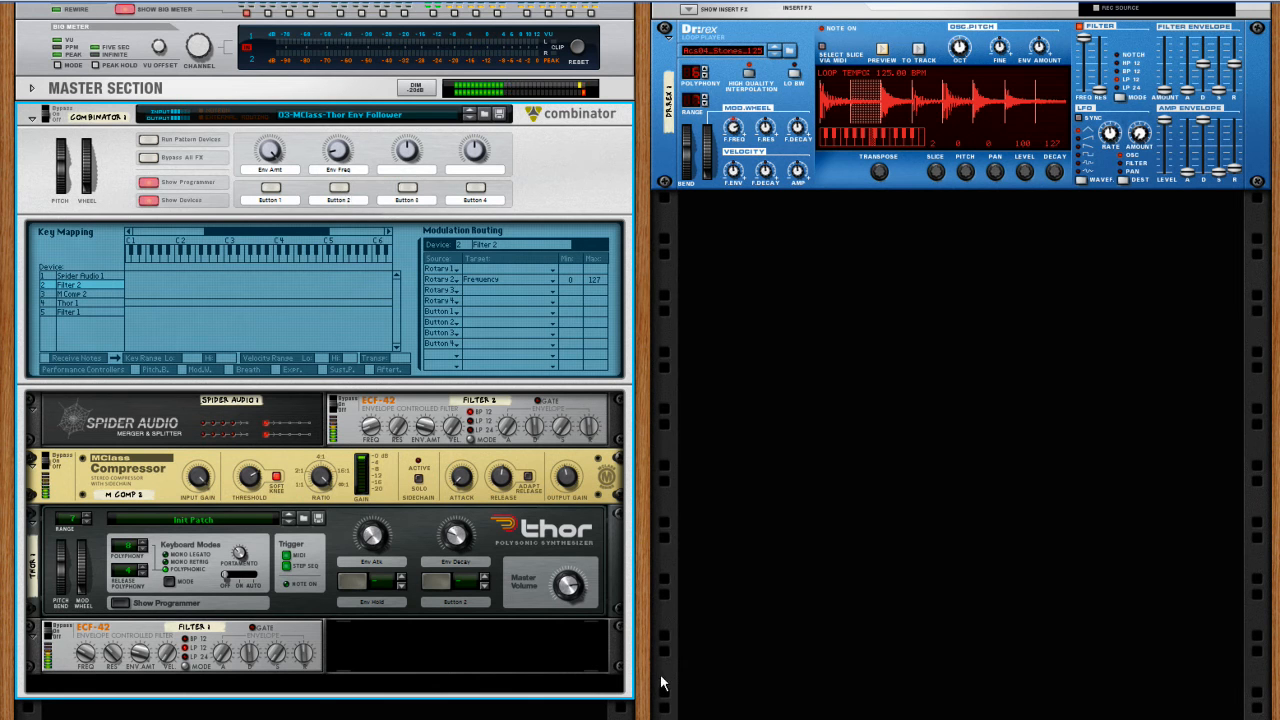
Stop the Dr. Rex loop preview
left_click(885, 48)
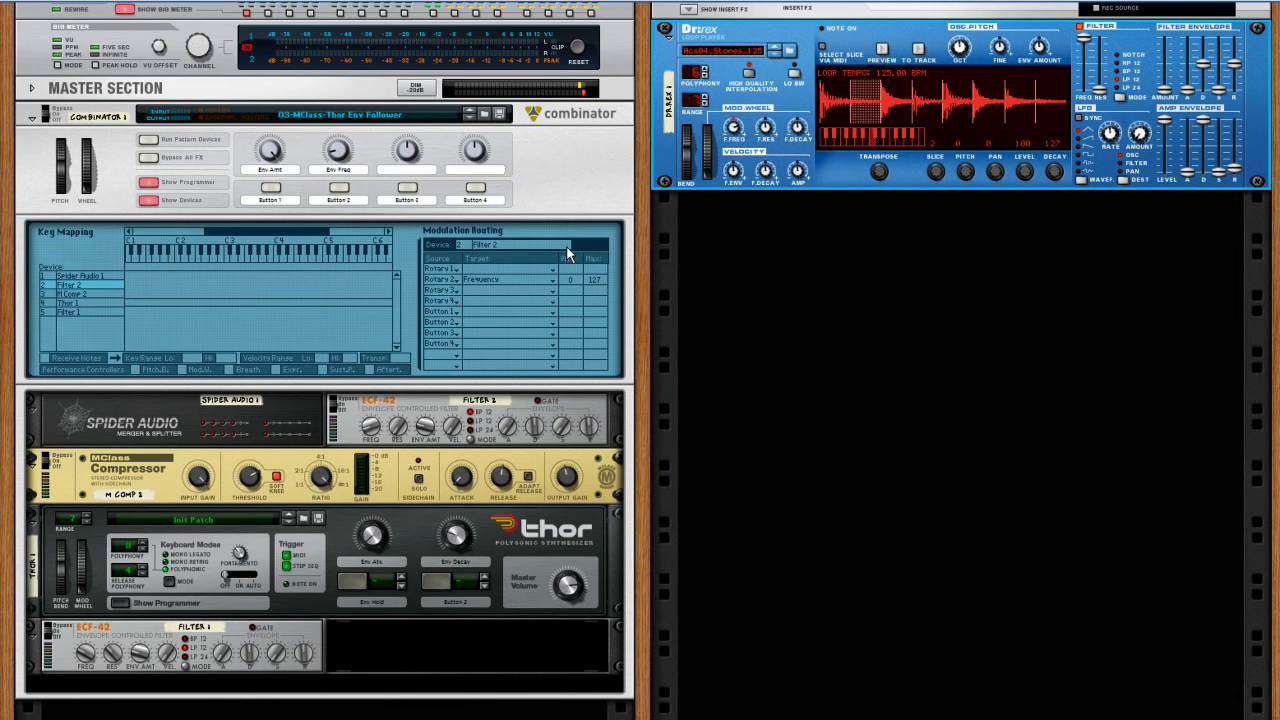
mouse_move(435, 424)
scroll(165, 476, "down", 3)
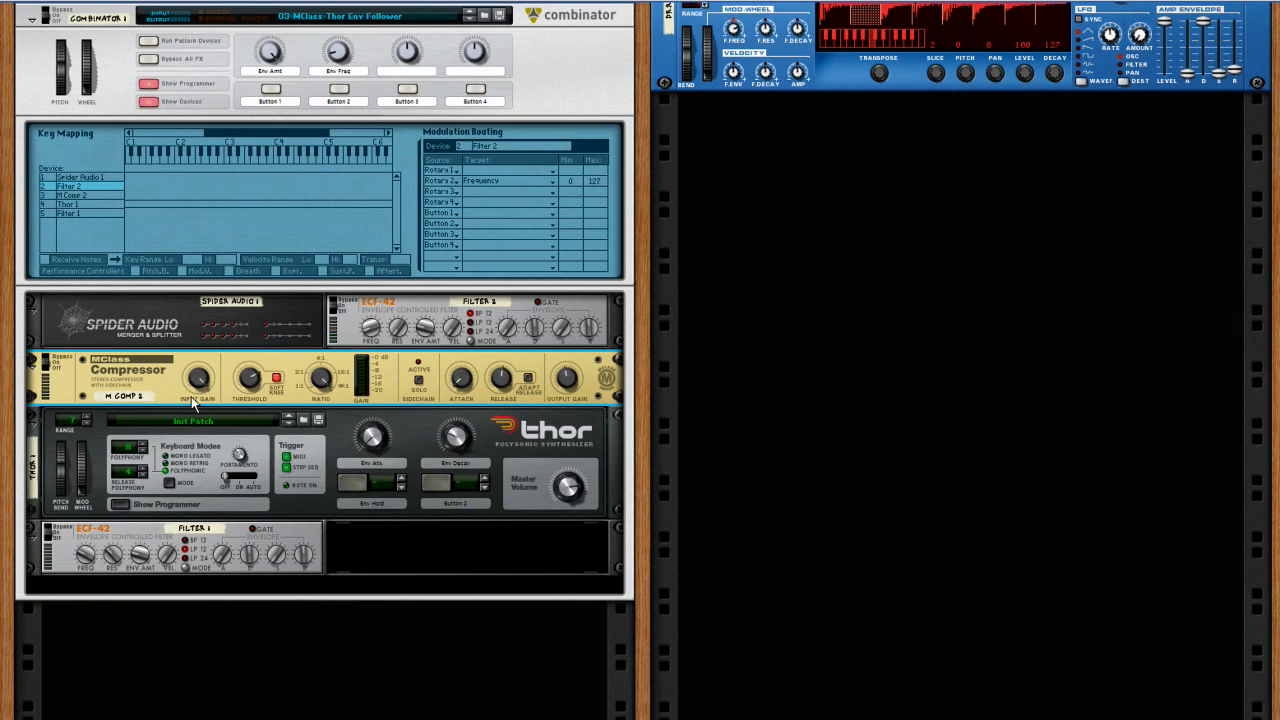
Mute the Spider Audio channel on Line Mixer 1 in the 04-MClass-Thor Env Follower Final Combinator
scroll(232, 394, "up", 3)
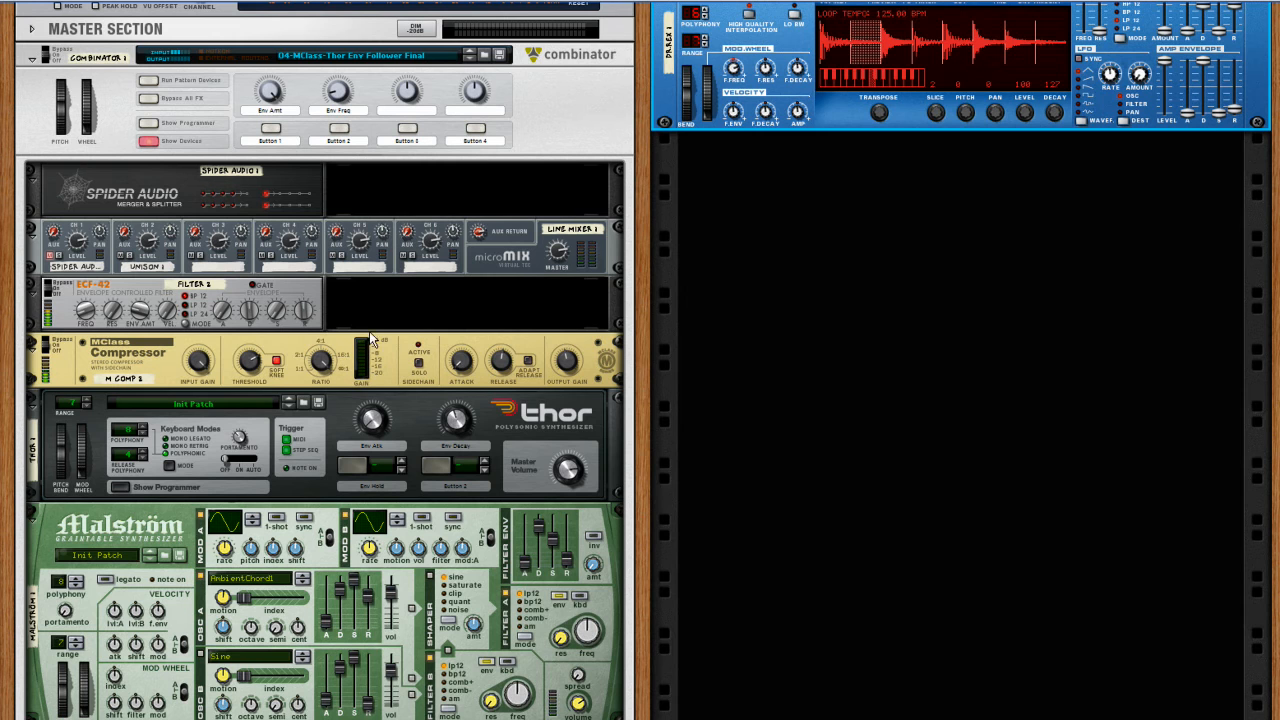
left_click(50, 263)
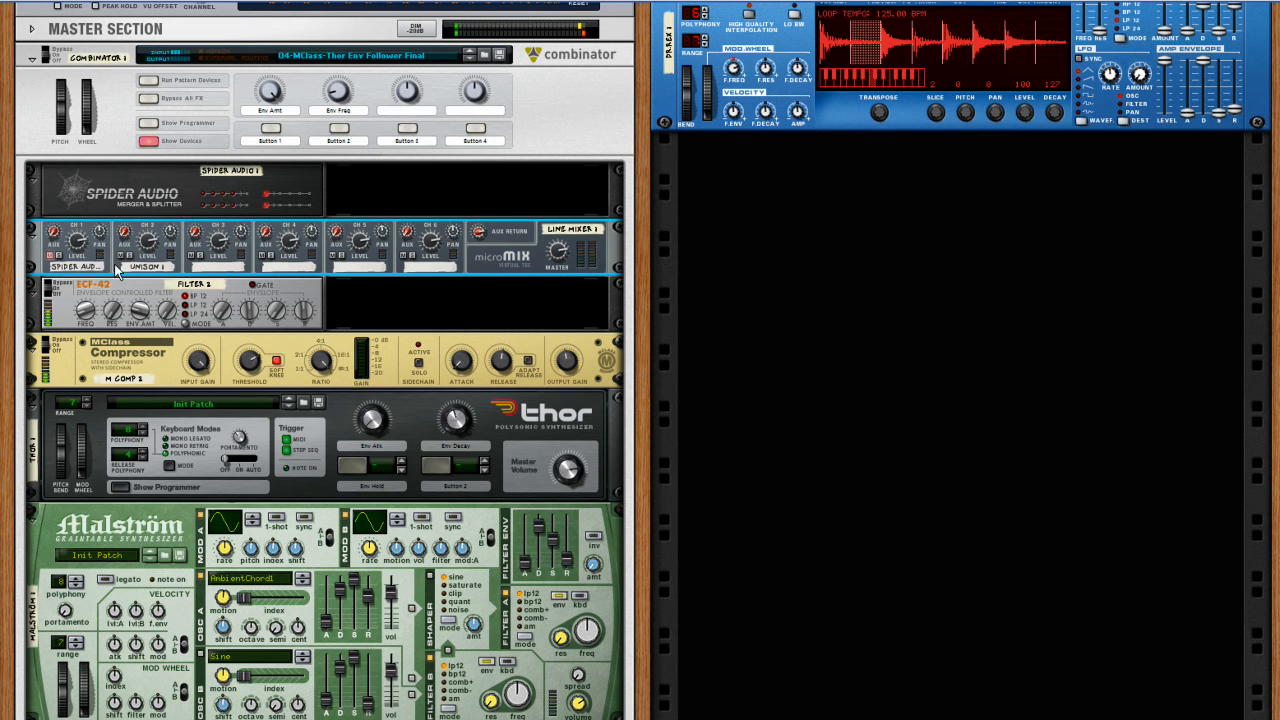
On the rack's rear, connect Thor's CV 1 modulation output to the Malström's Level modulation input
scroll(172, 435, "down", 1)
scroll(172, 437, "down", 2)
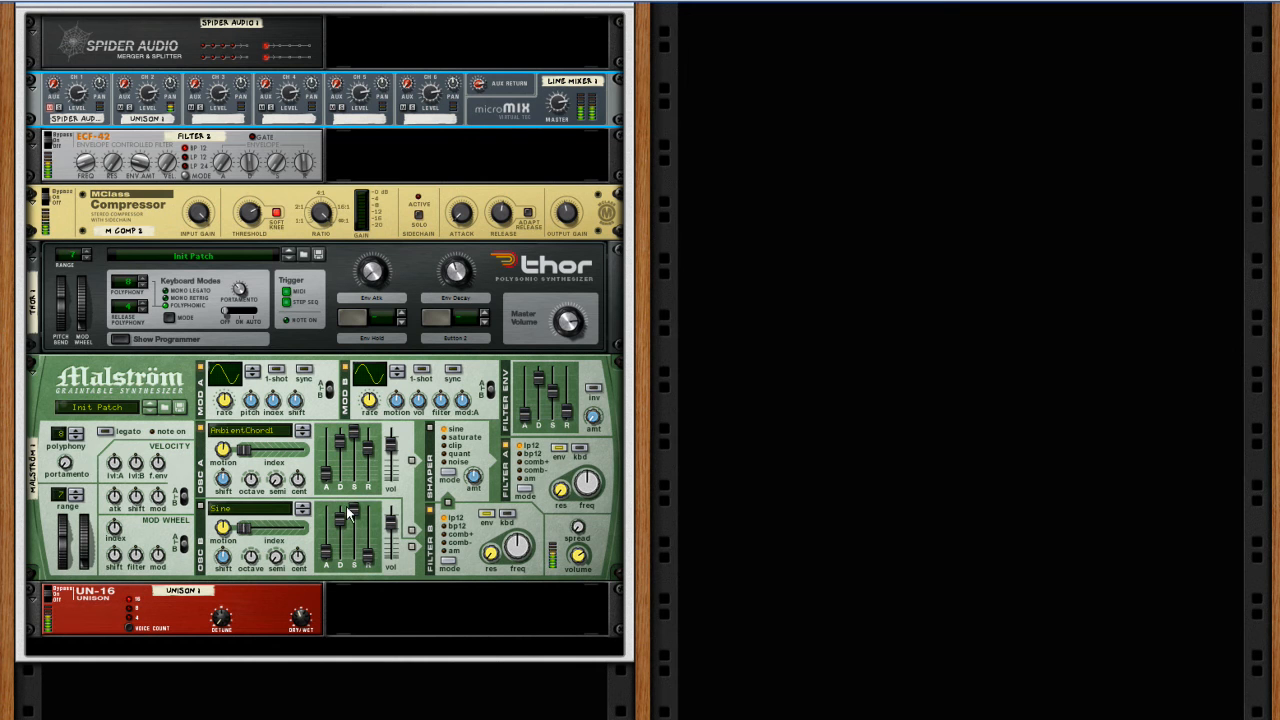
mouse_move(349, 504)
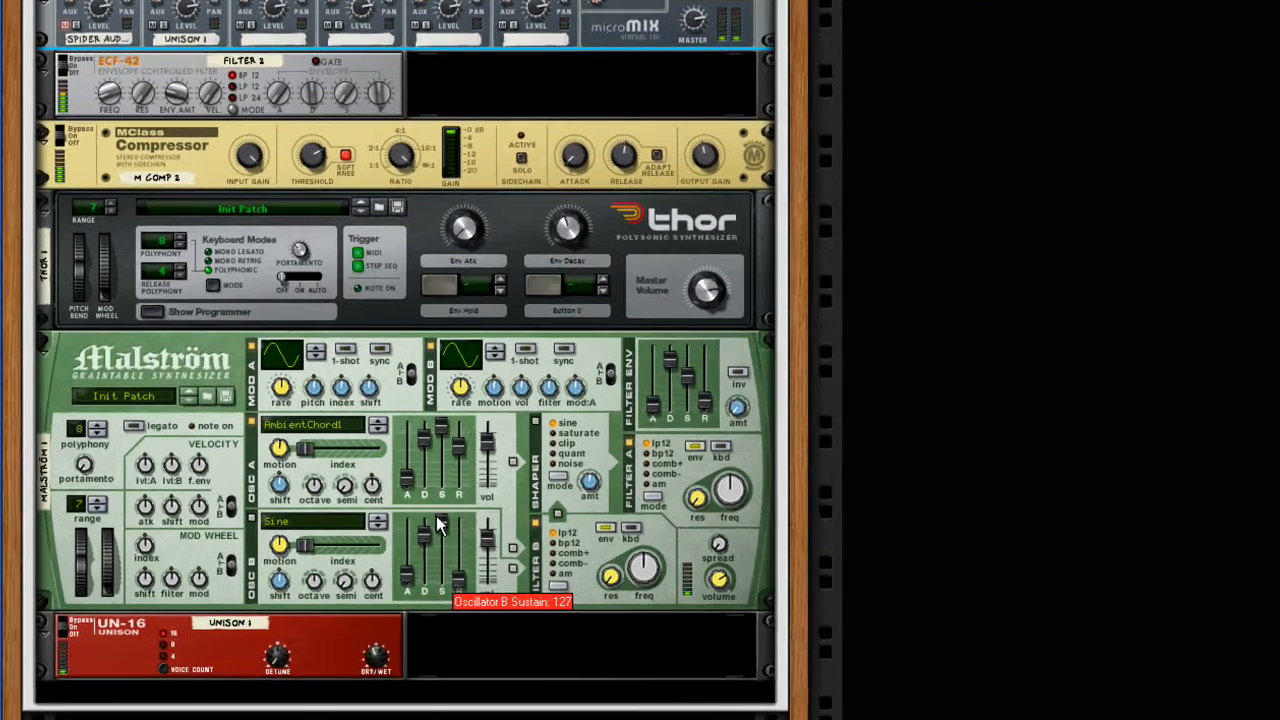
key("Tab")
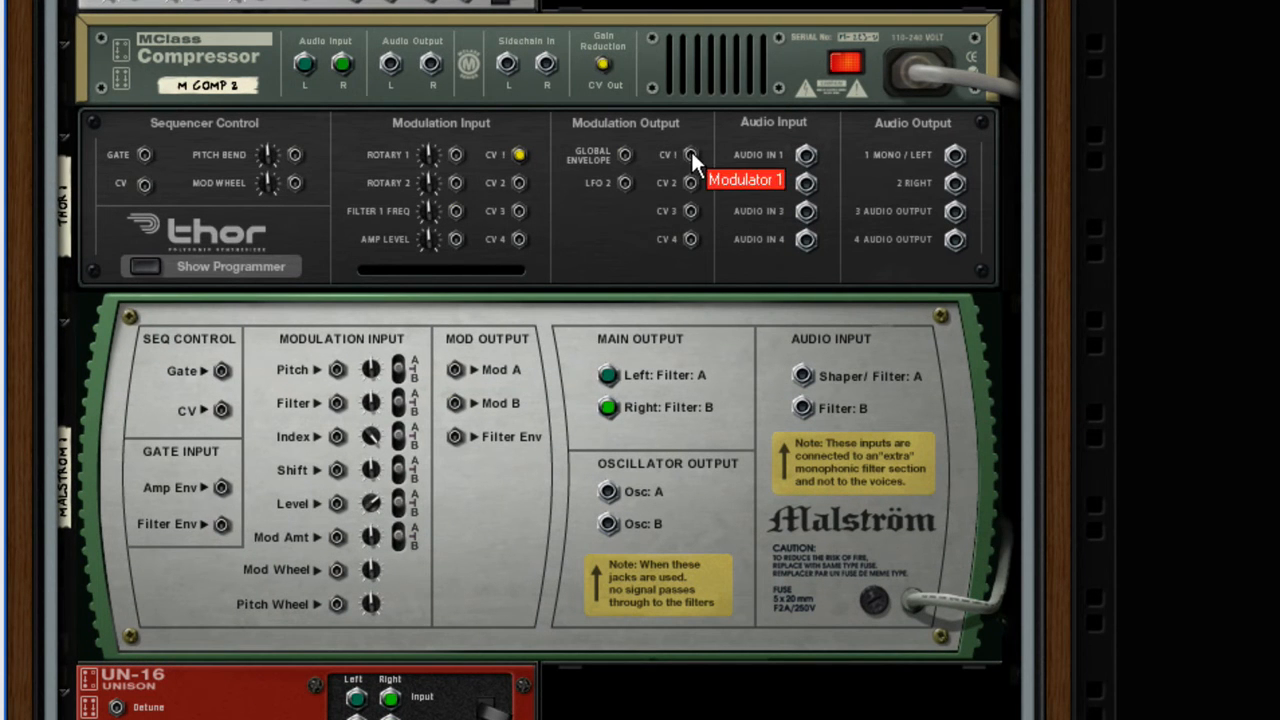
left_click_drag(686, 147, 316, 552)
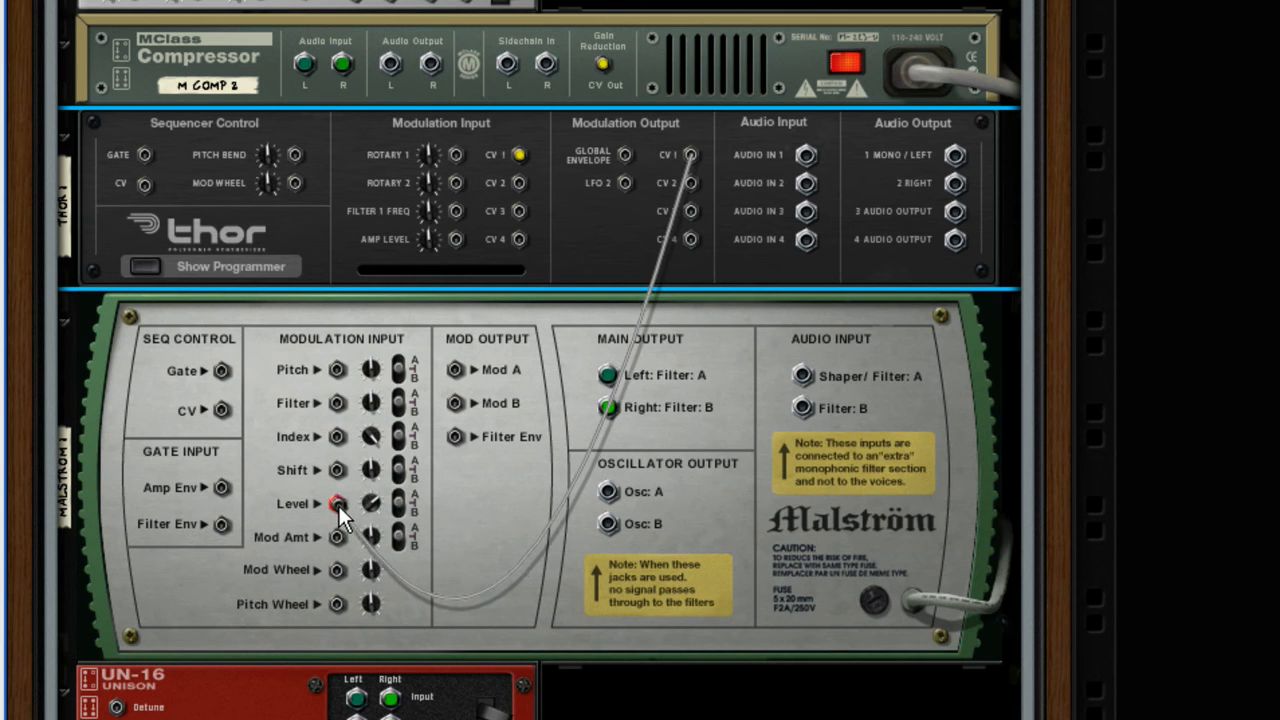
Turn the Malström's Level modulation input trim fully up and check its output meter on the front
left_click_drag(339, 506, 369, 468)
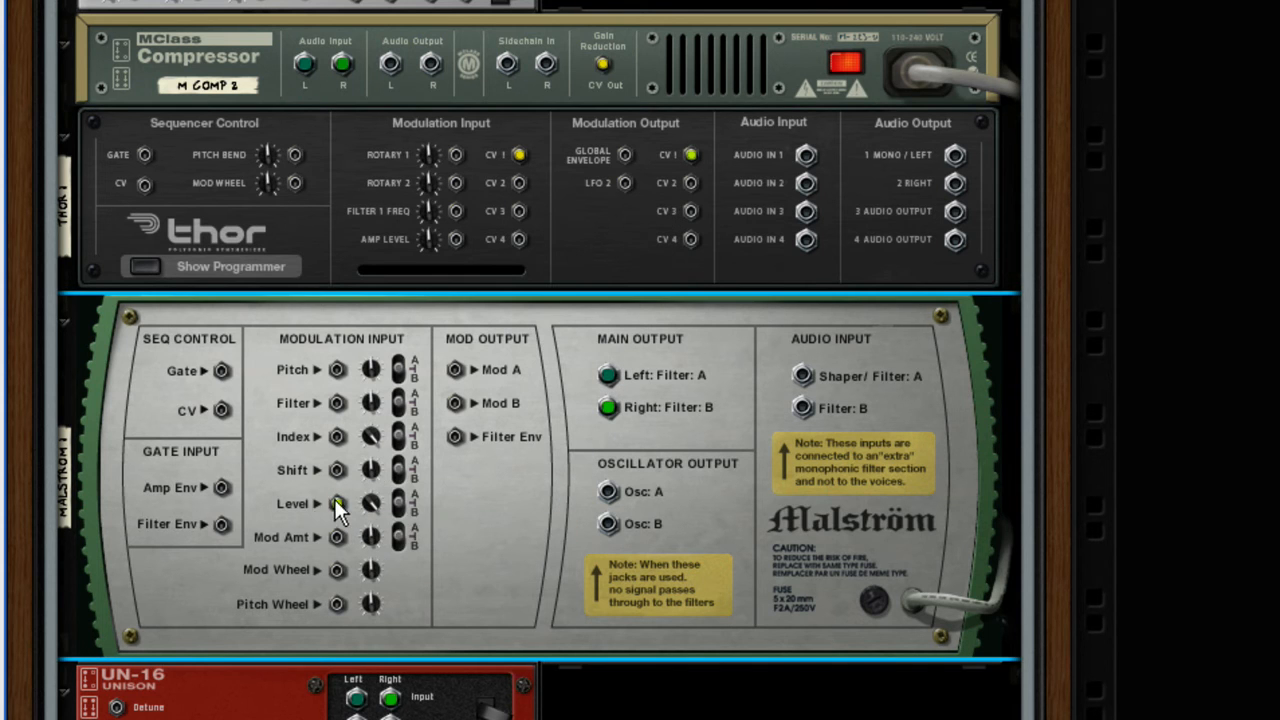
key("Tab")
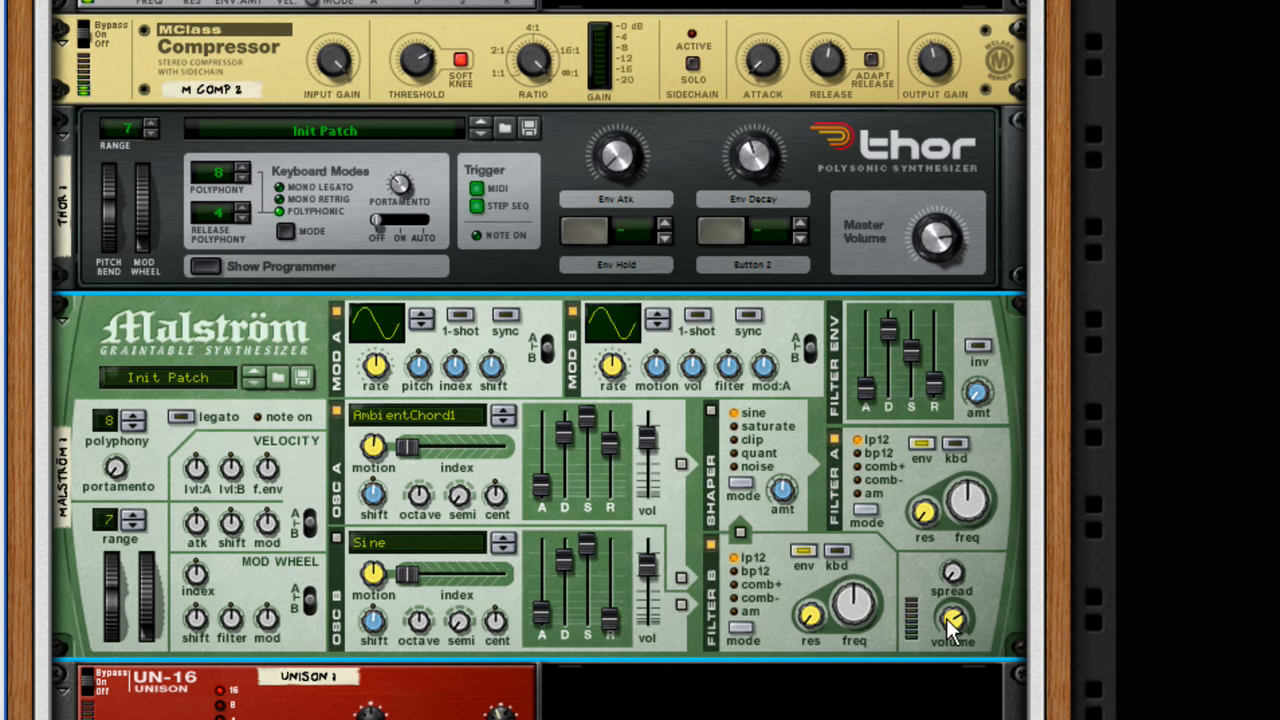
mouse_move(954, 614)
Reduce the Malström's Level modulation input trim to 91 and check the volume meter on the front
key("Tab")
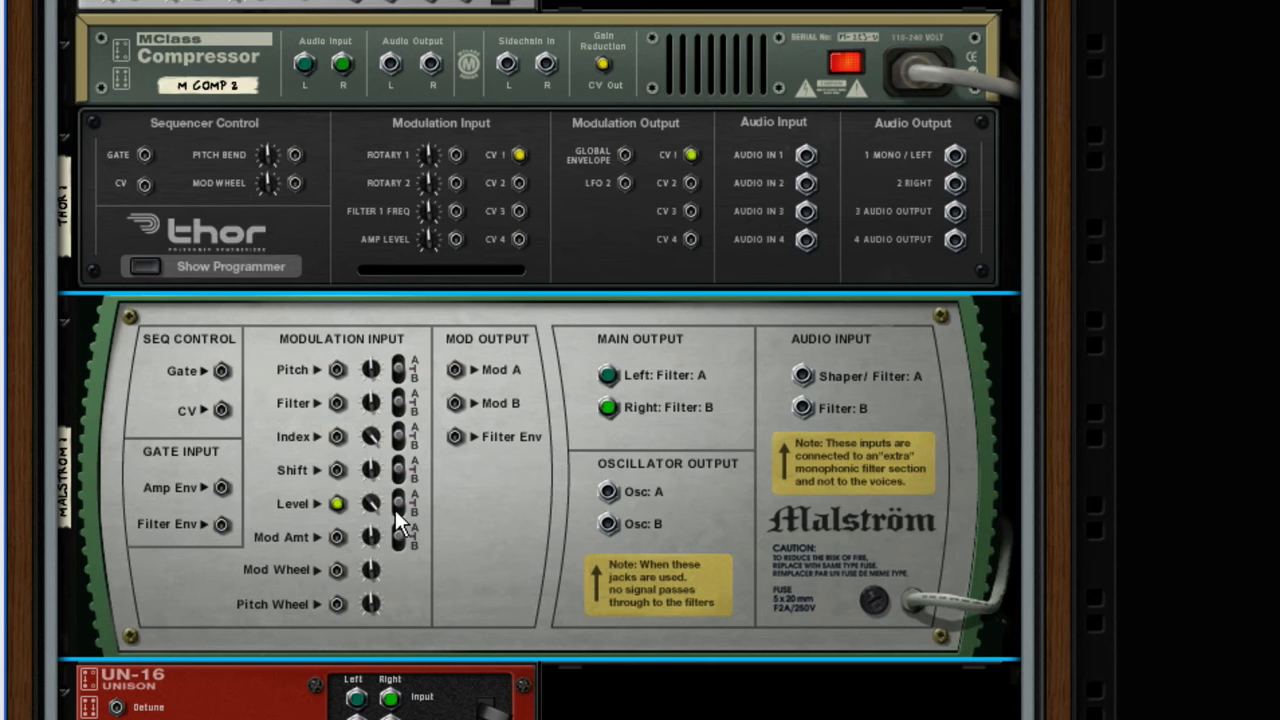
left_click_drag(367, 503, 364, 528)
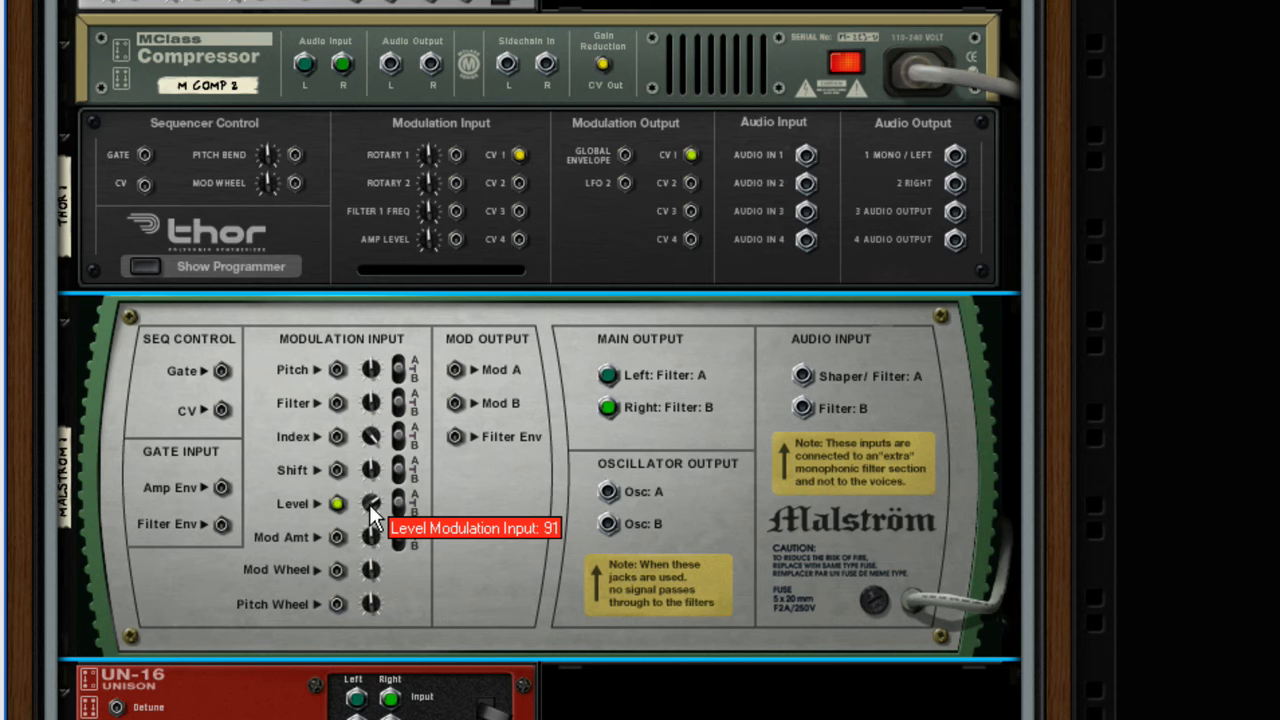
key("Tab")
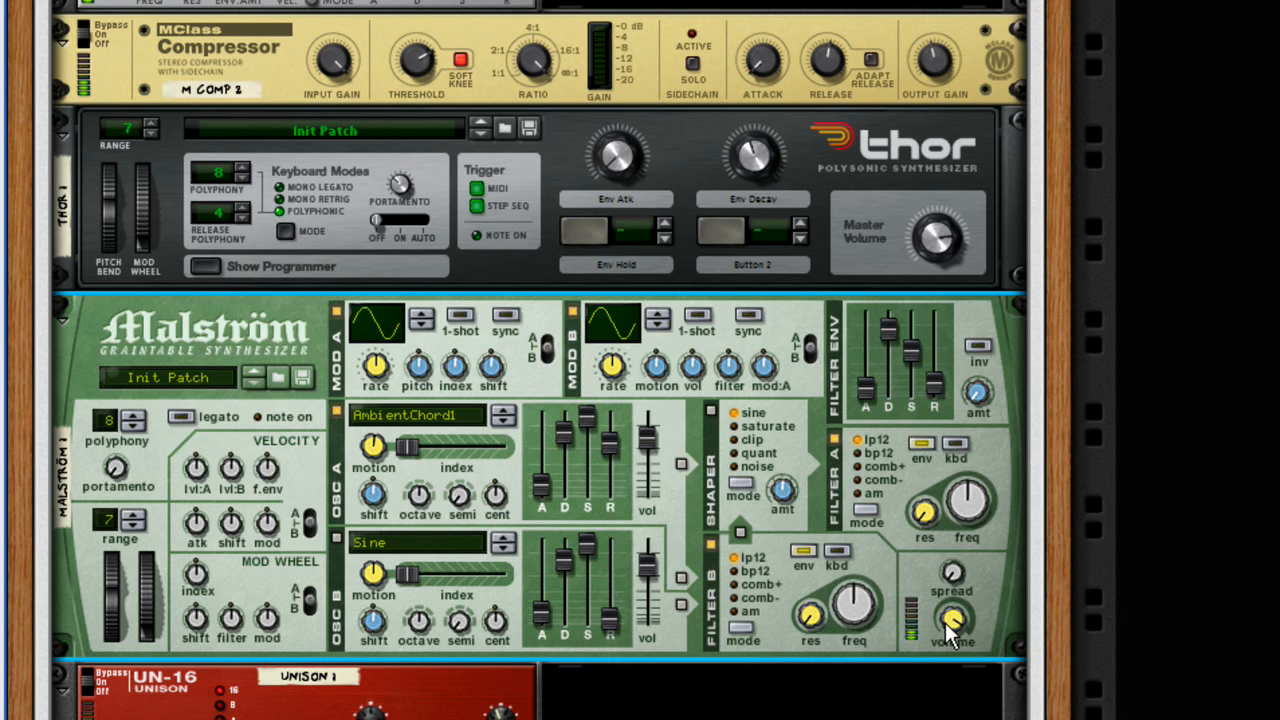
mouse_move(945, 622)
left_mouse_down()
mouse_move(942, 641)
mouse_move(943, 623)
left_mouse_up()
Turn the Malström's Level modulation input trim back up and return to the rack's front
key("Tab")
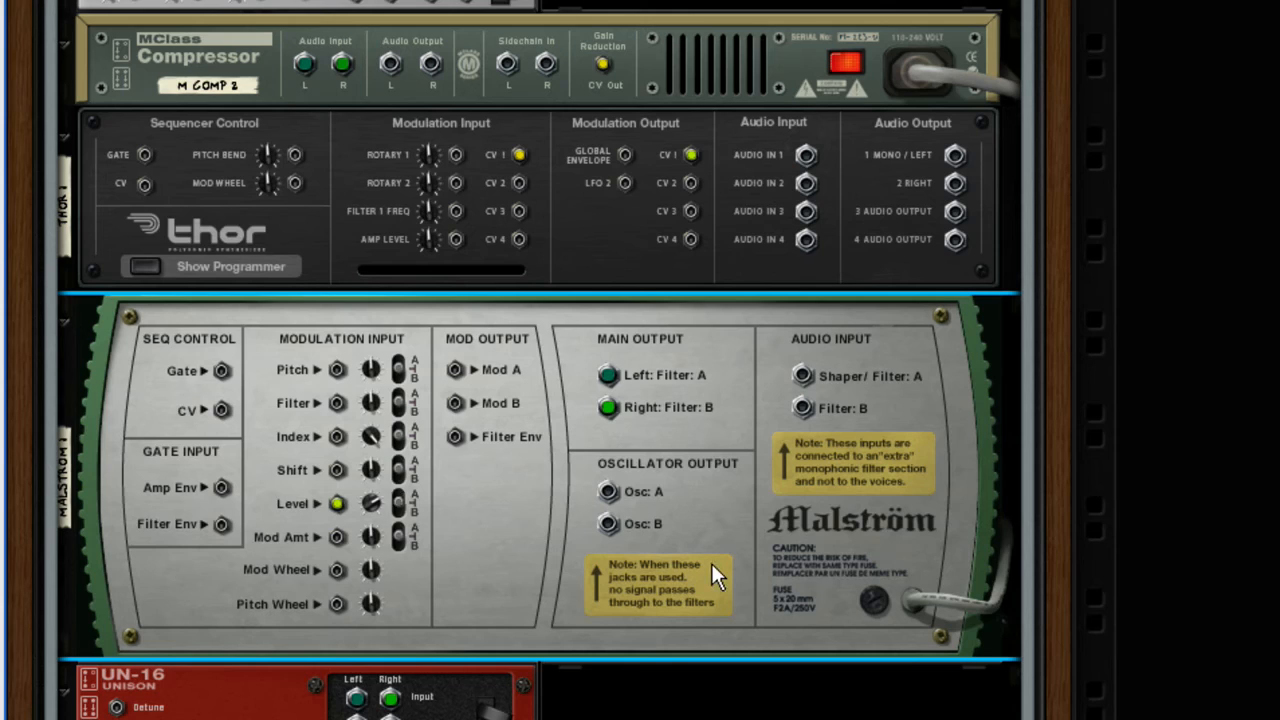
left_click_drag(336, 503, 377, 444)
key("Tab")
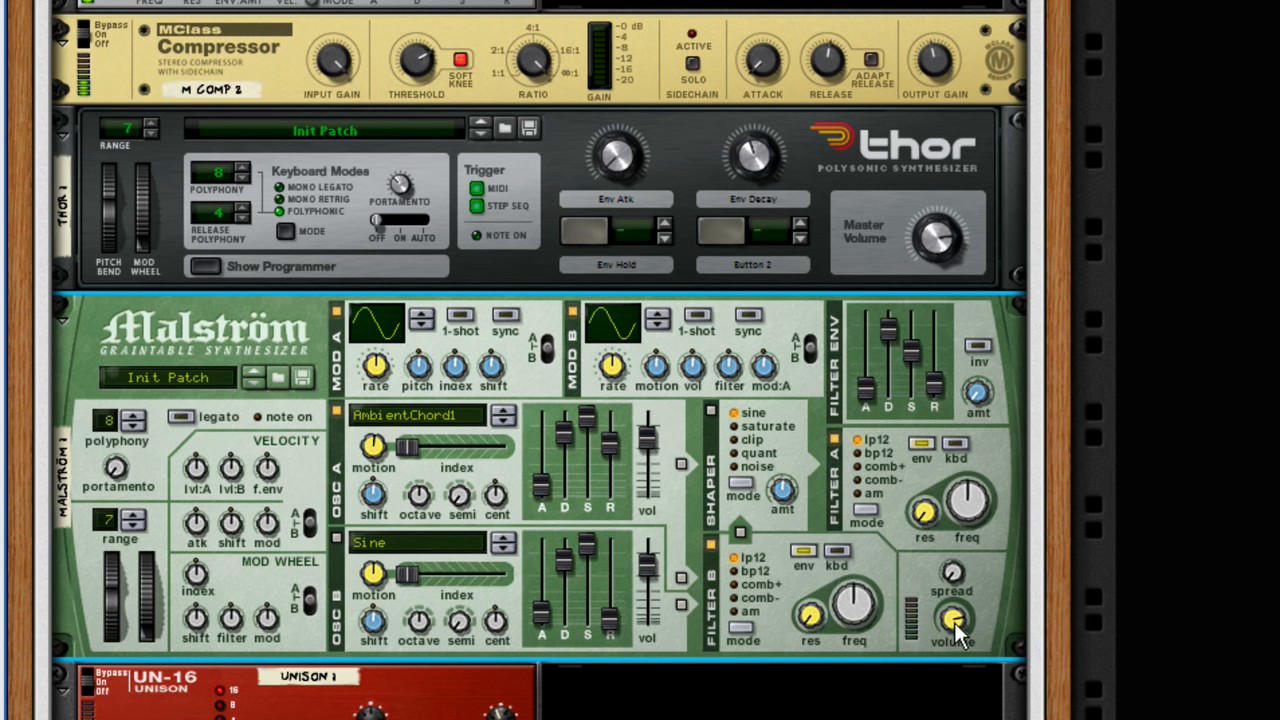
Turn down the Combinator's Env Amt rotary
mouse_move(955, 624)
scroll(756, 165, "up", 3)
left_click_drag(758, 349, 778, 310)
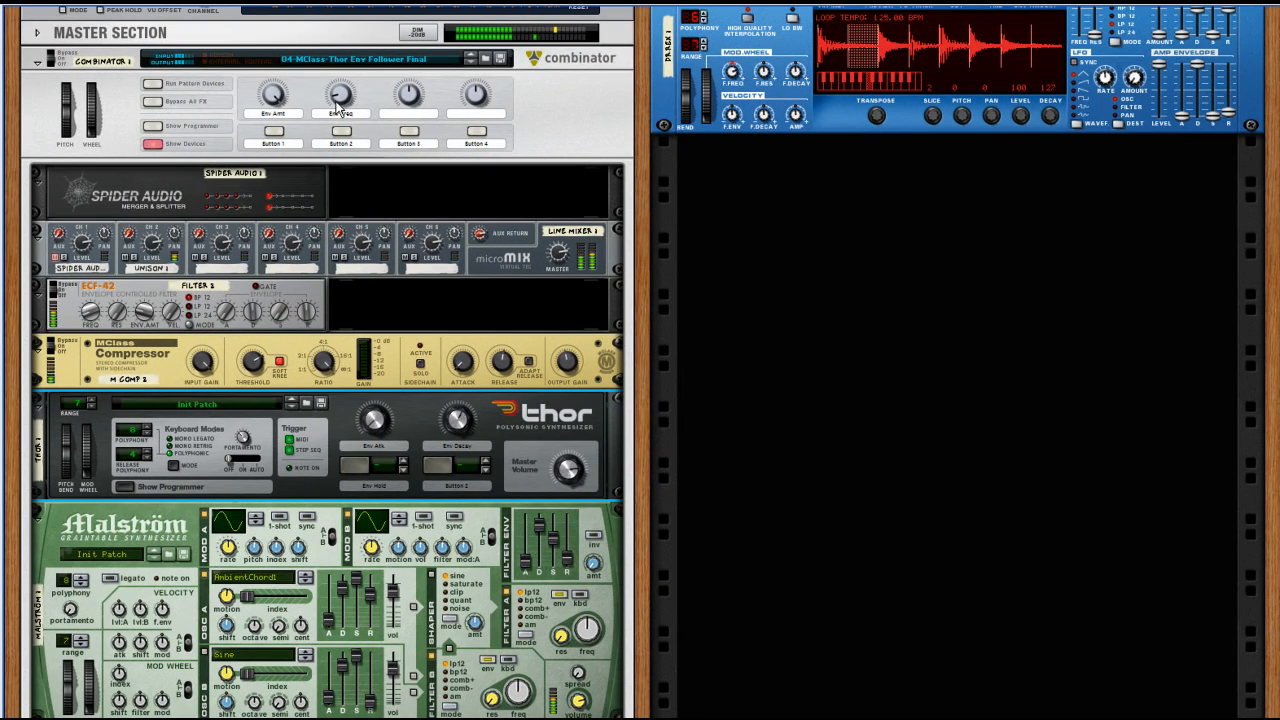
left_click_drag(271, 97, 272, 140)
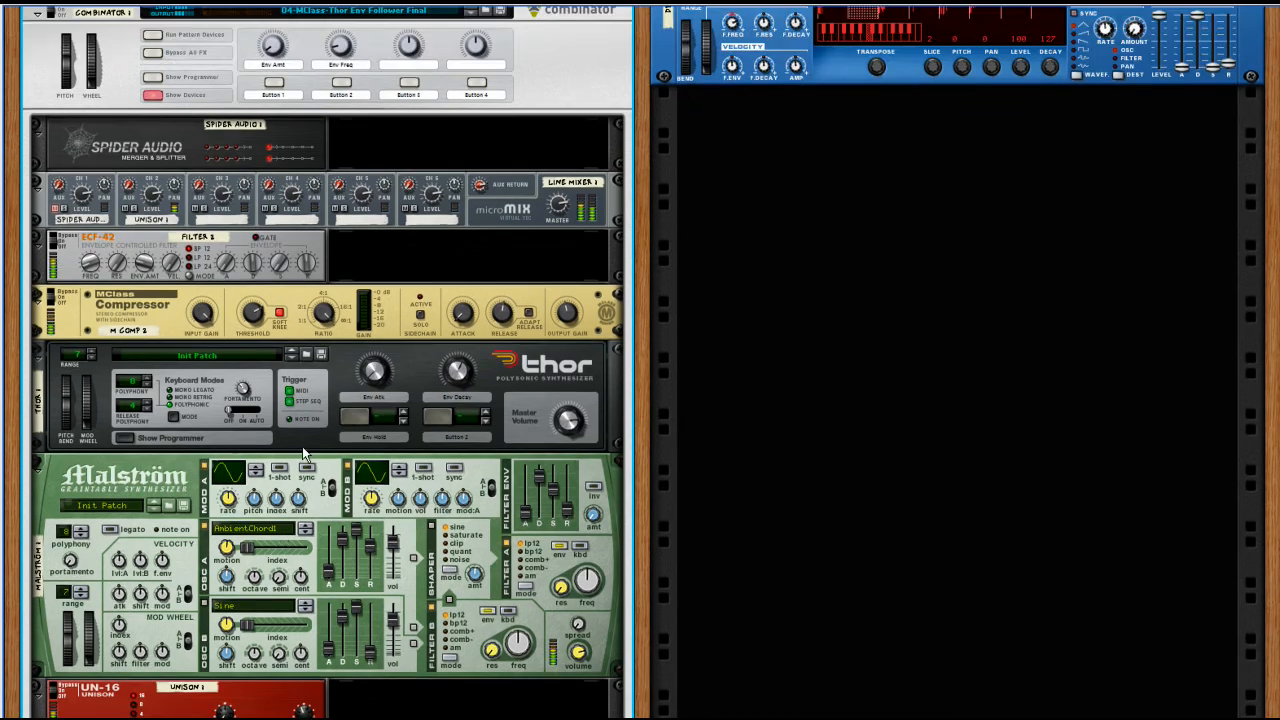
Set Thor's Env Decay rotary to 32 and adjust the Combinator's Env Freq and Env Amt rotaries
left_click_drag(228, 588, 230, 575)
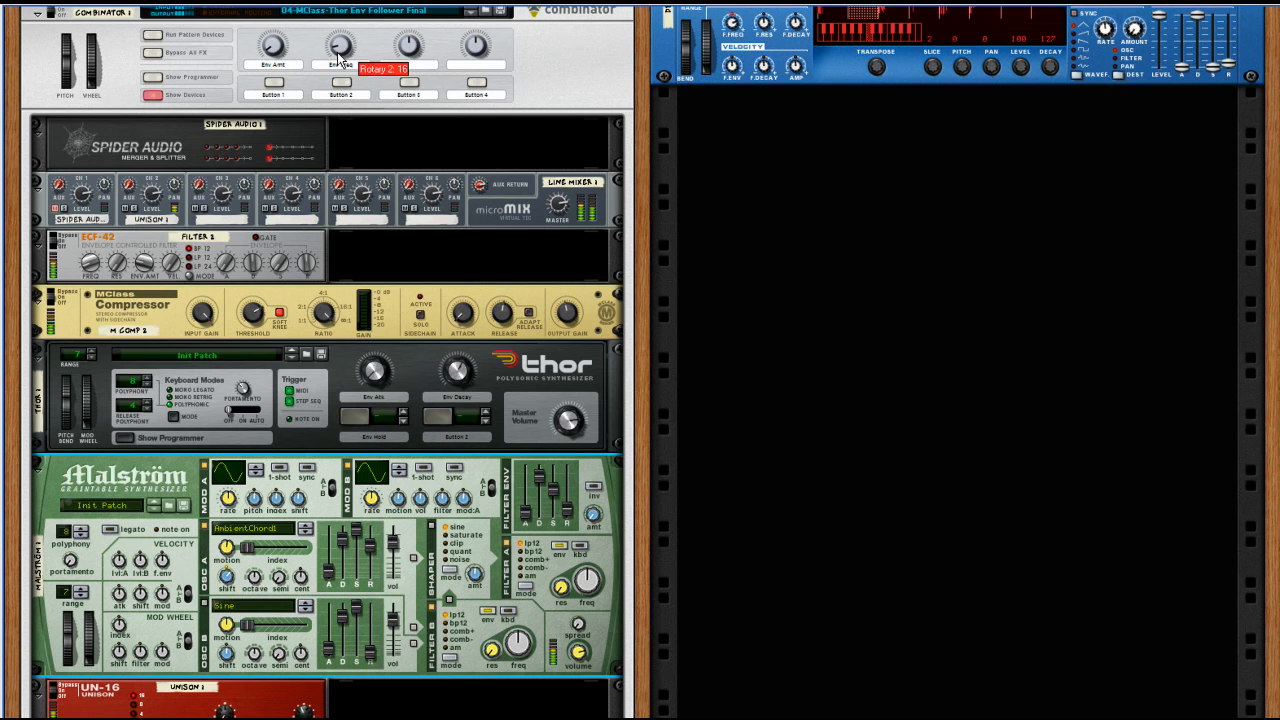
left_click_drag(338, 60, 352, 14)
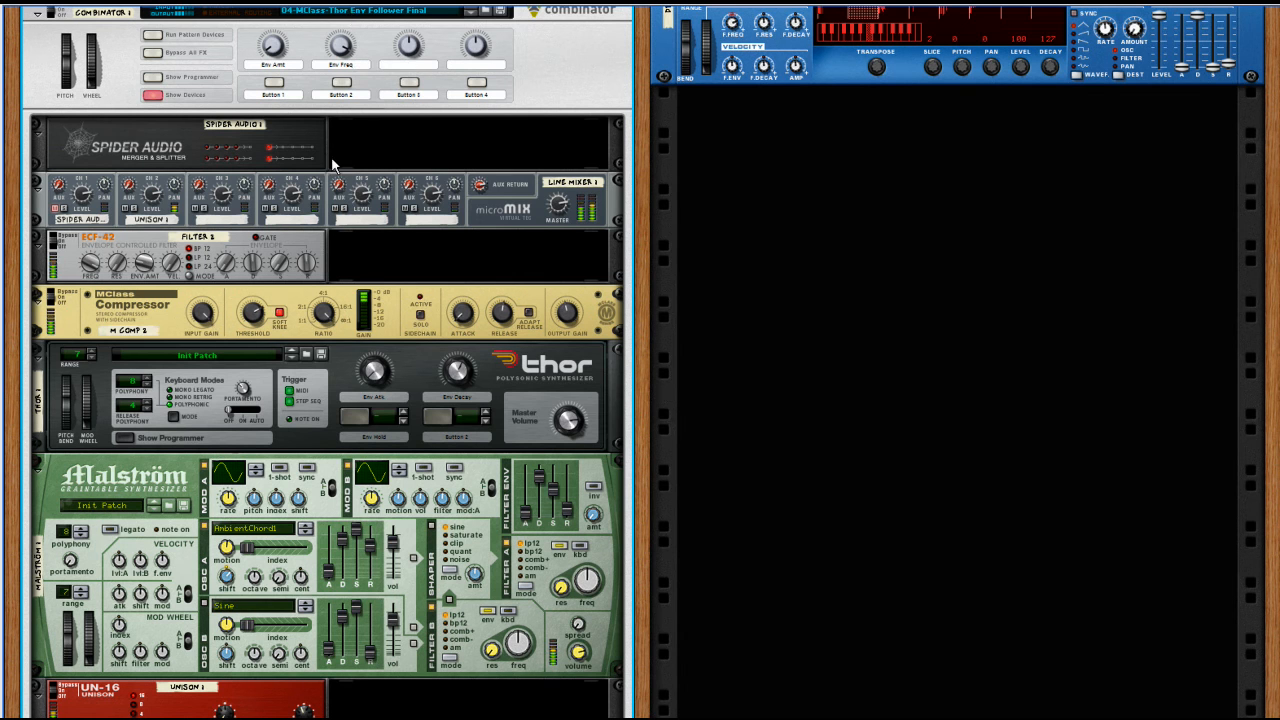
left_click_drag(460, 372, 458, 390)
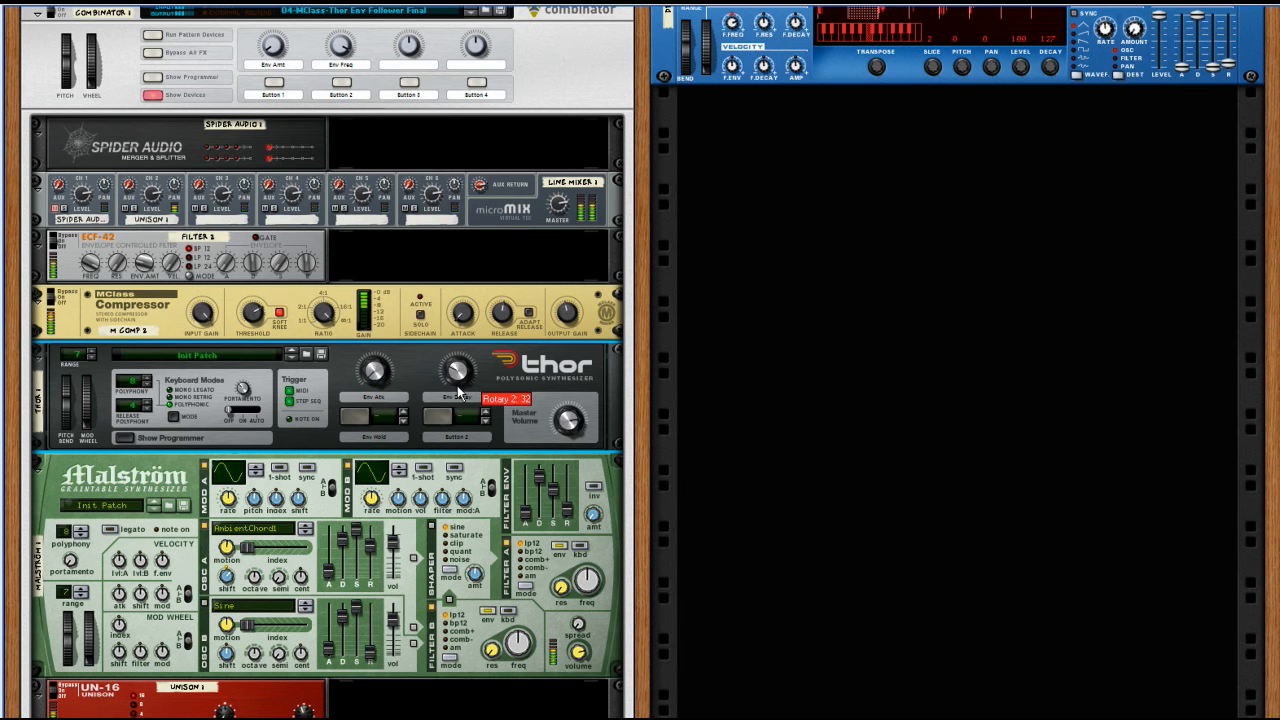
left_click_drag(279, 58, 337, 88)
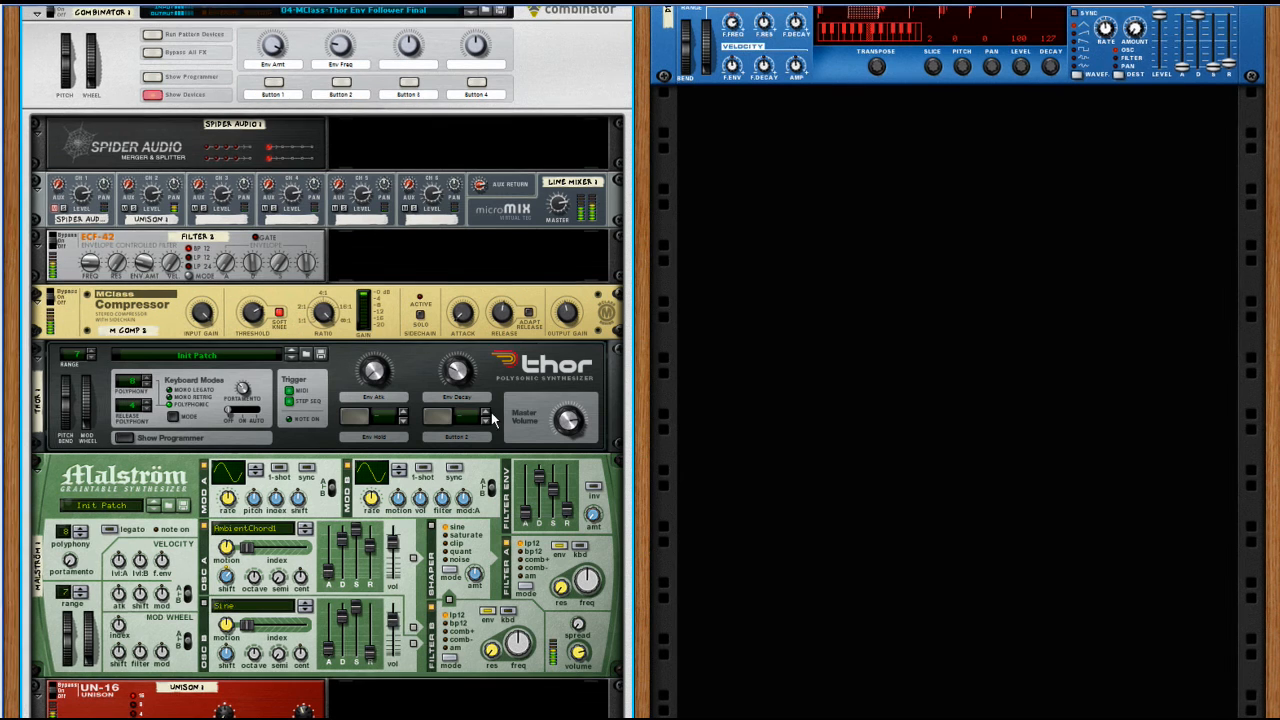
On the rack's rear, move the CV cable from the Malström's Shift modulation input to its Index input, and return to the front
key("Tab")
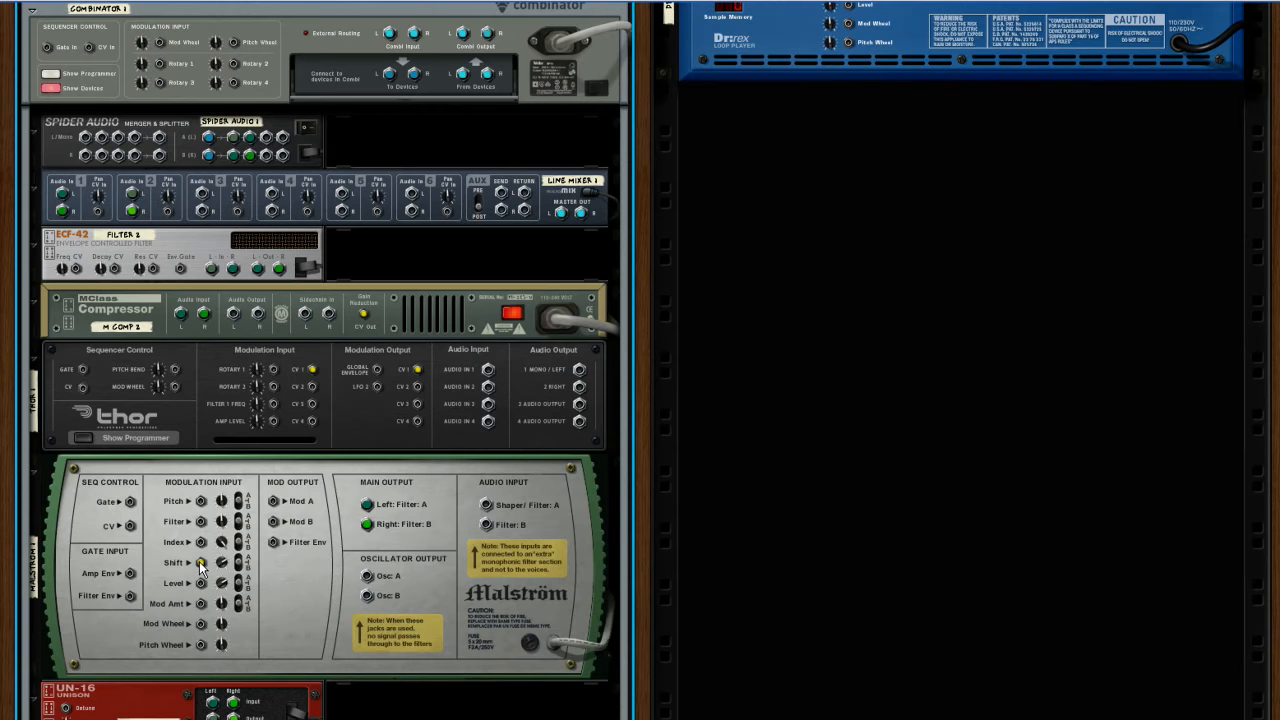
left_click_drag(199, 561, 200, 541)
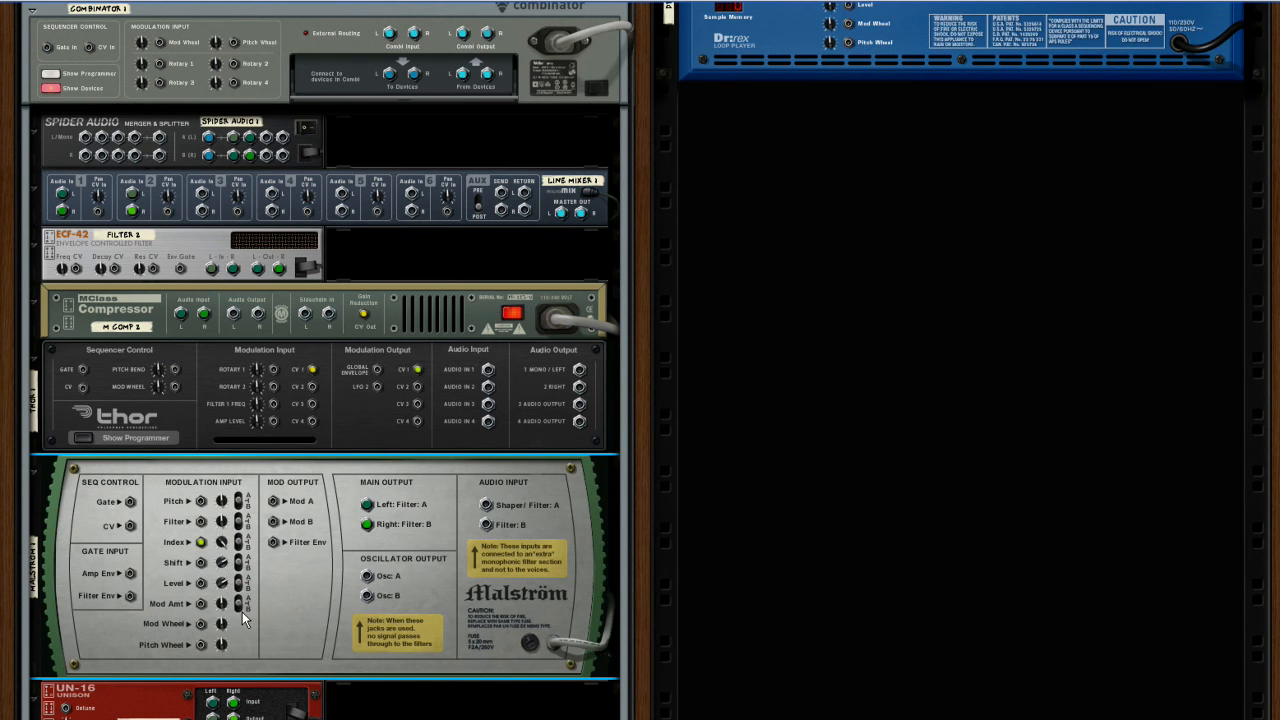
key("Tab")
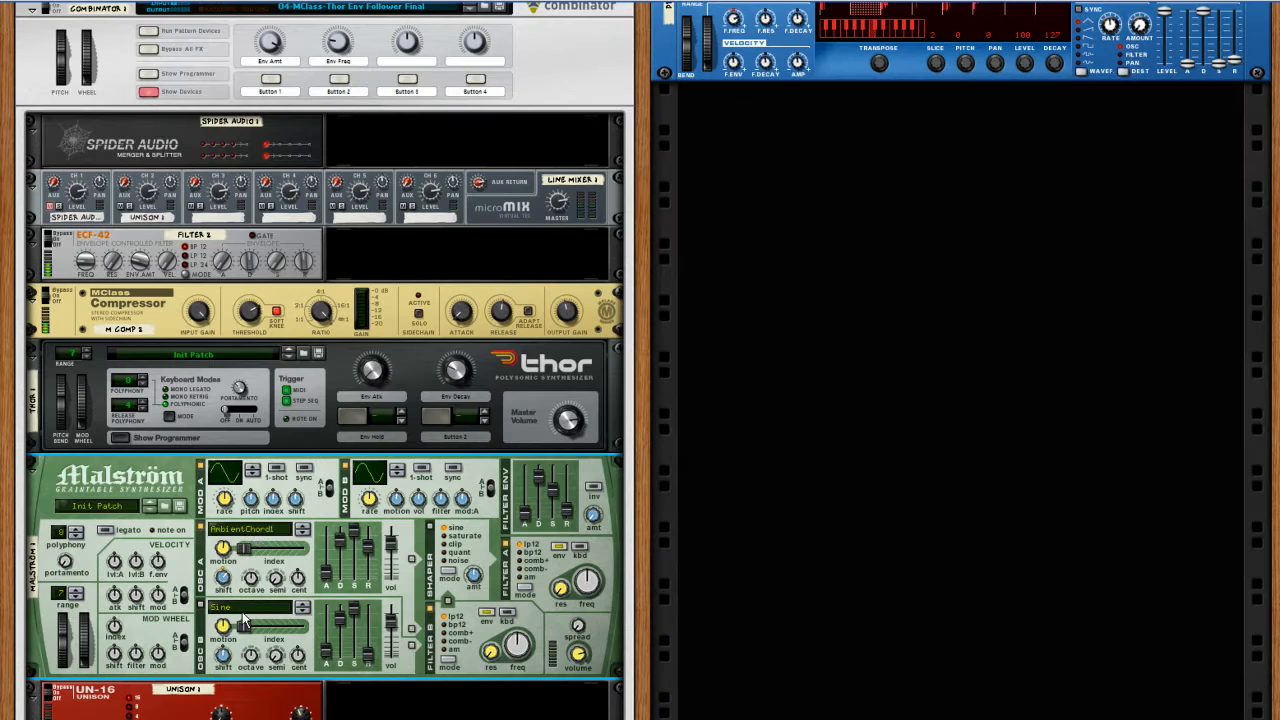
Select the FingerCymbal graintable for the Malström's Oscillator A and fine-tune Thor's Env Decay rotary
left_click(255, 535)
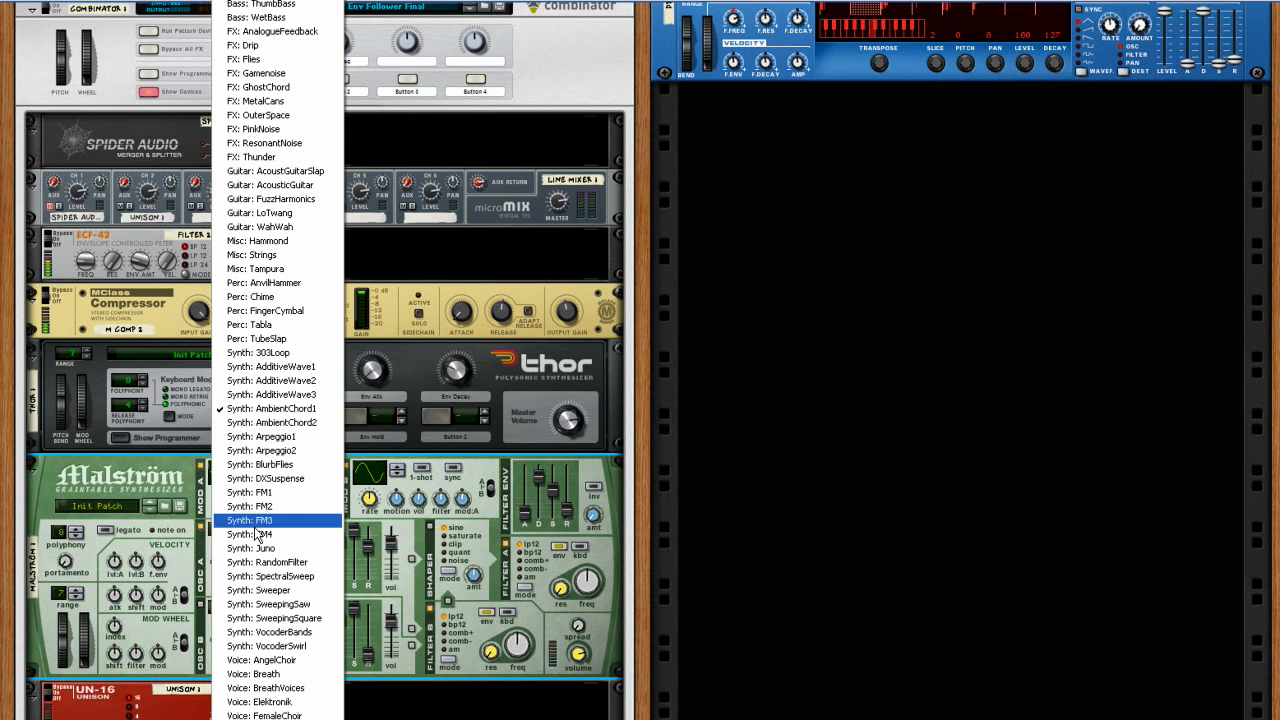
left_click(287, 311)
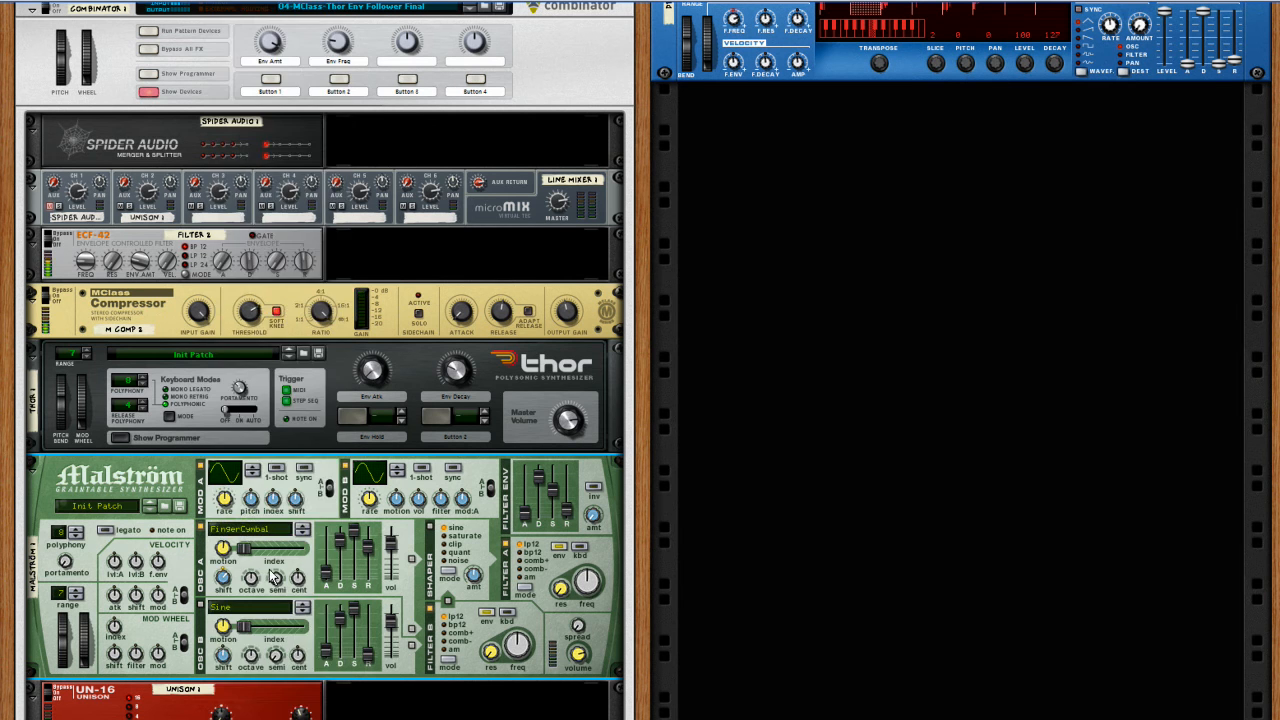
left_click_drag(224, 548, 229, 590)
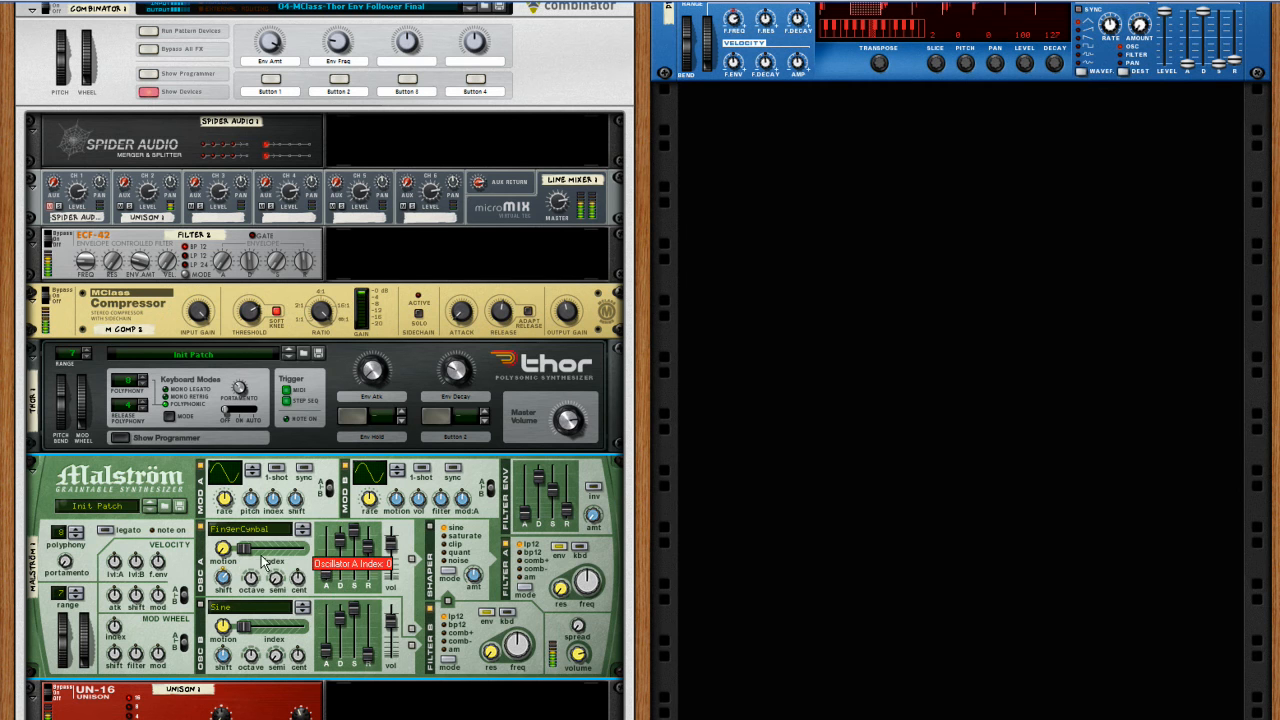
left_click(460, 368)
left_click_drag(462, 367, 465, 361)
left_click_drag(222, 573, 226, 592)
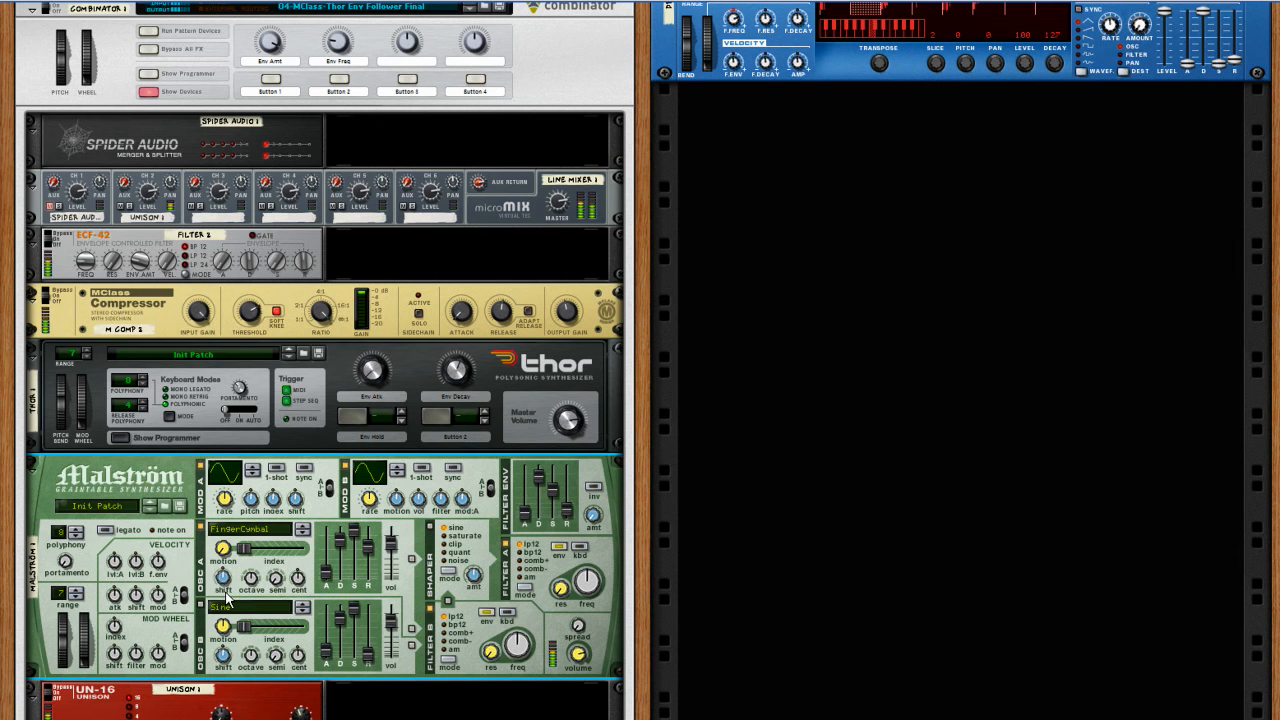
Select the Chime graintable for Oscillator A and fine-tune the Combinator's Env Amt rotary
left_click(252, 530)
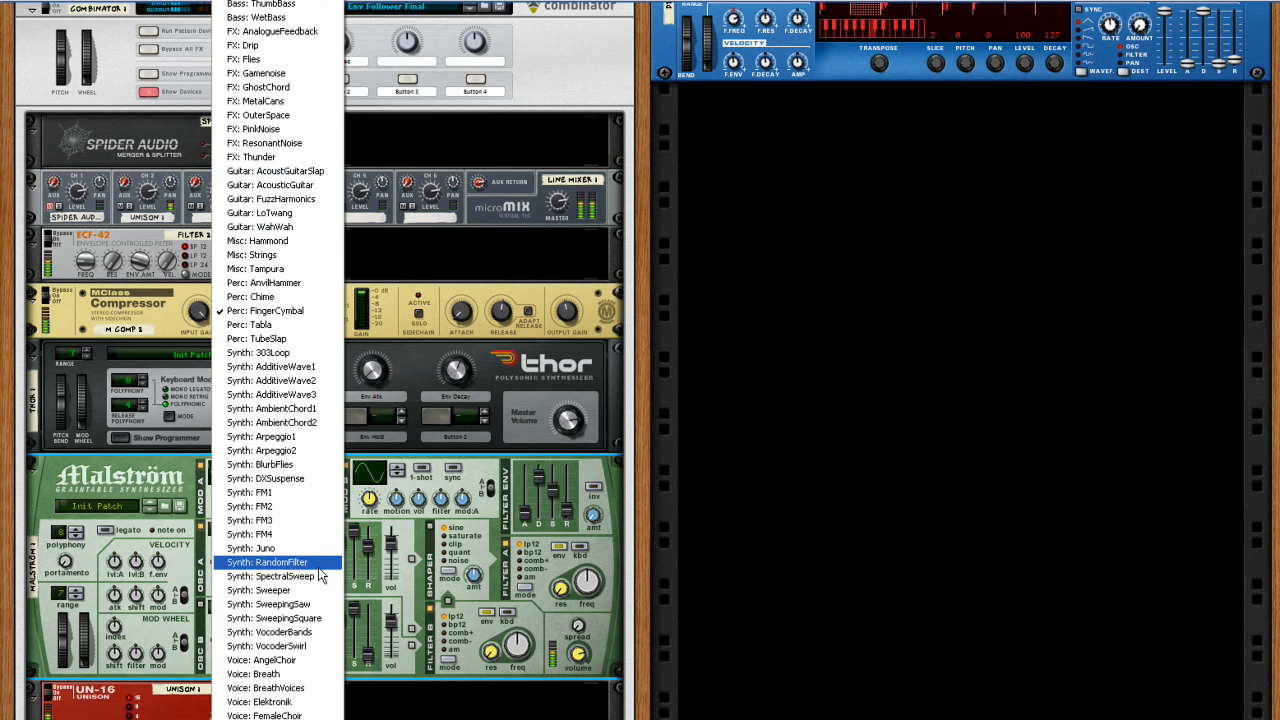
left_click(262, 297)
left_click(439, 418)
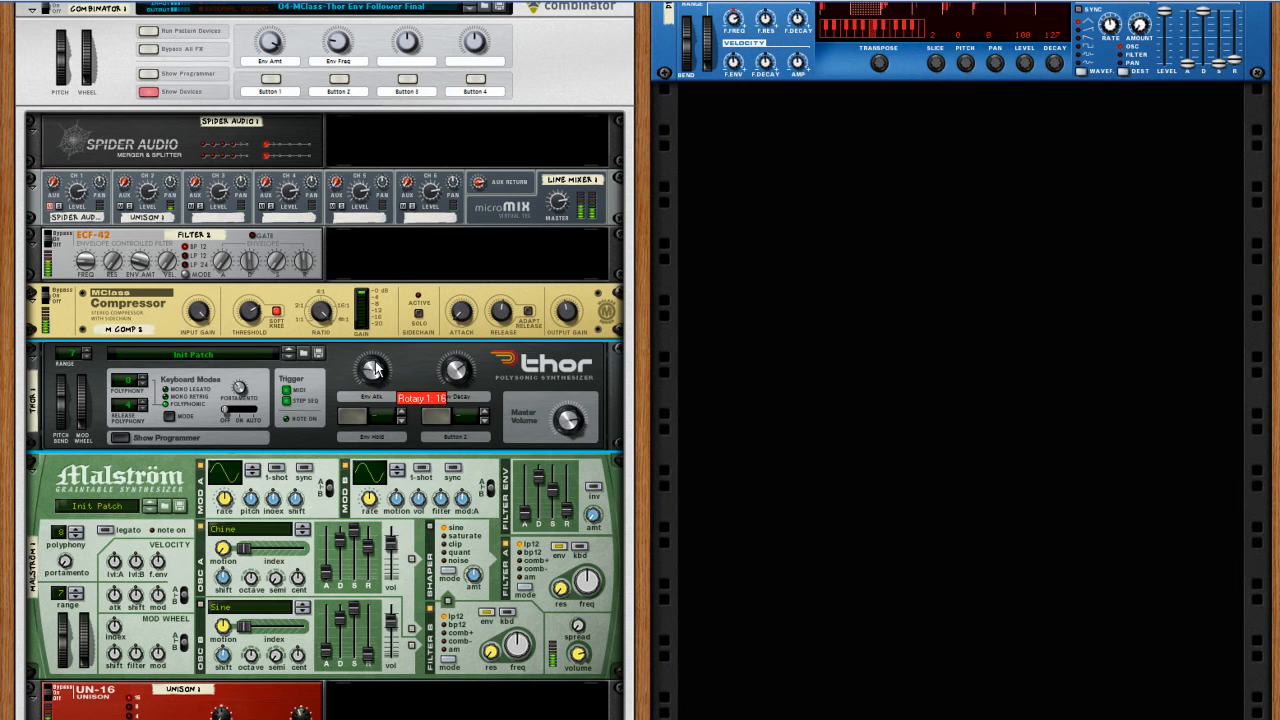
mouse_move(271, 39)
left_mouse_down()
mouse_move(271, 51)
mouse_move(272, 36)
left_mouse_up()
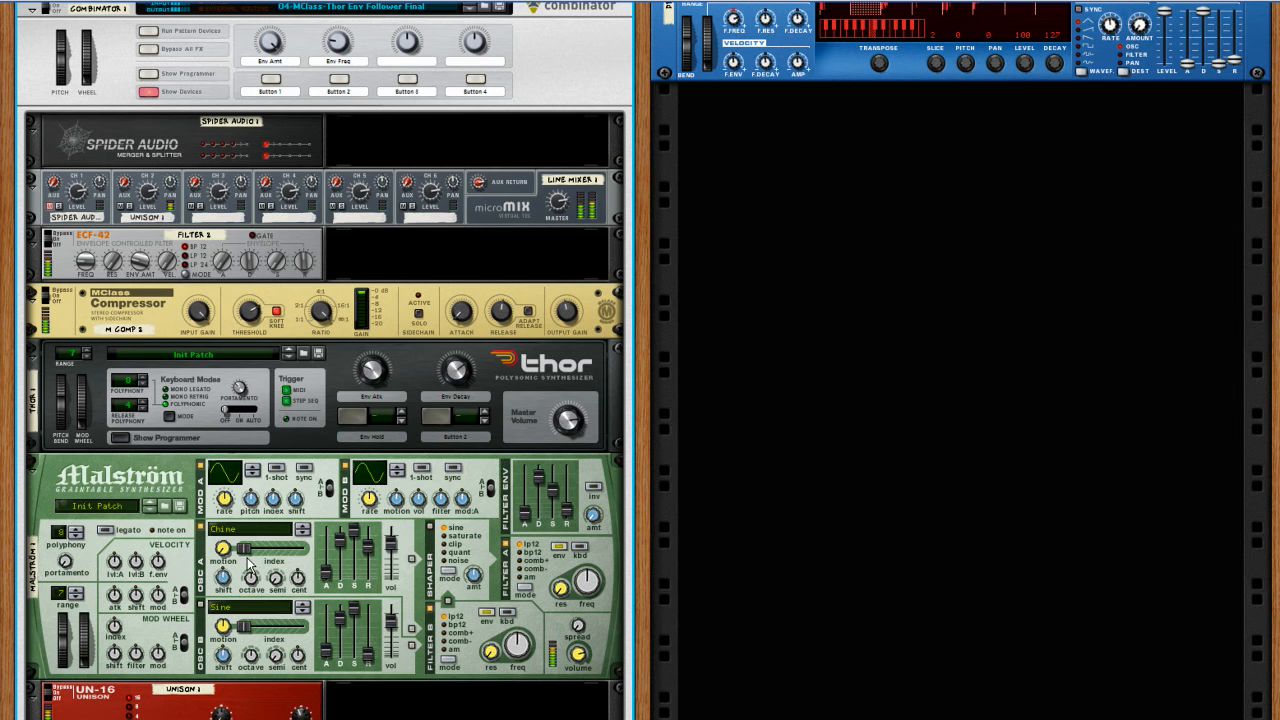
Try Oscillator A's index slider near its maximum while varying the Env Amt rotary, and return the slider to its low end
key("Tab")
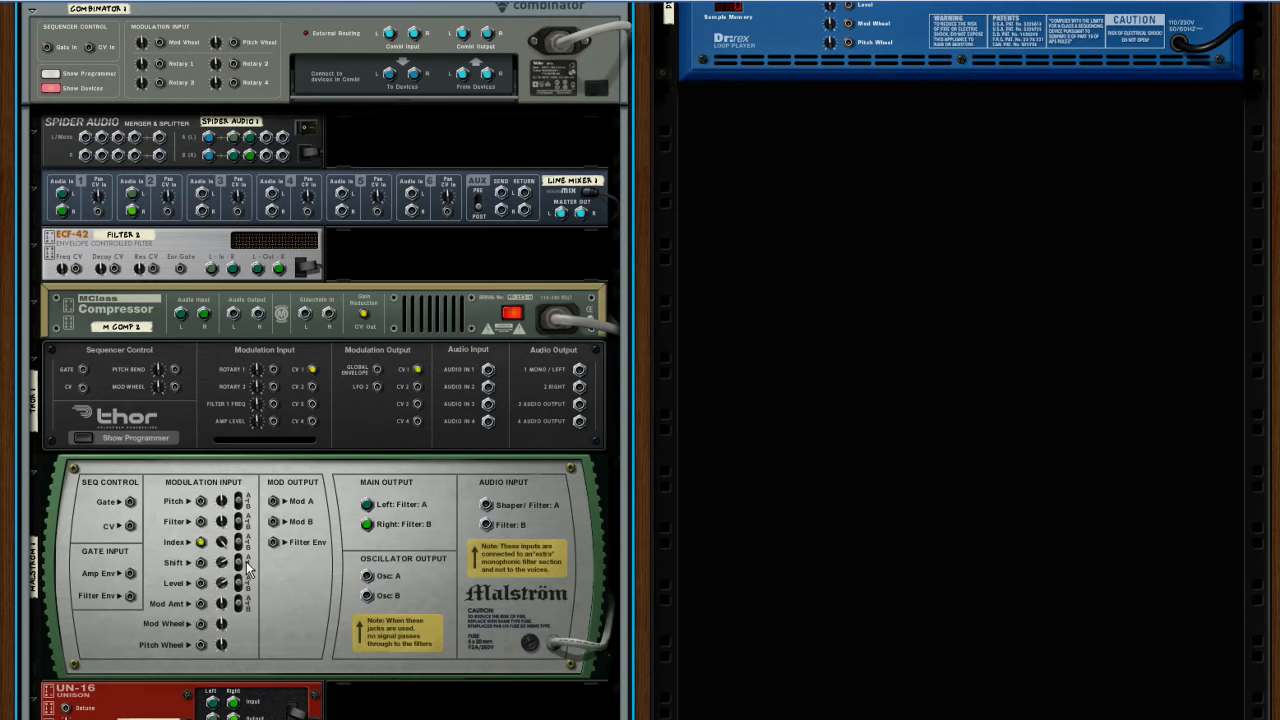
key("Tab")
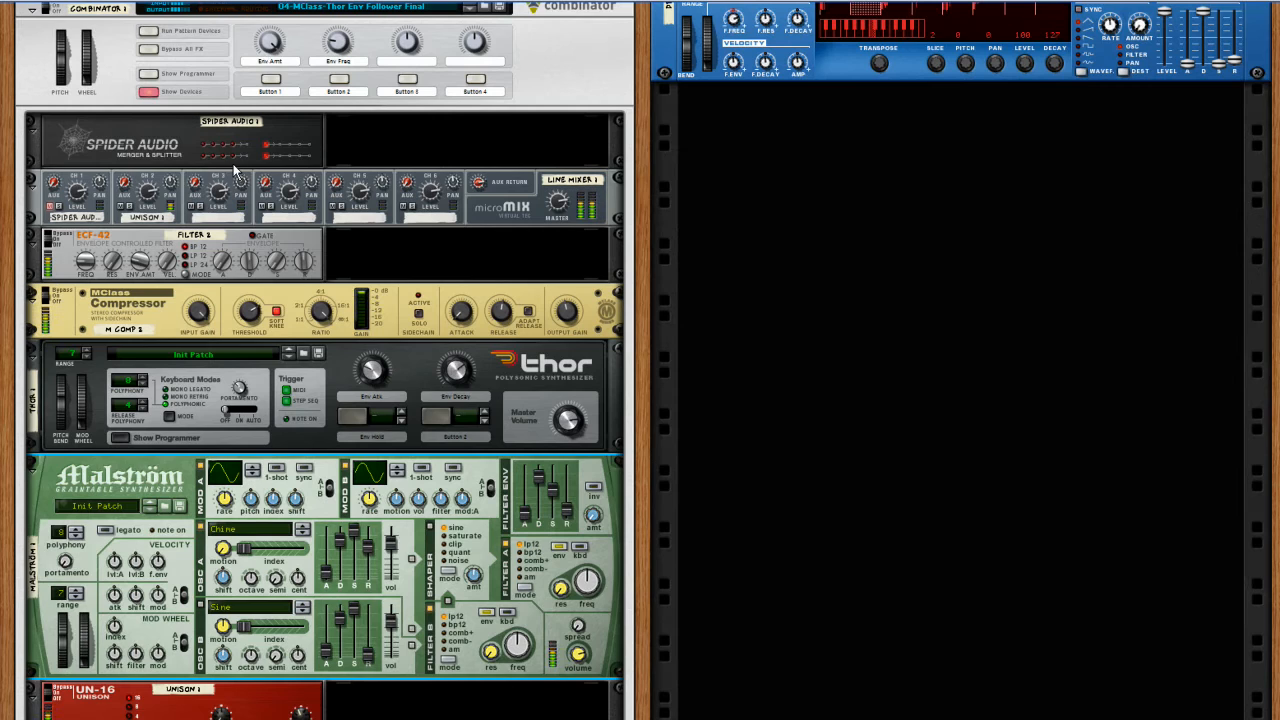
left_click_drag(244, 549, 298, 551)
left_click(272, 58)
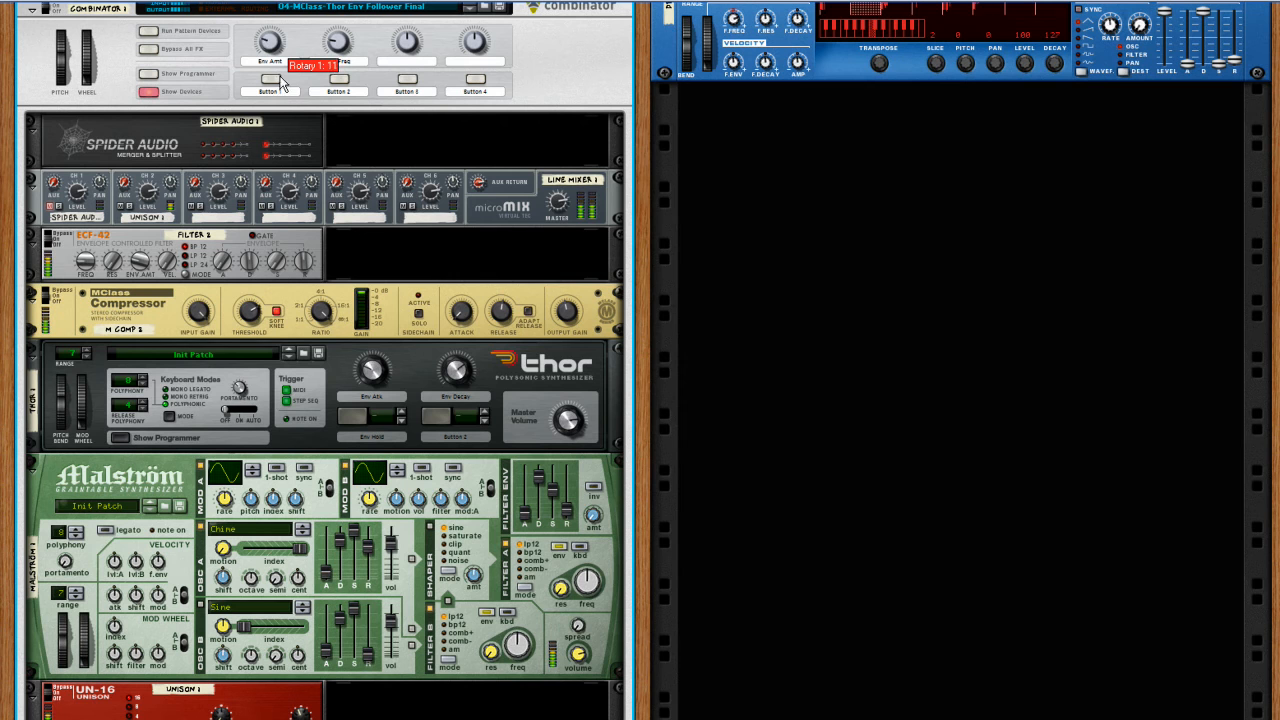
left_click_drag(294, 550, 248, 548)
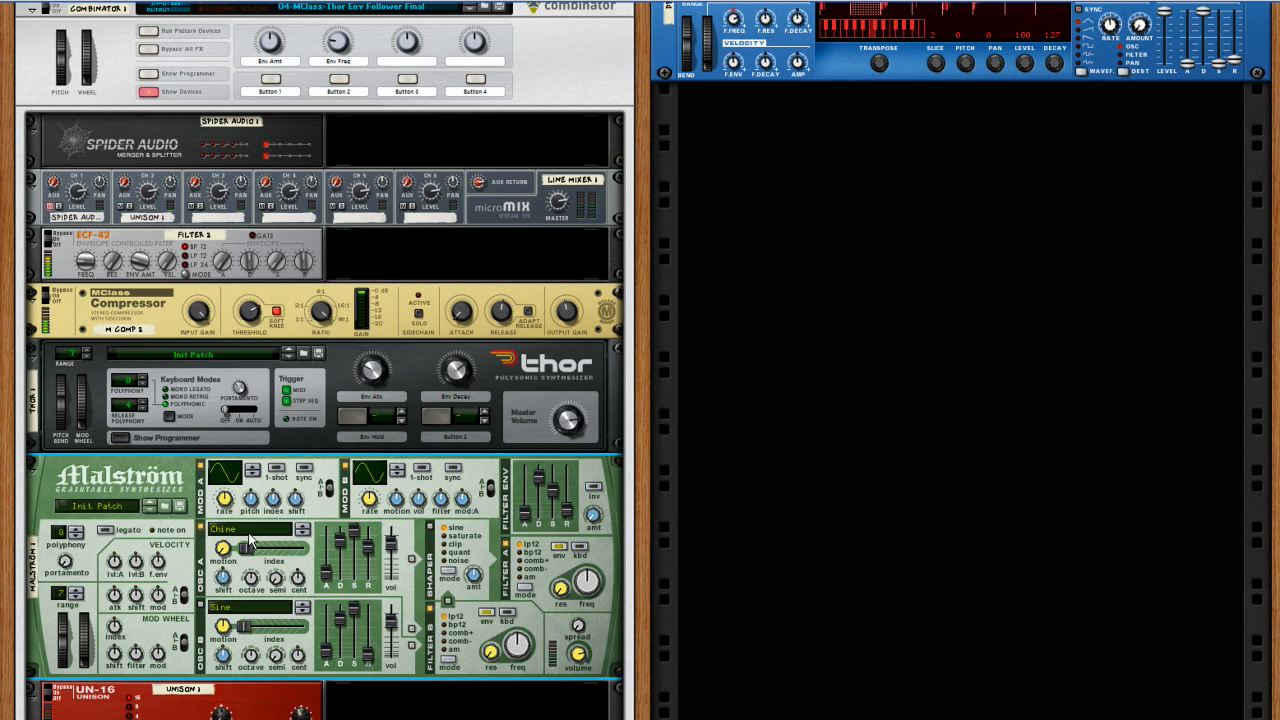
Select the AnvilHammer graintable for Oscillator A, and set the Combinator's Env Amt rotary to 127 with a high Env Freq
left_click(250, 540)
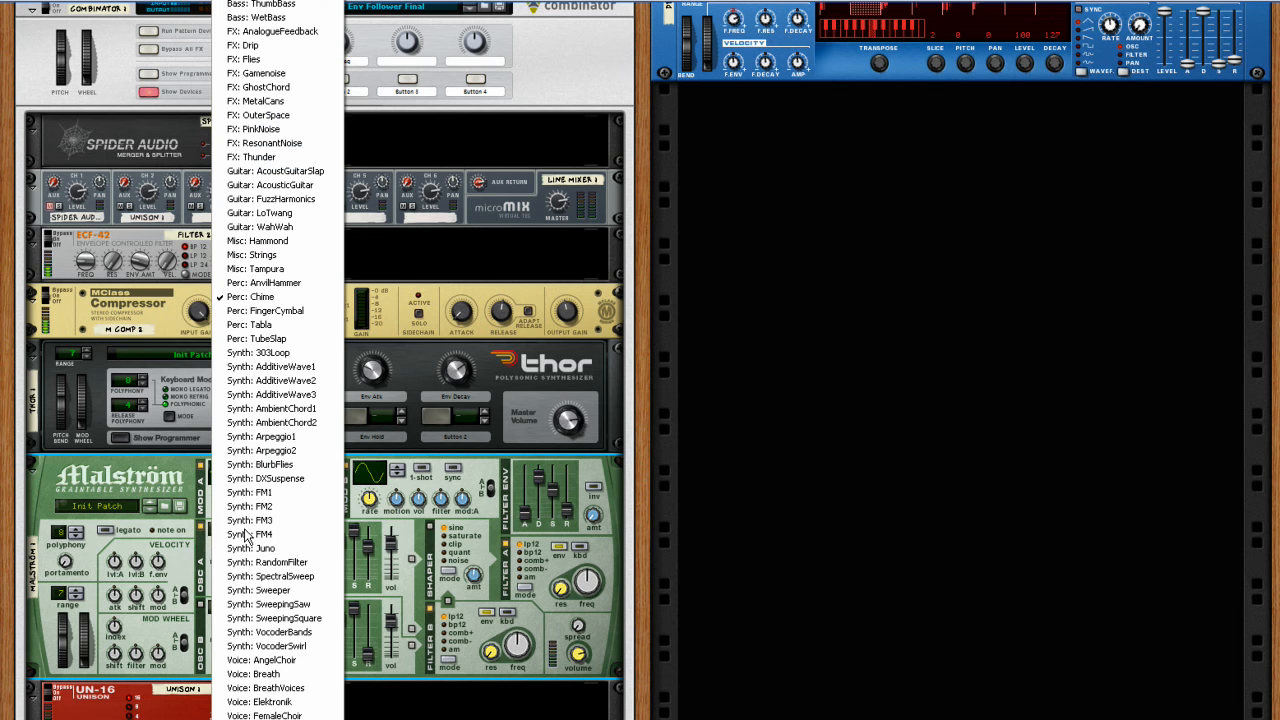
left_click(275, 285)
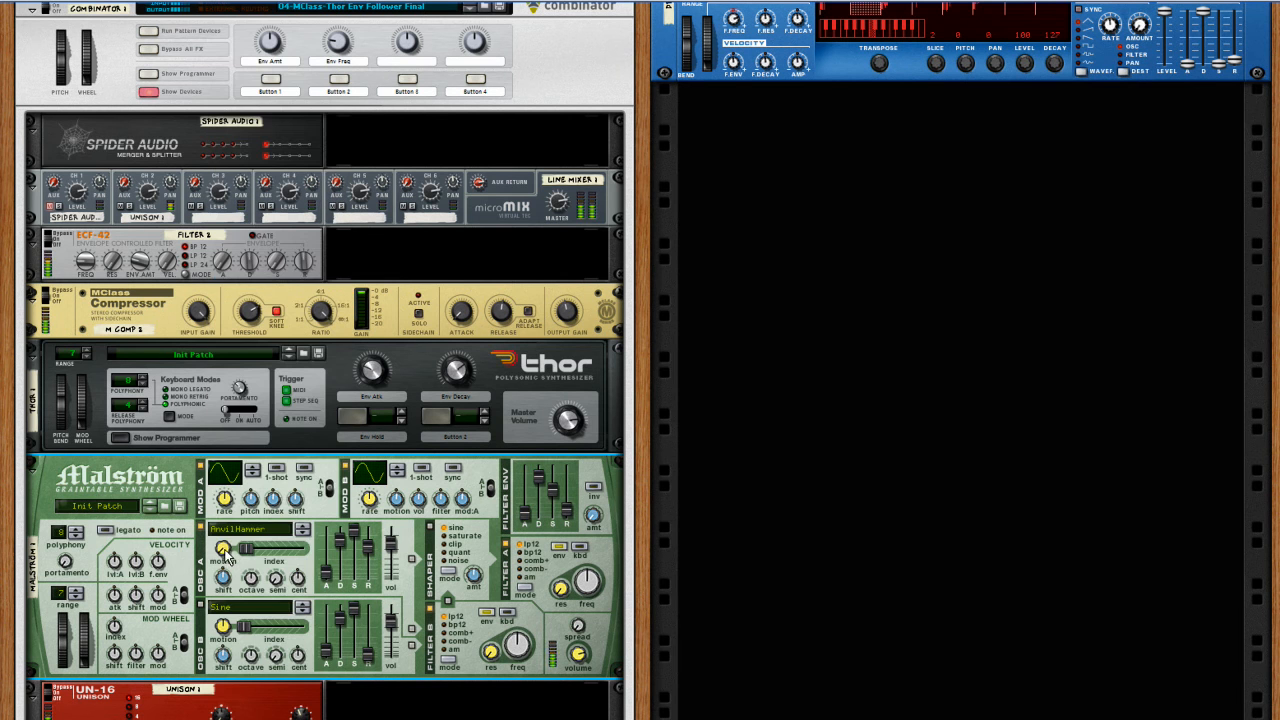
left_click(283, 36)
left_click_drag(283, 28, 285, 16)
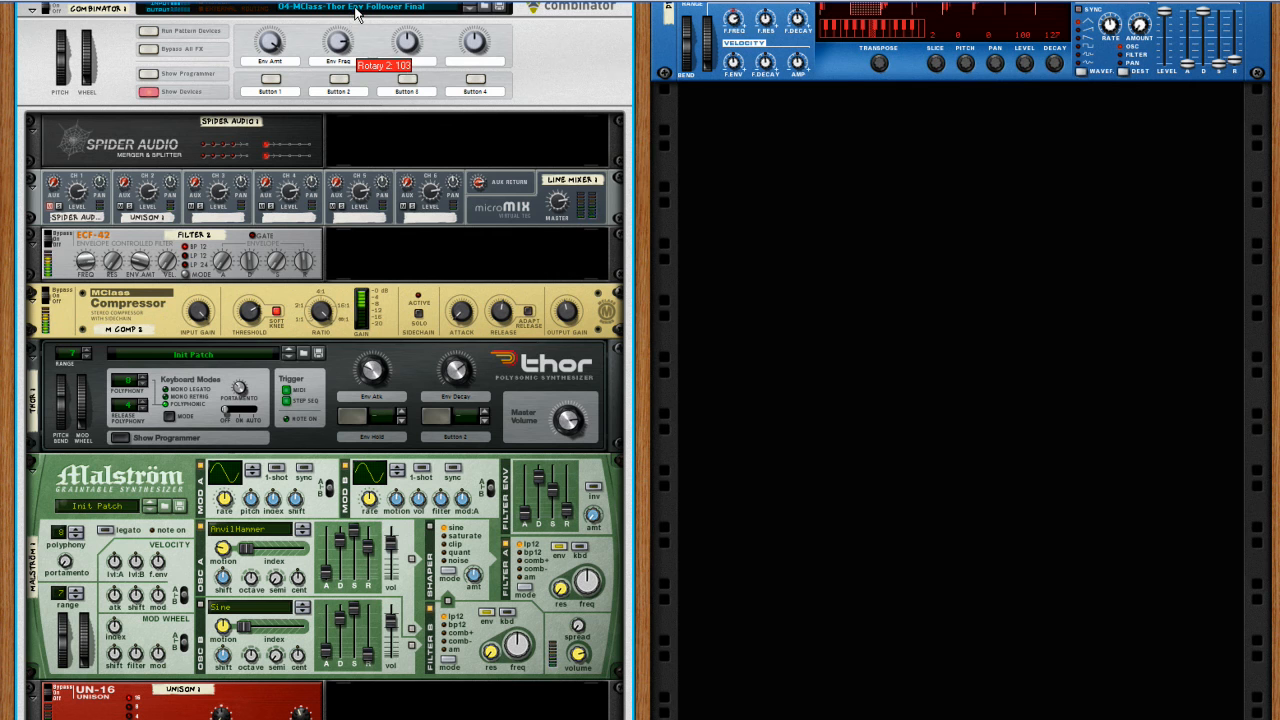
left_click_drag(355, 8, 351, 12)
mouse_move(274, 36)
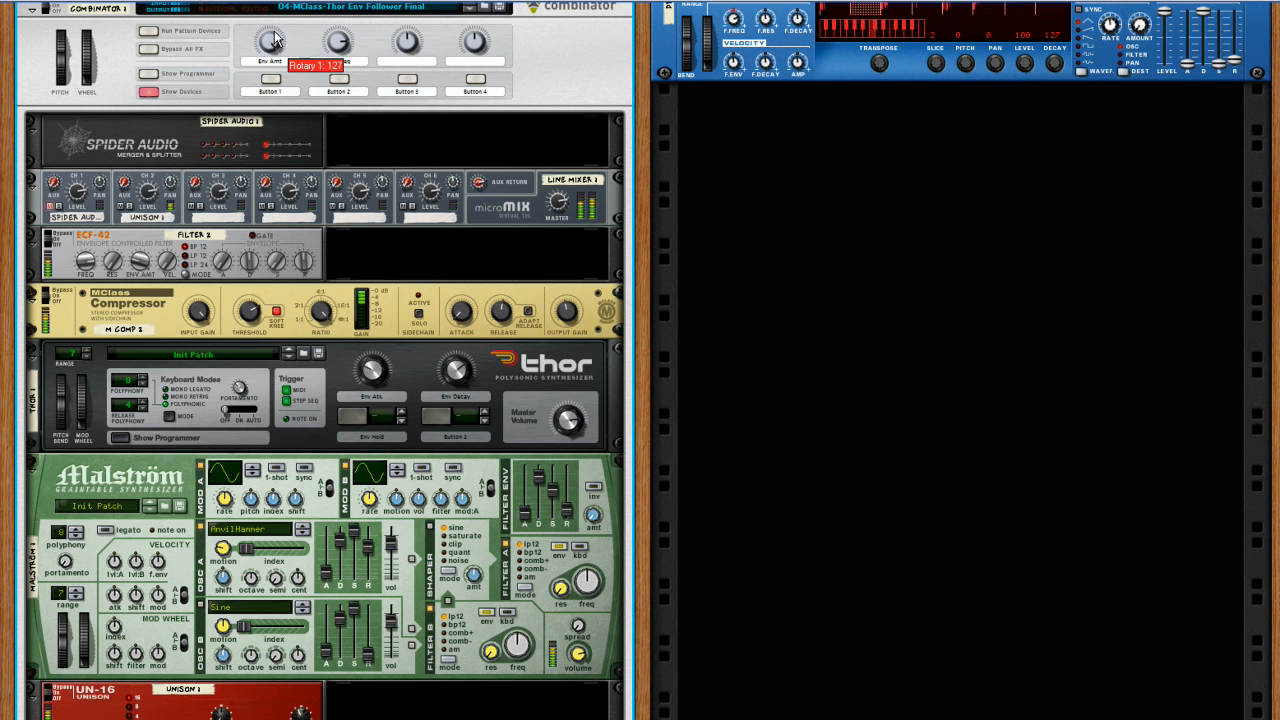
Set Oscillator A's motion to -6
left_click(222, 547)
left_click_drag(222, 547, 225, 542)
left_click_drag(225, 540, 231, 549)
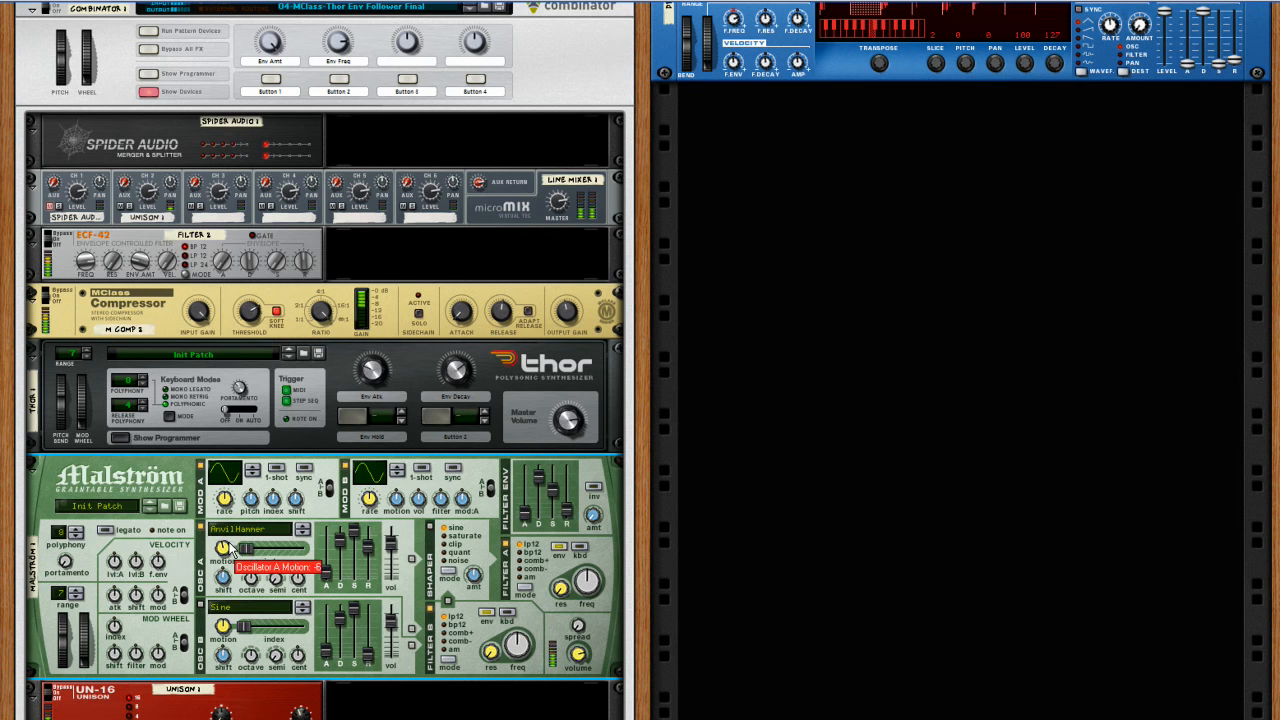
Move Thor's CV cable from the Malström's Index modulation input to its Filter input on the rear, and return to the front
key("Tab")
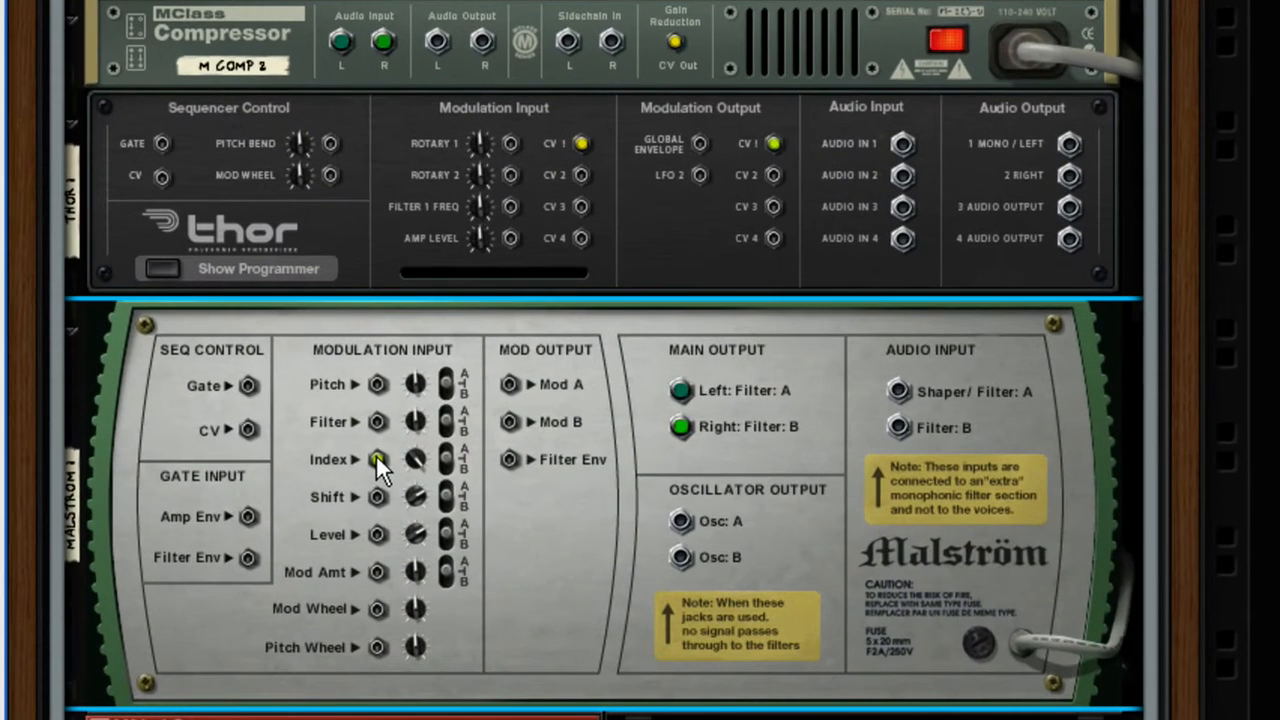
left_click_drag(377, 455, 376, 420)
key("Tab")
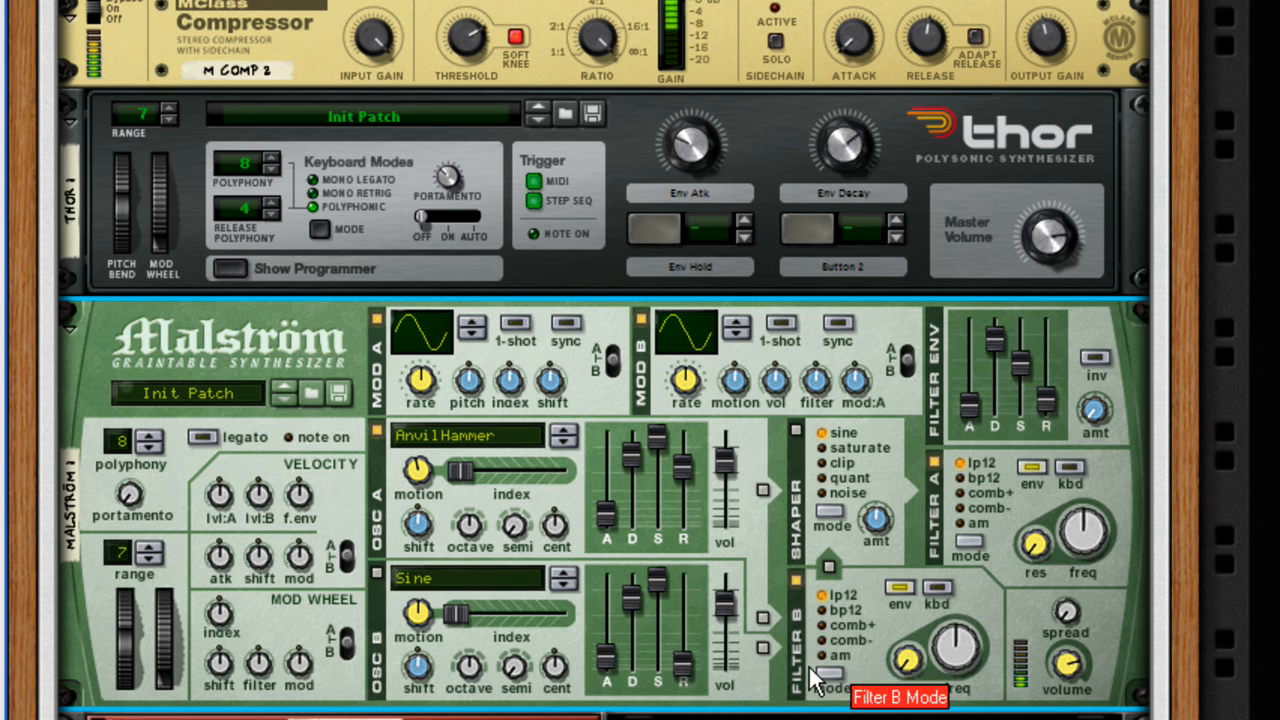
Select the AmbientChord1 graintable for Oscillator A and set Filter B to comb+ mode
left_click(437, 431)
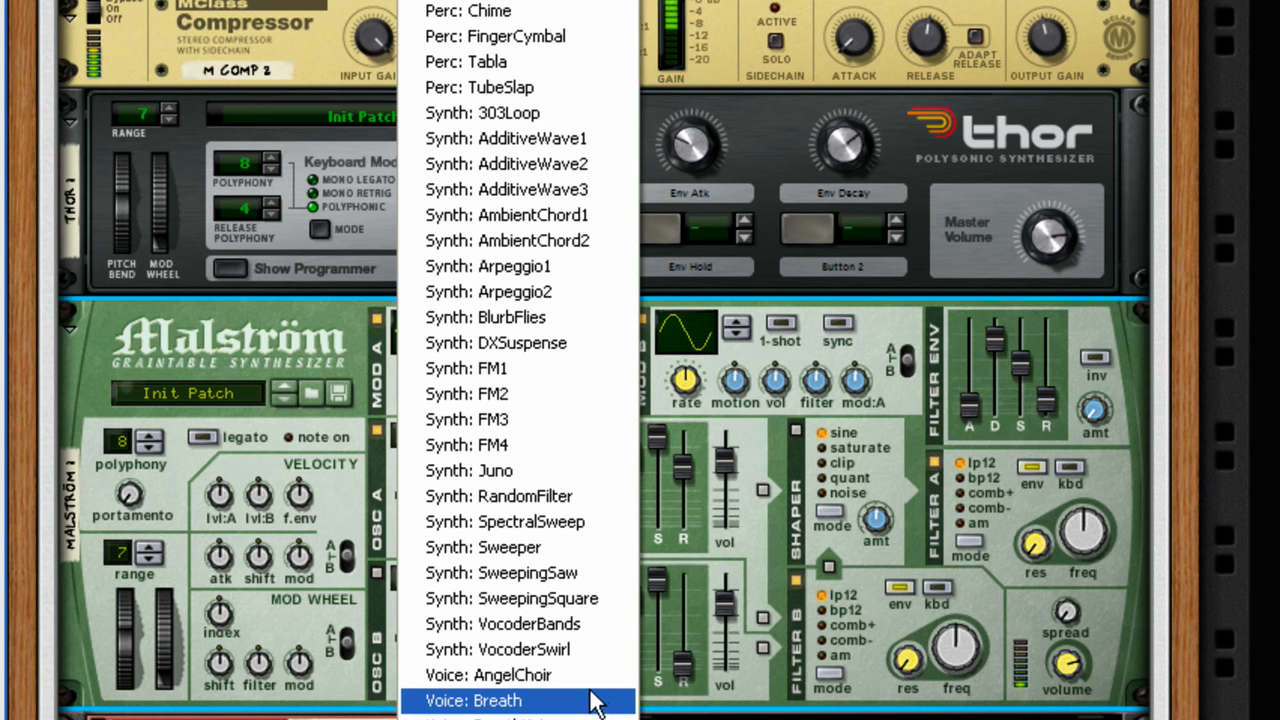
left_click(605, 216)
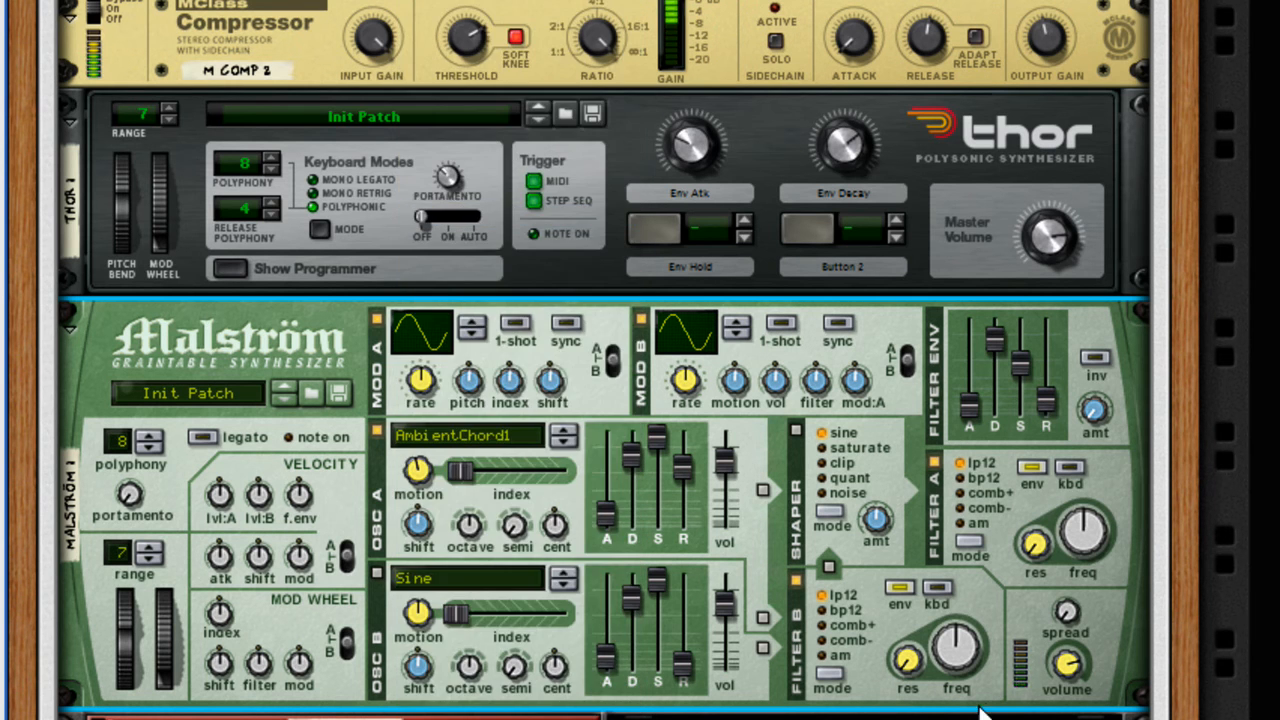
left_click(836, 672)
left_click(836, 673)
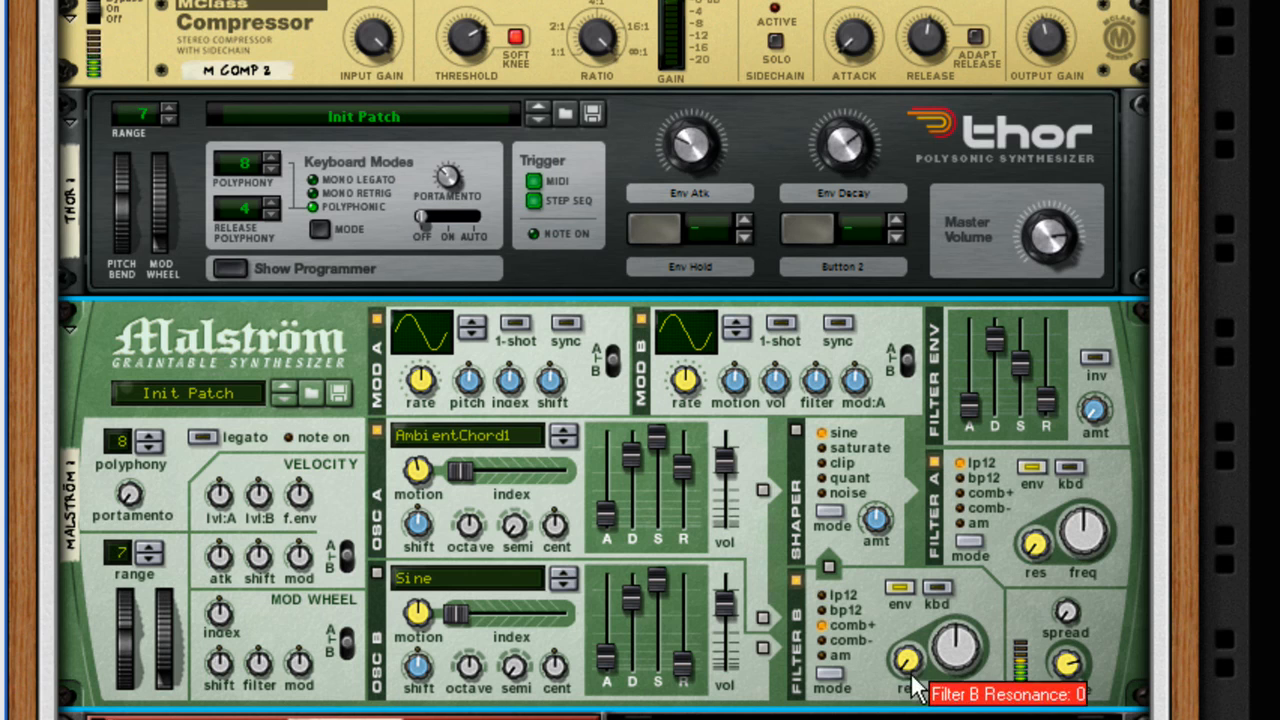
Route Oscillator A through Filter B with Filter A off, and set Filter B's frequency to 62 and resonance to 107
left_click(763, 617)
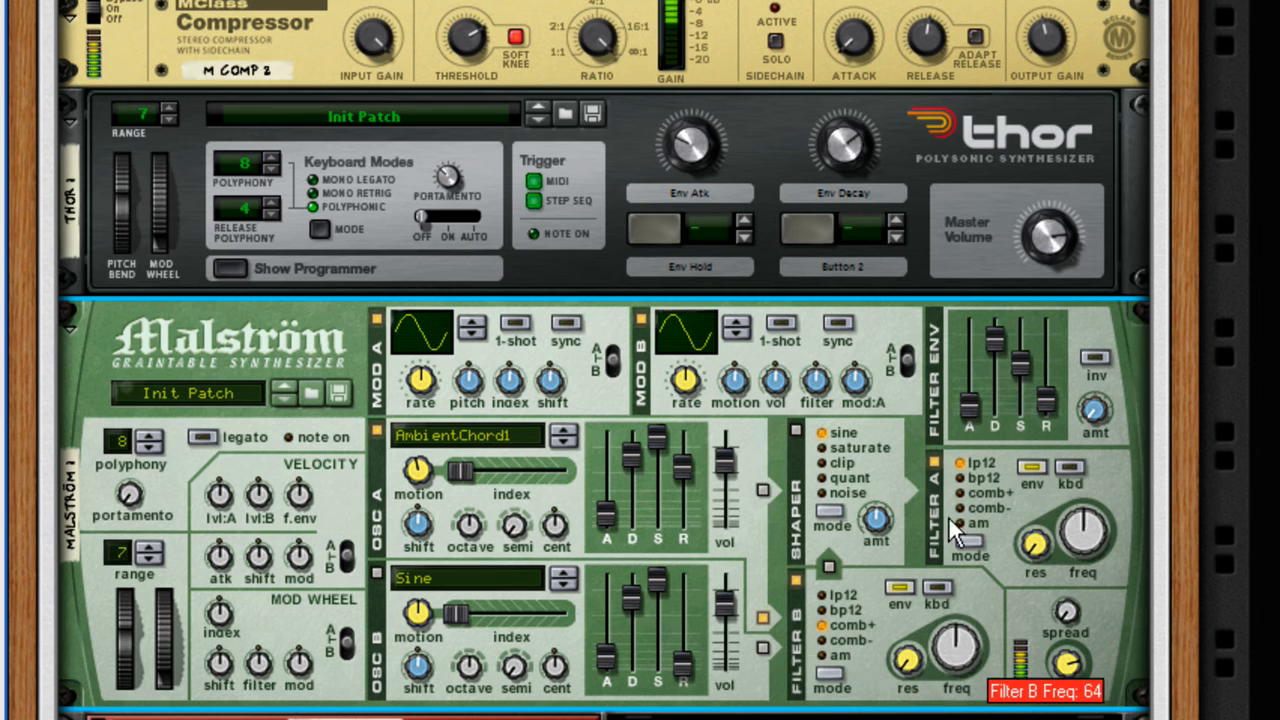
left_click_drag(956, 645, 926, 580)
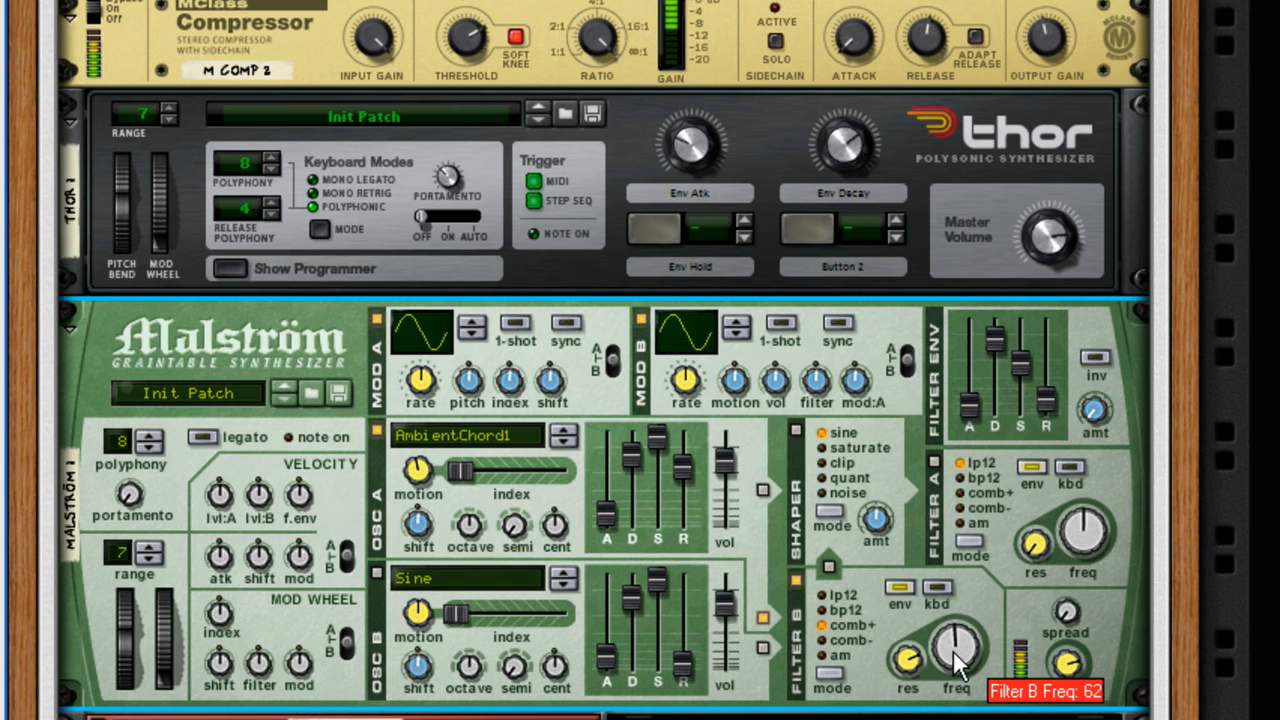
left_click_drag(909, 658, 909, 645)
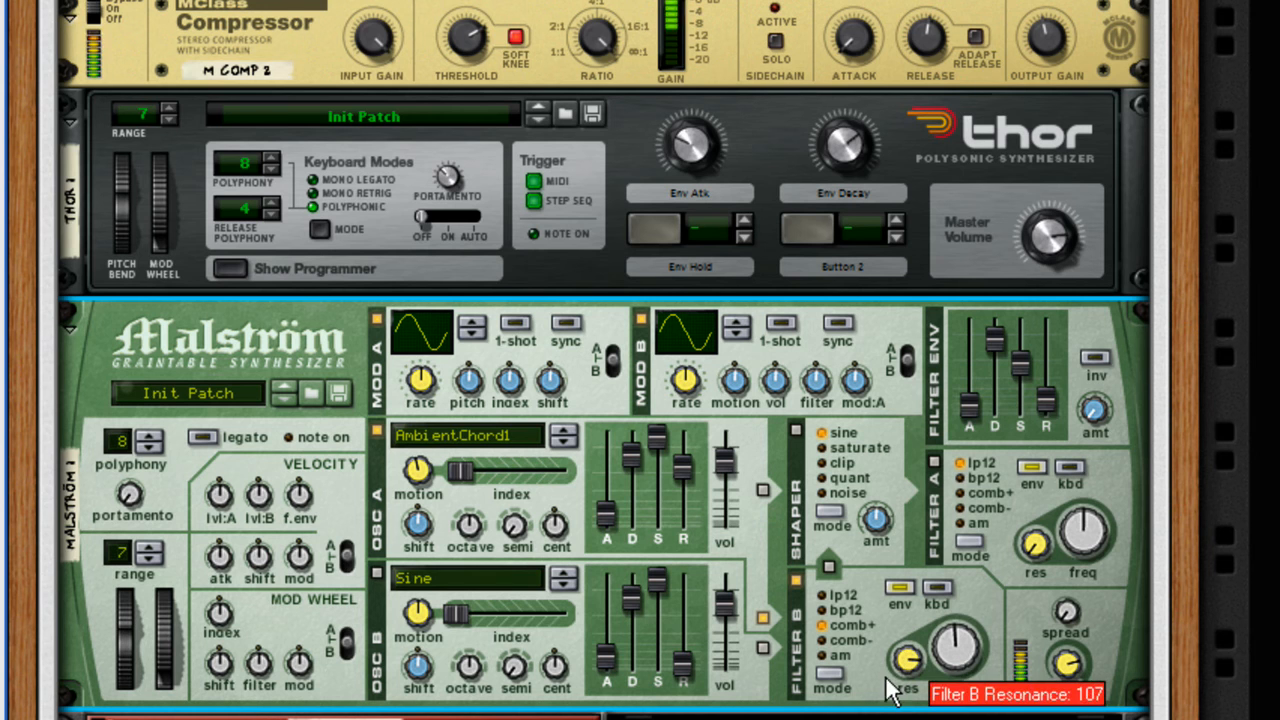
Switch Filter B to am mode, lower its frequency and set its resonance to 56
left_click(830, 676)
left_click(830, 676)
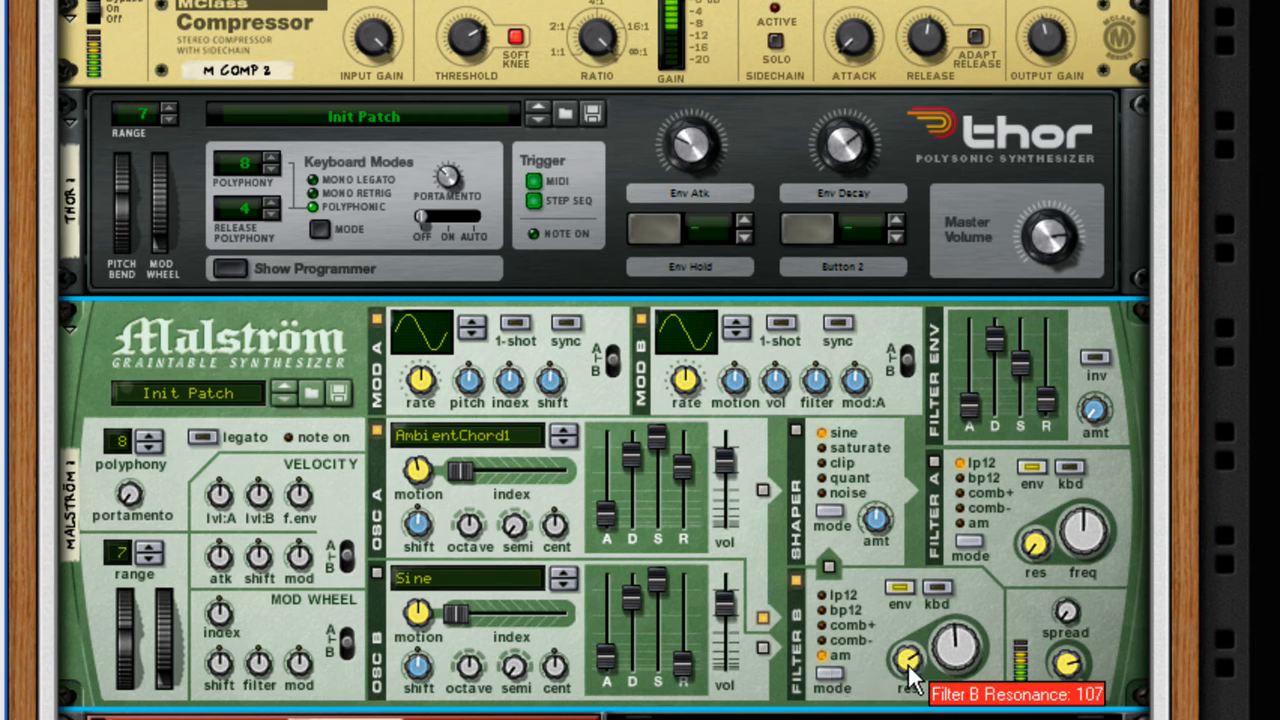
mouse_move(950, 668)
left_mouse_down()
mouse_move(962, 646)
mouse_move(964, 694)
mouse_move(963, 678)
left_mouse_up()
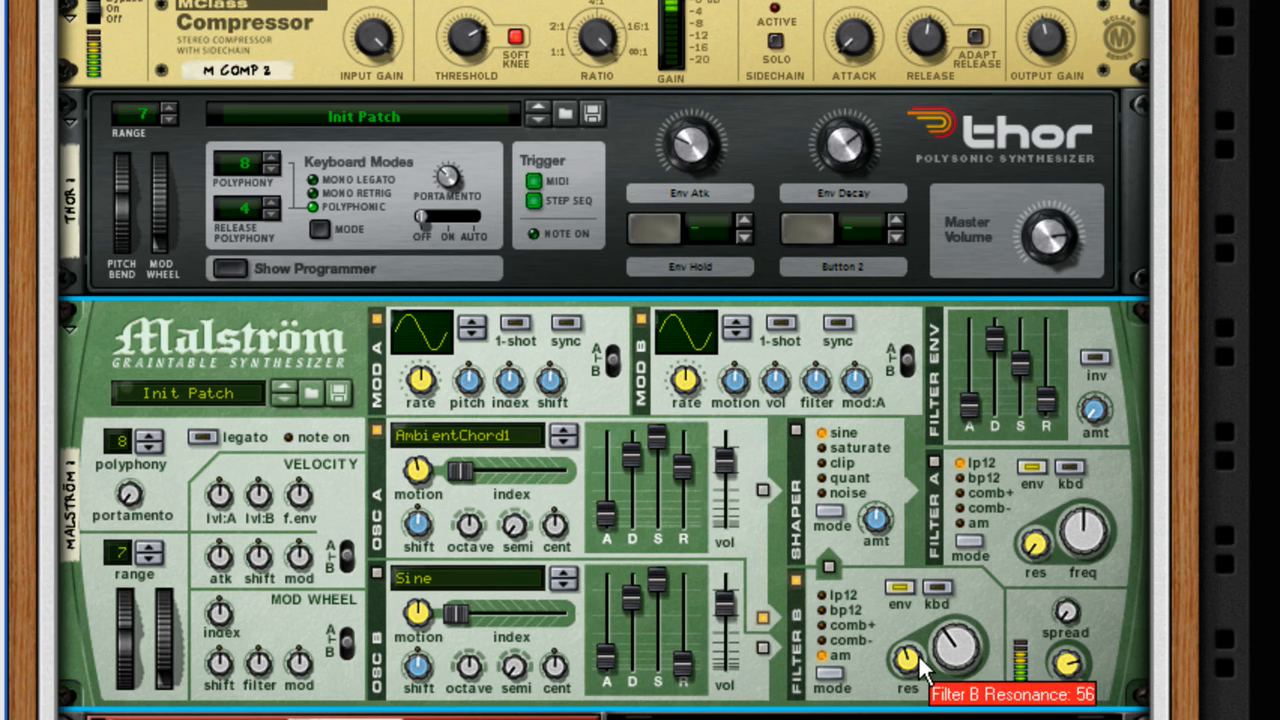
Adjust Thor's Env Decay and Env Atk rotaries, and unmute the Spider Audio channel on the line mixer
left_click(846, 142)
left_click_drag(851, 145, 849, 167)
left_click_drag(702, 143, 696, 167)
scroll(729, 157, "up", 3)
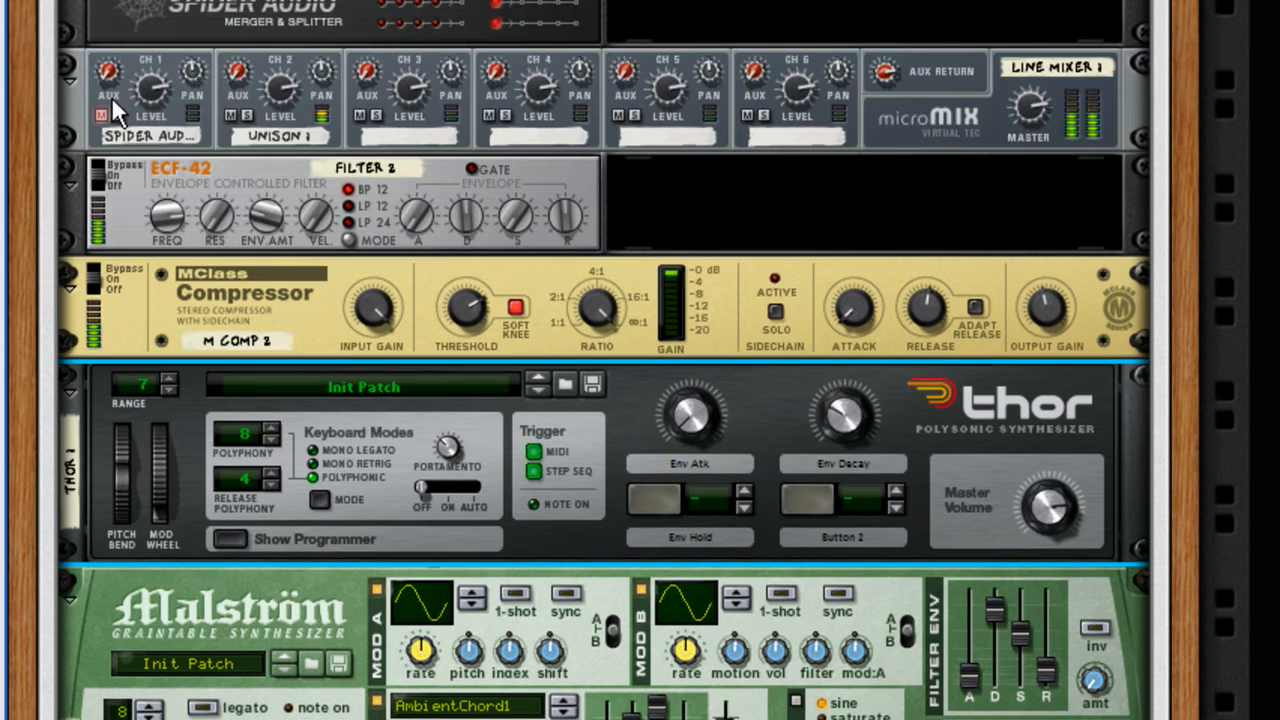
left_click(102, 114)
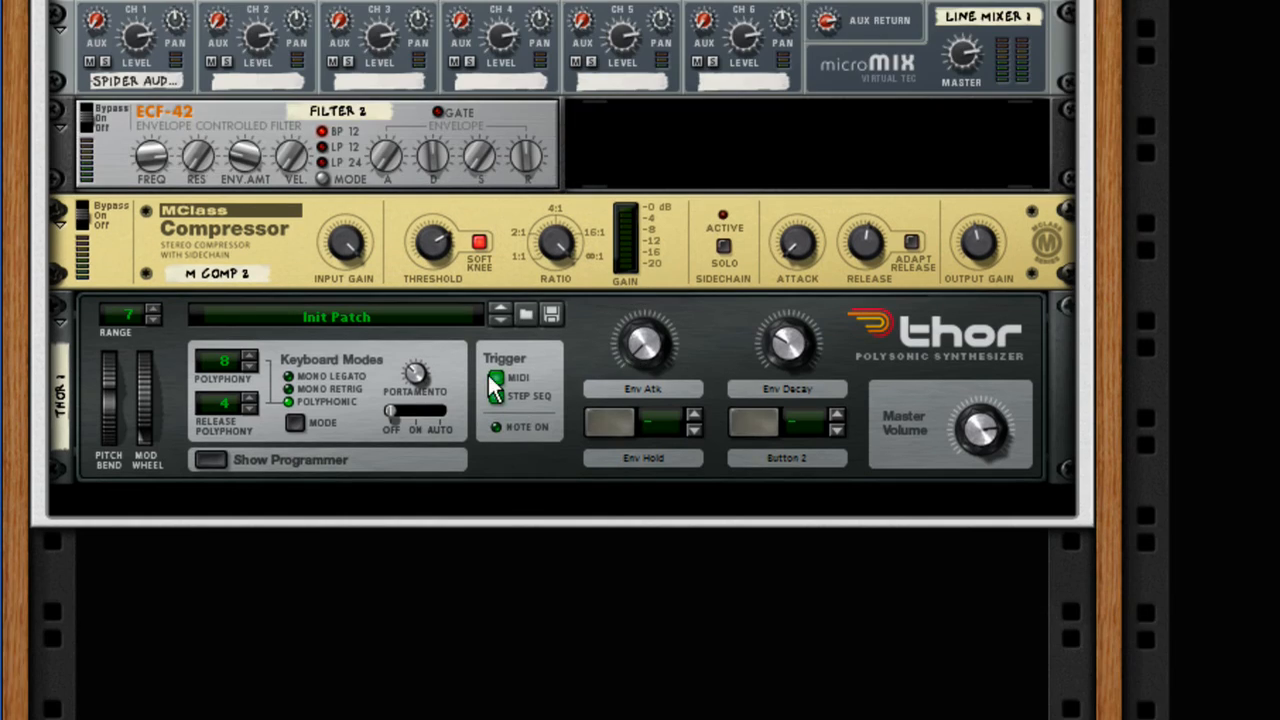
Create an unrouted RV7000 Advanced Reverb below Thor inside the Combinator, working from the rear of the rack
left_click(472, 444)
key("Tab")
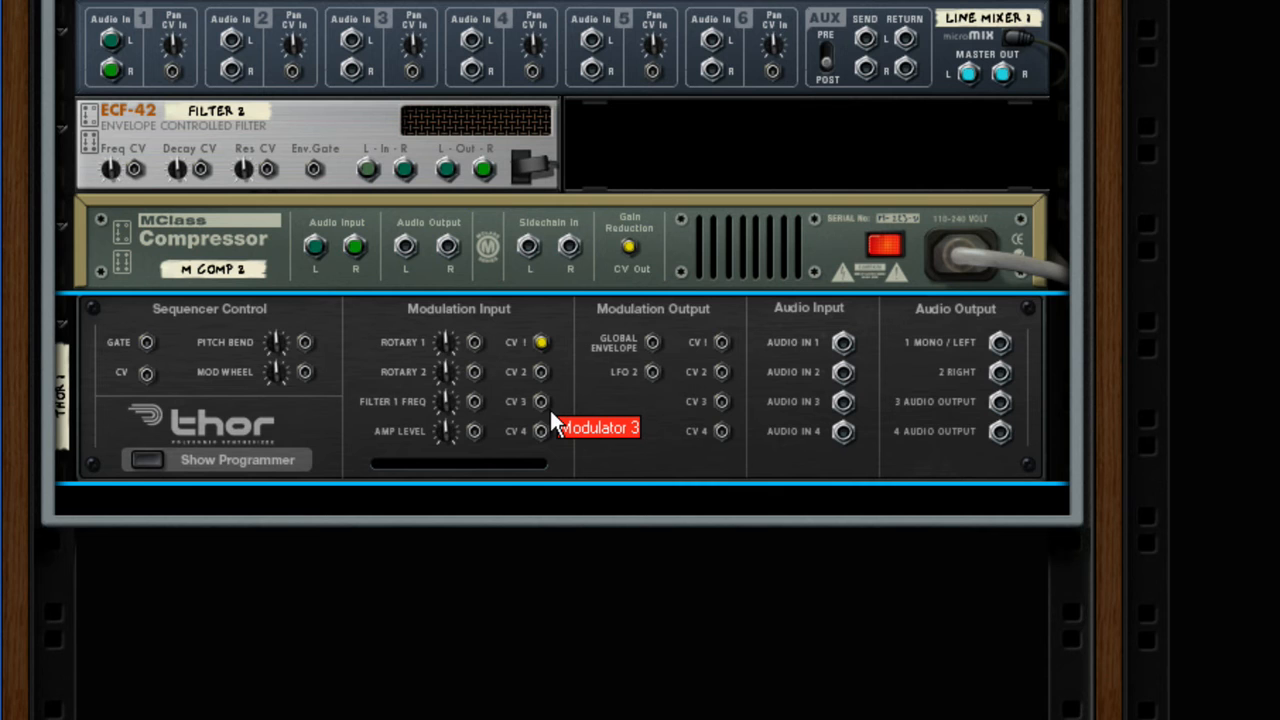
right_click(268, 468)
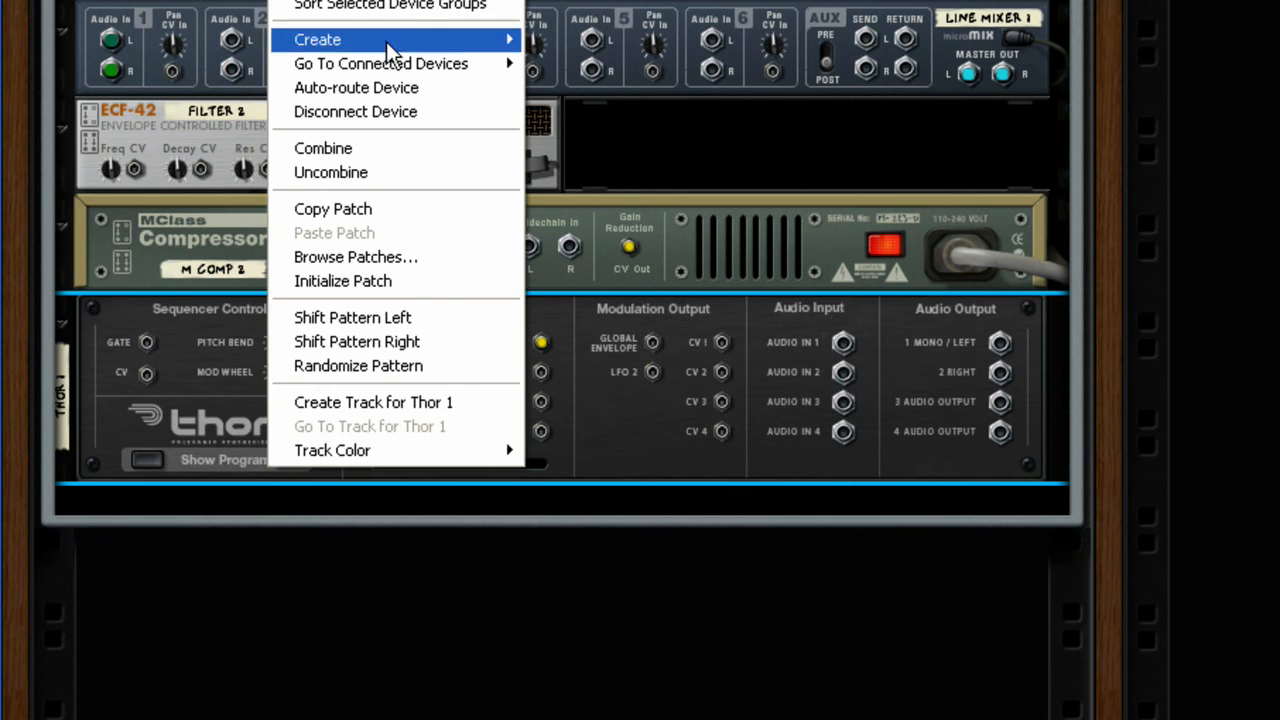
mouse_move(390, 40)
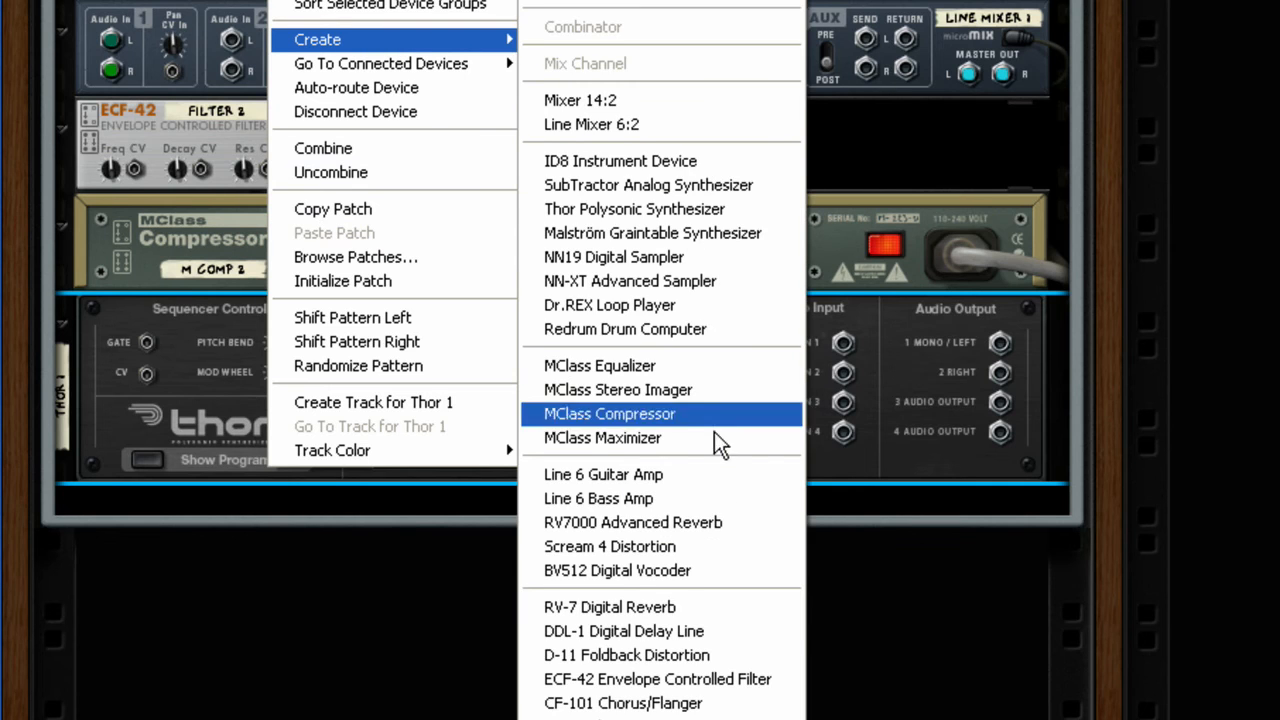
left_click(688, 515)
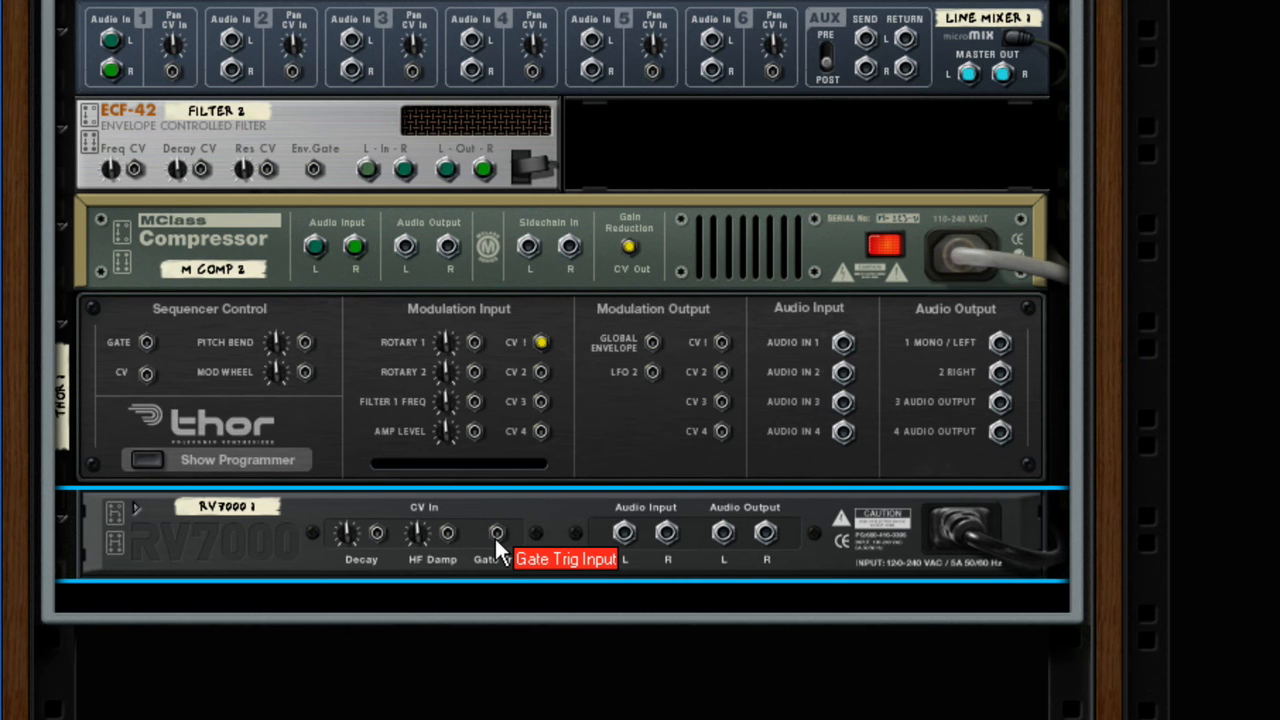
Map the Combinator's Rotary 4 to the RV7000's Dry/Wet parameter in the modulation routing
scroll(494, 536, "up", 1)
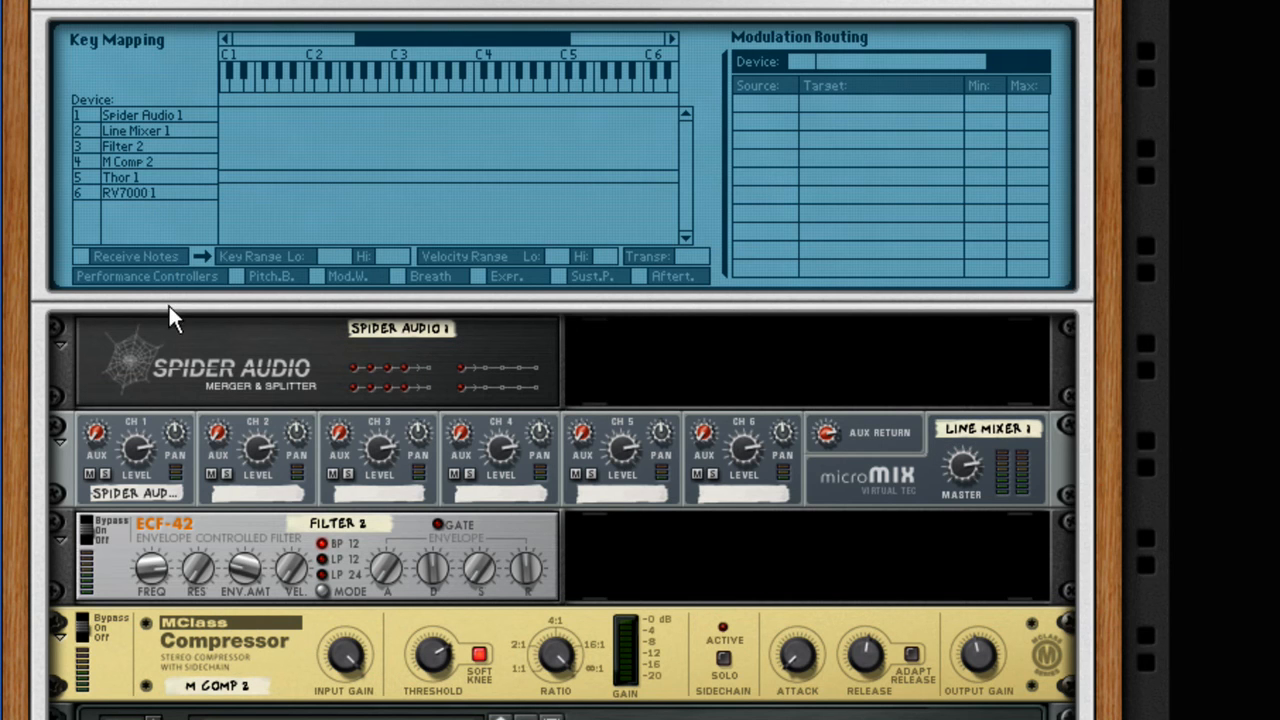
left_click(138, 193)
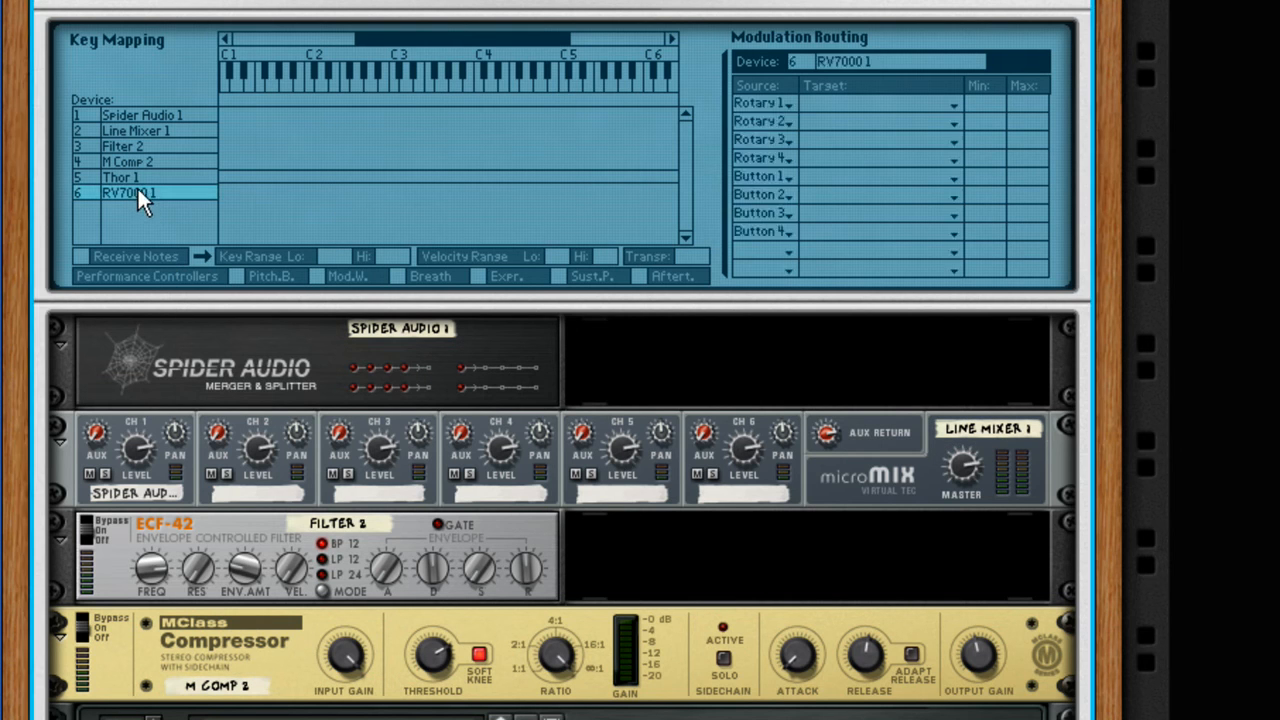
left_click(822, 158)
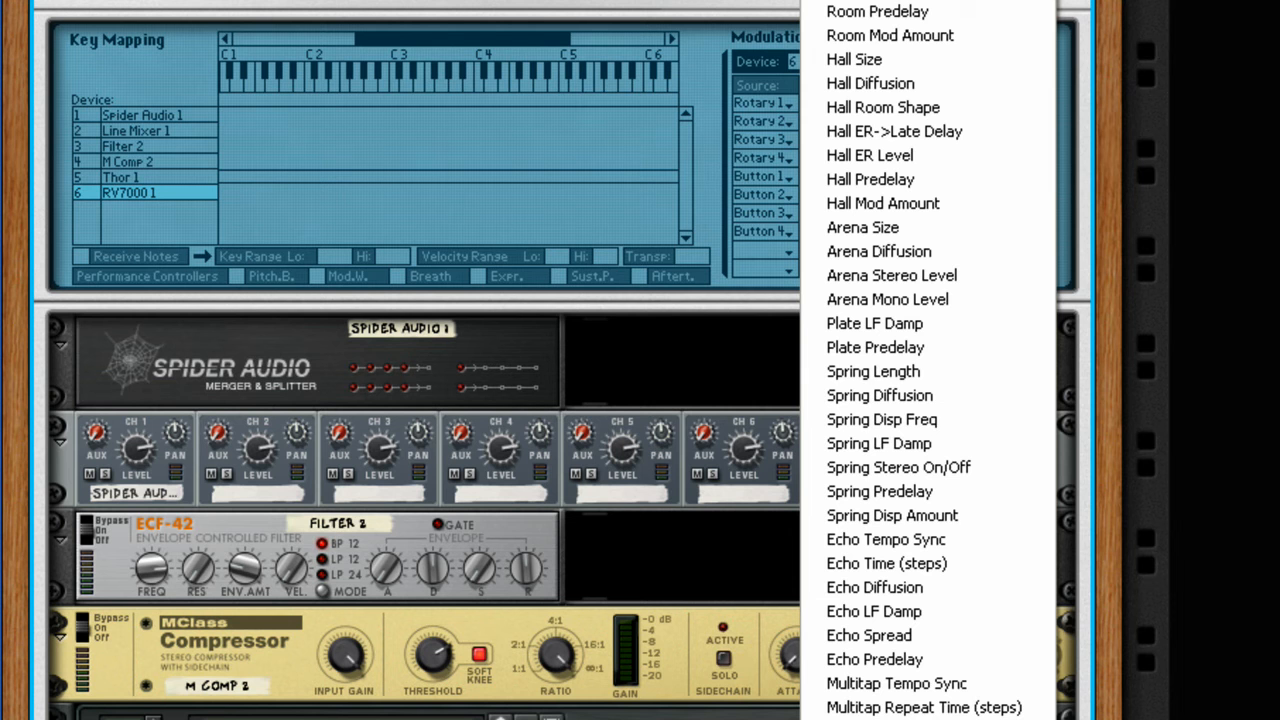
left_click(900, 1)
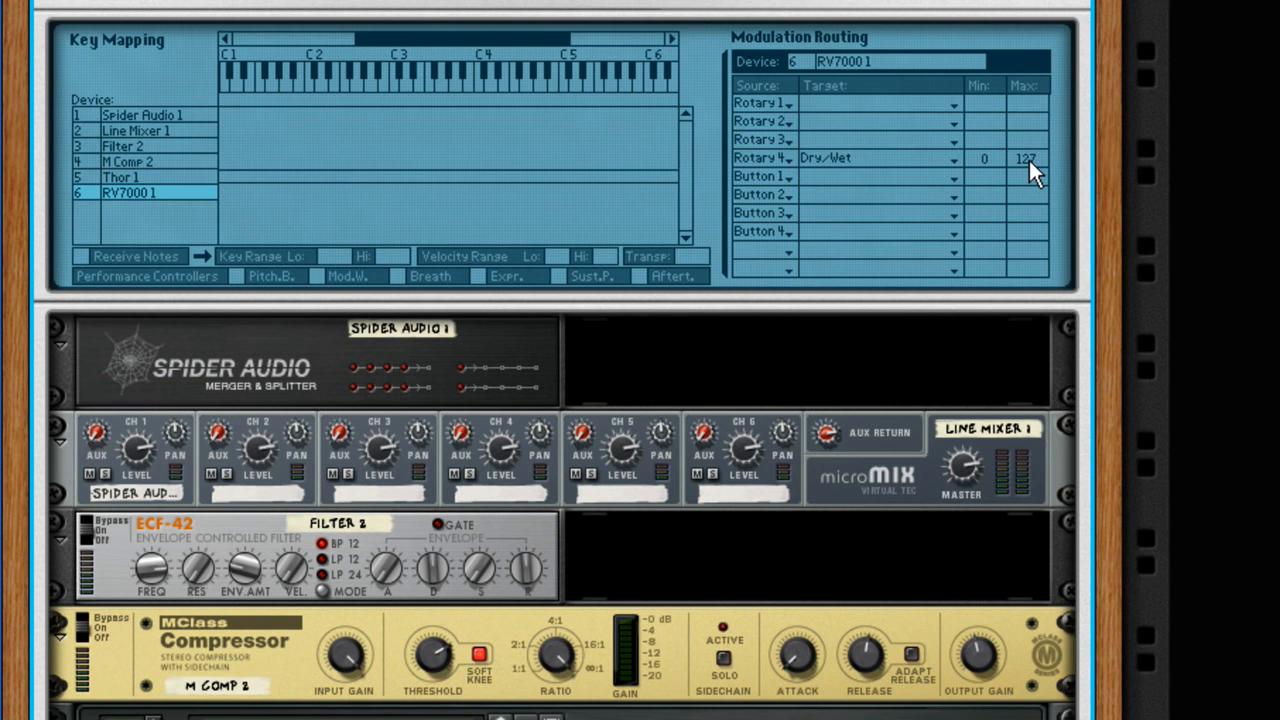
On the rear, cable the Spider Audio split output into the RV7000's audio input and the RV7000's output into line mixer channel 1
scroll(822, 252, "down", 5)
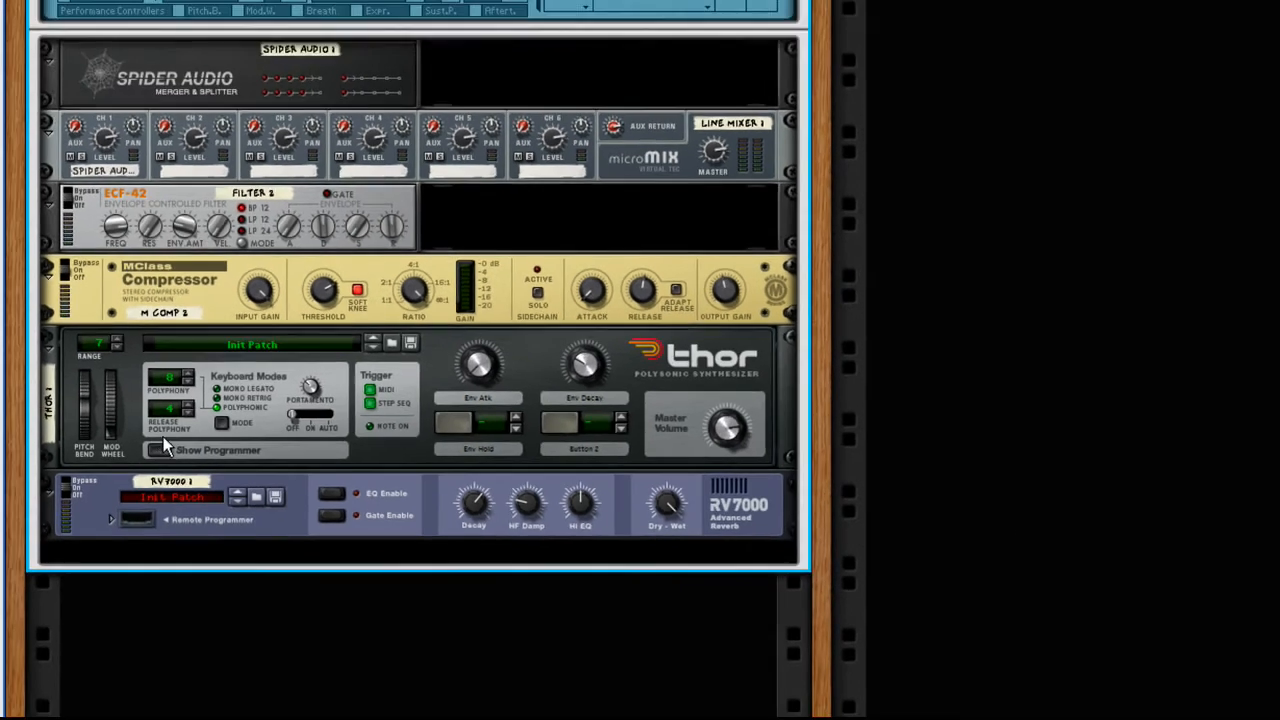
key("Tab")
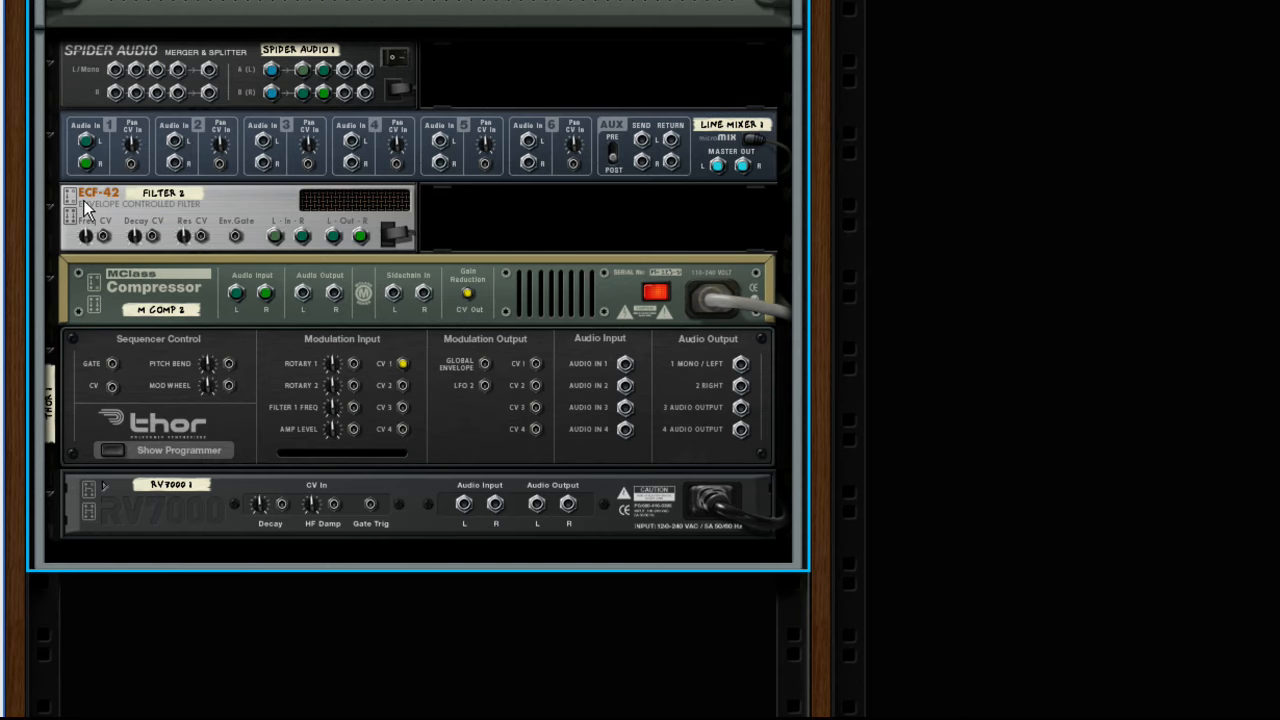
left_click(327, 72)
left_click_drag(327, 70, 519, 84)
left_click_drag(323, 70, 90, 148)
scroll(88, 150, "up", 3)
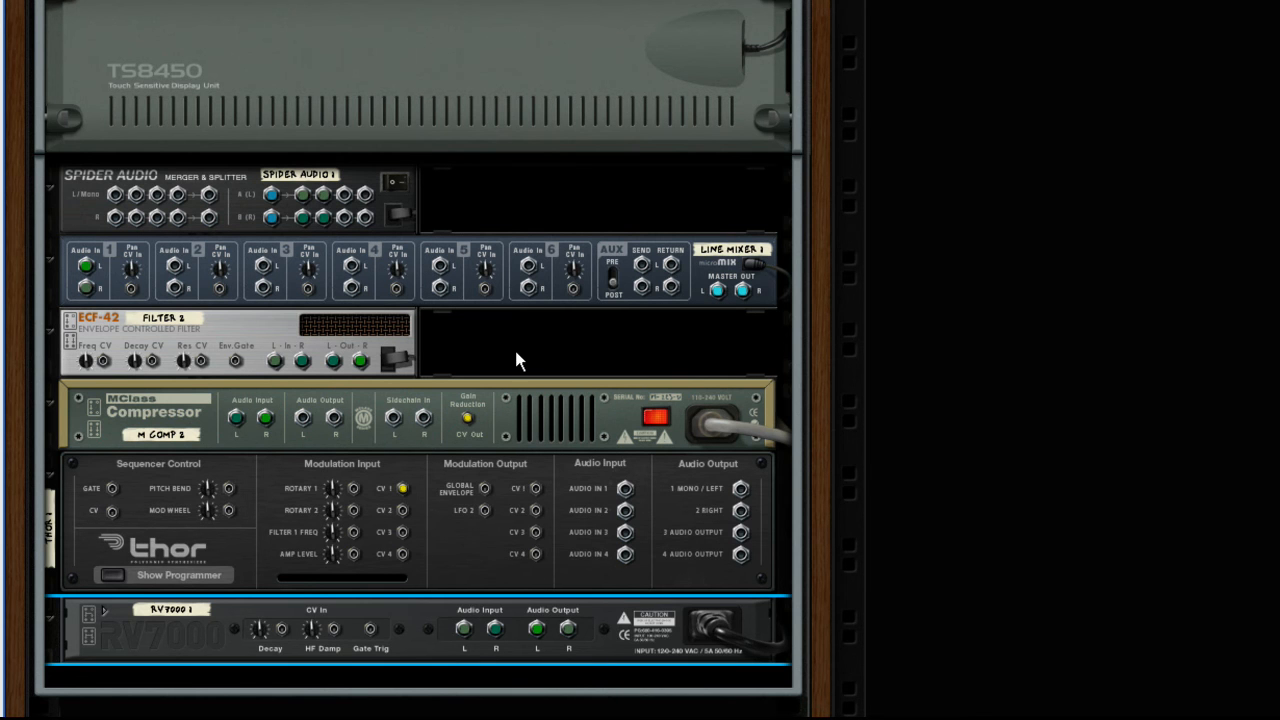
Return to the front of the rack and label the Combinator's Rotary 4 as Dry/Wet
key("Tab")
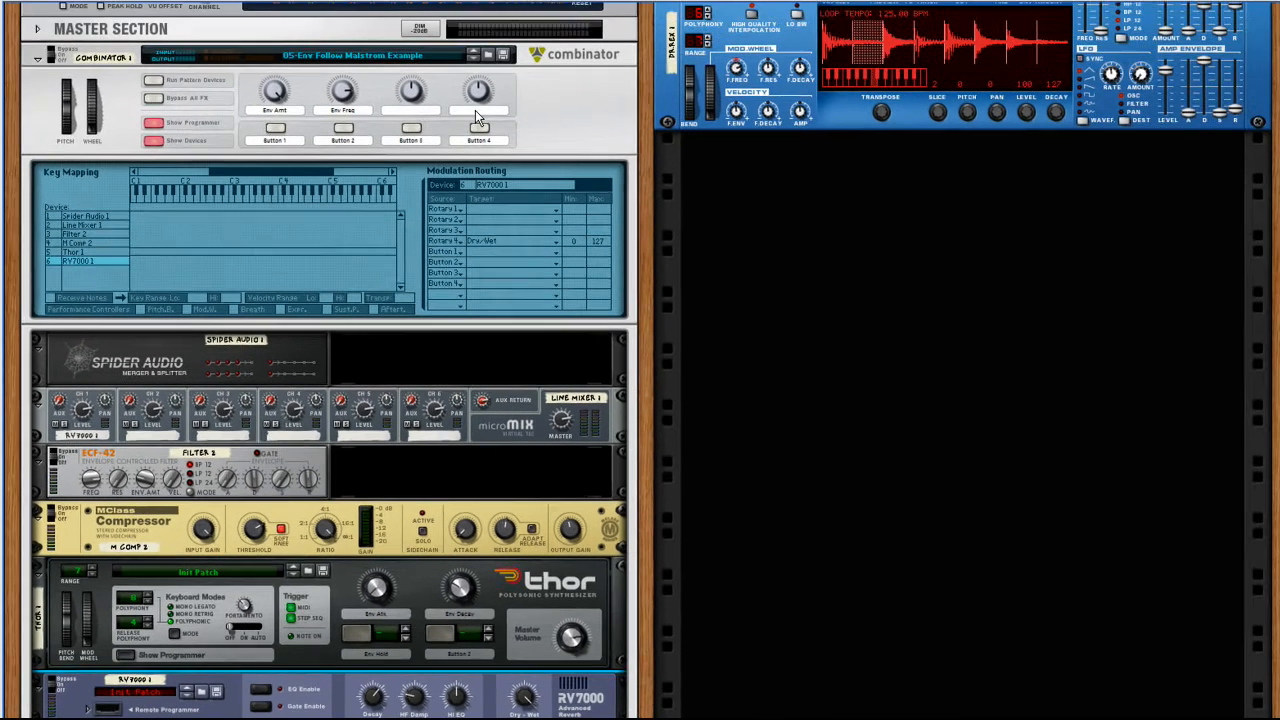
double_click(475, 110)
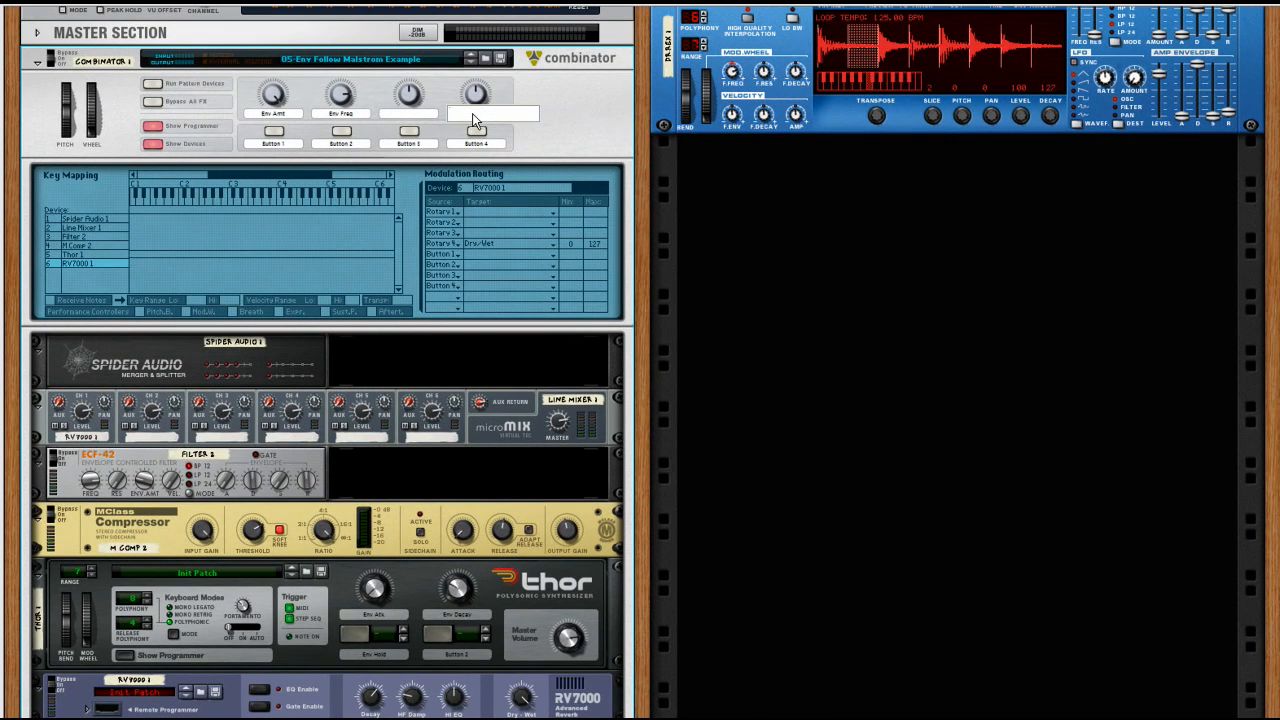
type("Dry/Wet")
key("Return")
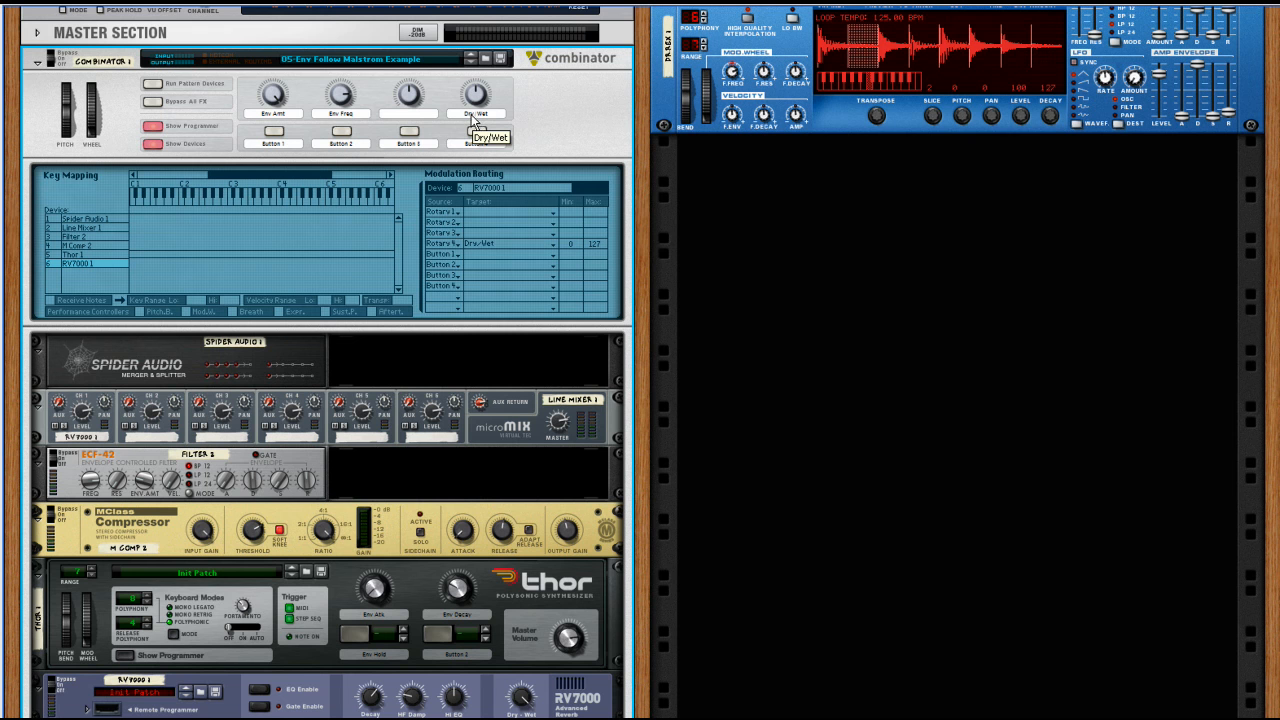
Connect Thor's CV 1 modulation output to the Combinator's Rotary 4 CV input on the rear, with the input amount at 127
key("Tab")
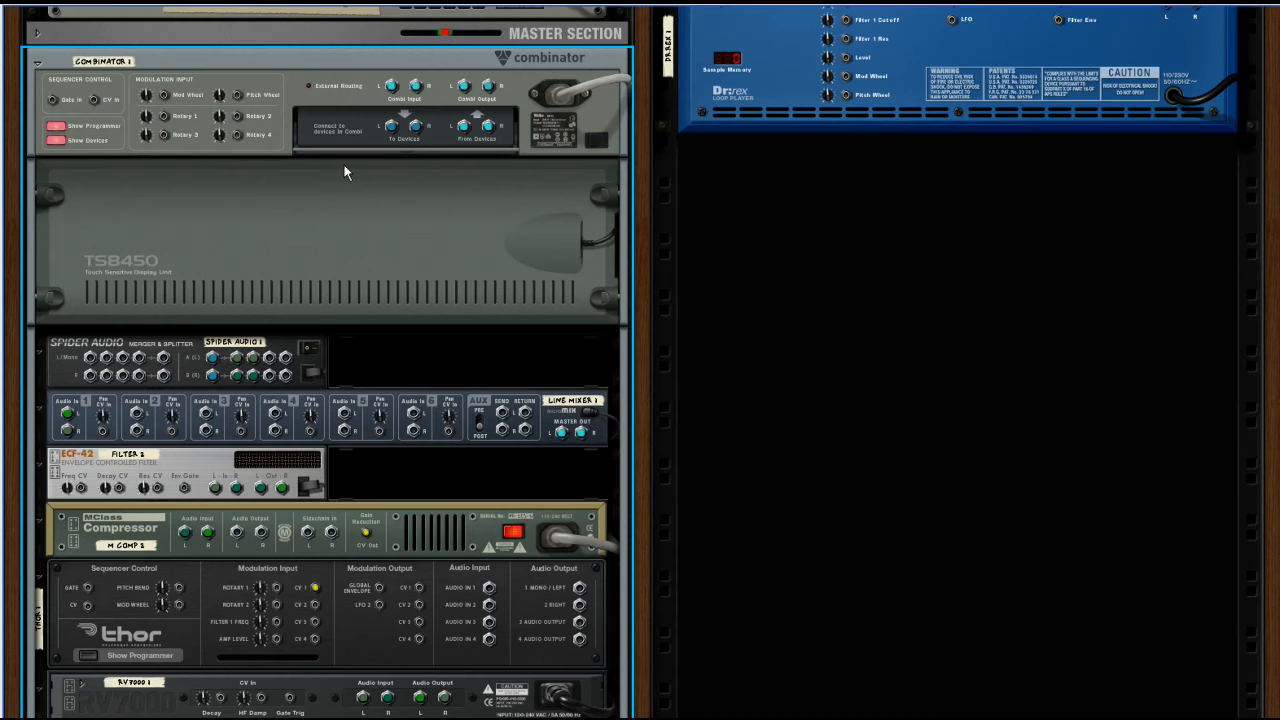
scroll(330, 300, "down", 5)
left_click_drag(418, 443, 229, 99)
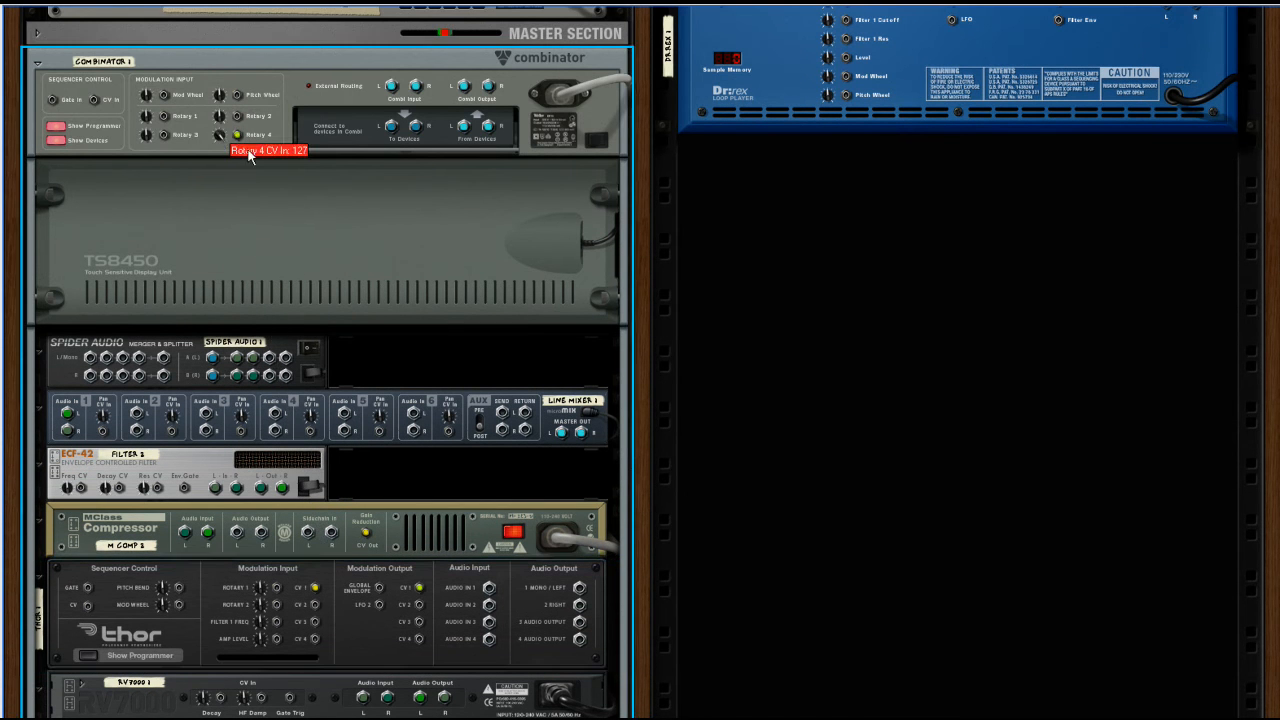
key("Tab")
scroll(466, 316, "up", 1)
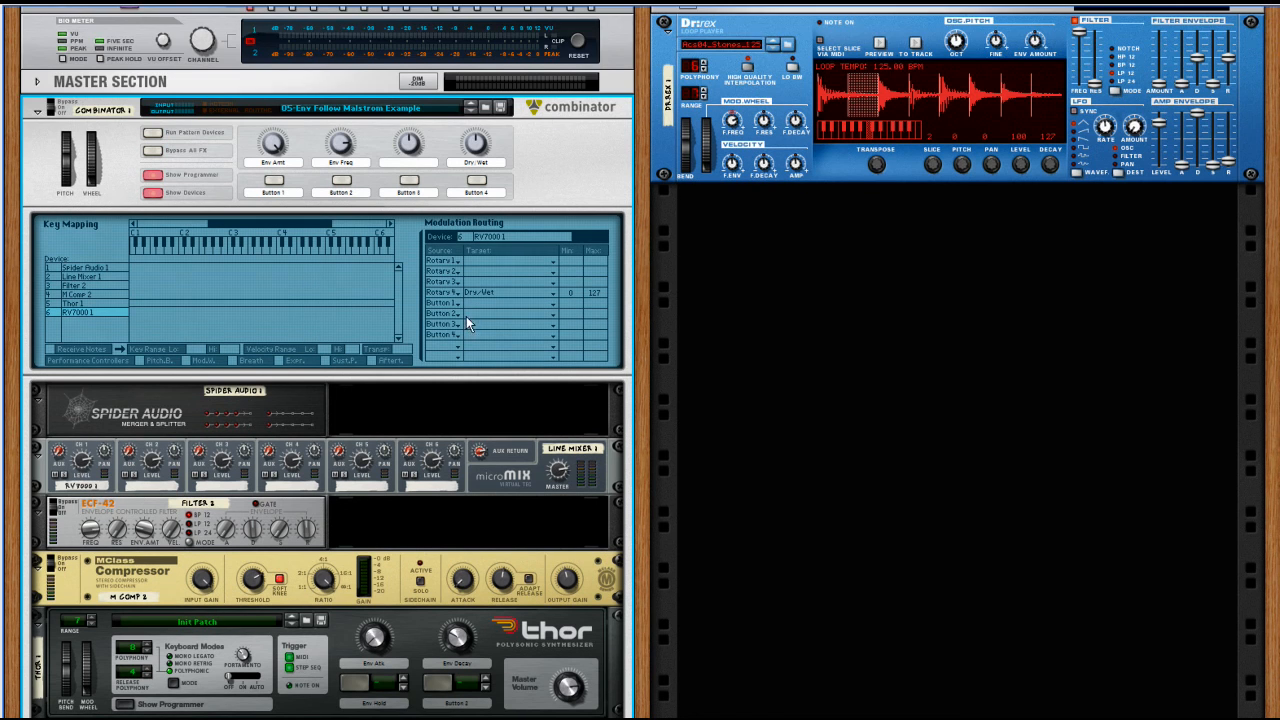
Turn down the Combinator's Dry/Wet rotary and check how the RV7000's Dry/Wet knob responds while the loop plays
scroll(483, 670, "down", 2)
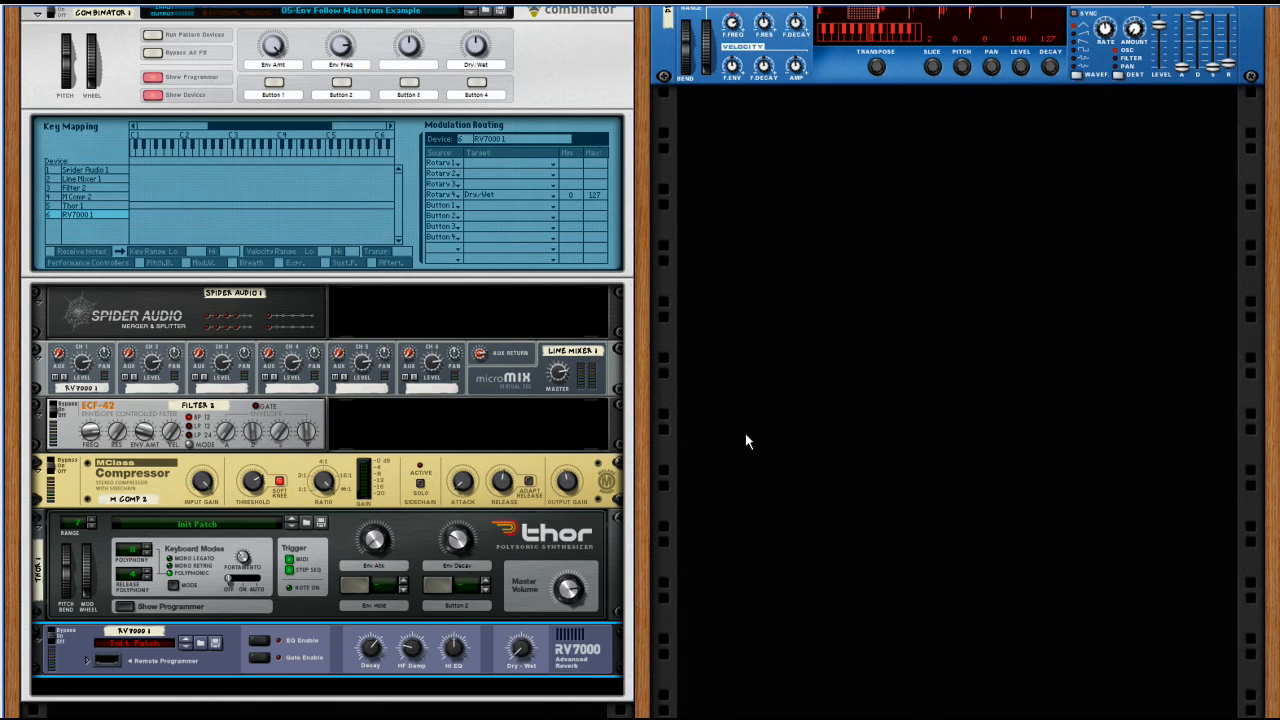
scroll(730, 445, "up", 3)
left_click_drag(472, 192, 472, 247)
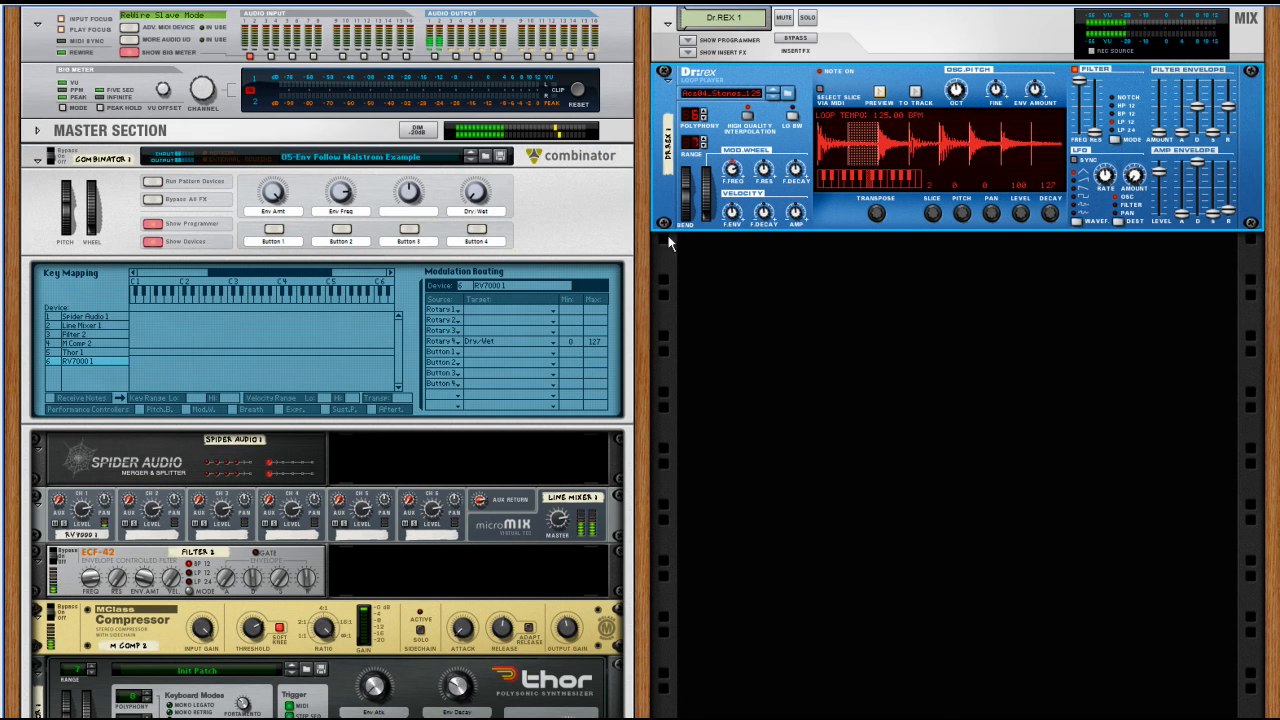
scroll(316, 472, "down", 5)
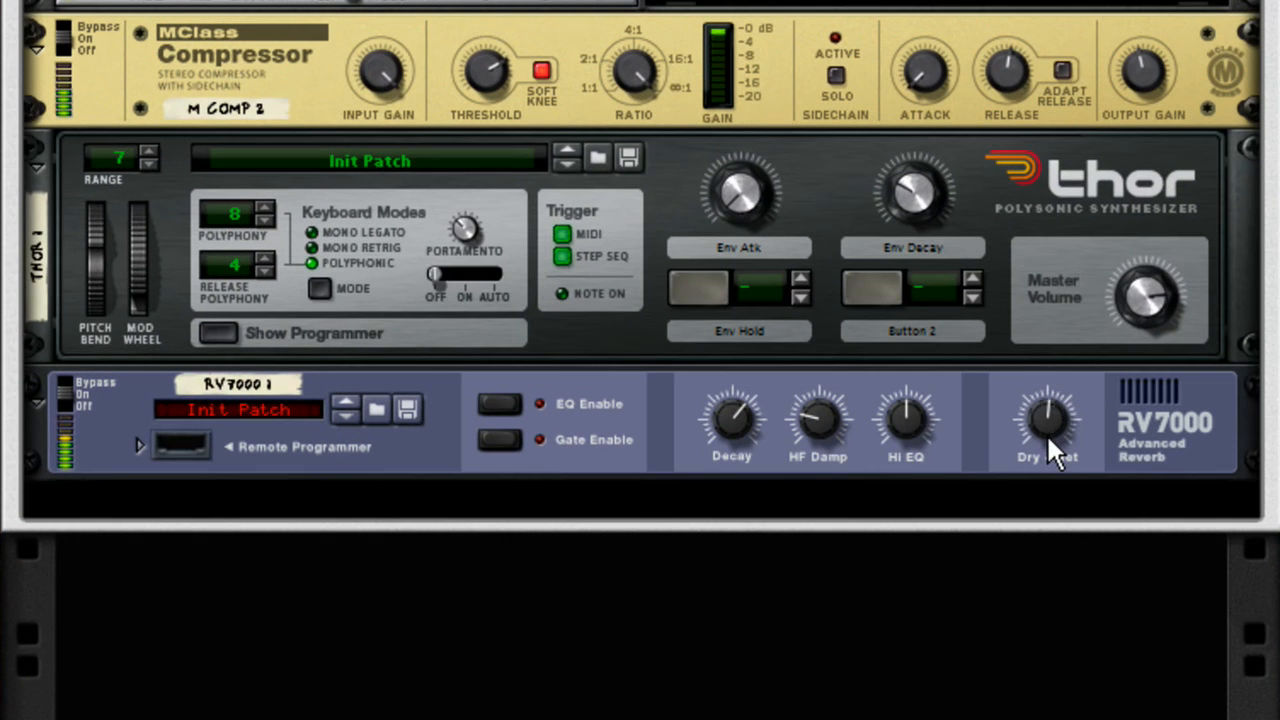
mouse_move(1046, 433)
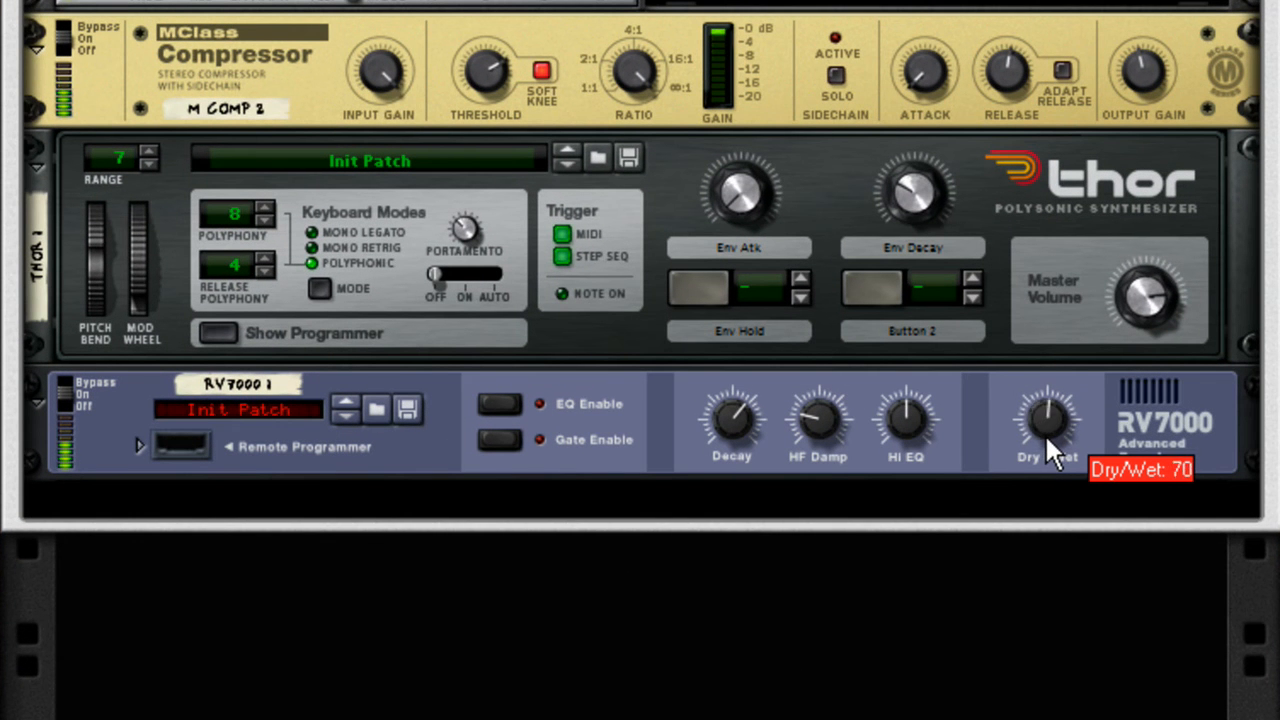
left_click_drag(1046, 437, 1044, 433)
left_click_drag(1045, 436, 1048, 436)
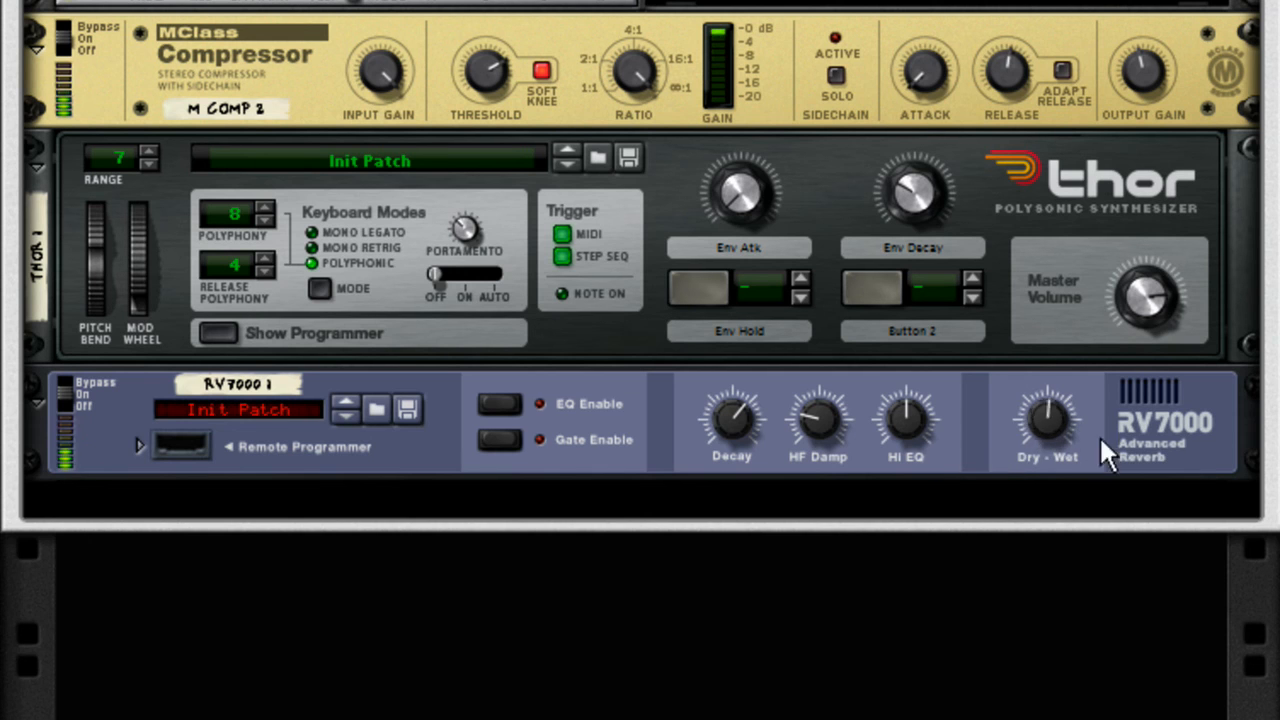
Set the compressor's threshold to -16.7 dB and adjust Thor's Env Decay rotary
scroll(640, 360, "up", 5)
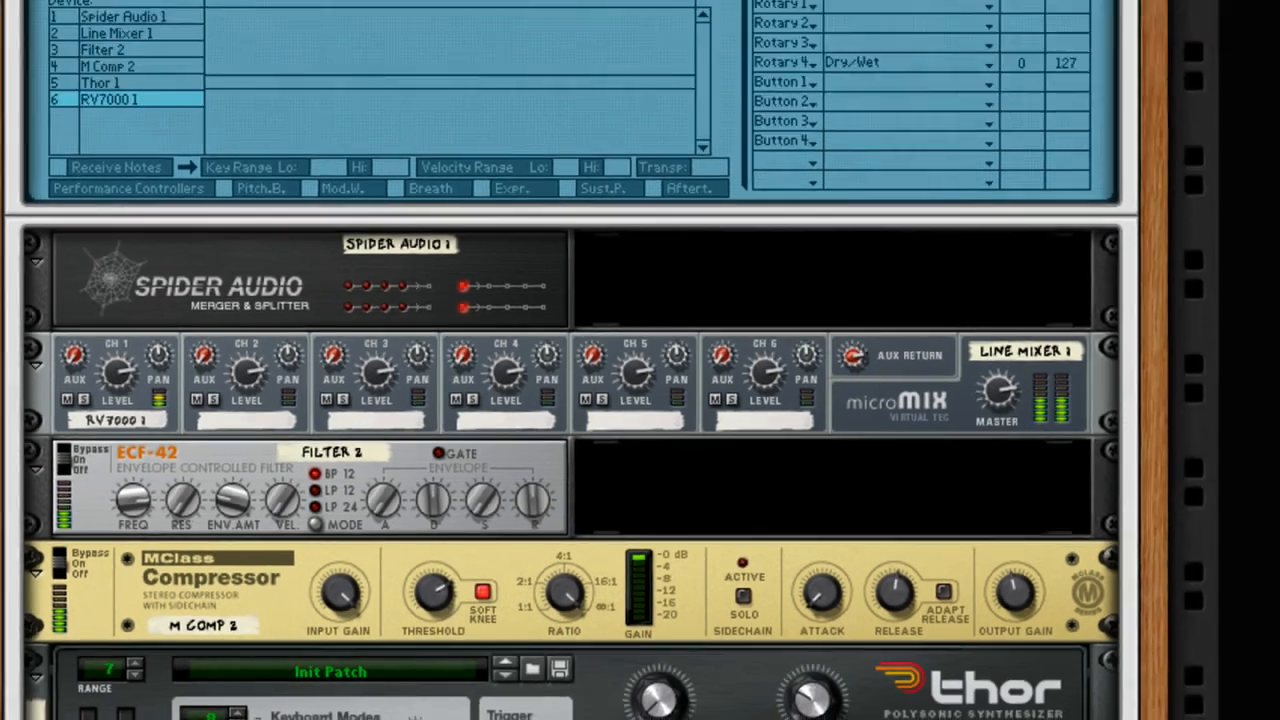
scroll(548, 577, "down", 3)
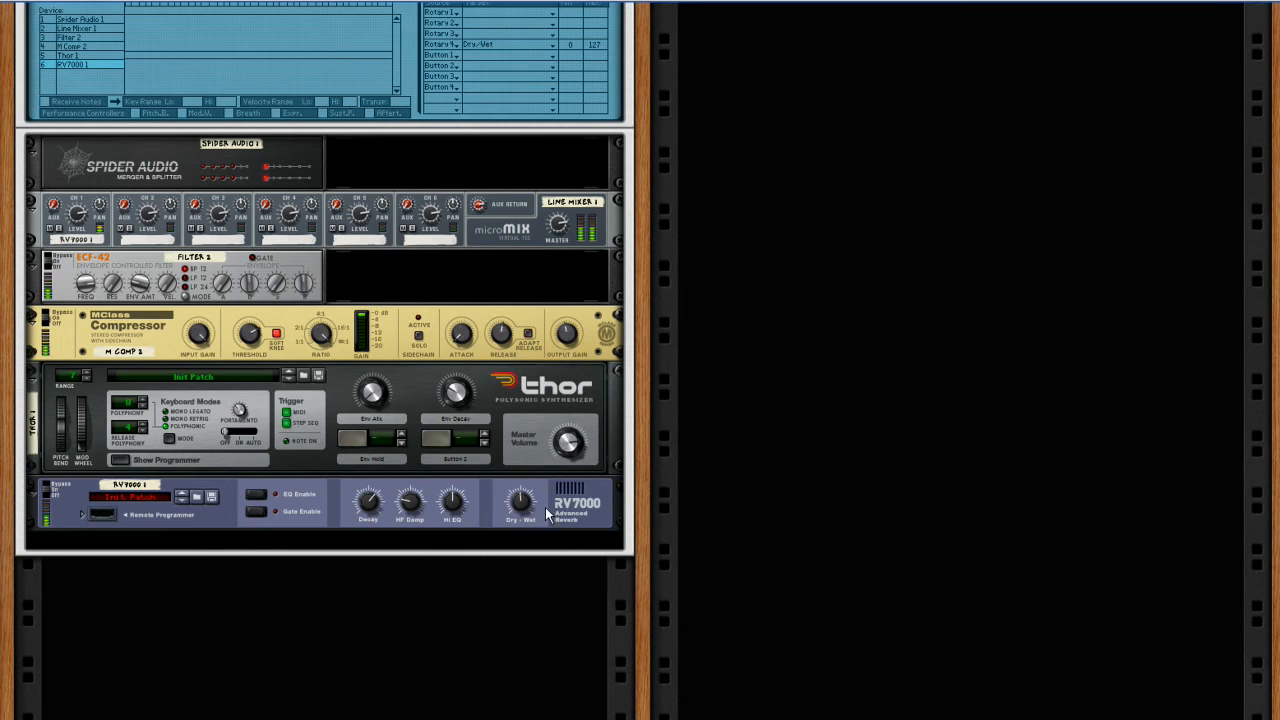
left_click(251, 339)
left_click_drag(251, 340, 250, 349)
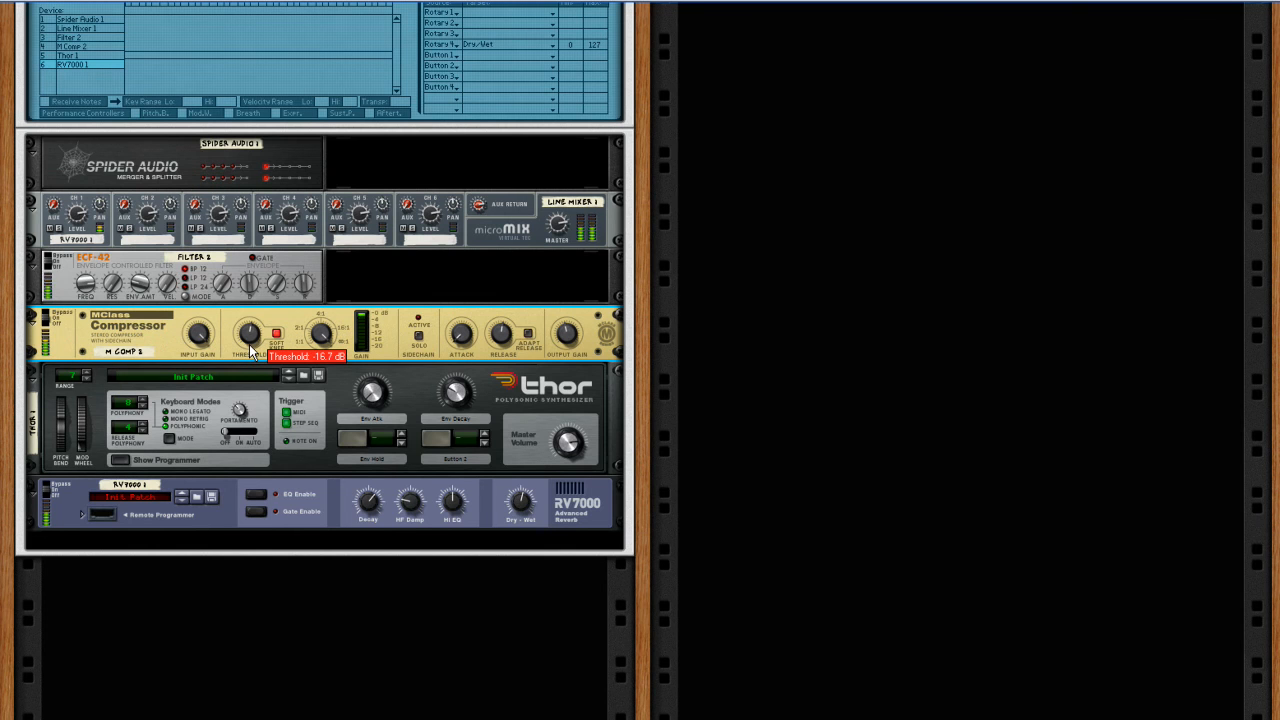
key("Tab")
key("Tab")
left_click(455, 408)
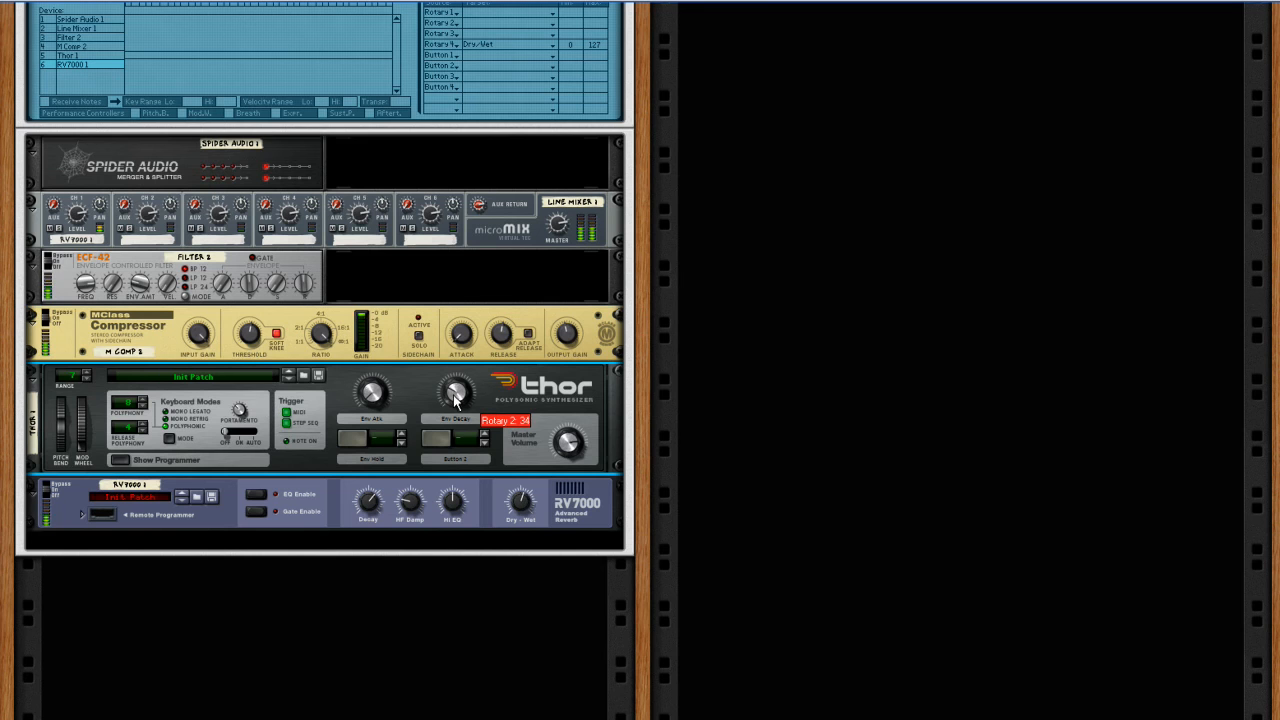
left_click_drag(456, 403, 457, 399)
Load the ALL Big Blue patch from the Reason Factory Sound Bank's RV7000 Patches into the reverb
left_click(197, 497)
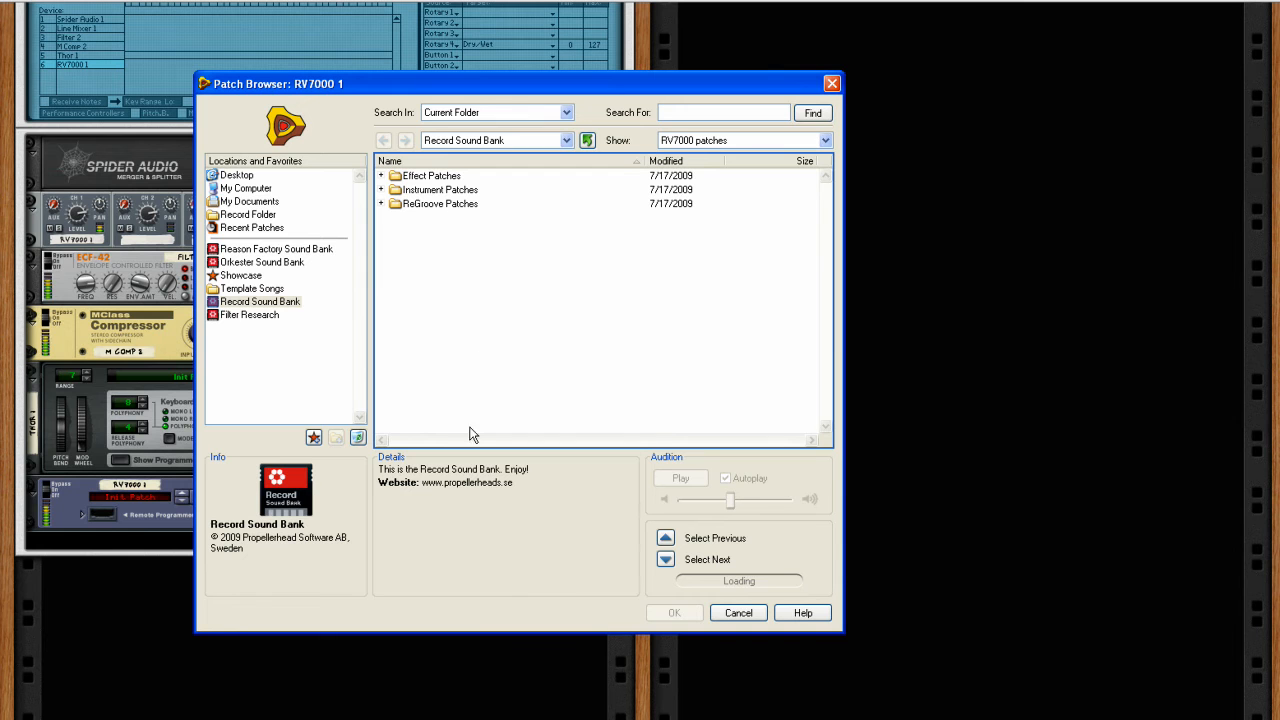
left_click(263, 250)
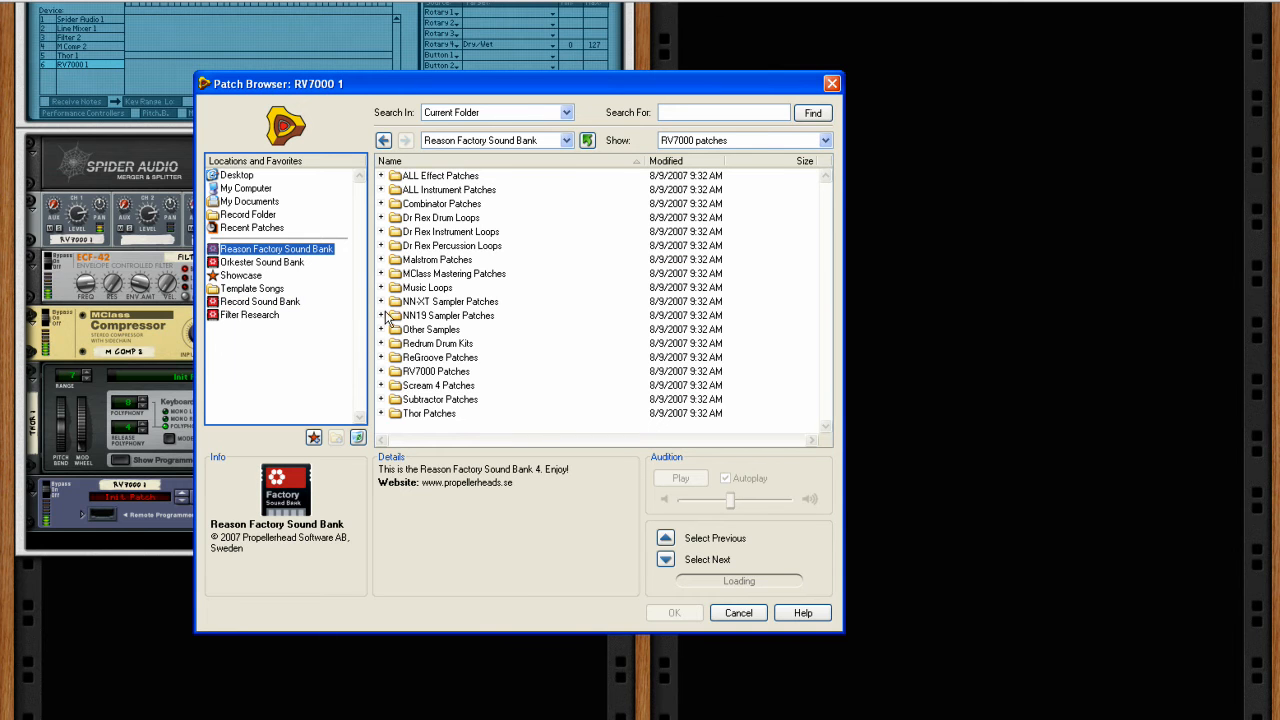
left_click(380, 371)
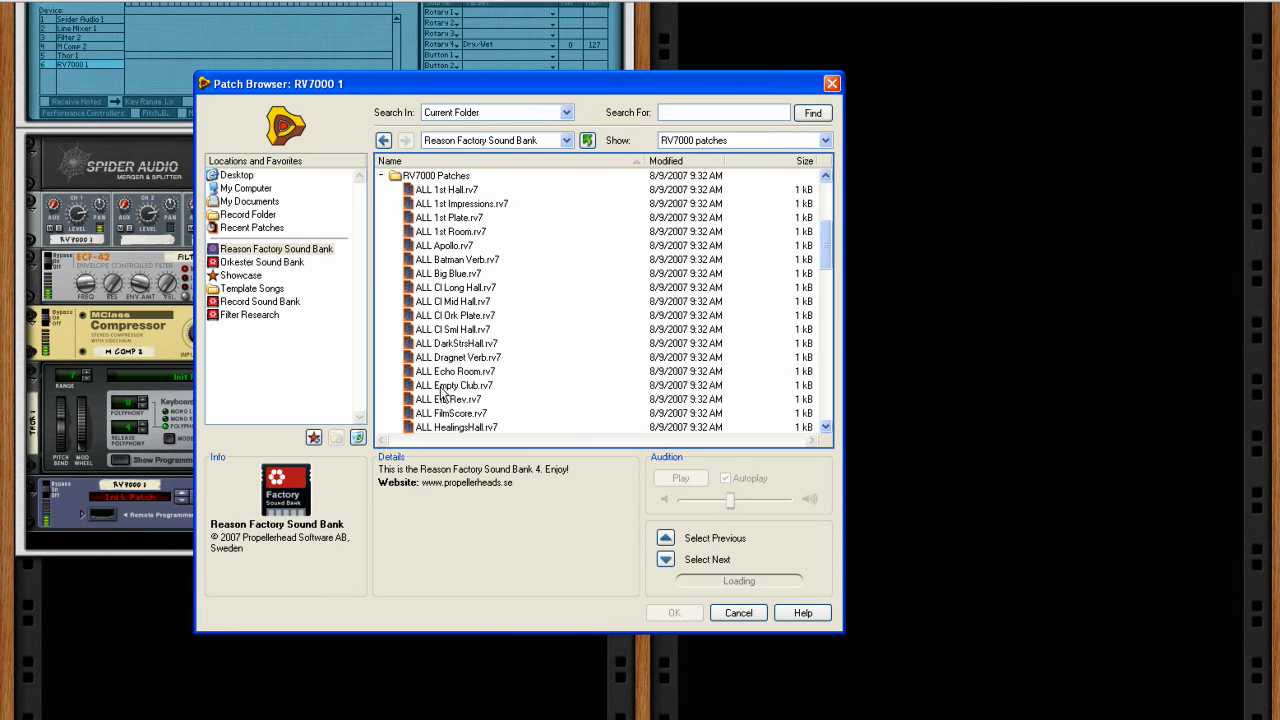
left_click(453, 289)
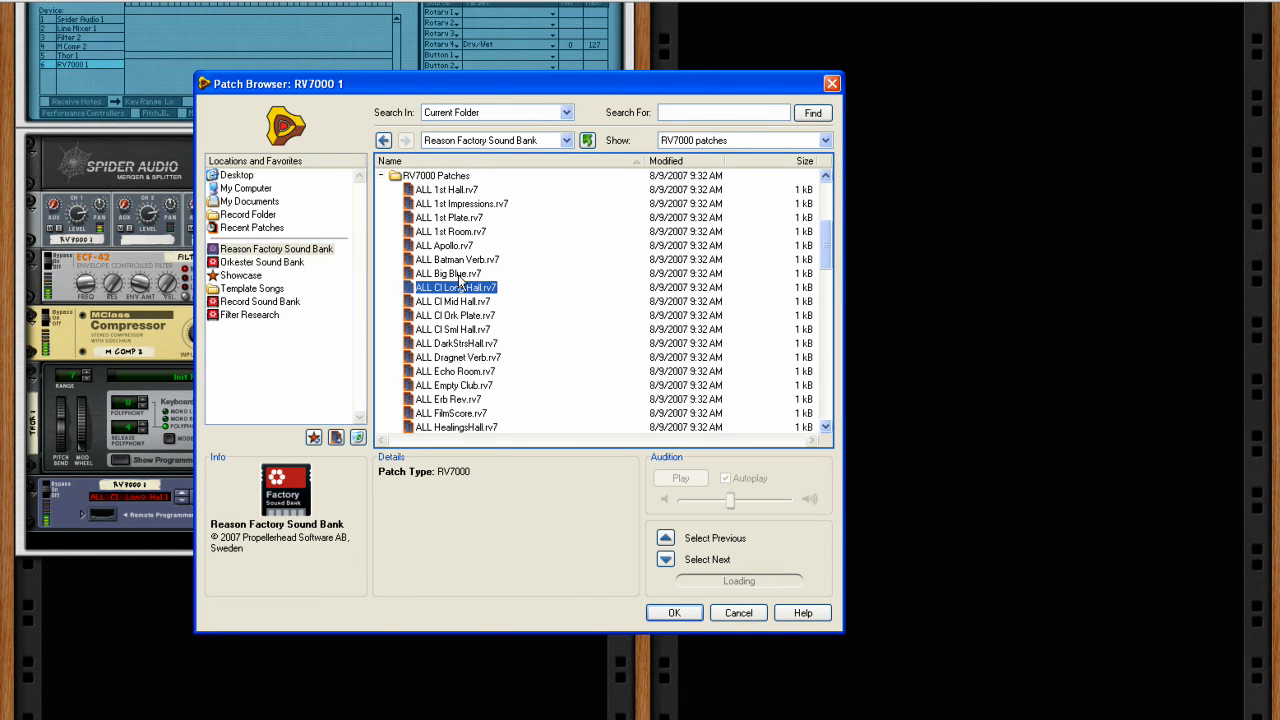
key("Up")
left_click(678, 615)
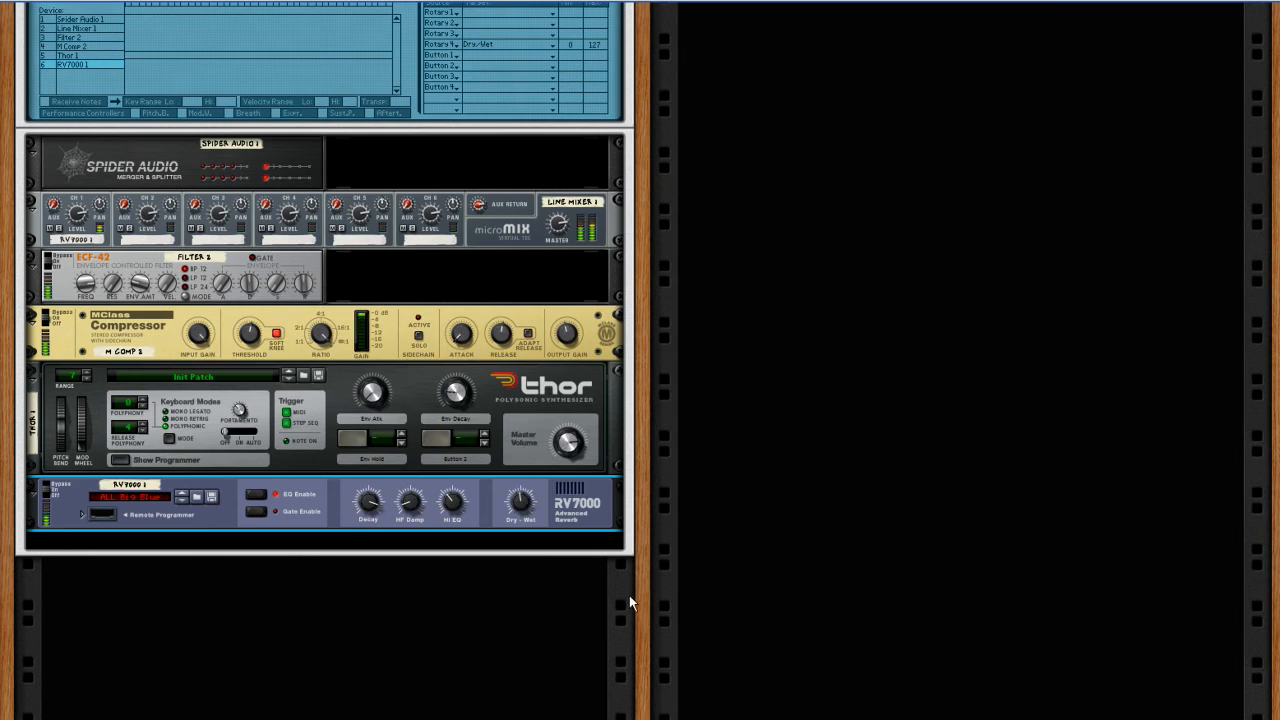
Adjust Thor's Env Atk rotary for the envelope driving the reverb mix
left_click(494, 402)
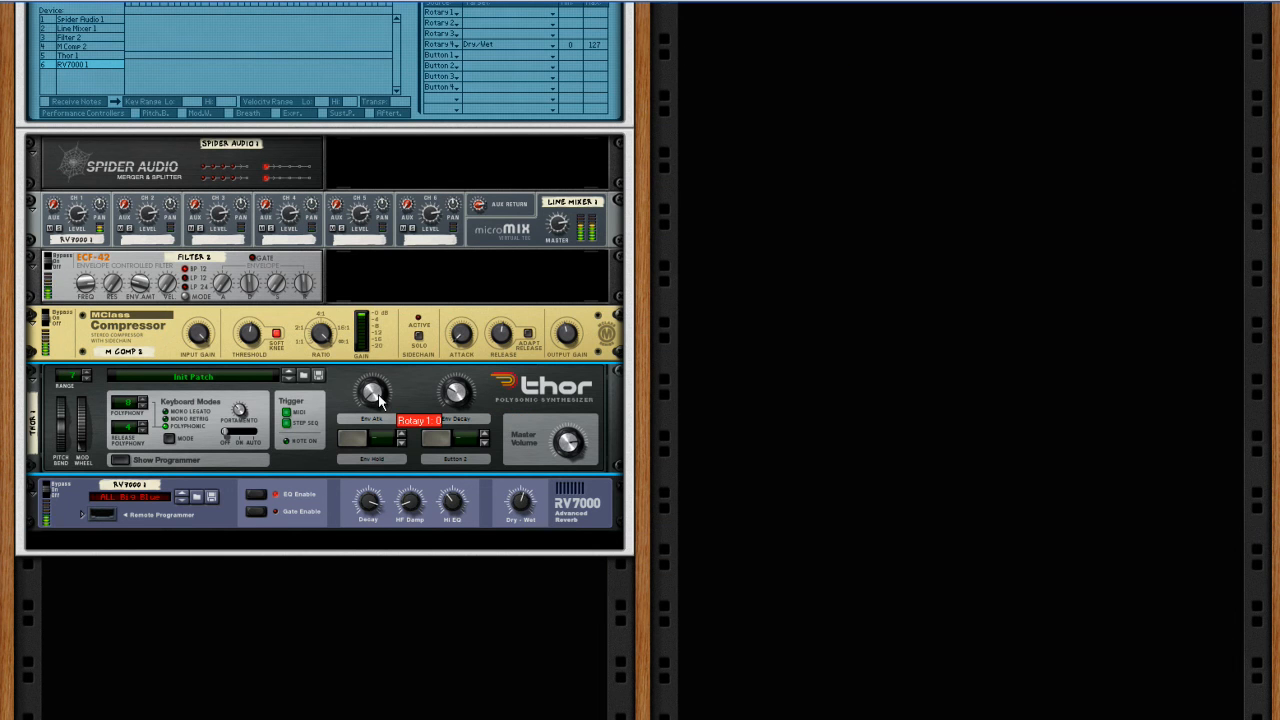
left_click_drag(378, 389, 378, 387)
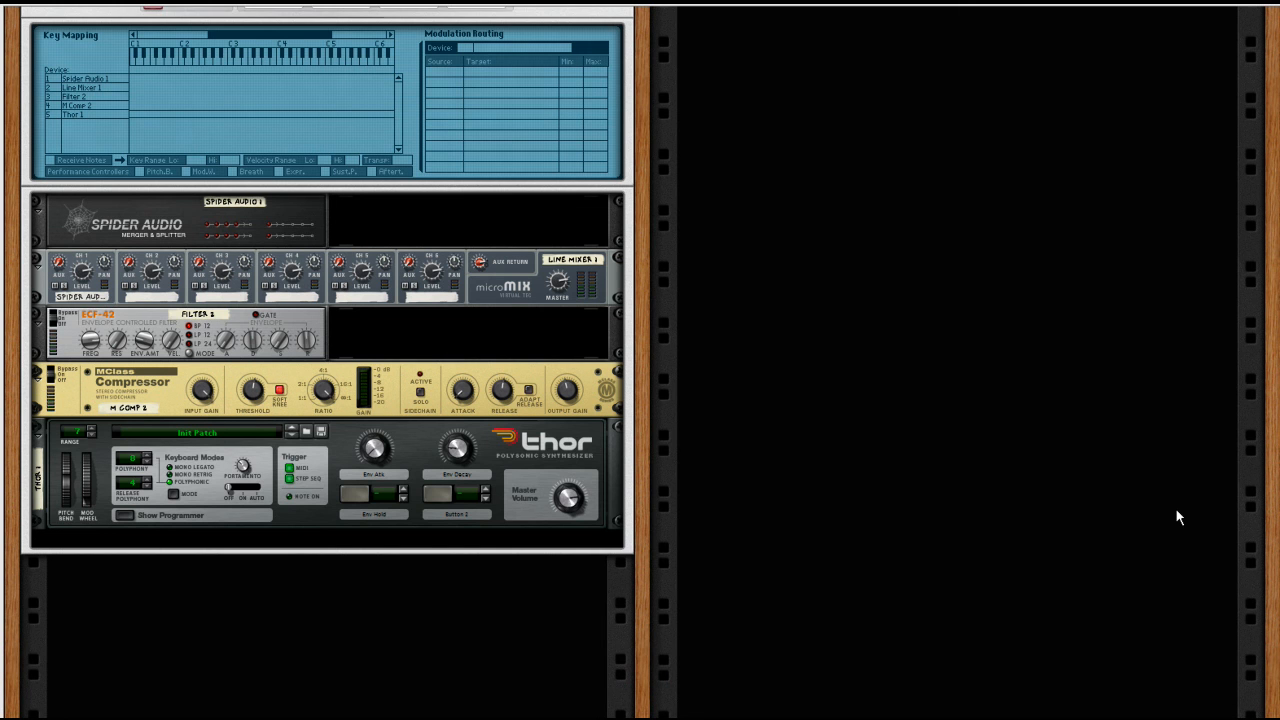
Create a Line 6 Bass Amp below Thor inside the Combinator and check its rear connections
right_click(320, 540)
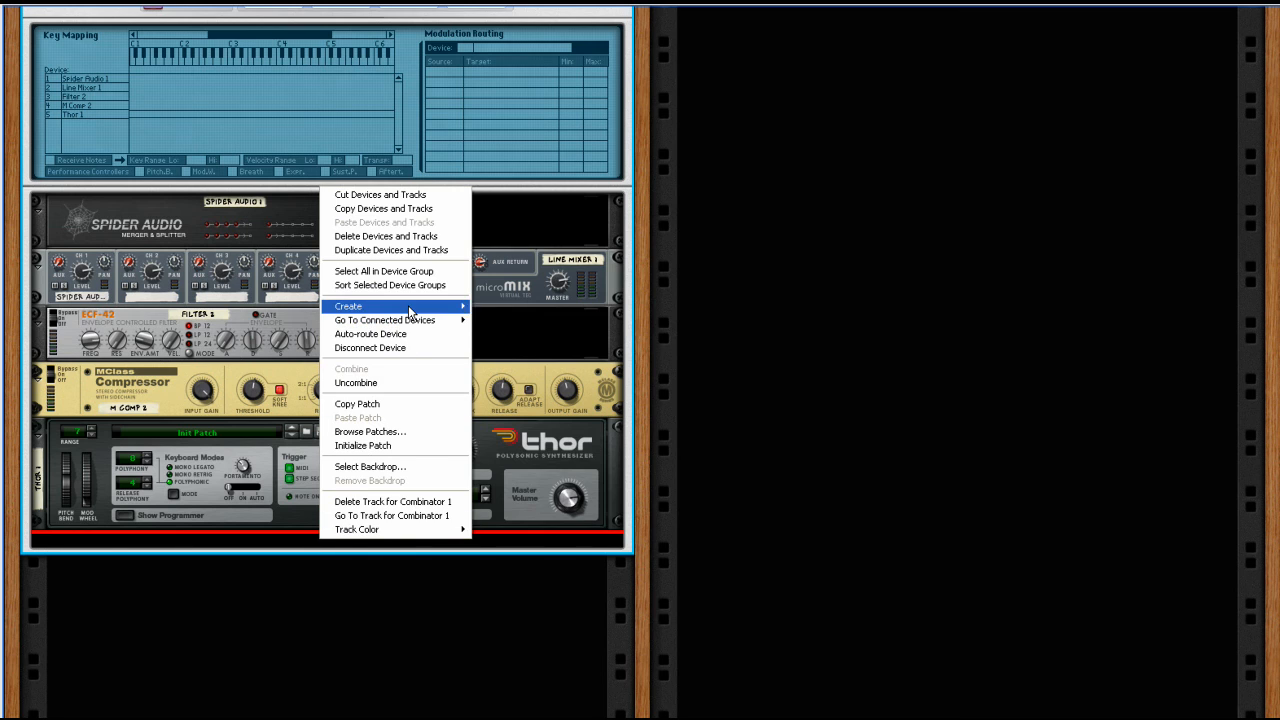
mouse_move(408, 305)
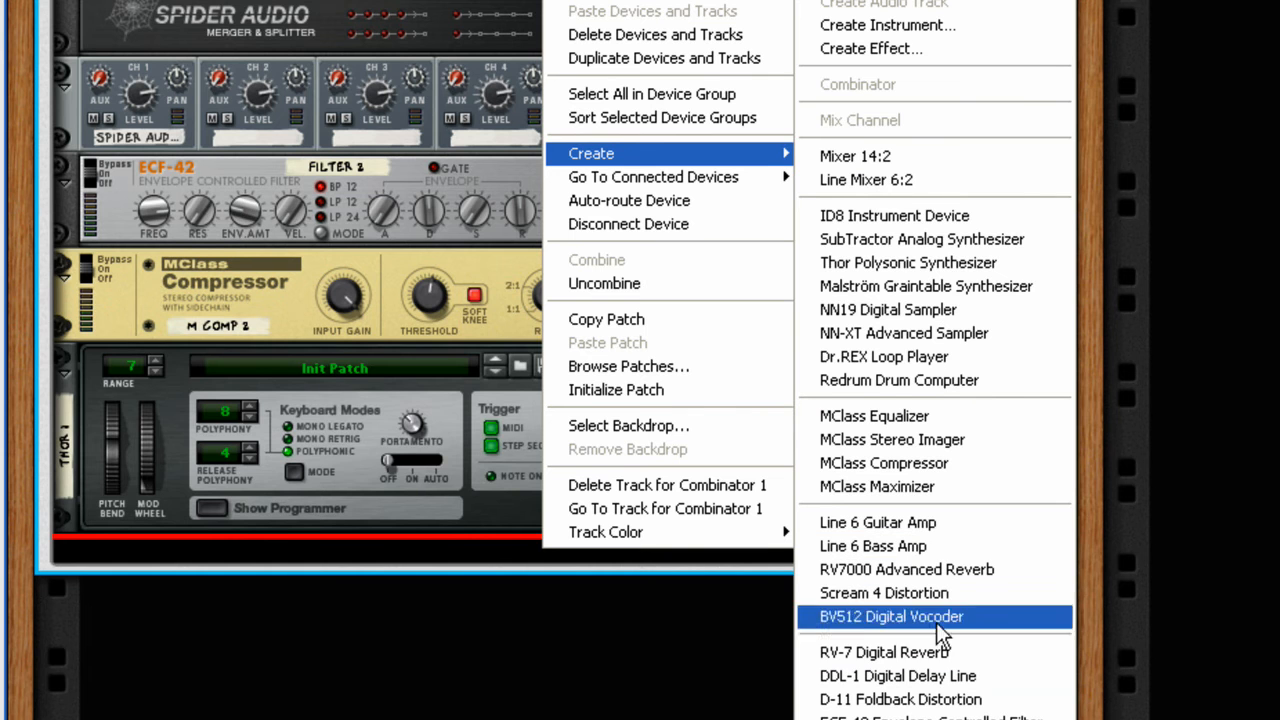
left_click(952, 543)
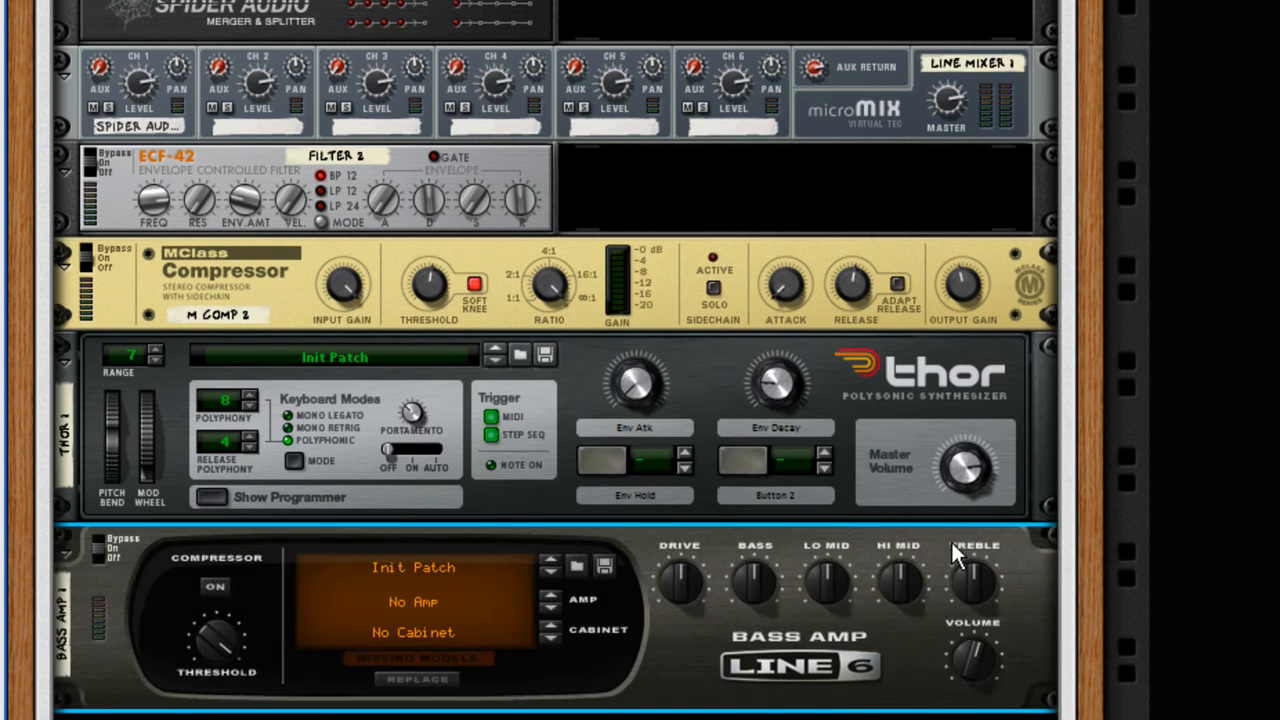
key("Tab")
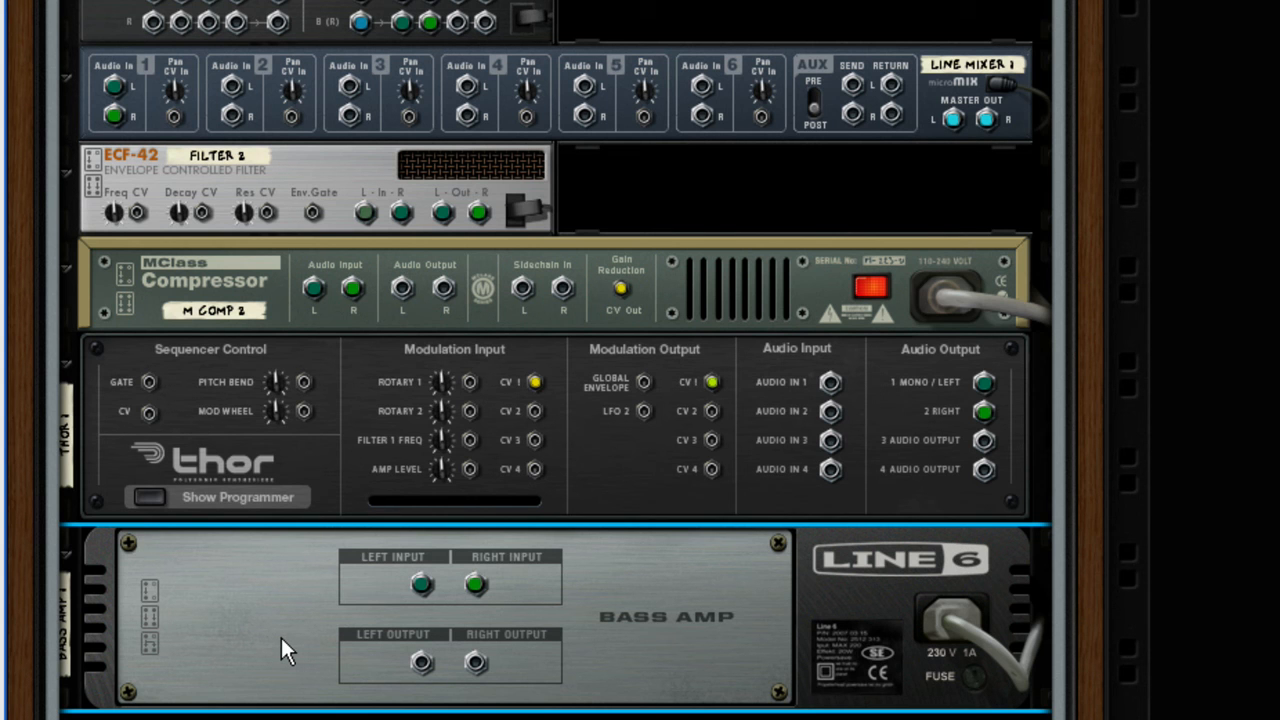
key("Tab")
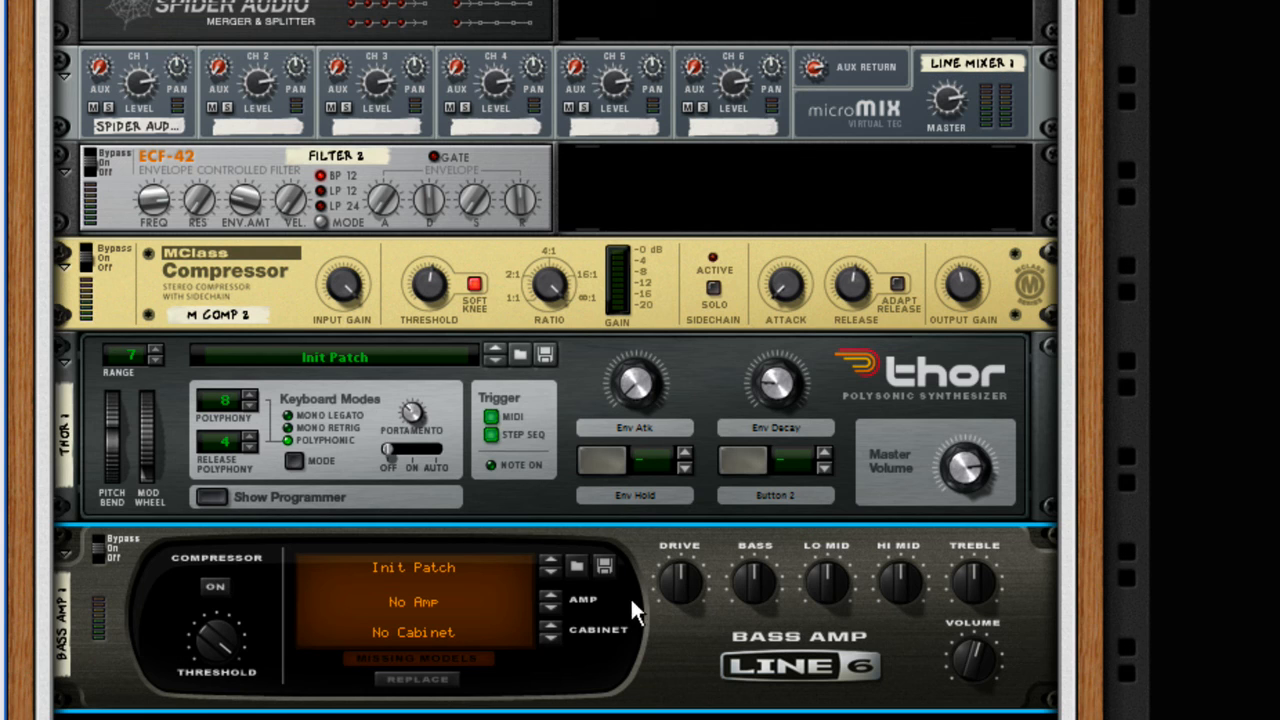
Route the Spider Audio split into the Bass Amp inputs and the amp's output into Line Mixer channel 1, replacing that channel's previous cables
key("Tab")
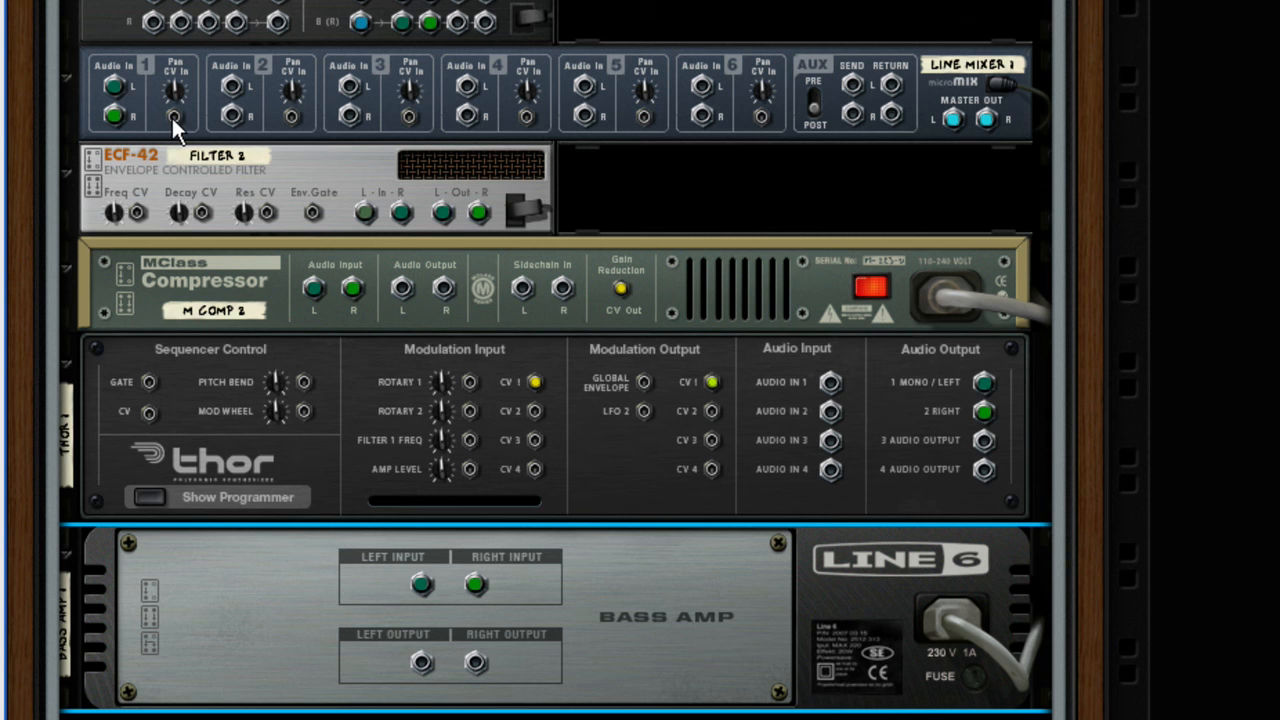
left_click_drag(117, 90, 157, 105)
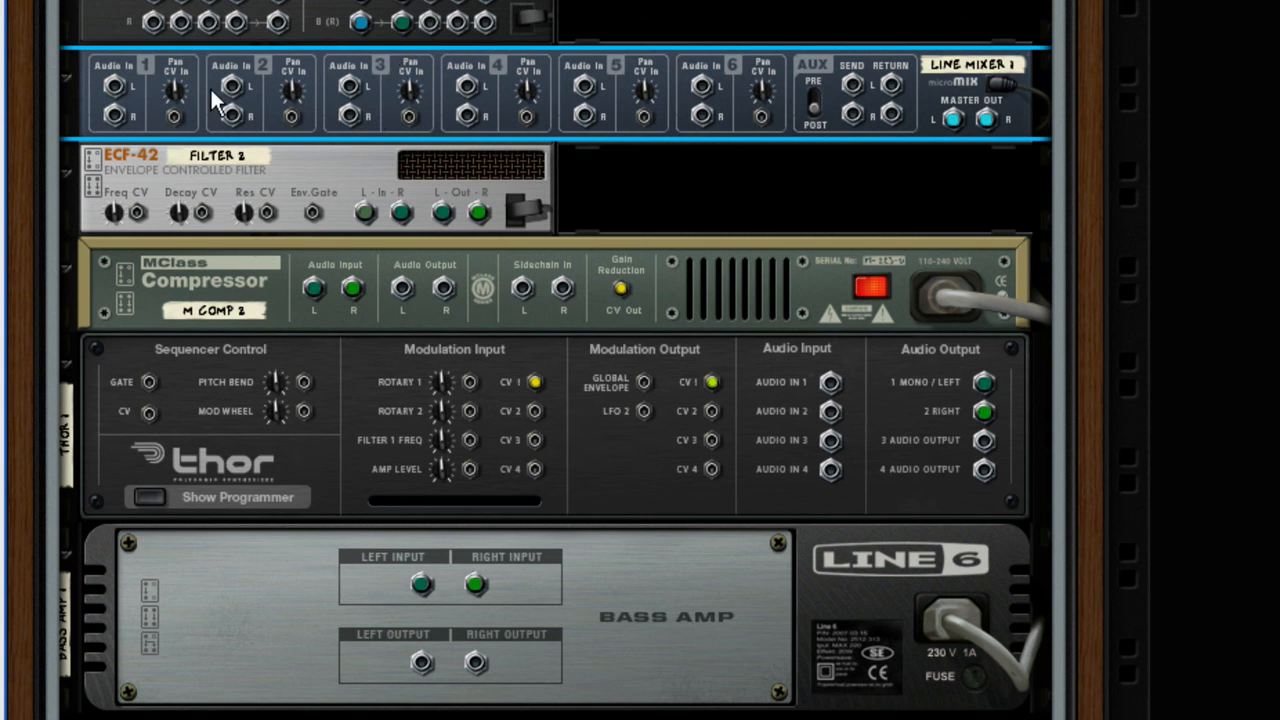
left_click_drag(426, 2, 345, 616)
left_click_drag(424, 584, 358, 650)
left_click_drag(426, 24, 421, 584)
left_click_drag(418, 661, 114, 86)
key("Tab")
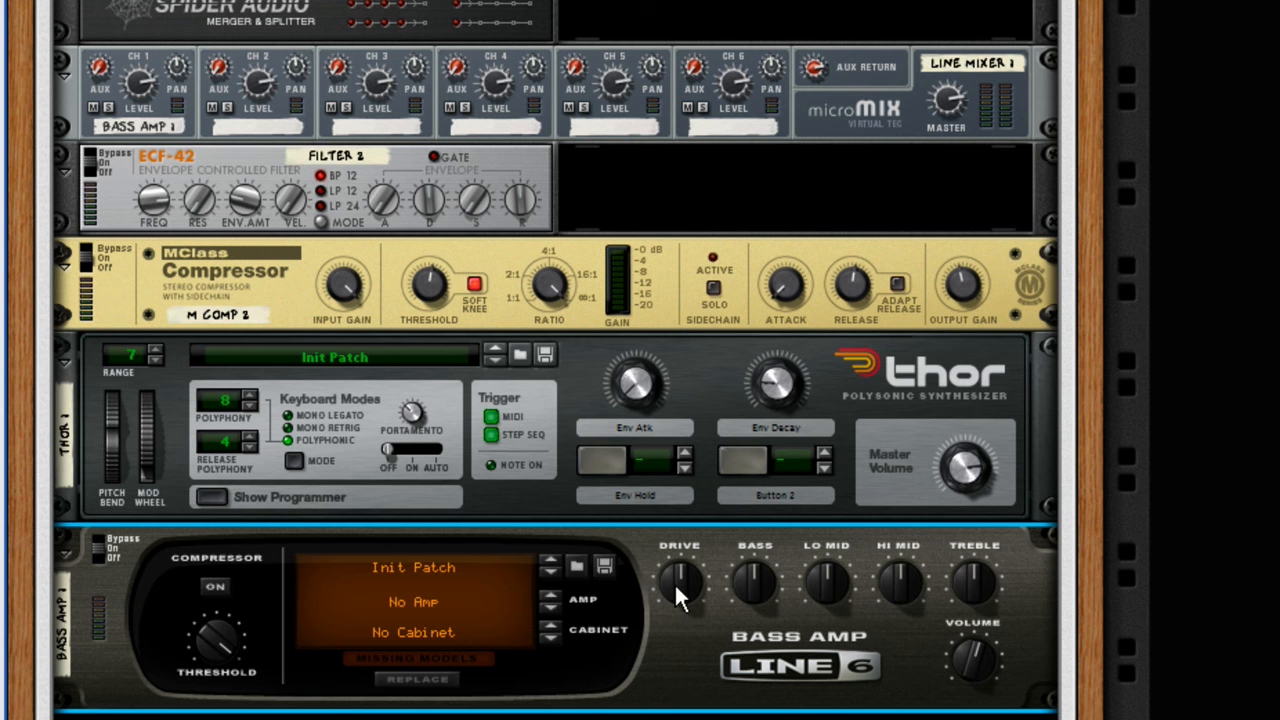
Load the 1974 Rock Classic bass amp model in the Bass Amp
left_click(430, 598)
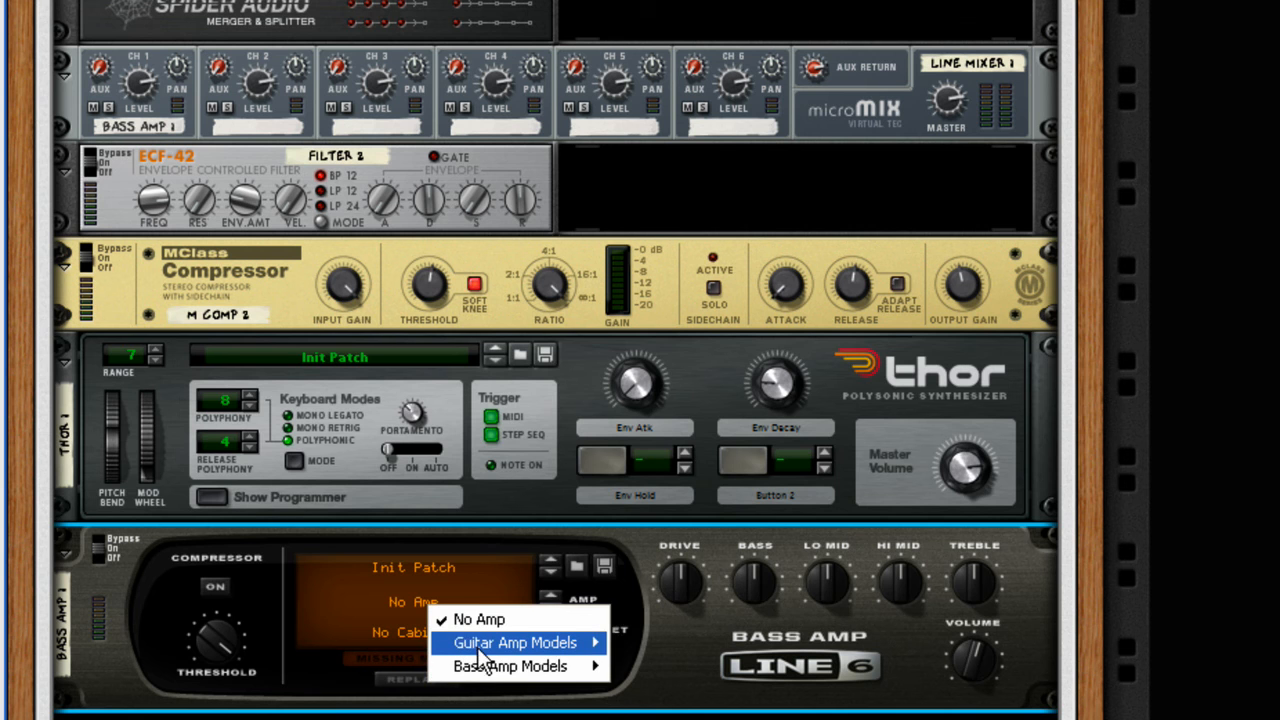
mouse_move(480, 670)
left_click(655, 670)
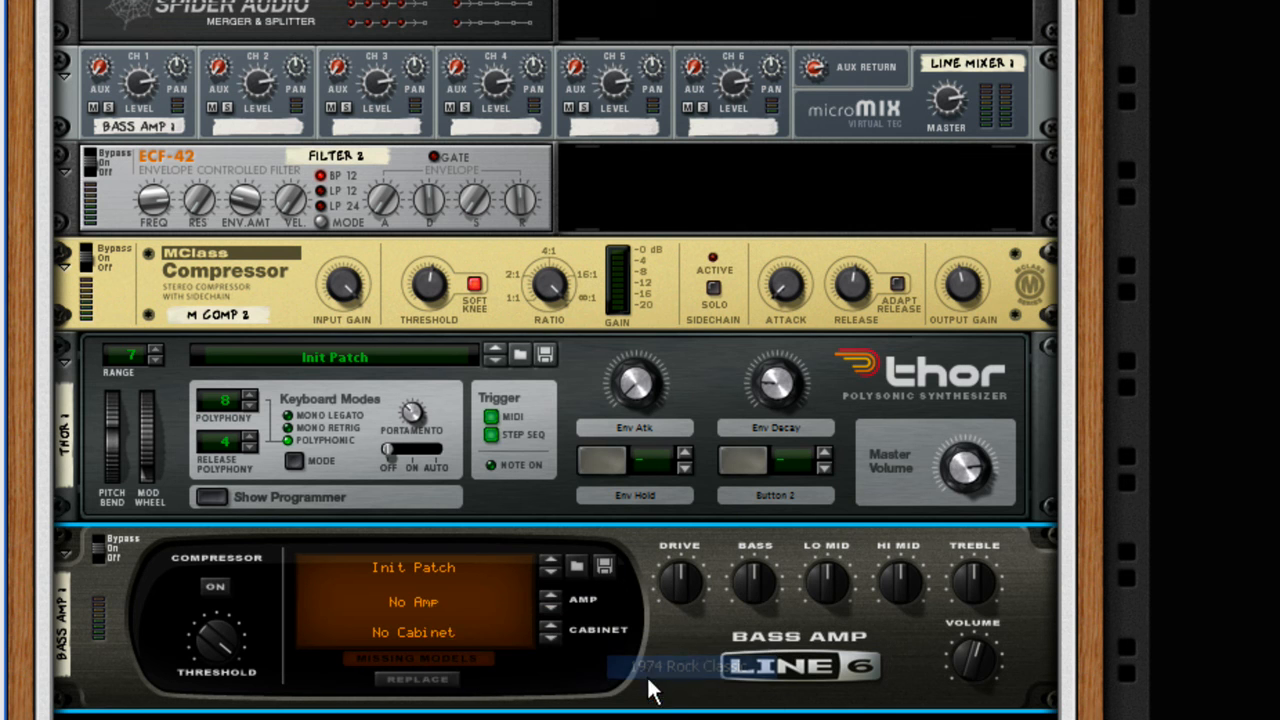
scroll(762, 560, "up", 3)
scroll(760, 551, "up", 5)
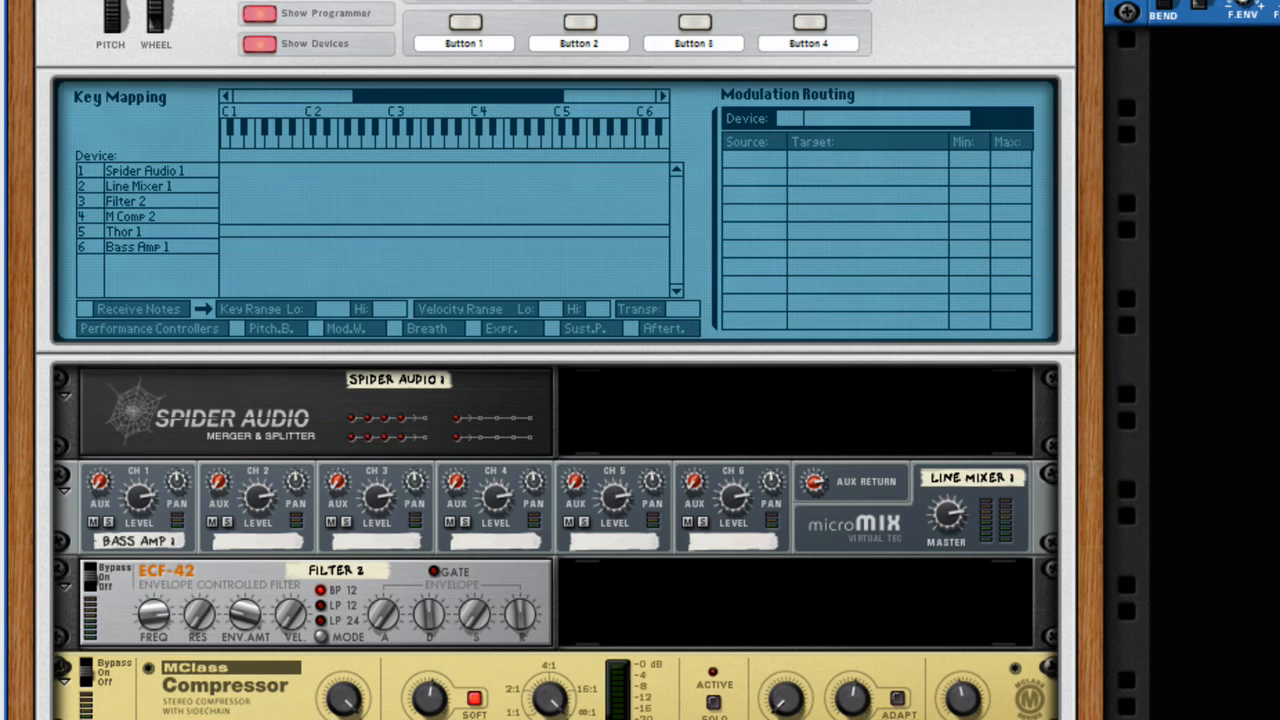
scroll(752, 462, "down", 8)
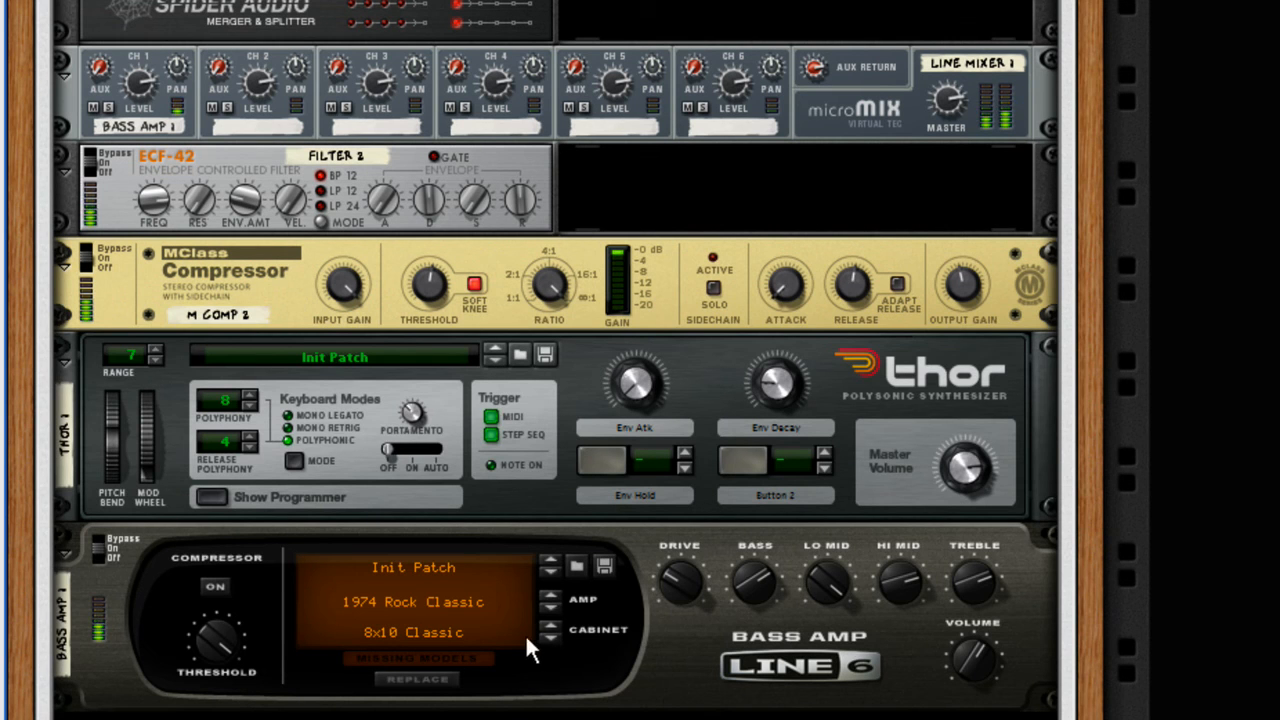
In the Combinator's modulation routing for Bass Amp 1, assign Rotary 4 to Drive
scroll(268, 277, "up", 5)
scroll(229, 223, "up", 5)
left_click(140, 325)
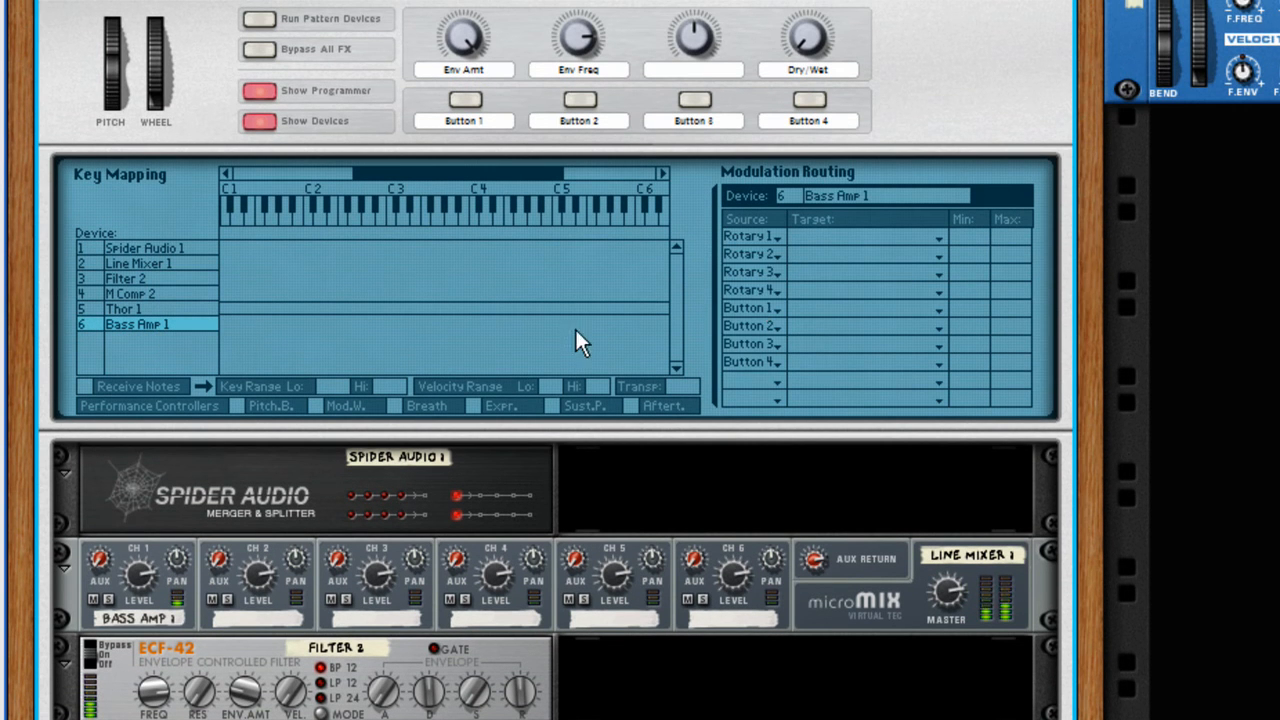
left_click(806, 292)
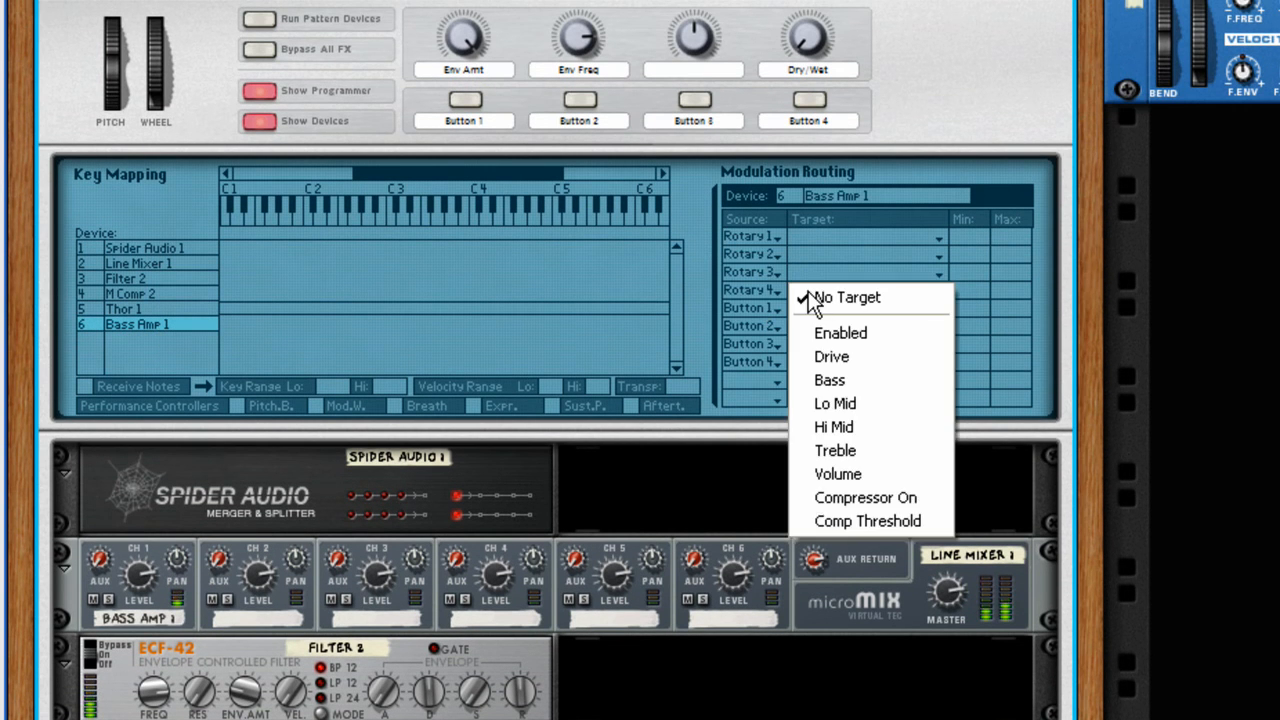
left_click(838, 358)
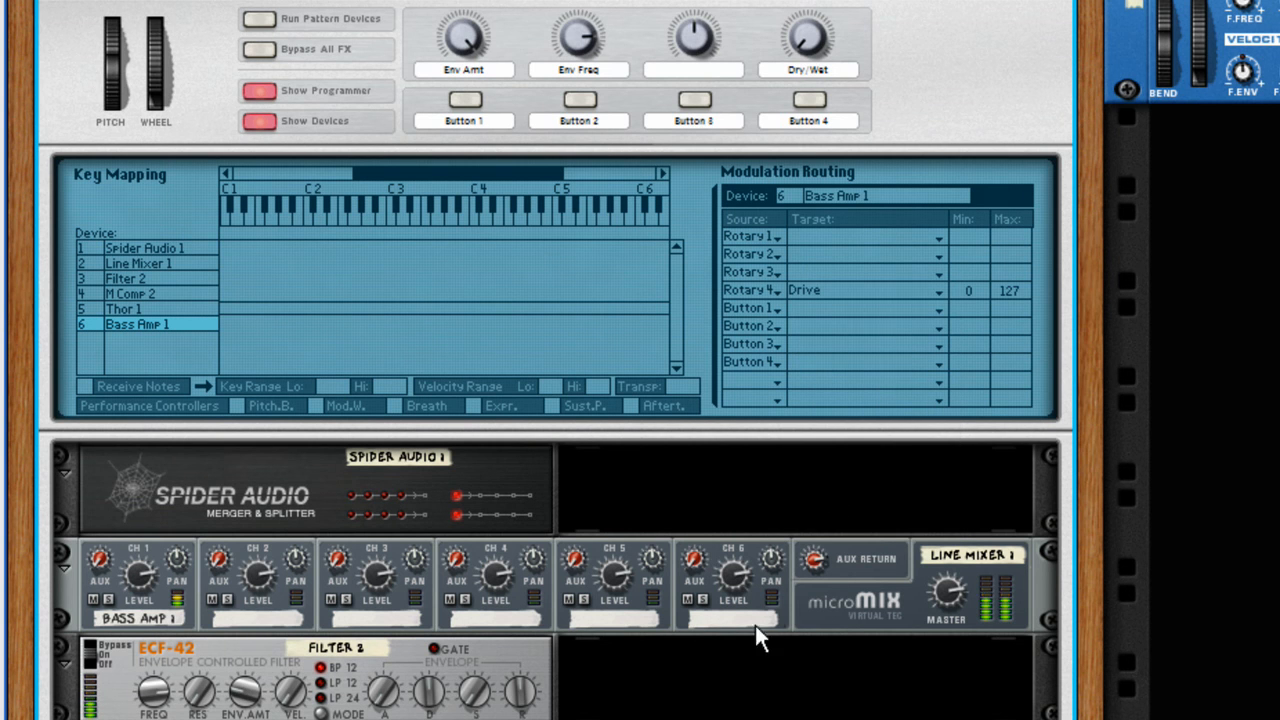
Raise Thor's Env Decay rotary and check how the Bass Amp's Drive knob responds
scroll(726, 629, "down", 3)
left_click_drag(798, 719, 801, 690)
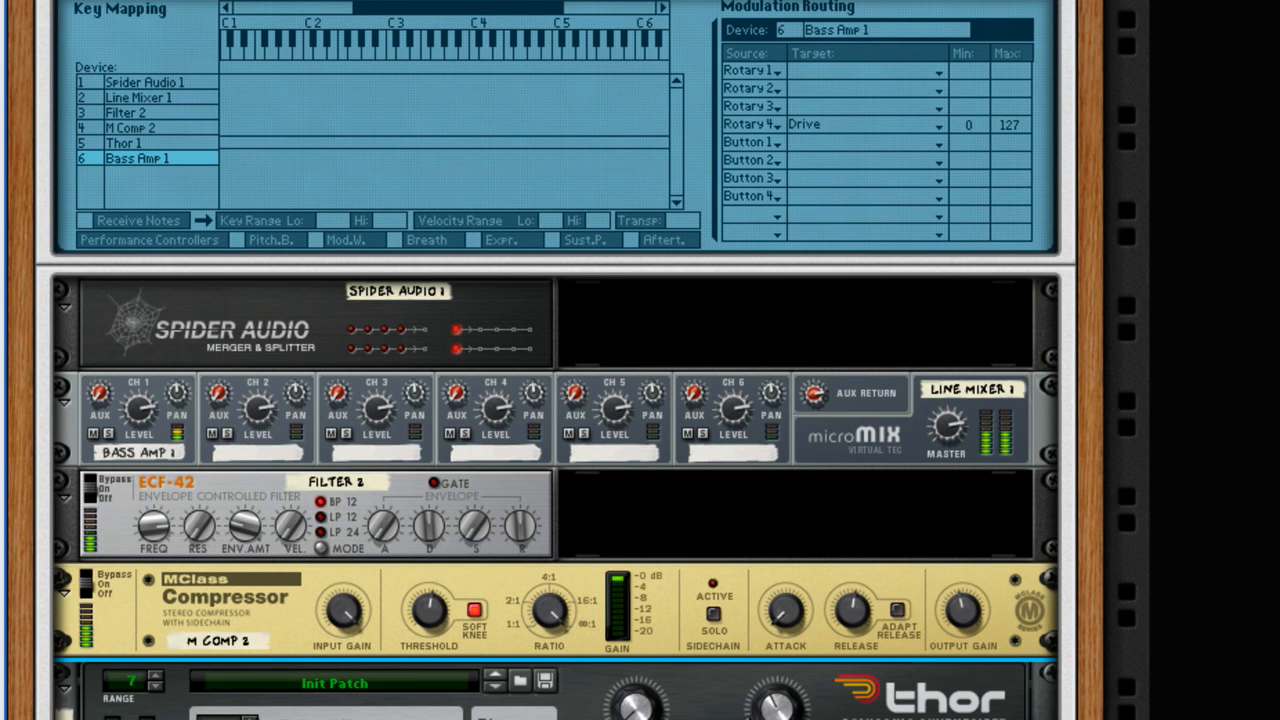
scroll(556, 450, "down", 2)
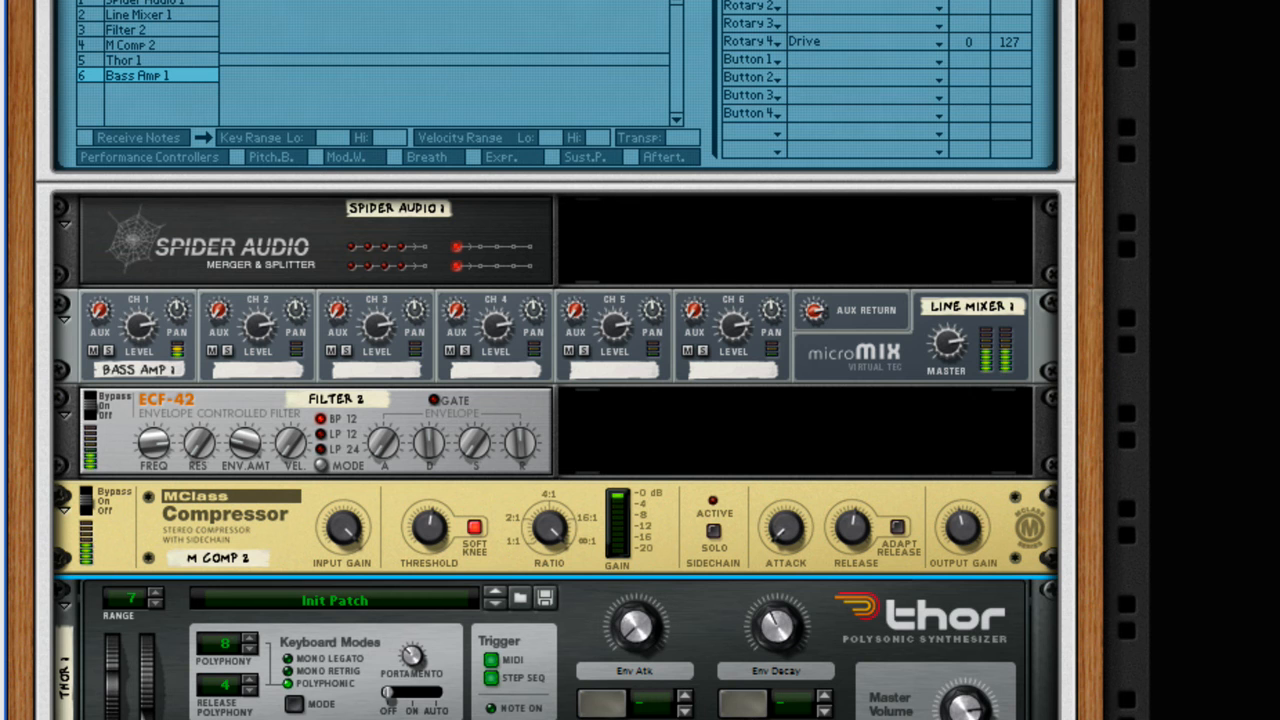
scroll(558, 360, "up", 3)
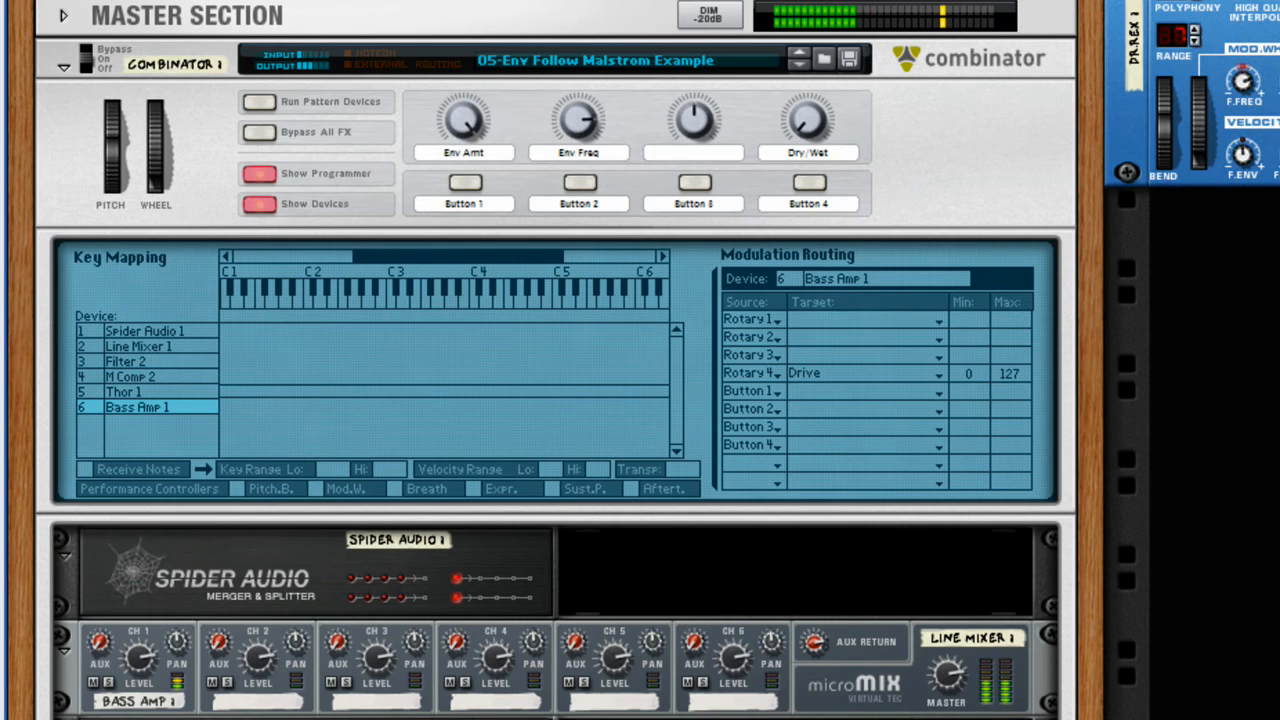
scroll(558, 360, "up", 1)
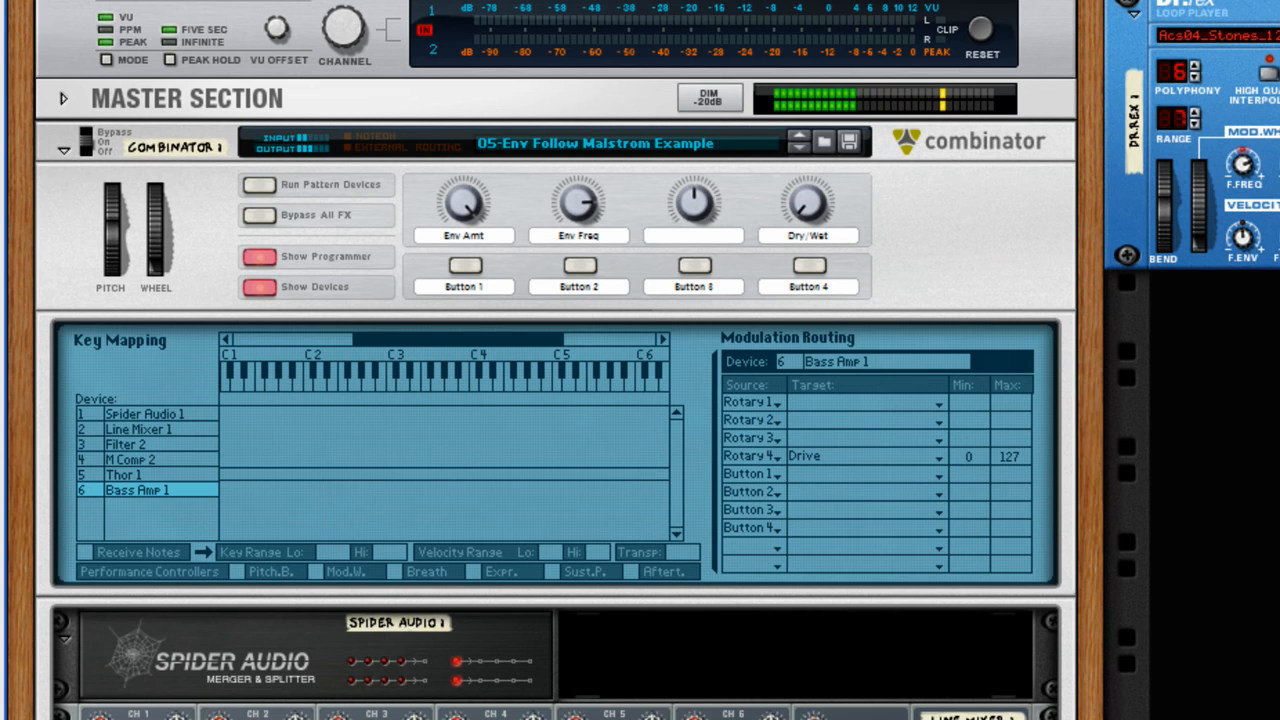
scroll(722, 575, "down", 7)
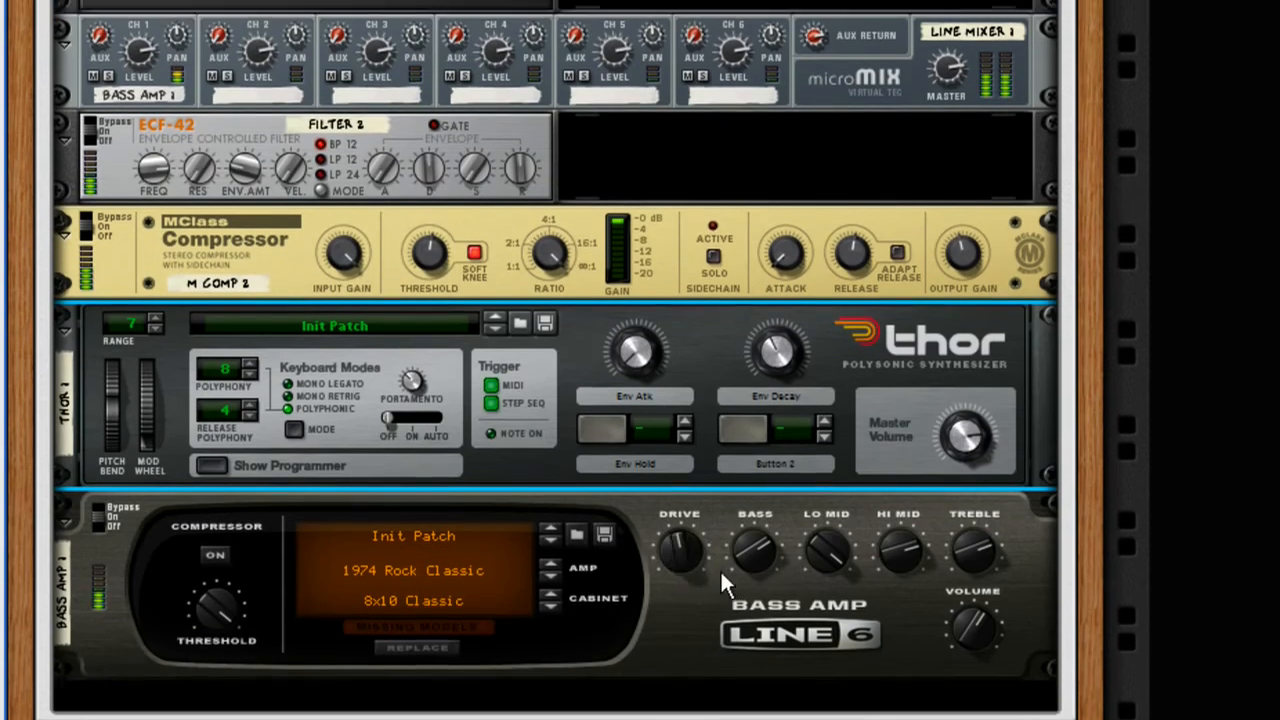
Switch the Bass Amp to the 1968 Flip Top bass amp model
scroll(722, 575, "down", 1)
left_click(451, 550)
mouse_move(530, 612)
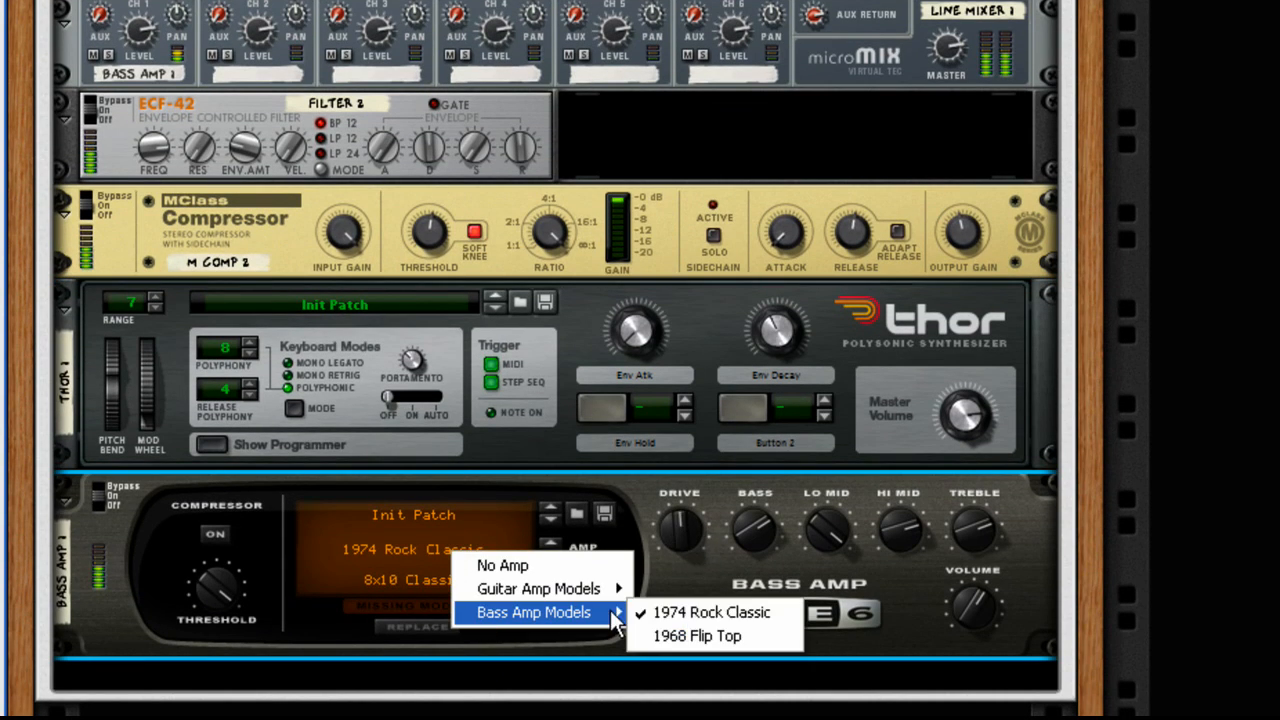
left_click(680, 638)
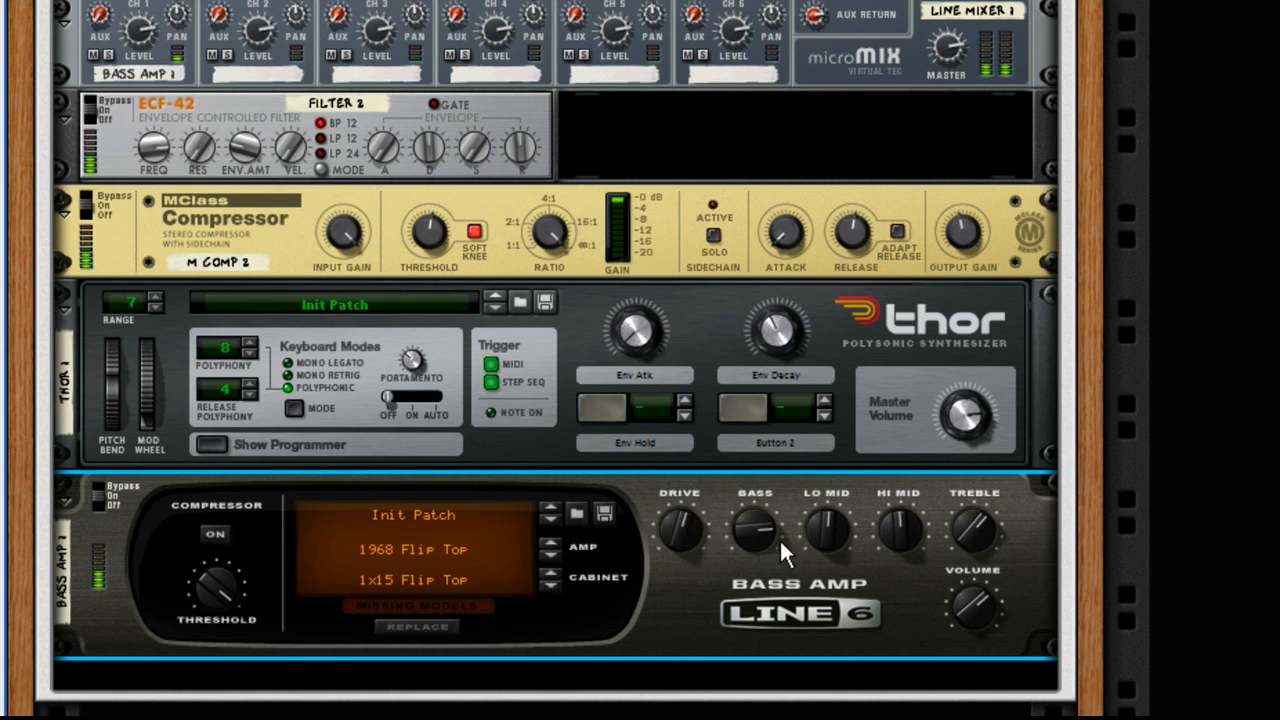
Set Thor's Env Atk rotary to 51 and turn on the Bass Amp's compressor
left_click(635, 328)
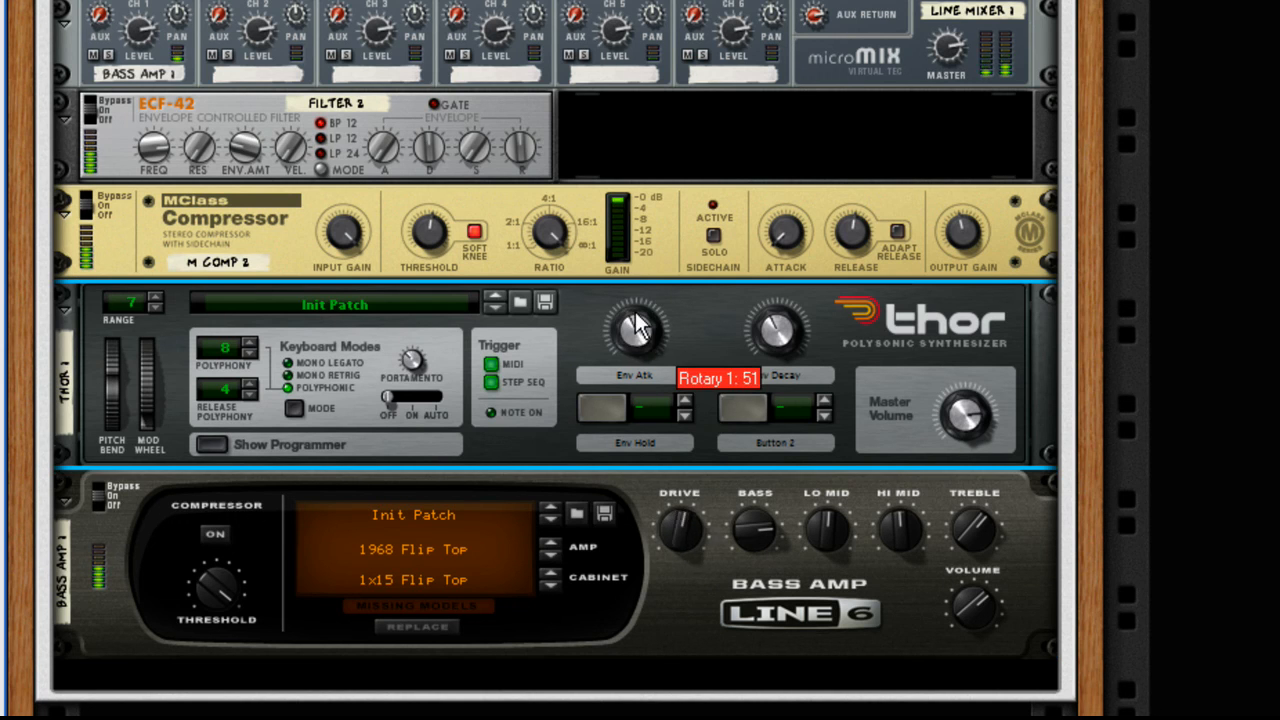
left_click(217, 536)
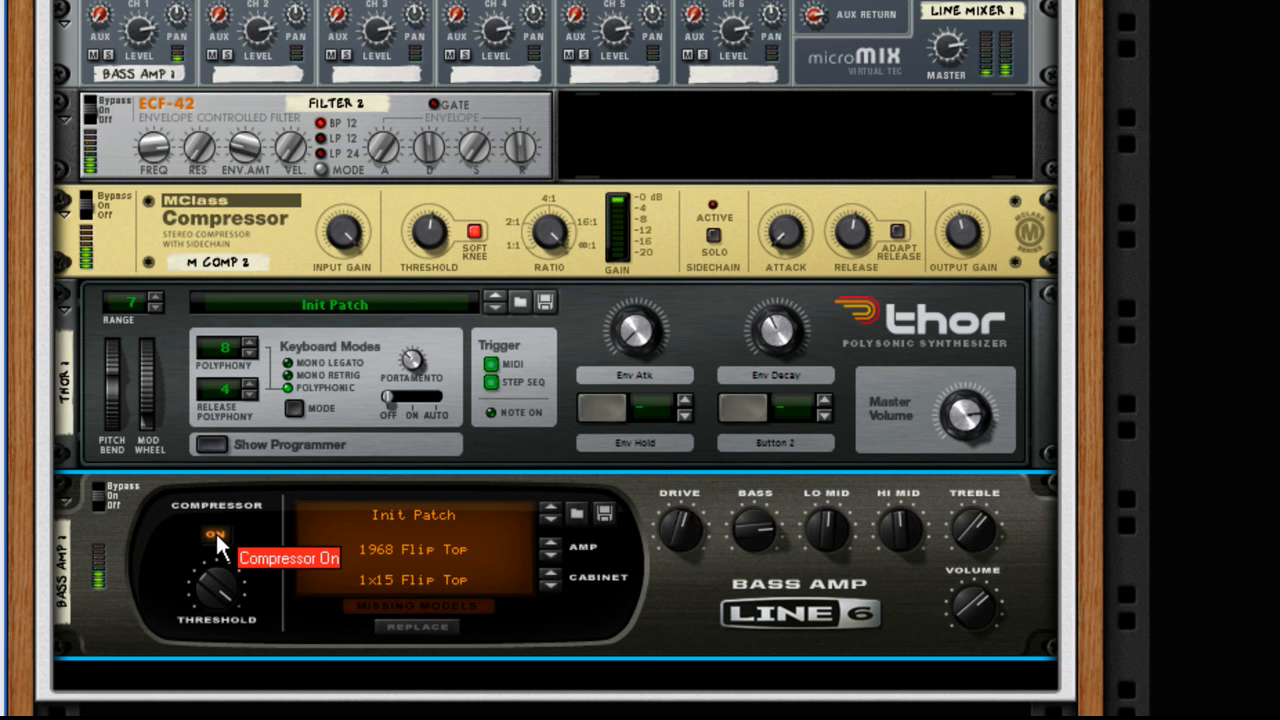
scroll(862, 546, "up", 5)
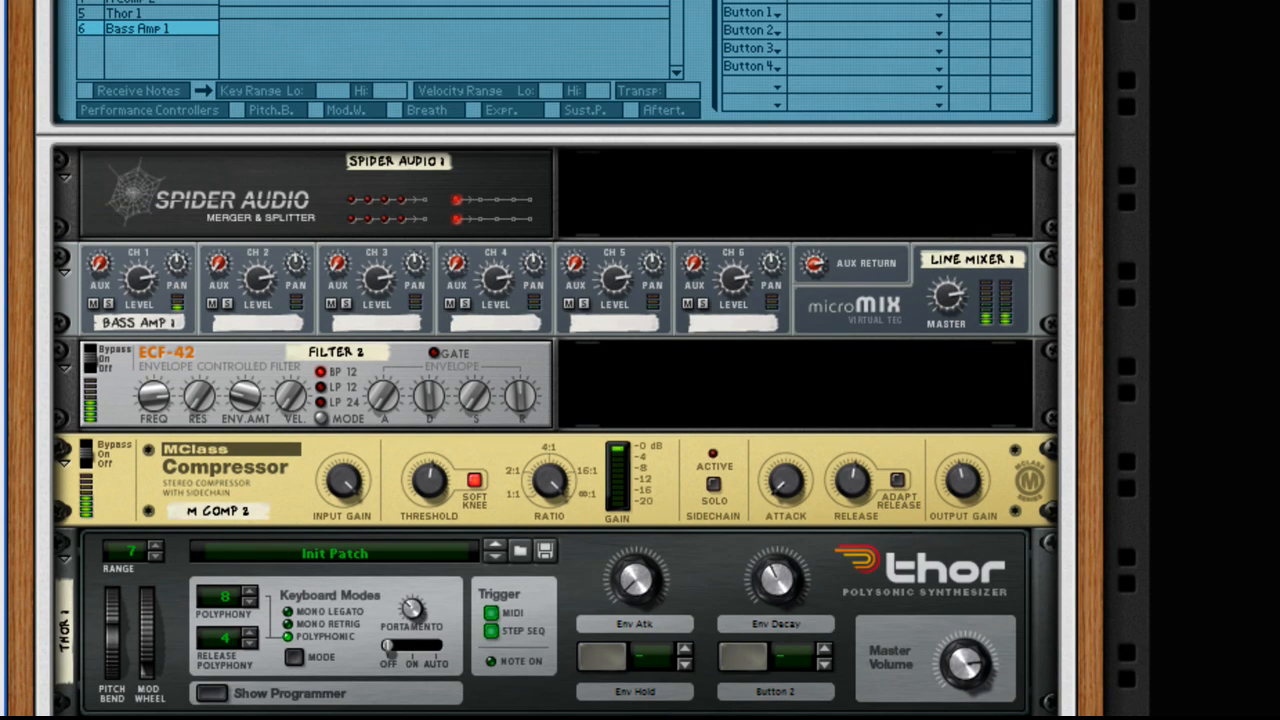
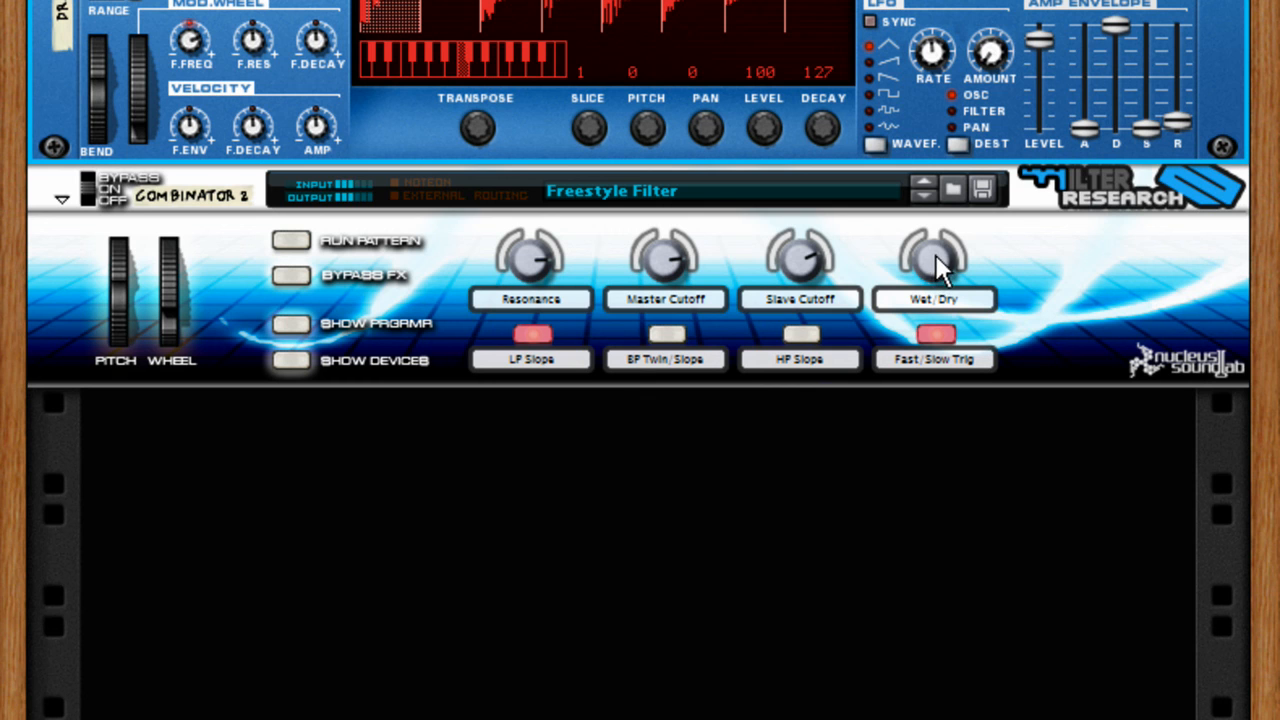
Turn the Freestyle Filter Combinator's Wet/Dry rotary fully down and adjust its Master Cutoff rotary
mouse_move(938, 264)
left_click_drag(934, 255, 933, 377)
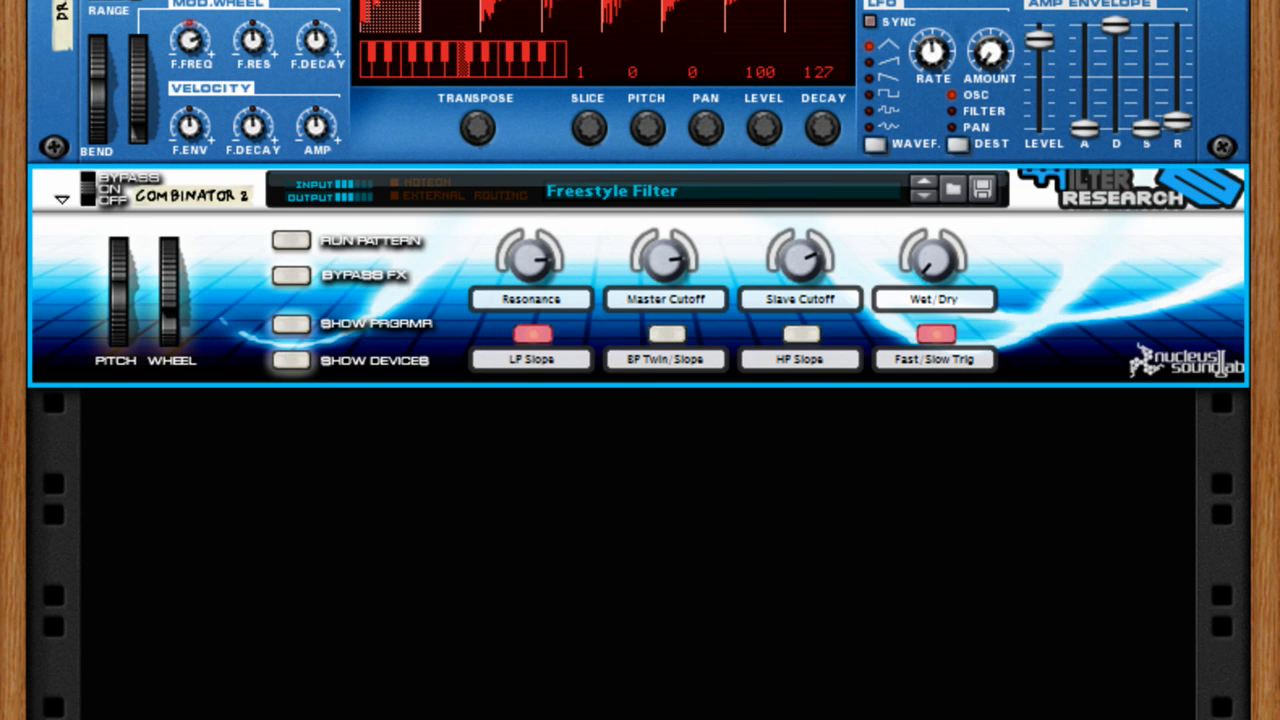
mouse_move(666, 264)
left_mouse_down()
mouse_move(654, 323)
mouse_move(671, 267)
left_mouse_up()
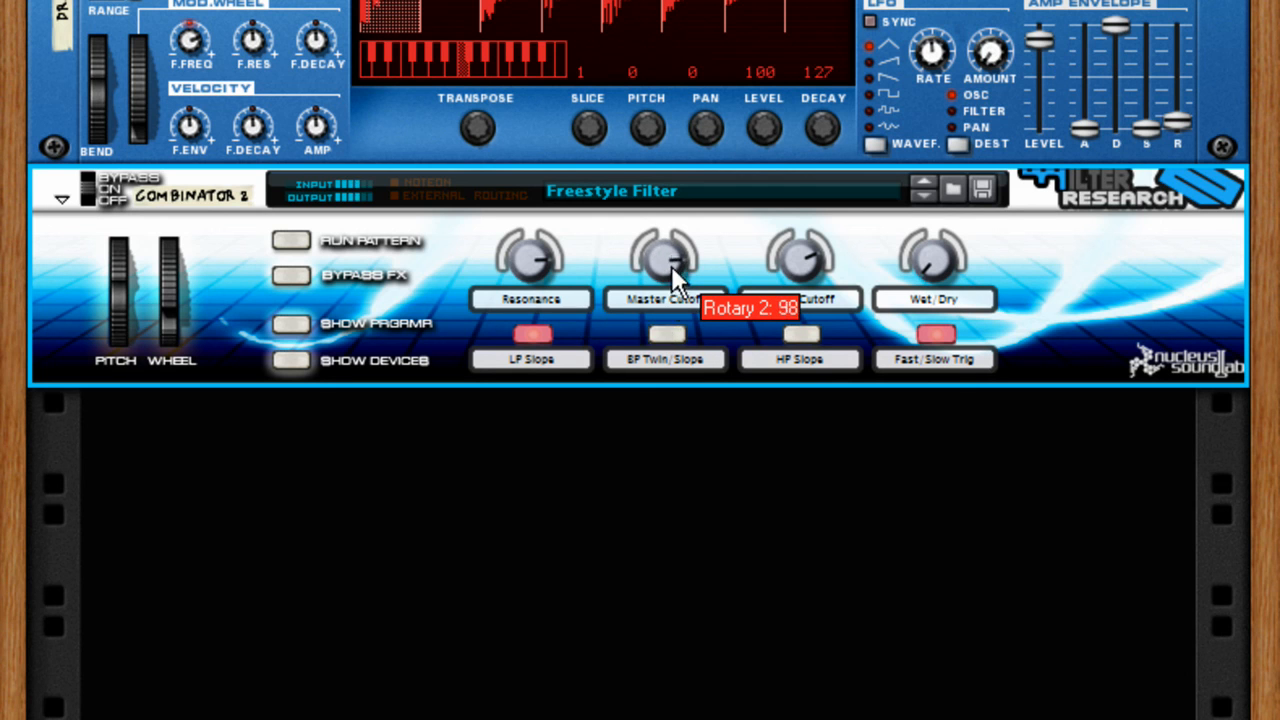
Lower the Slave Cutoff and adjust the Resonance rotary on the Freestyle Filter Combinator
left_click_drag(807, 257, 725, 327)
left_click_drag(798, 269, 796, 280)
mouse_move(511, 253)
left_mouse_down()
mouse_move(514, 278)
mouse_move(517, 268)
left_mouse_up()
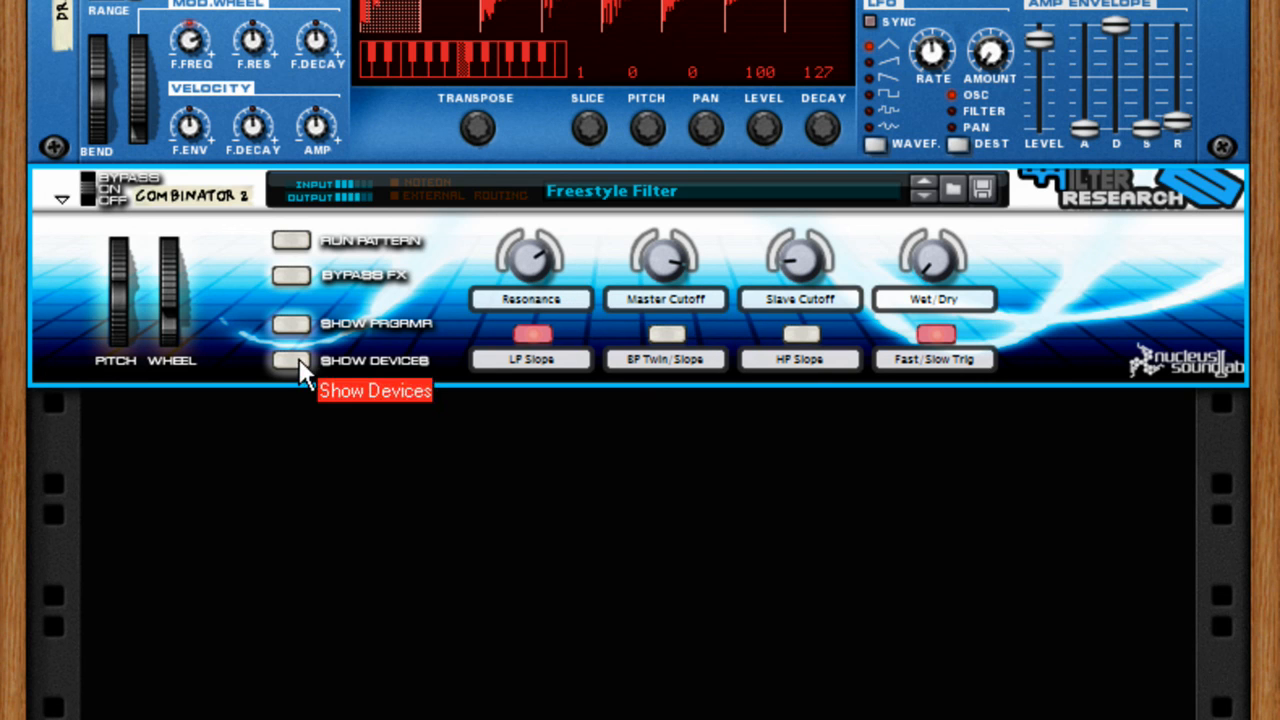
left_click_drag(174, 298, 226, 352)
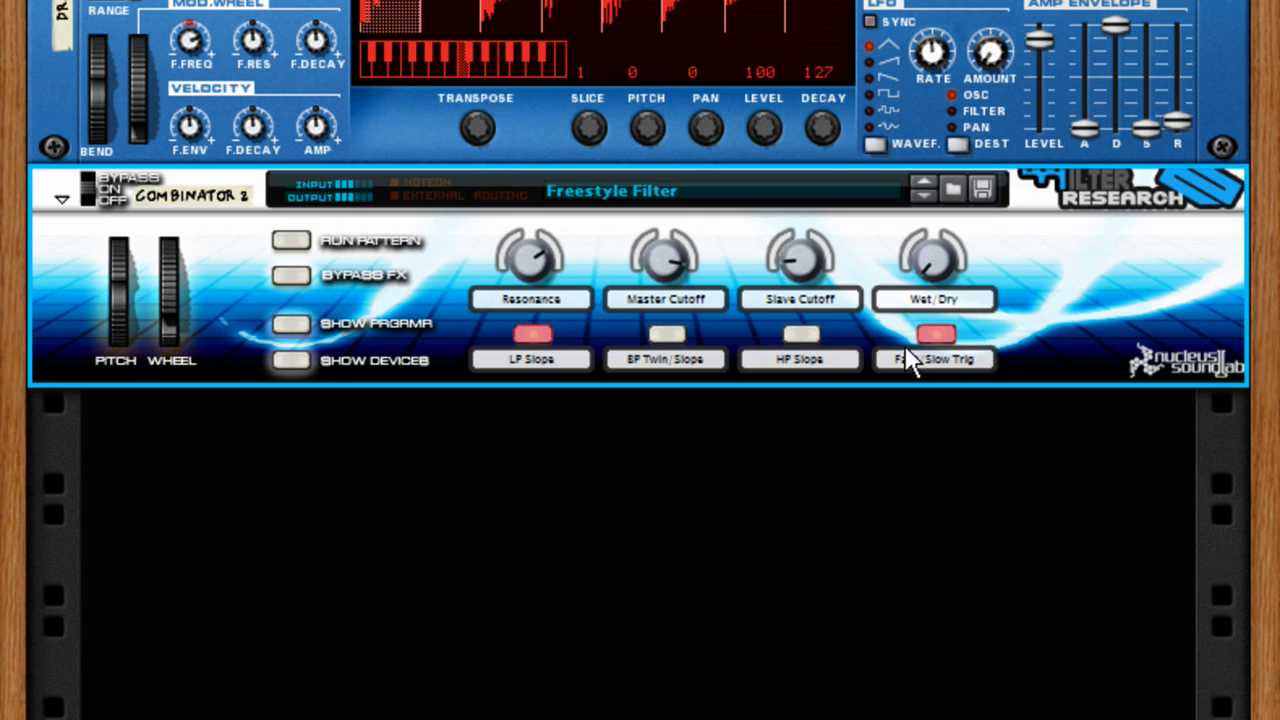
Show the devices inside the Freestyle Filter Combinator and examine its mixer, Thor units and rear cabling
left_click(295, 359)
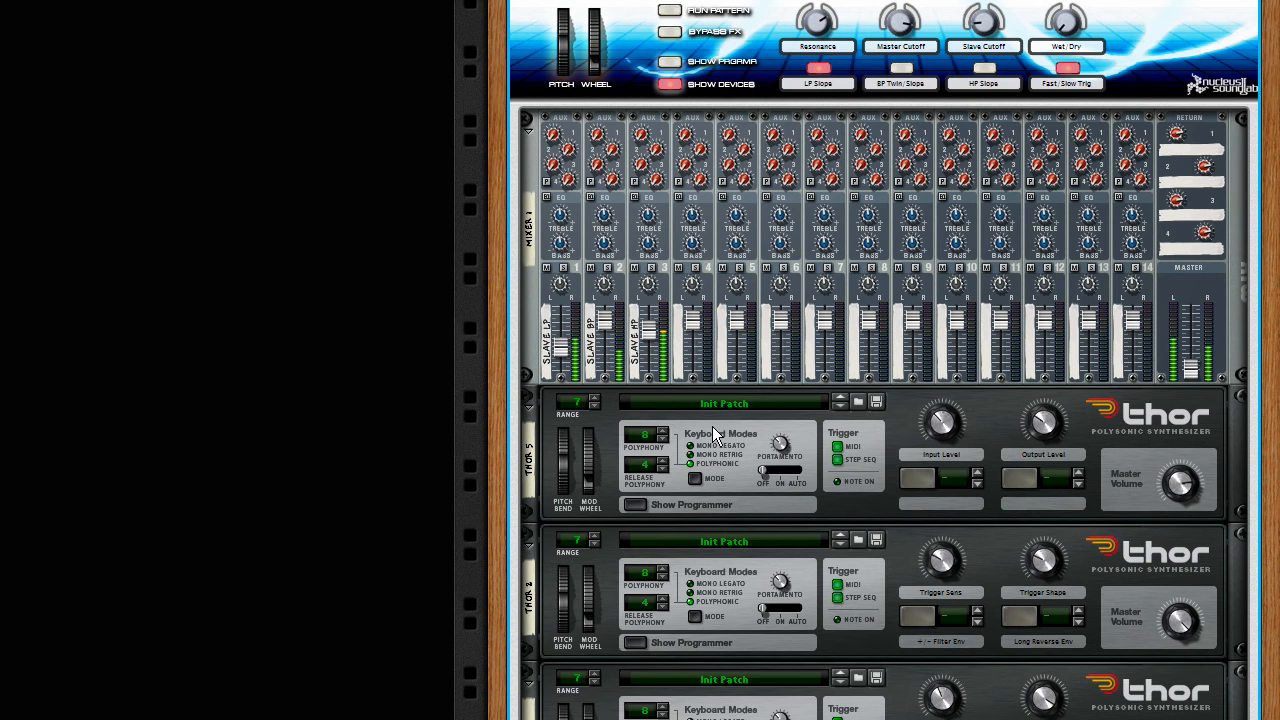
scroll(712, 426, "down", 4)
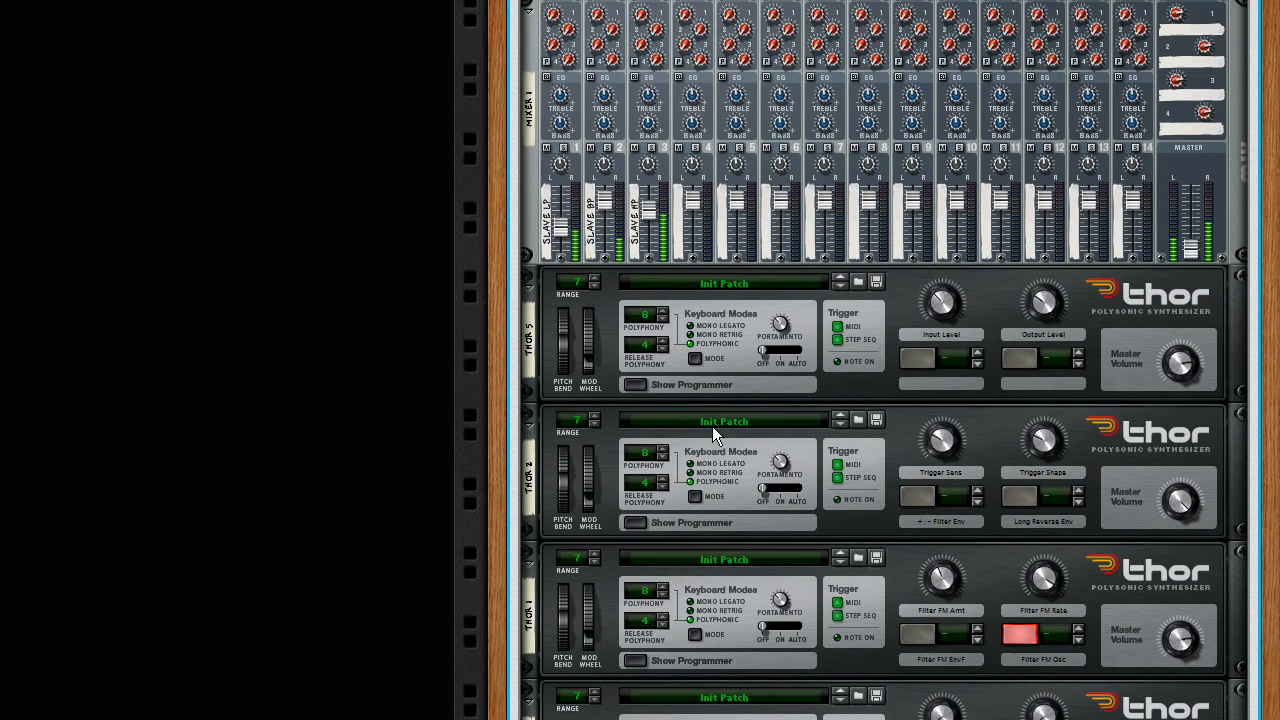
scroll(712, 430, "down", 1)
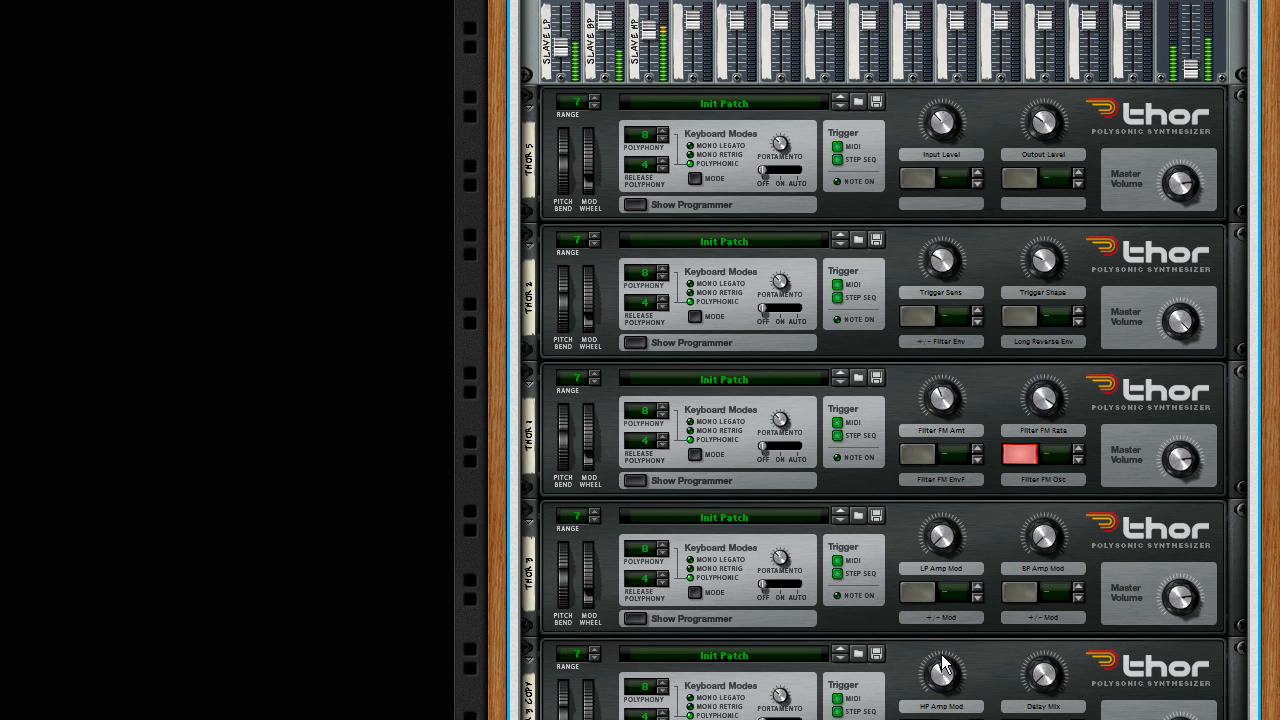
scroll(1015, 677, "up", 2)
scroll(1015, 677, "up", 2)
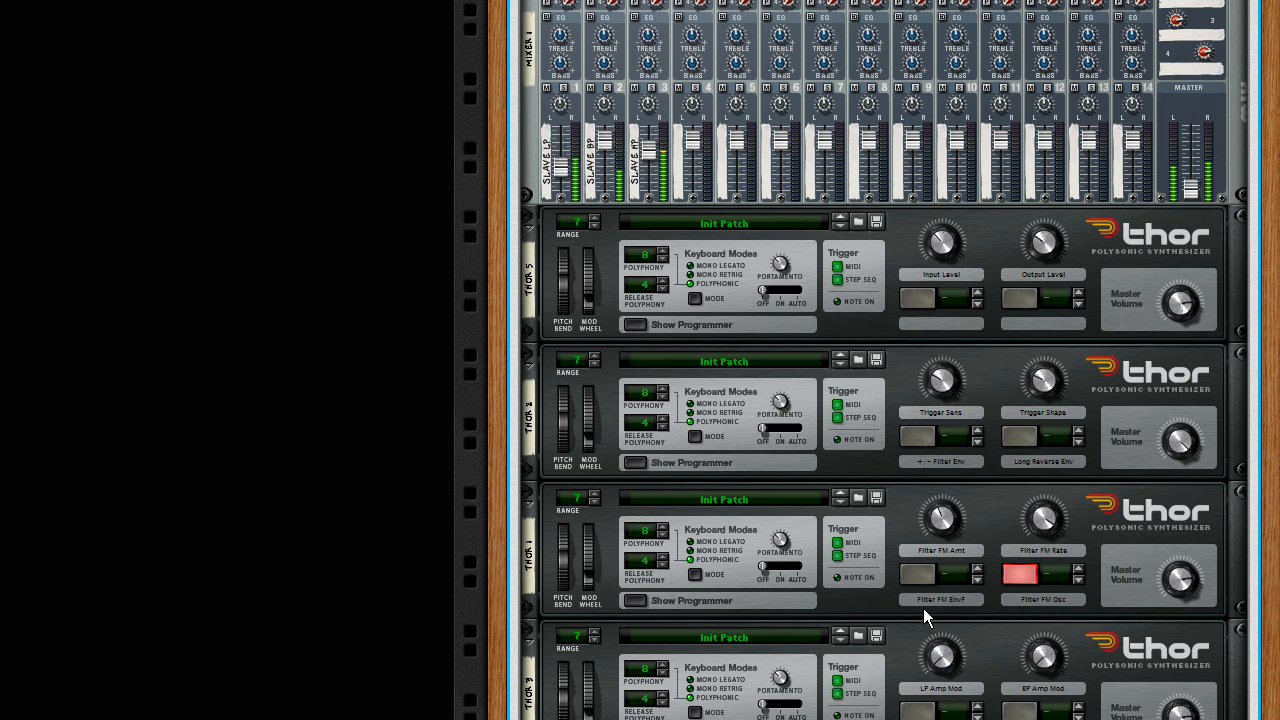
key("Tab")
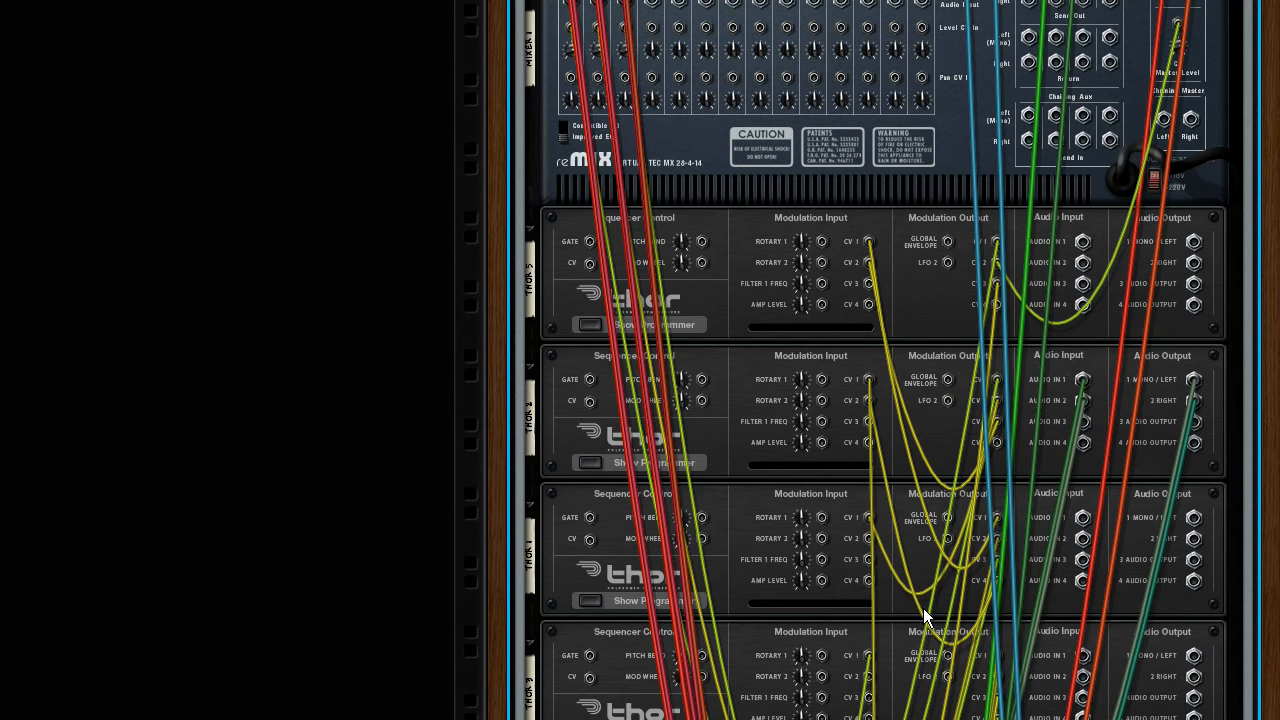
Examine the rear cabling down to the Slave and Master Thor units and return the rack to its front side
scroll(923, 608, "up", 1)
scroll(923, 608, "down", 2)
scroll(923, 608, "down", 3)
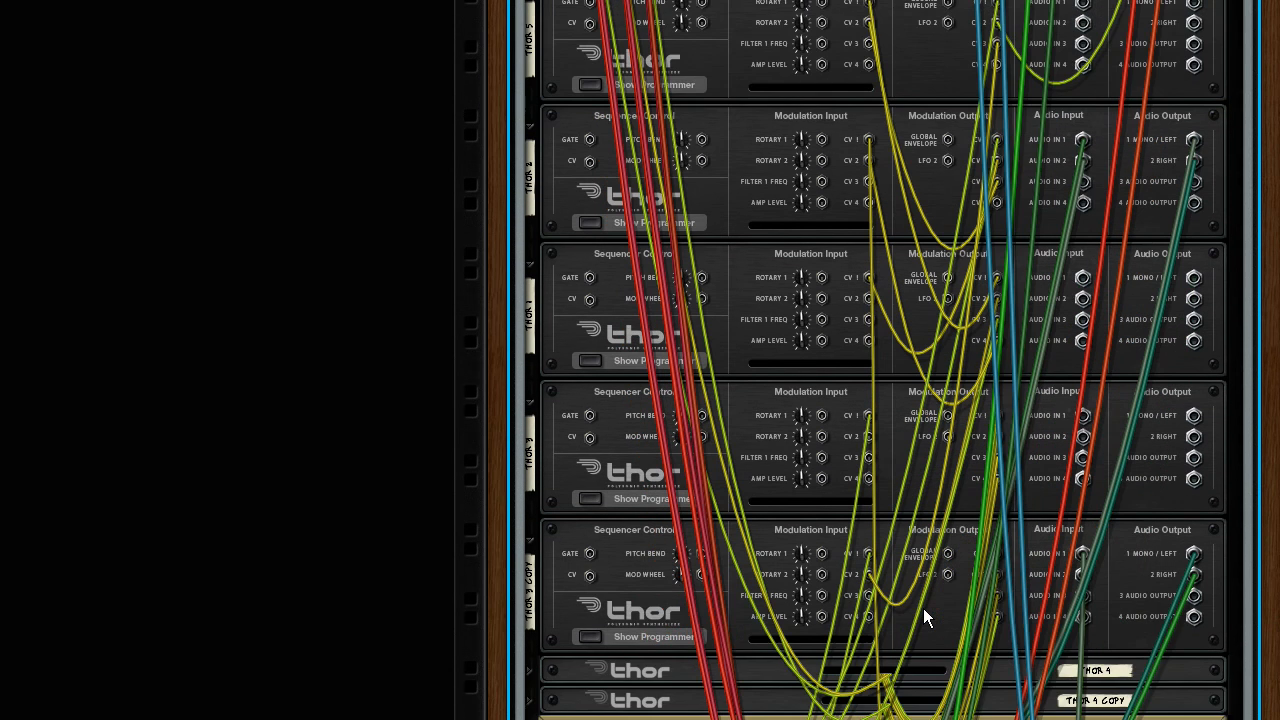
scroll(923, 608, "down", 4)
scroll(923, 608, "down", 5)
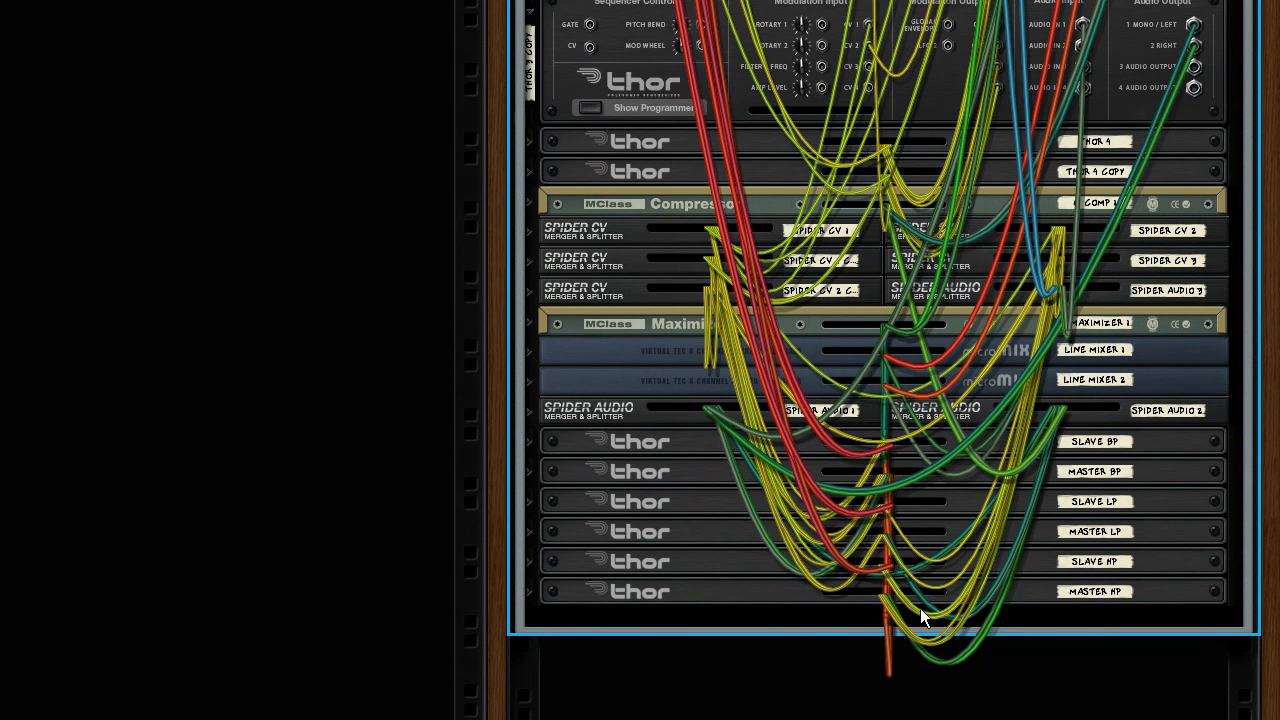
key("Tab")
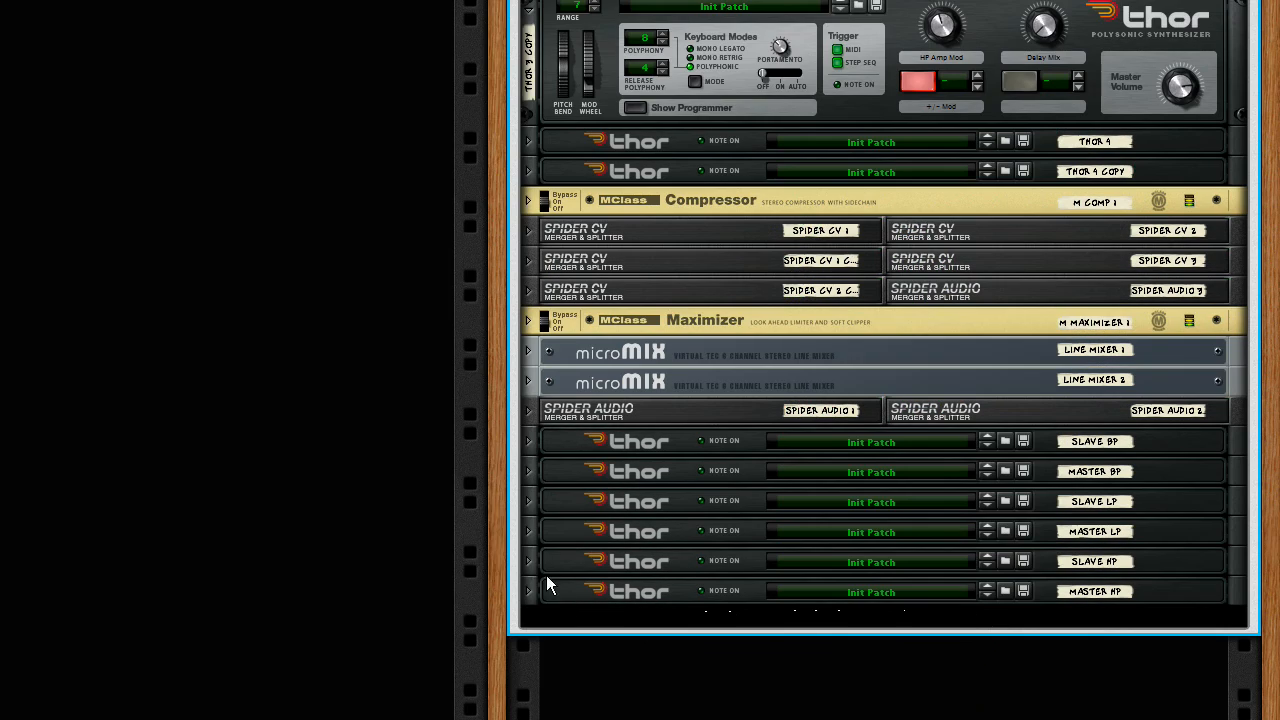
Unfold the Slave HP Thor, inspect its programmer's modulation routings, and collapse the device again
left_click(528, 560)
left_click(637, 665)
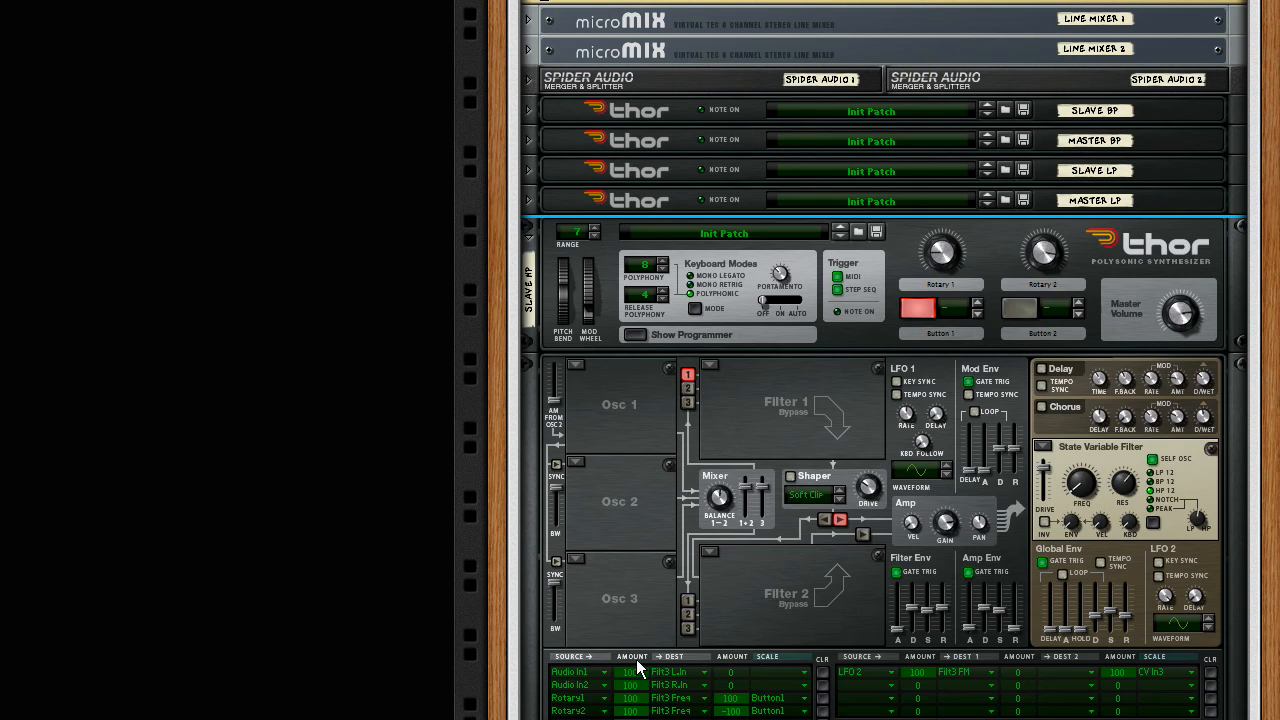
left_click(636, 334)
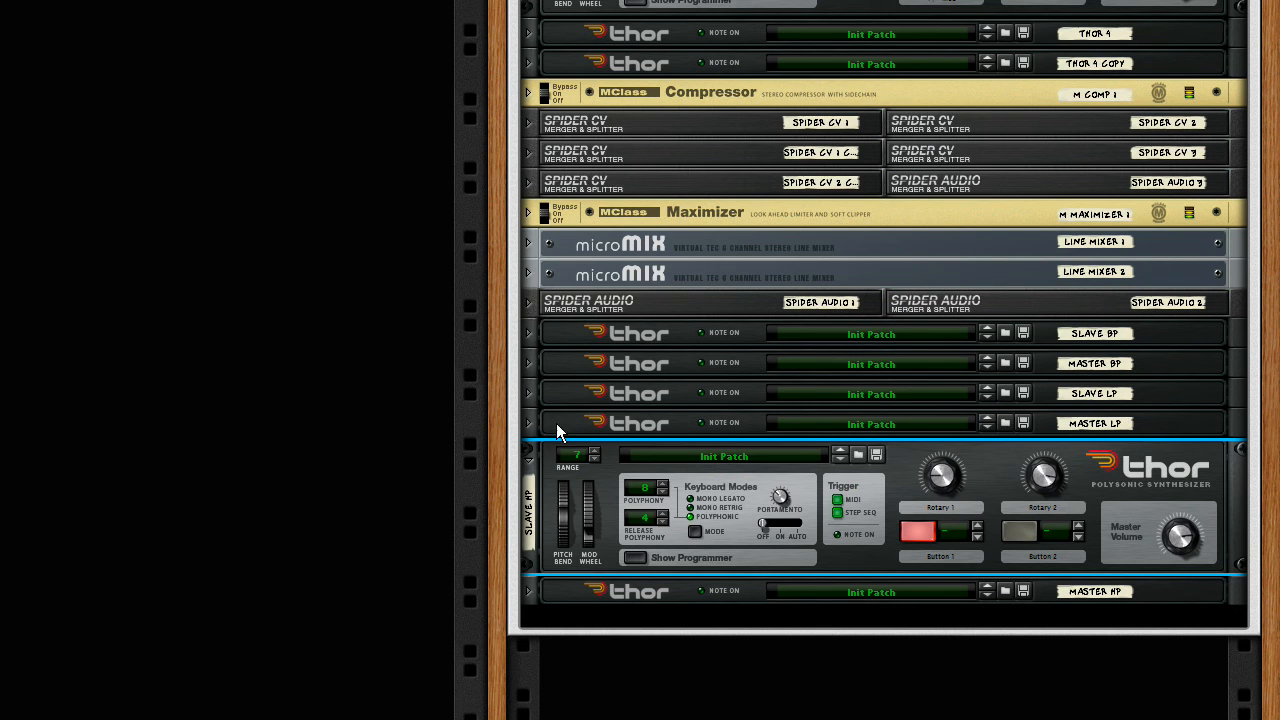
left_click(529, 461)
scroll(633, 498, "up", 3)
scroll(633, 498, "up", 7)
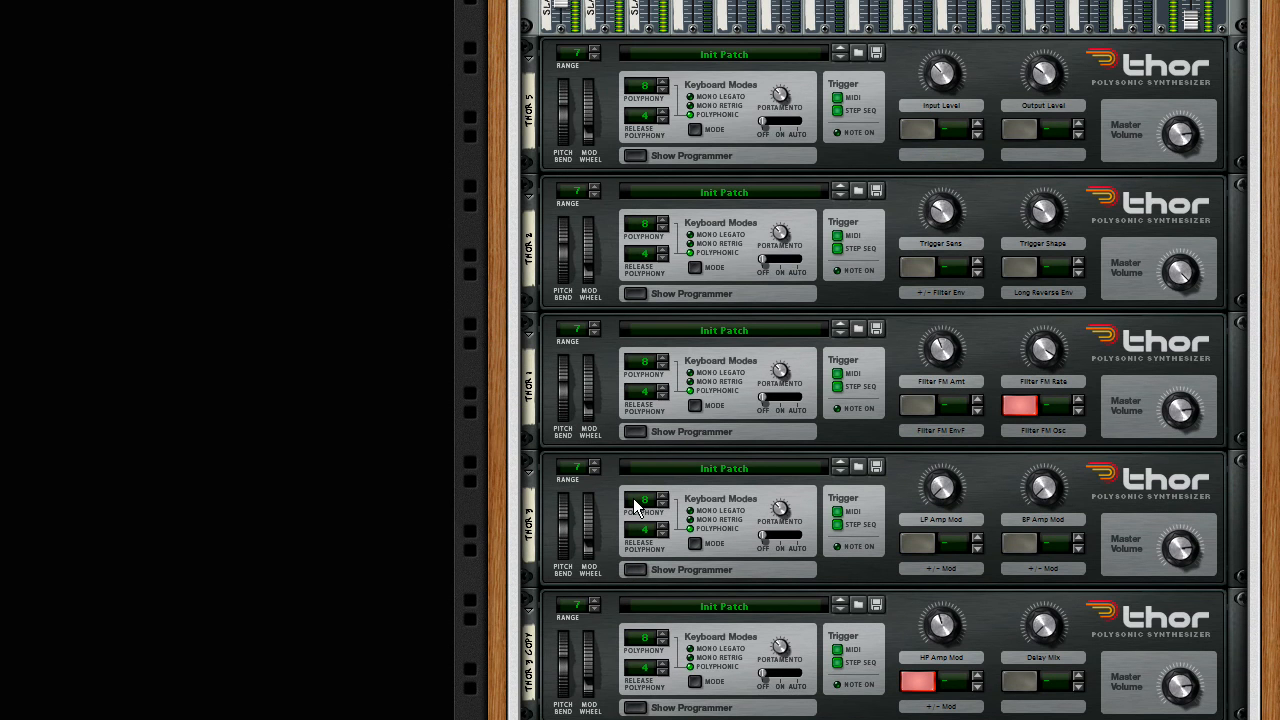
scroll(633, 498, "up", 3)
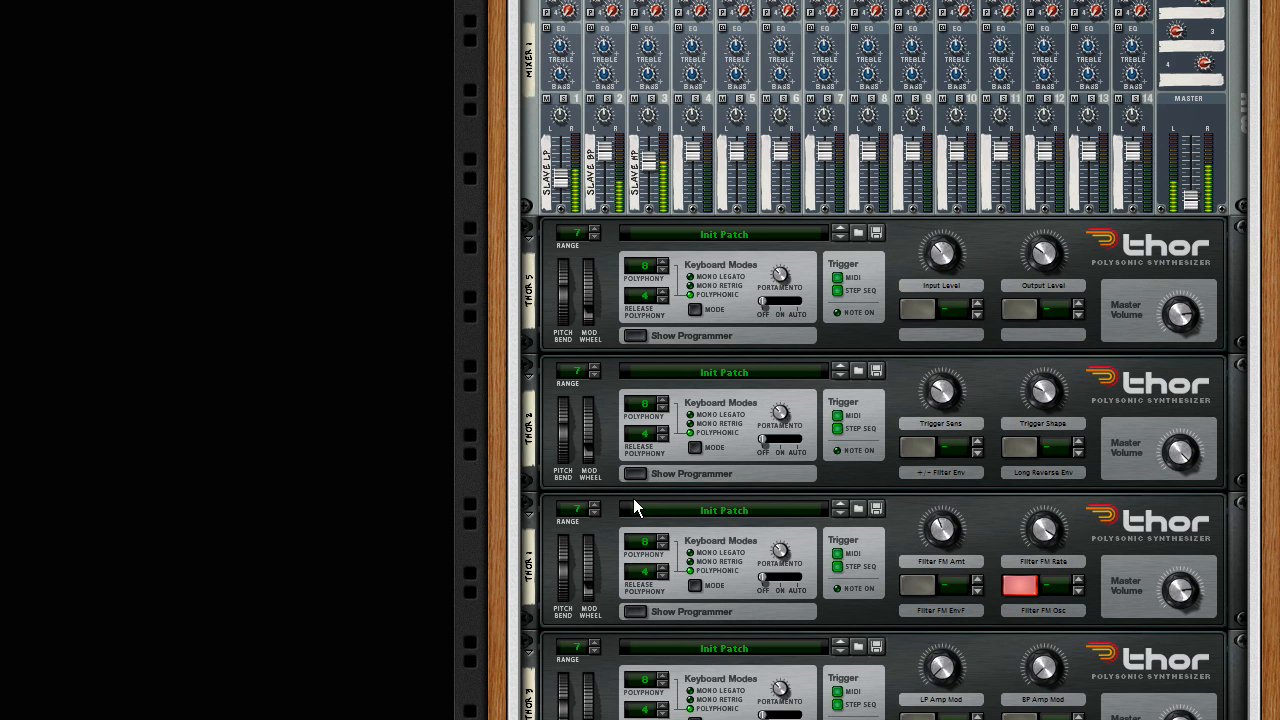
scroll(633, 502, "up", 3)
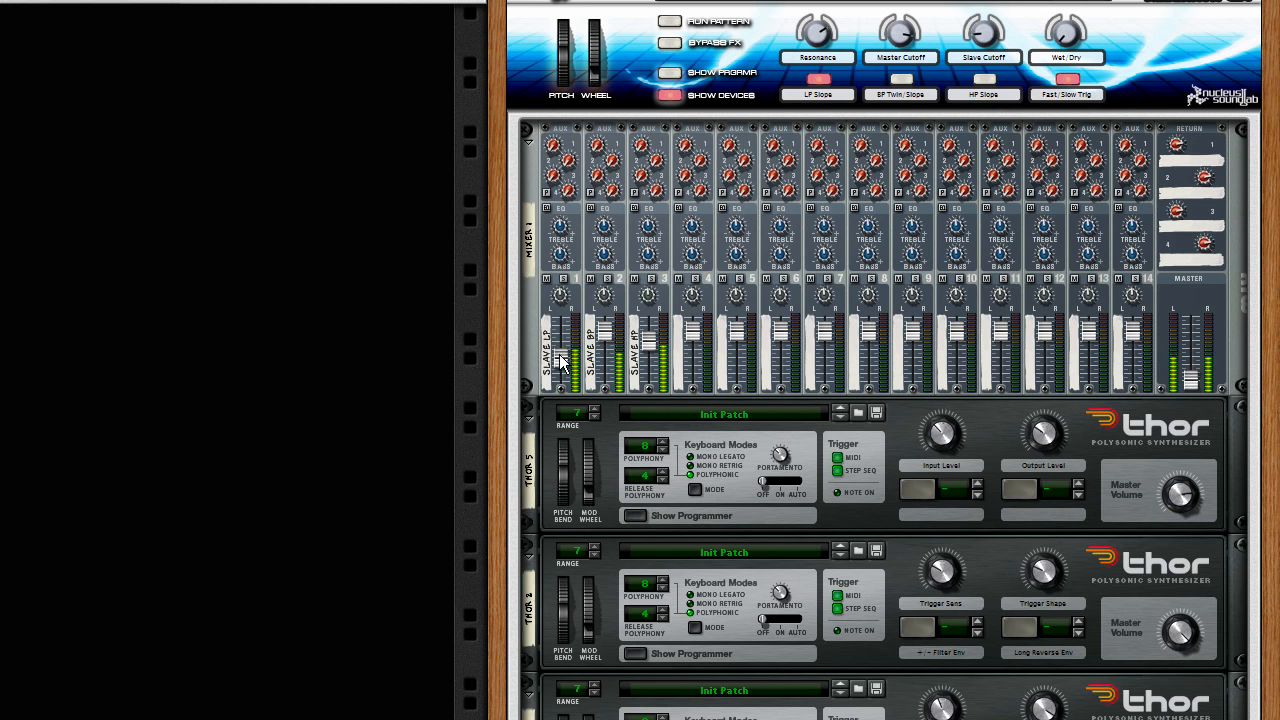
Set Mixer 1's Slave LP level to 75 and the Slave BP level to 28, and adjust the Slave HP level
mouse_move(562, 362)
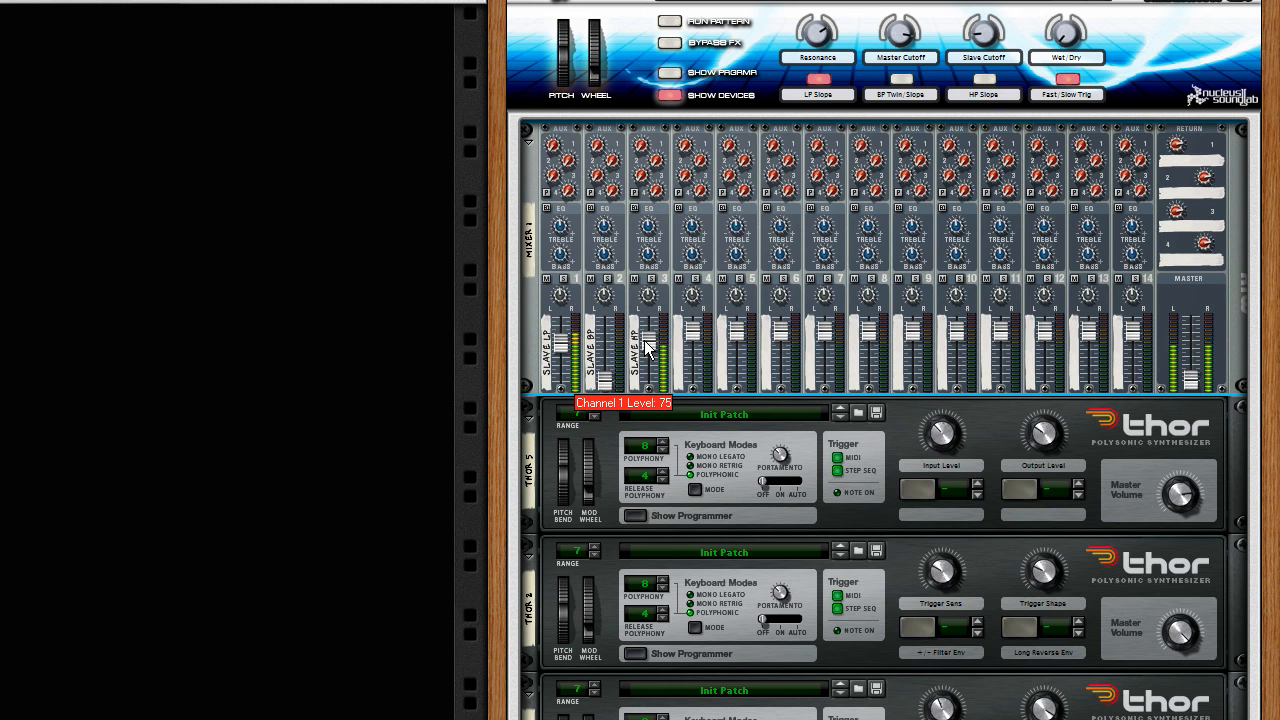
mouse_move(646, 347)
left_mouse_down()
mouse_move(608, 379)
mouse_move(651, 380)
mouse_move(648, 349)
left_mouse_up()
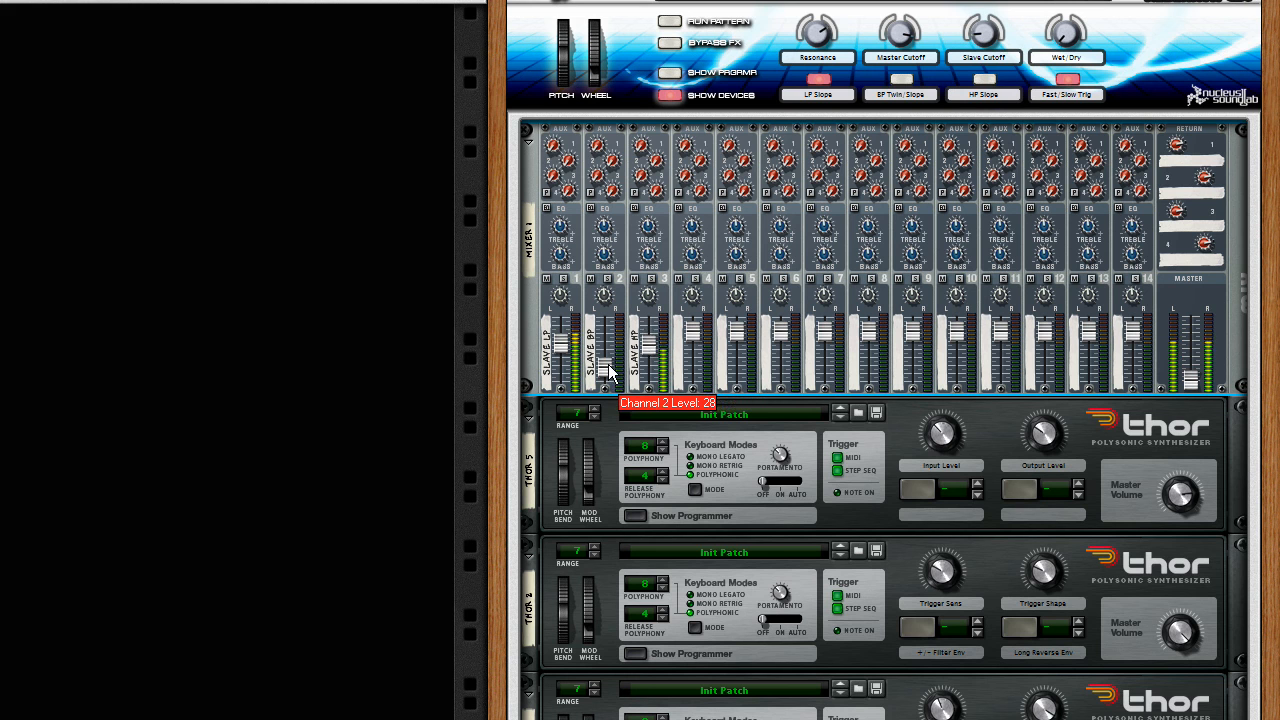
scroll(849, 370, "down", 3)
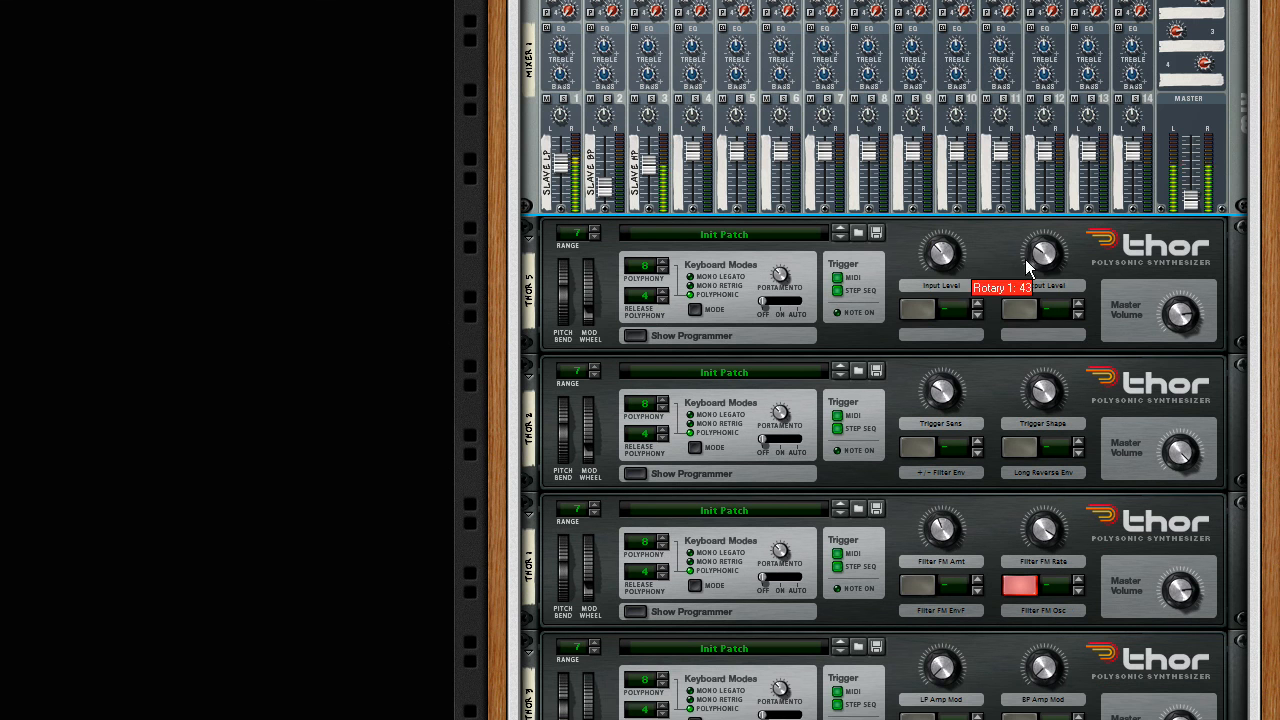
Try out different Filter FM Amt and Filter FM Rate settings on Thor 1
left_click(946, 399)
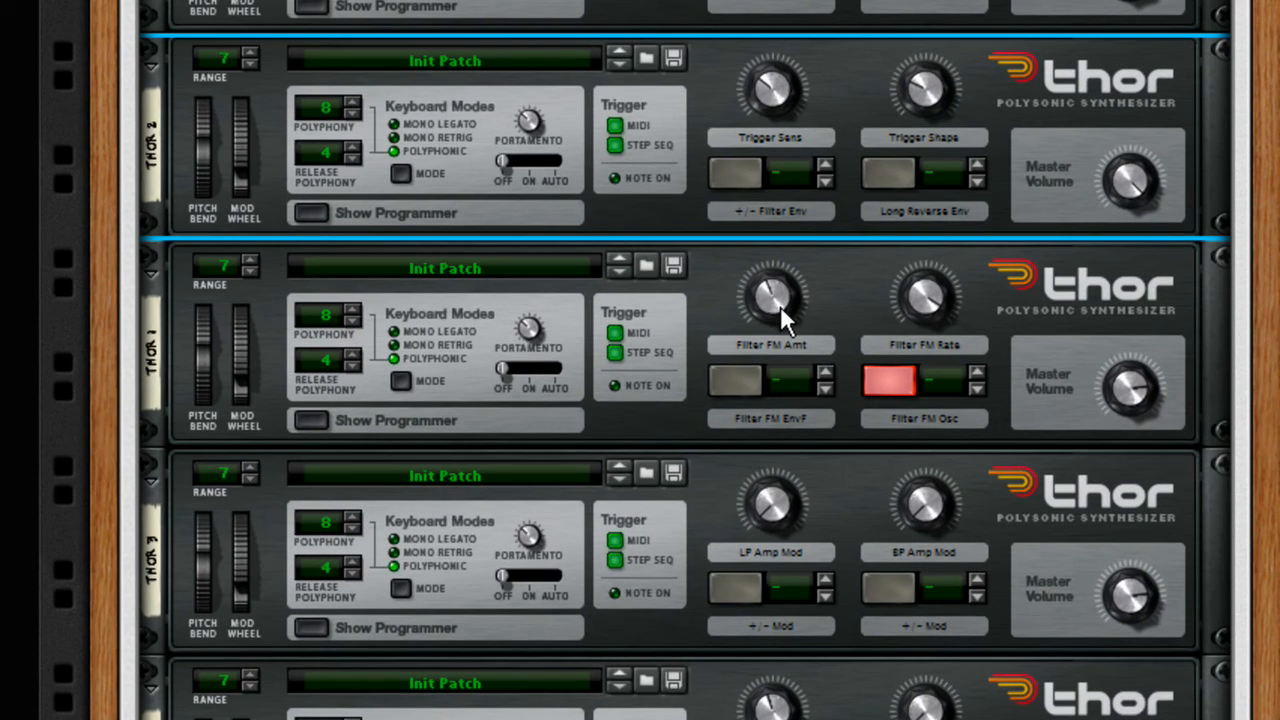
left_click(780, 306)
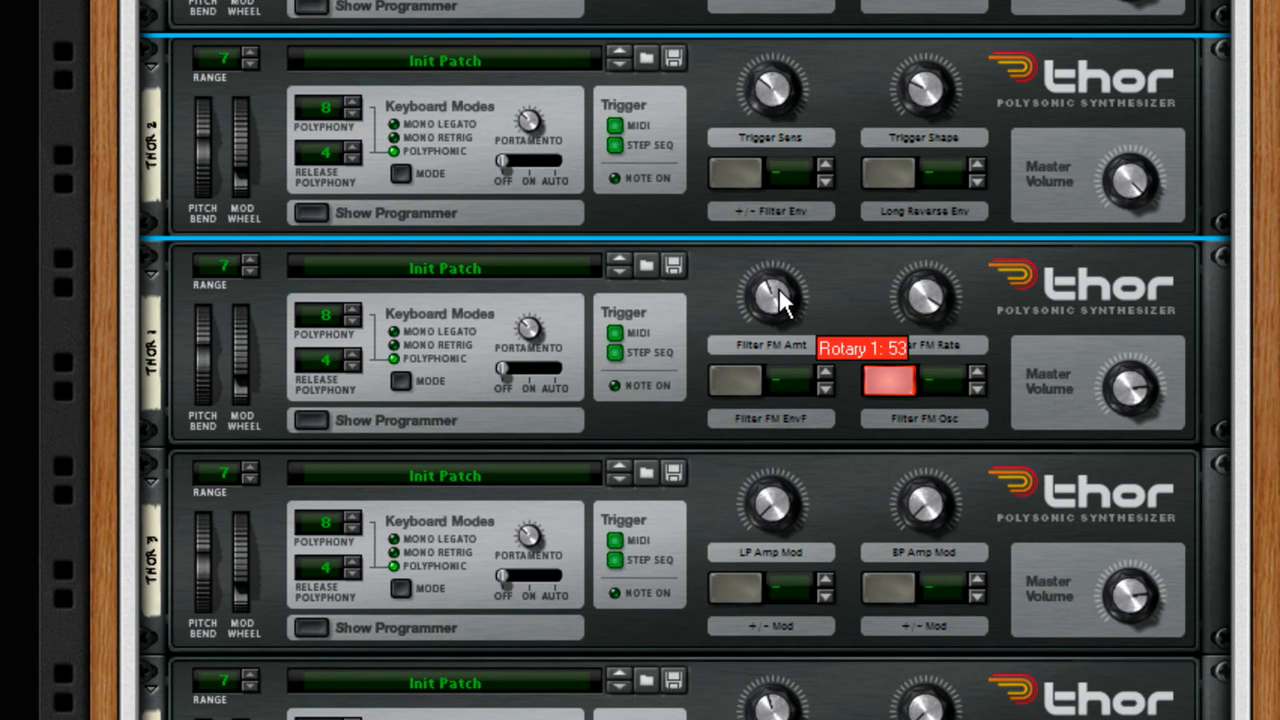
left_click(782, 302)
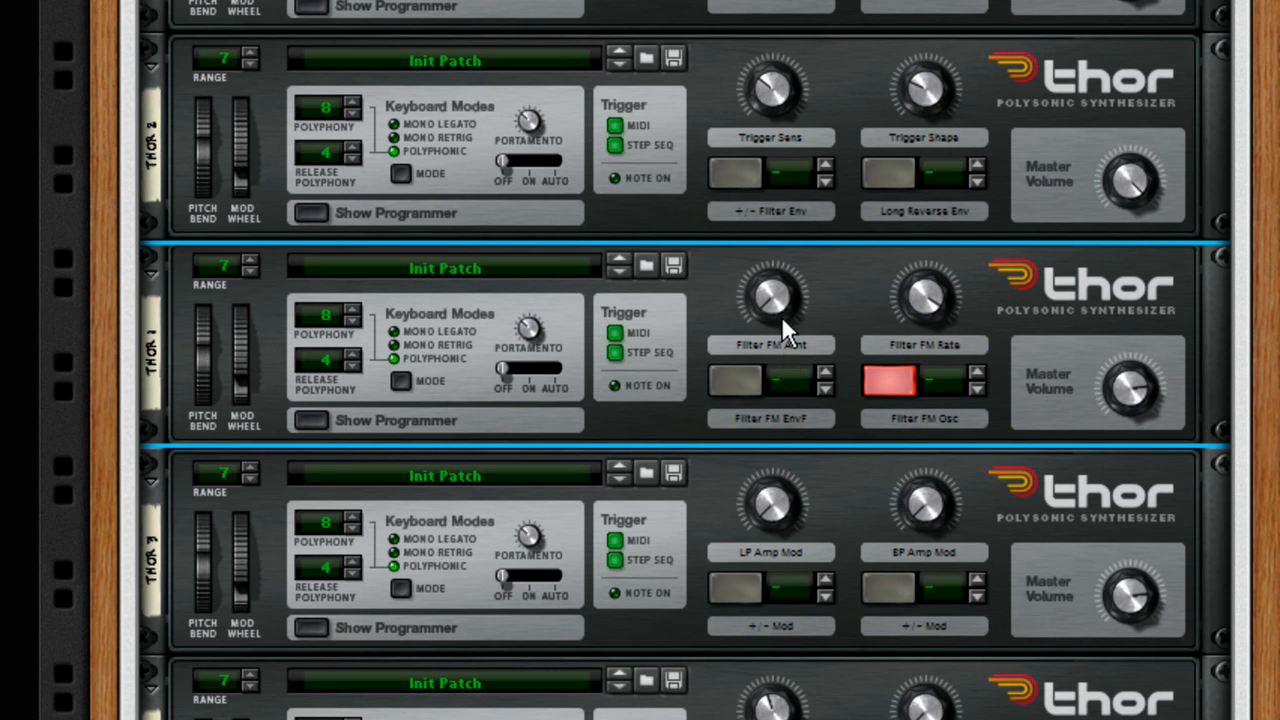
left_click_drag(778, 311, 786, 259)
mouse_move(924, 300)
left_mouse_down()
mouse_move(922, 320)
mouse_move(926, 306)
left_mouse_up()
Switch Thor 1 from Filter FM Osc to Filter FM EnvF and readjust its FM amount and rate rotaries
left_click(883, 385)
left_click(738, 380)
mouse_move(783, 278)
left_mouse_down()
mouse_move(783, 265)
mouse_move(783, 280)
left_mouse_up()
left_click_drag(922, 314, 901, 332)
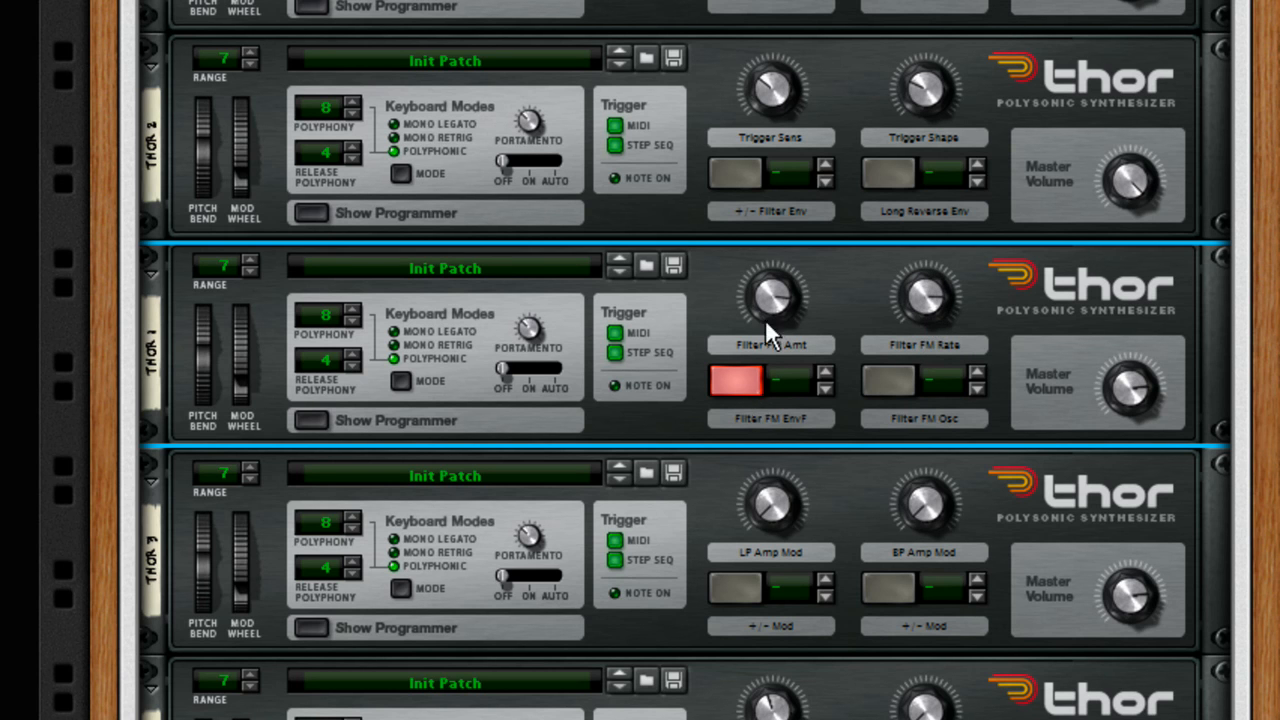
Set Thor 1's Filter FM Amt to 0 and turn off Filter FM EnvF
left_click_drag(771, 323, 775, 467)
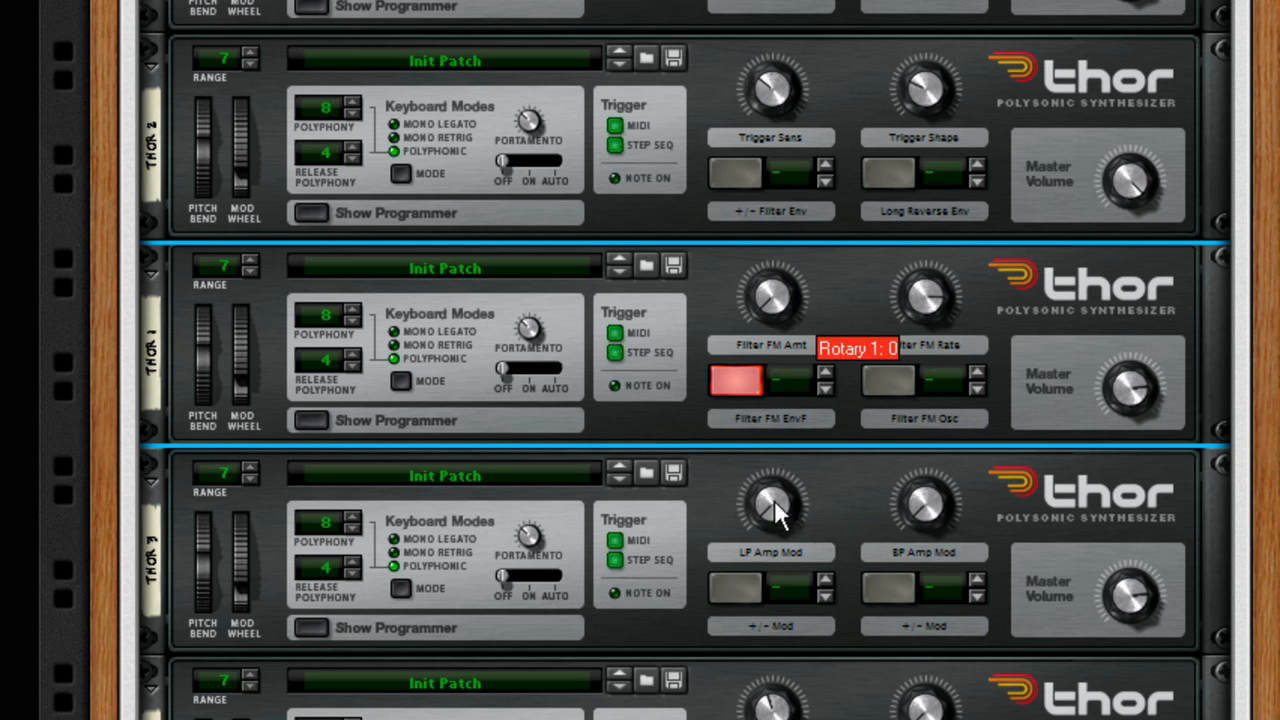
left_click(738, 386)
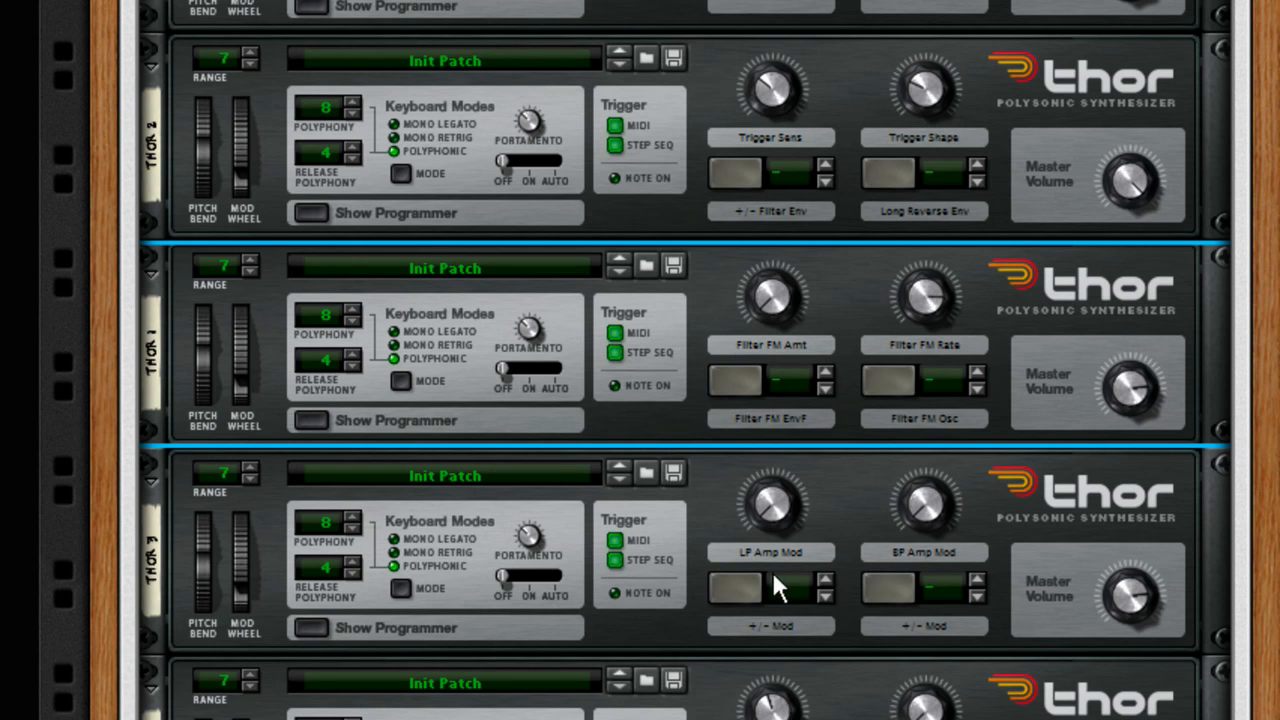
Raise the LP Amp Mod rotary on Thor 3 and the Slave BP channel level in Mixer 1
left_click_drag(772, 515, 780, 462)
scroll(666, 513, "up", 5)
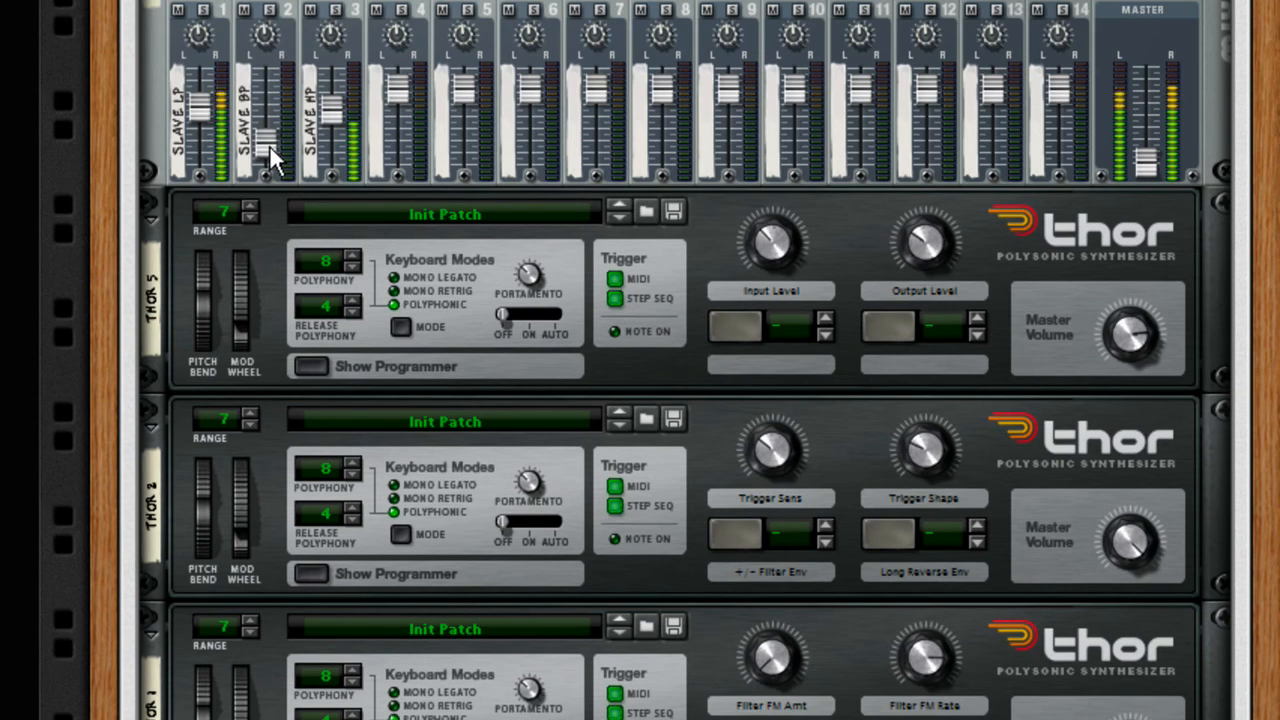
left_click_drag(271, 110, 275, 90)
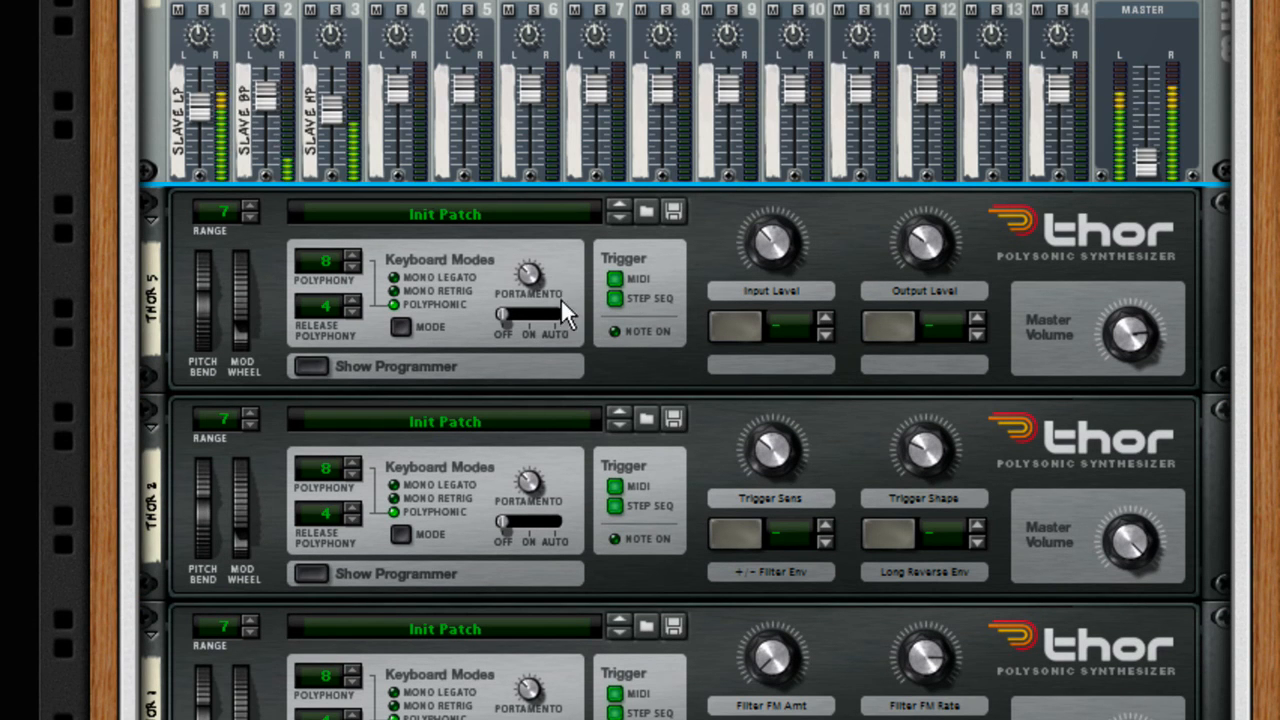
scroll(682, 487, "down", 4)
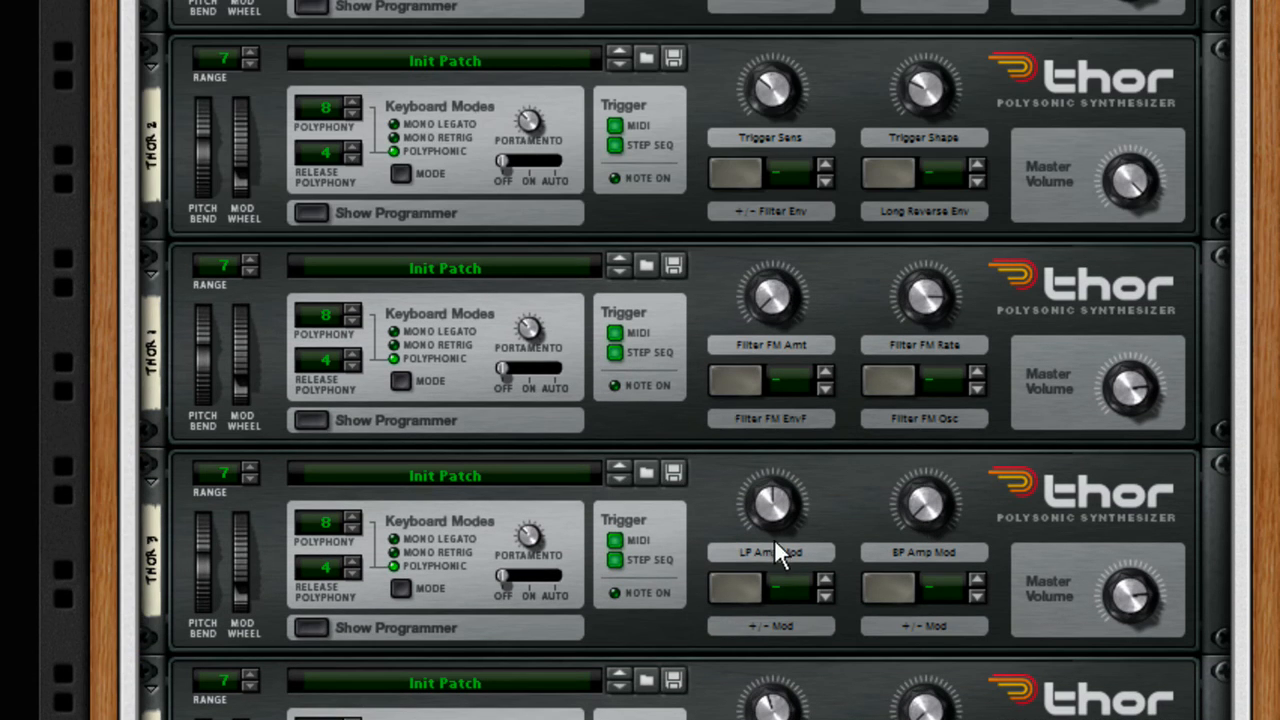
Lower the Slave LP and Slave BP channel levels in Mixer 1 and set the Slave HP level to 17
scroll(397, 424, "up", 4)
left_click_drag(266, 110, 271, 143)
left_click_drag(334, 115, 332, 133)
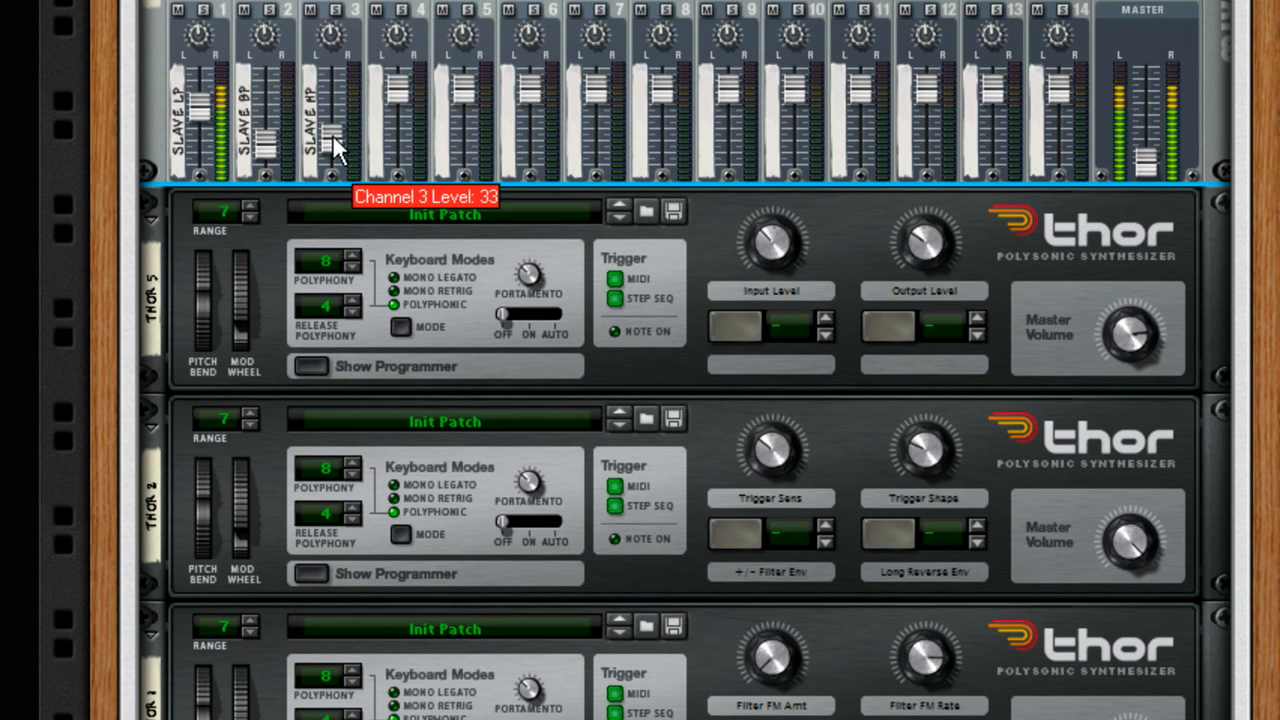
left_click_drag(190, 99, 197, 131)
left_click_drag(199, 155, 335, 152)
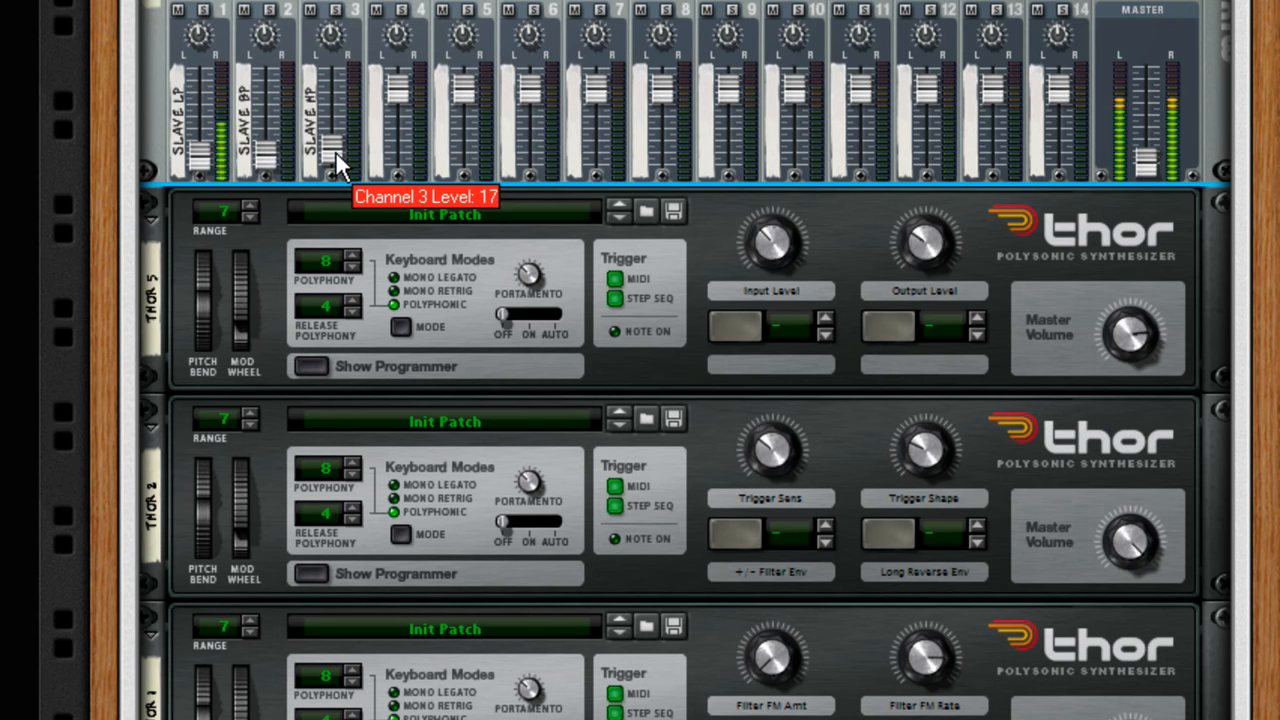
Set Thor 3's BP Amp Mod rotary to 107 and raise the HP Amp Mod rotary on Thor 3 Copy
scroll(880, 670, "down", 5)
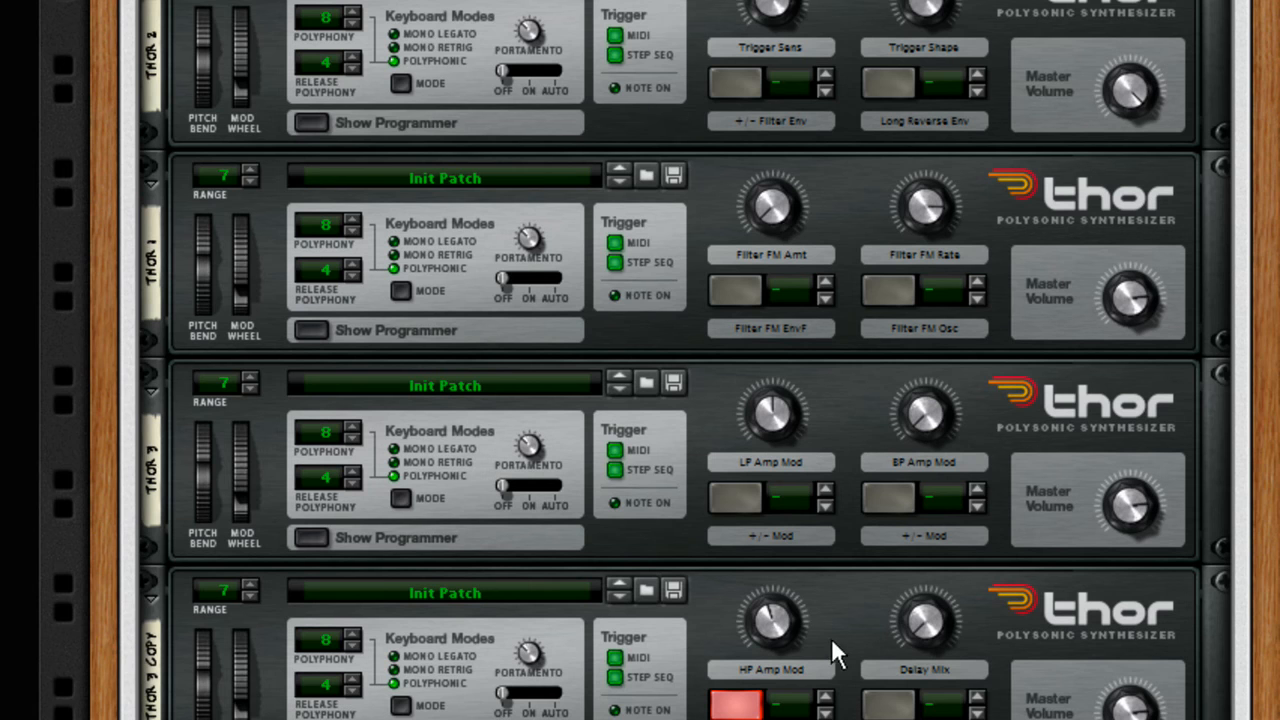
left_click(952, 419)
left_click_drag(955, 368, 957, 363)
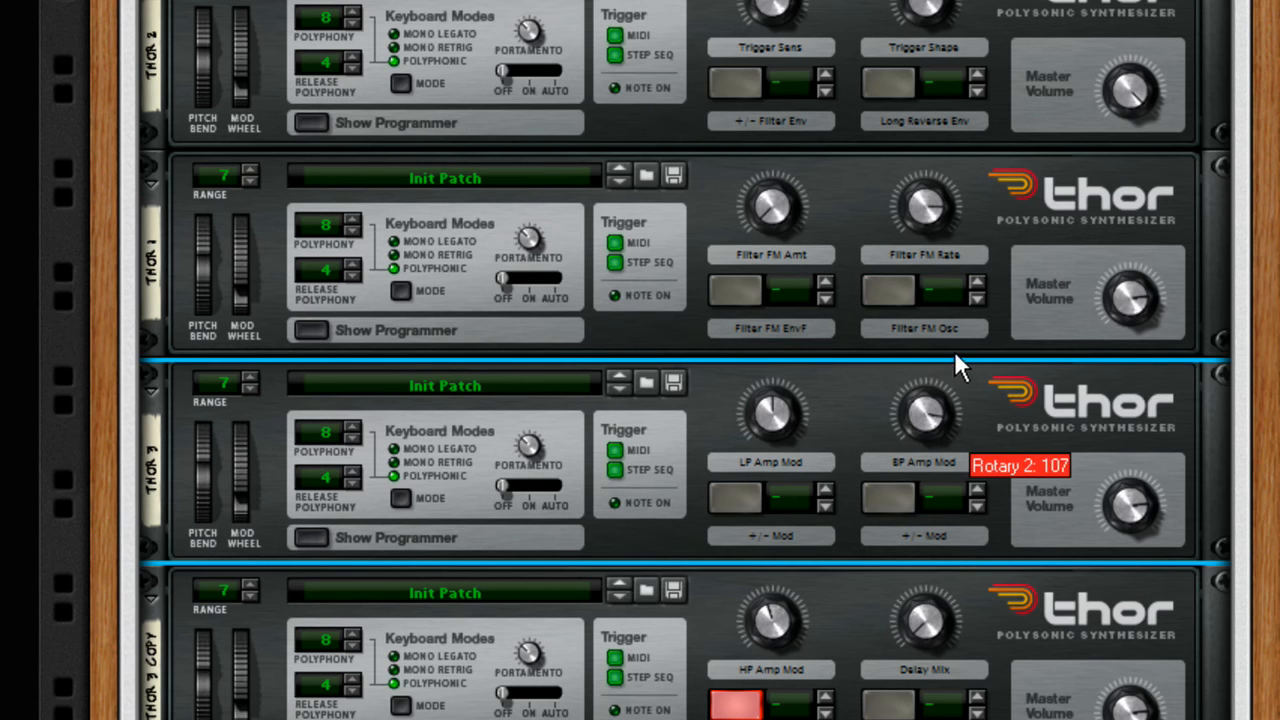
scroll(702, 505, "up", 5)
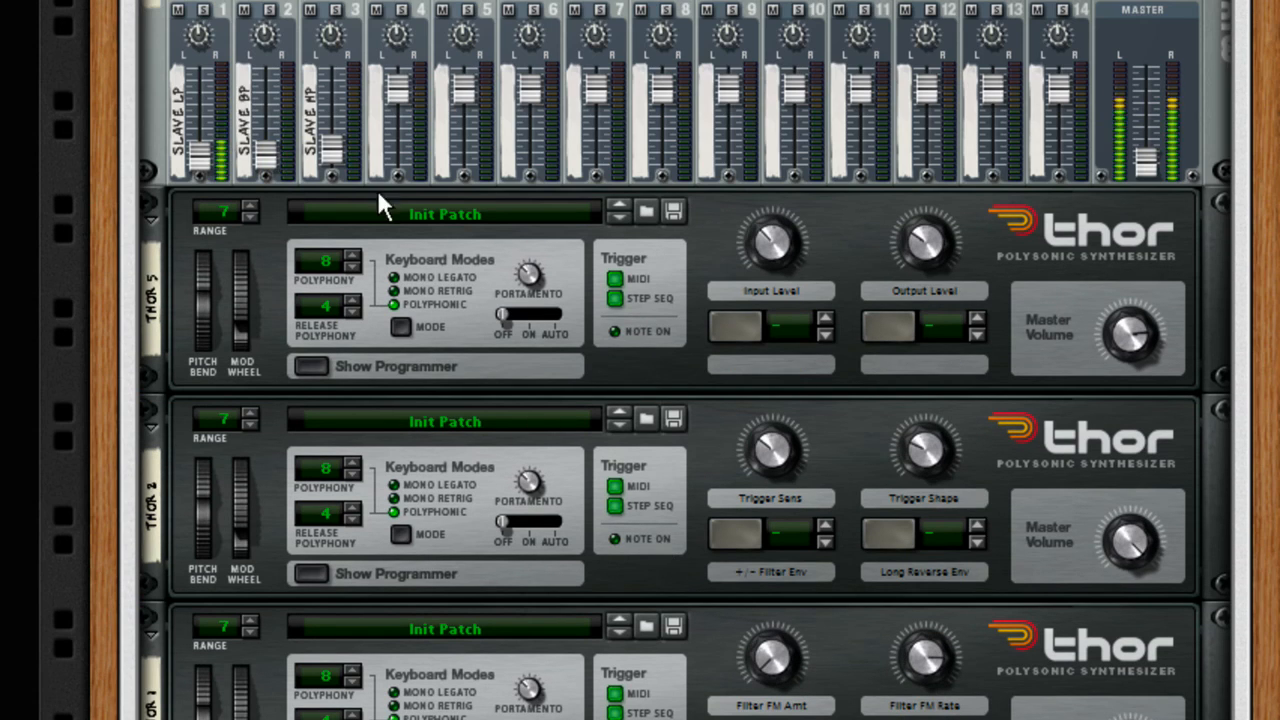
scroll(341, 164, "down", 5)
left_click_drag(784, 630, 792, 588)
scroll(566, 703, "up", 5)
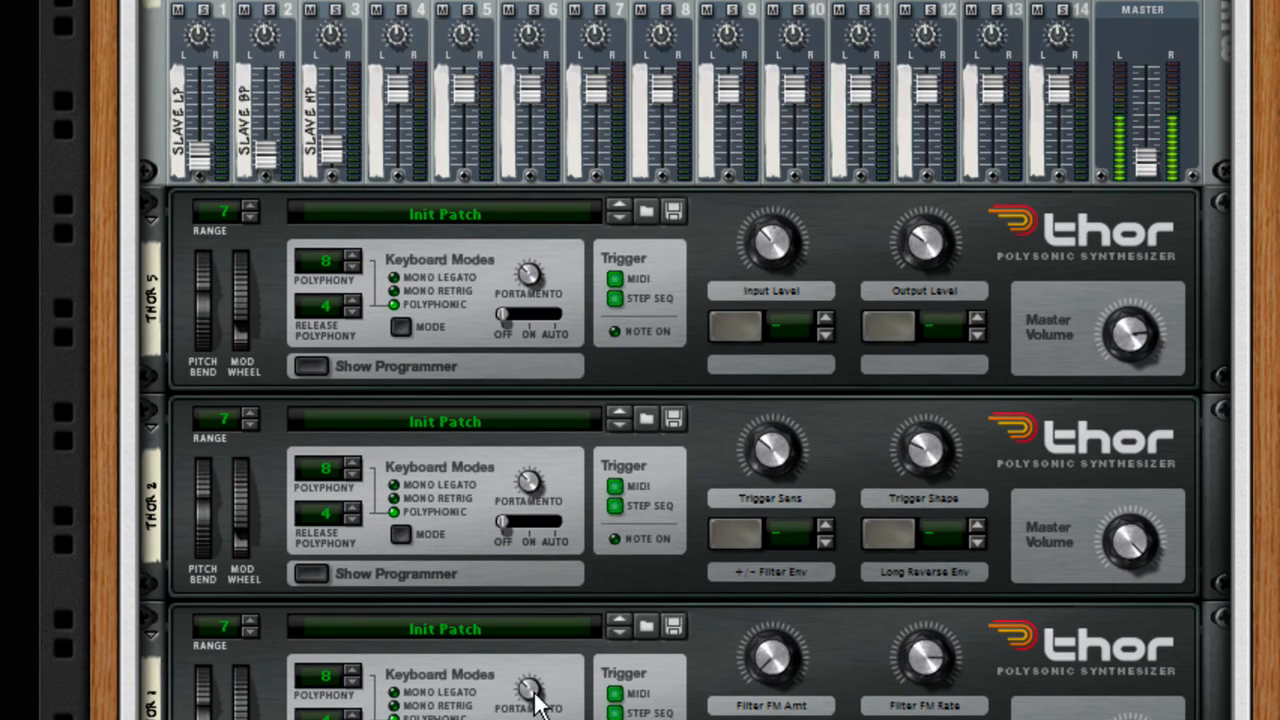
Raise the Slave HP channel level in Mixer 1 to 84
scroll(549, 674, "down", 4)
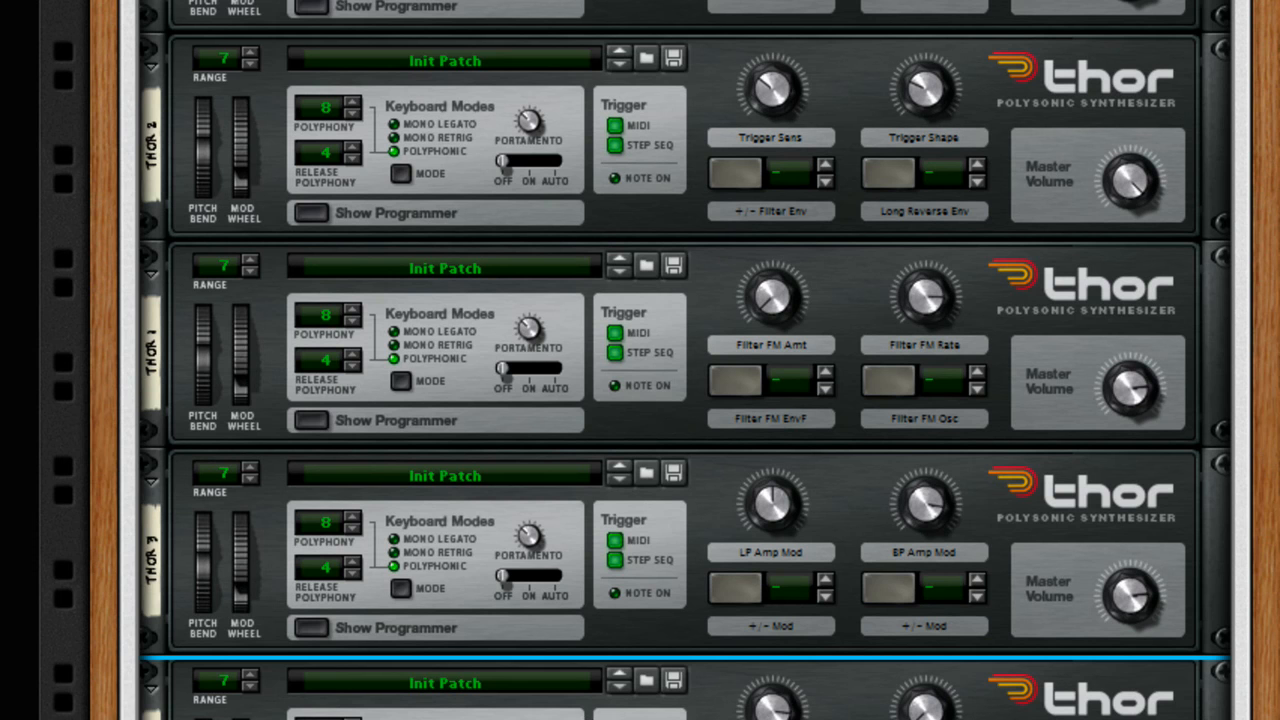
scroll(680, 705, "up", 6)
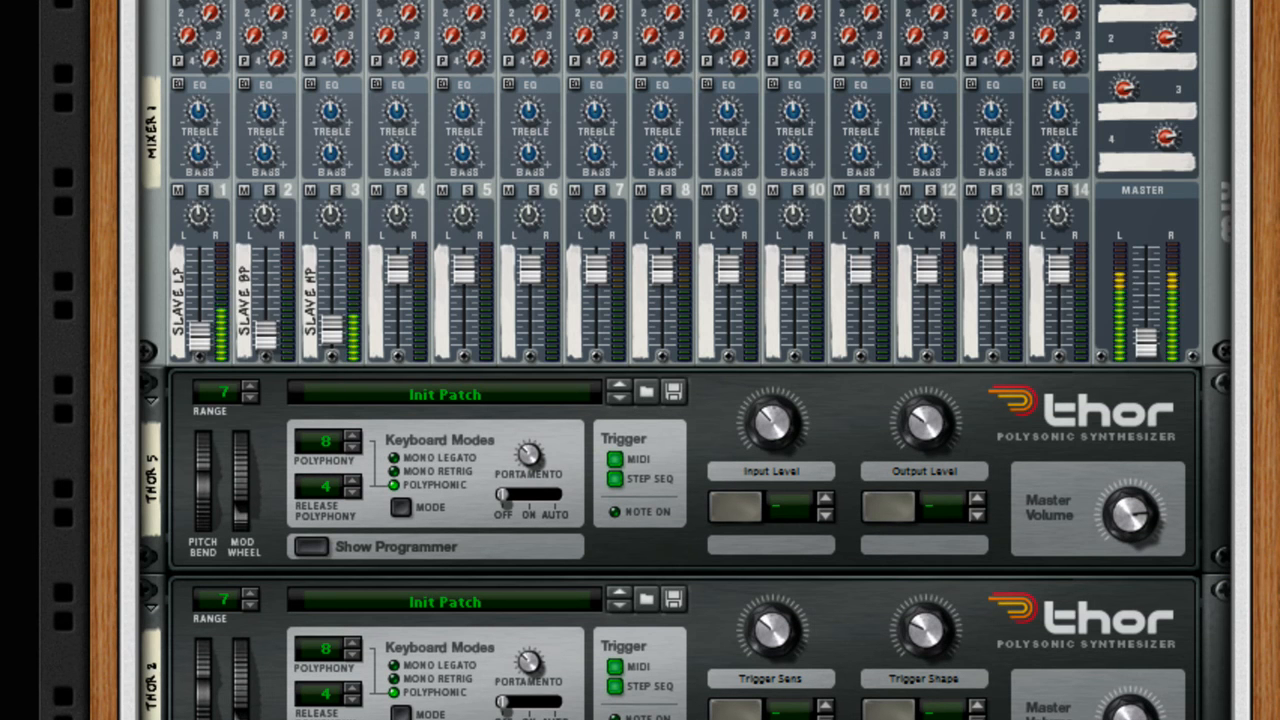
scroll(686, 360, "down", 3)
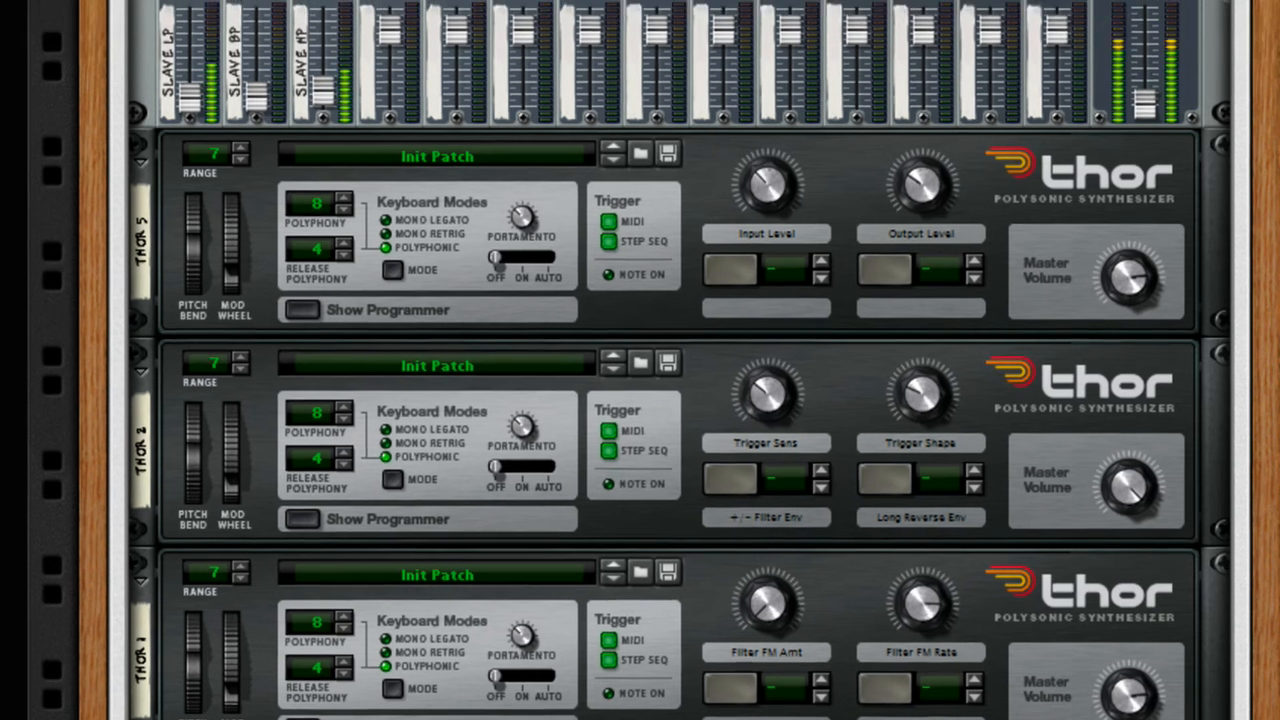
scroll(309, 365, "up", 2)
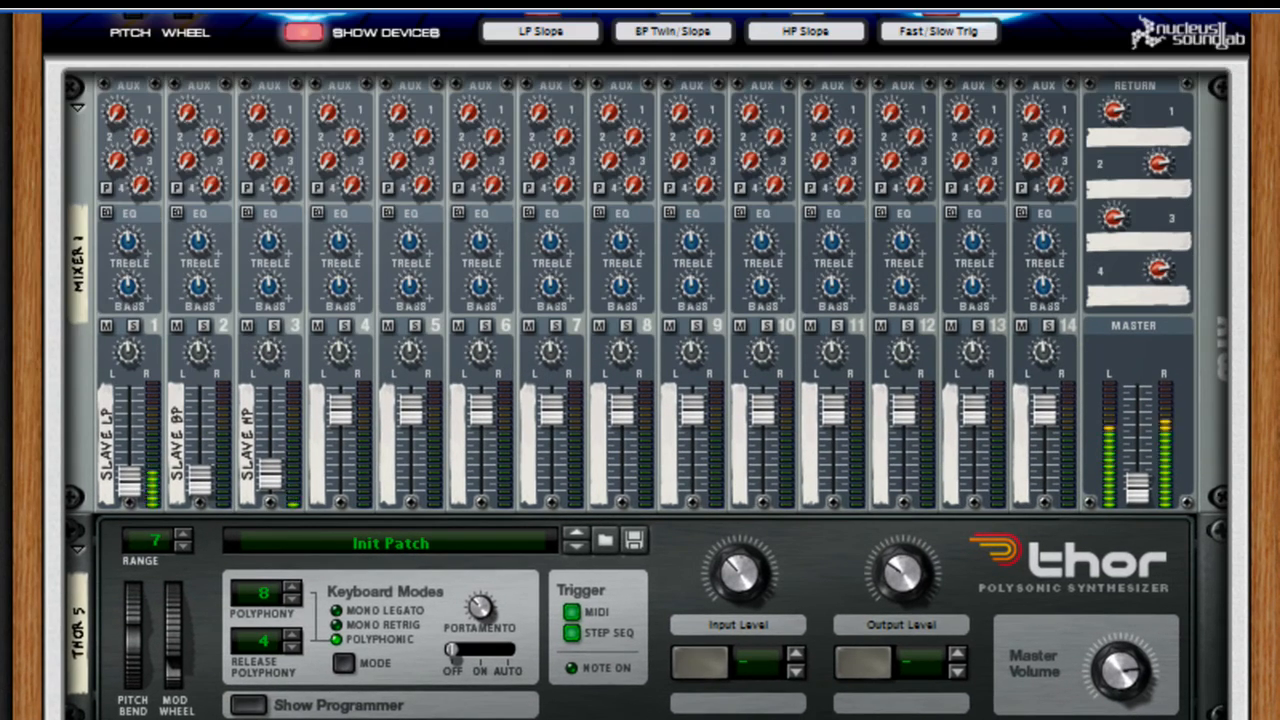
scroll(273, 490, "down", 3)
scroll(355, 689, "up", 4)
left_click_drag(273, 570, 272, 516)
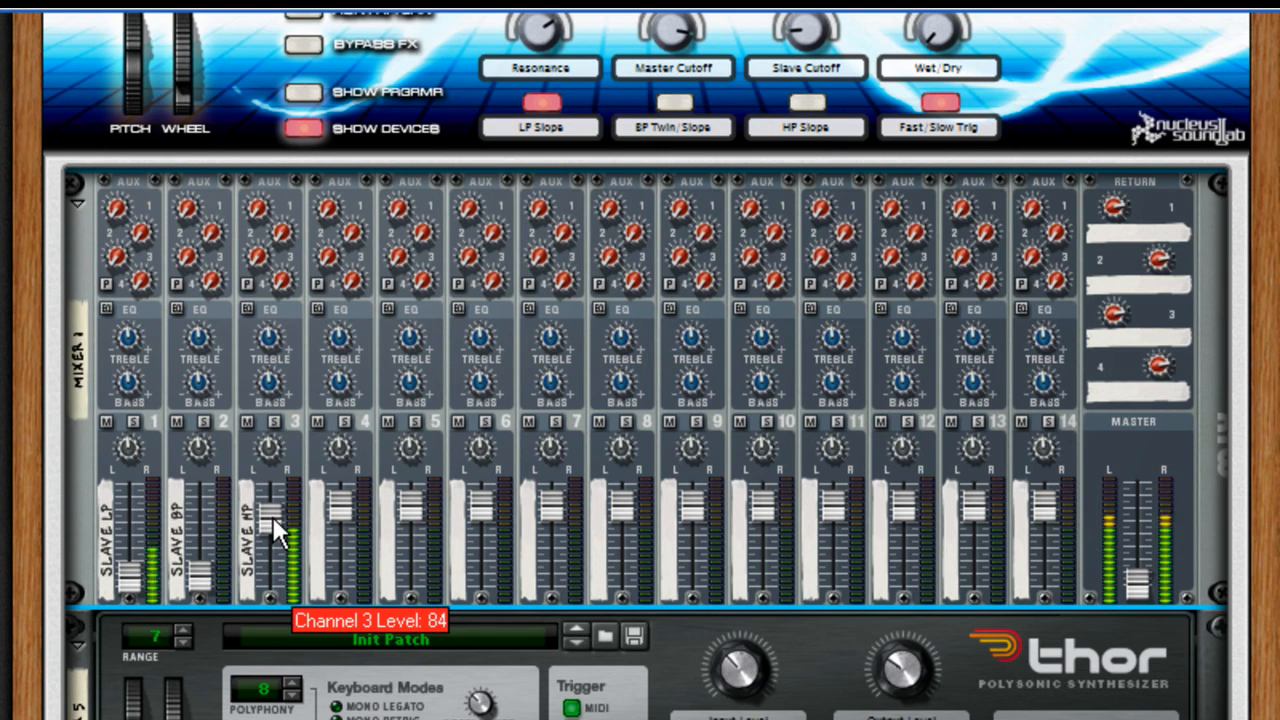
Lower the Master Cutoff rotary and raise the Resonance rotary on the Freestyle Filter Combinator
scroll(400, 510, "up", 3)
left_click_drag(656, 308, 605, 348)
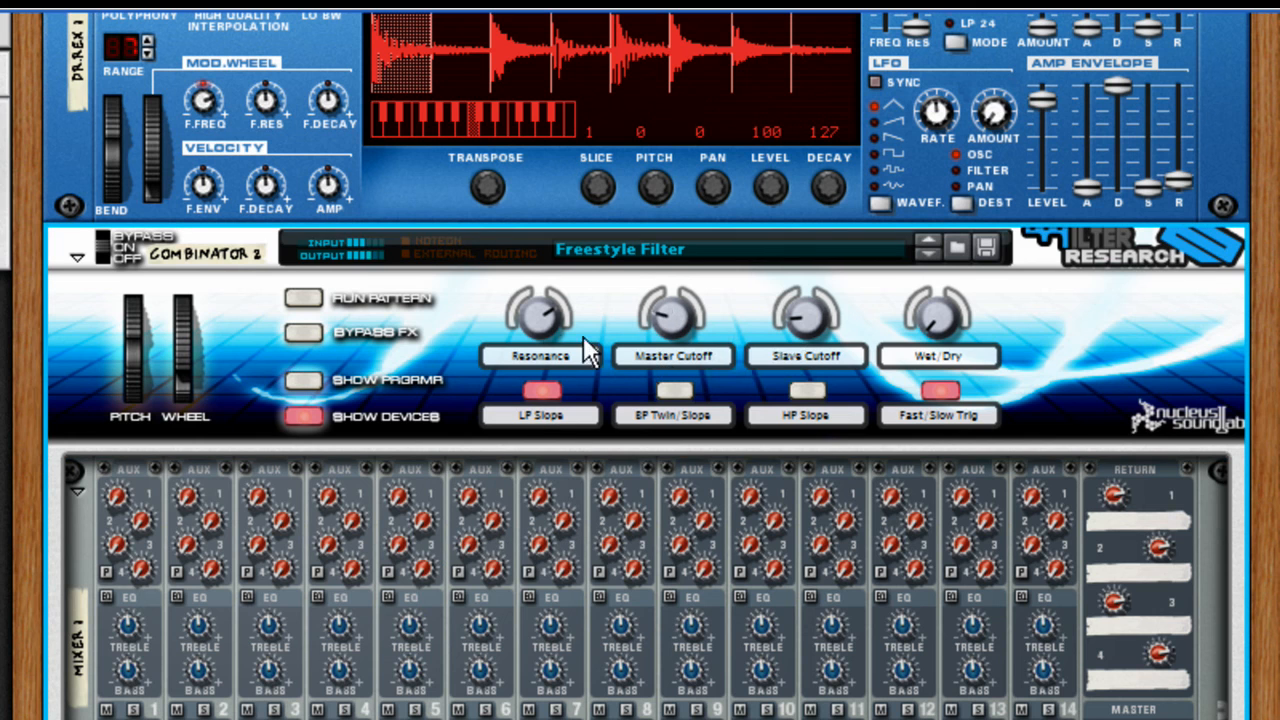
left_click_drag(524, 318, 524, 300)
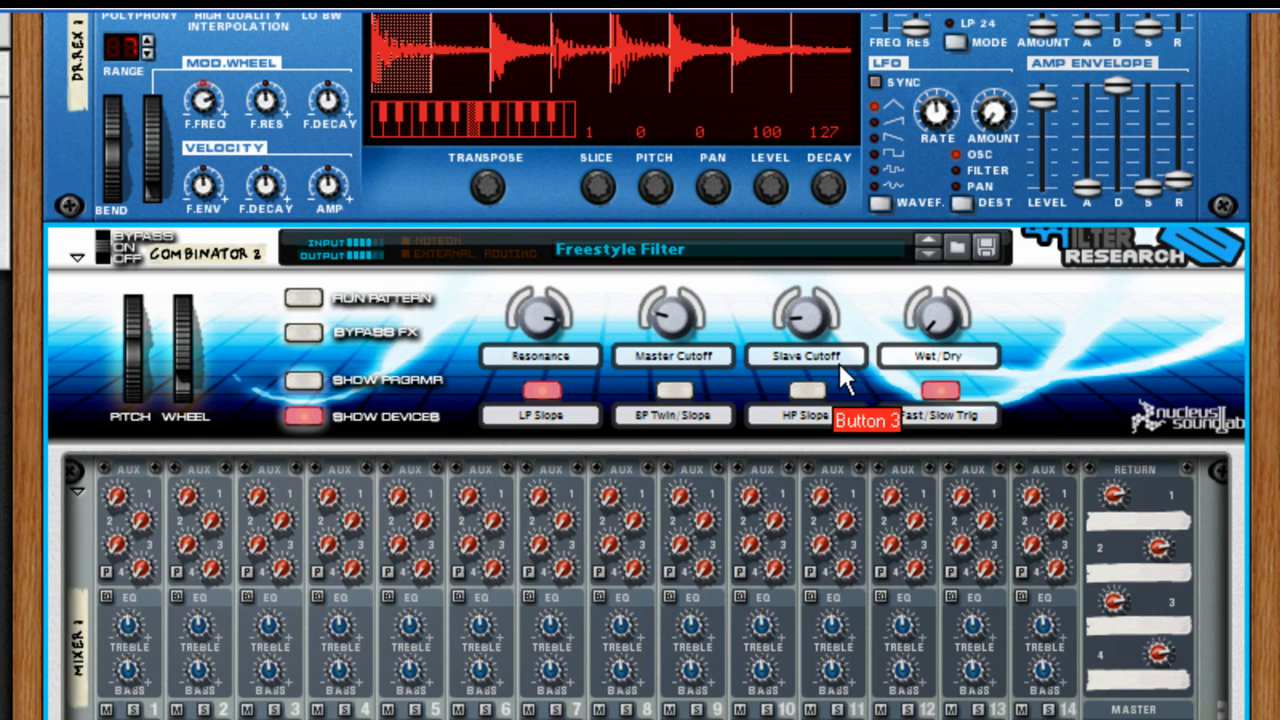
Turn off LP Slope on the Freestyle Filter Combinator and set its Slave Cutoff rotary to 50
left_click_drag(818, 319, 833, 264)
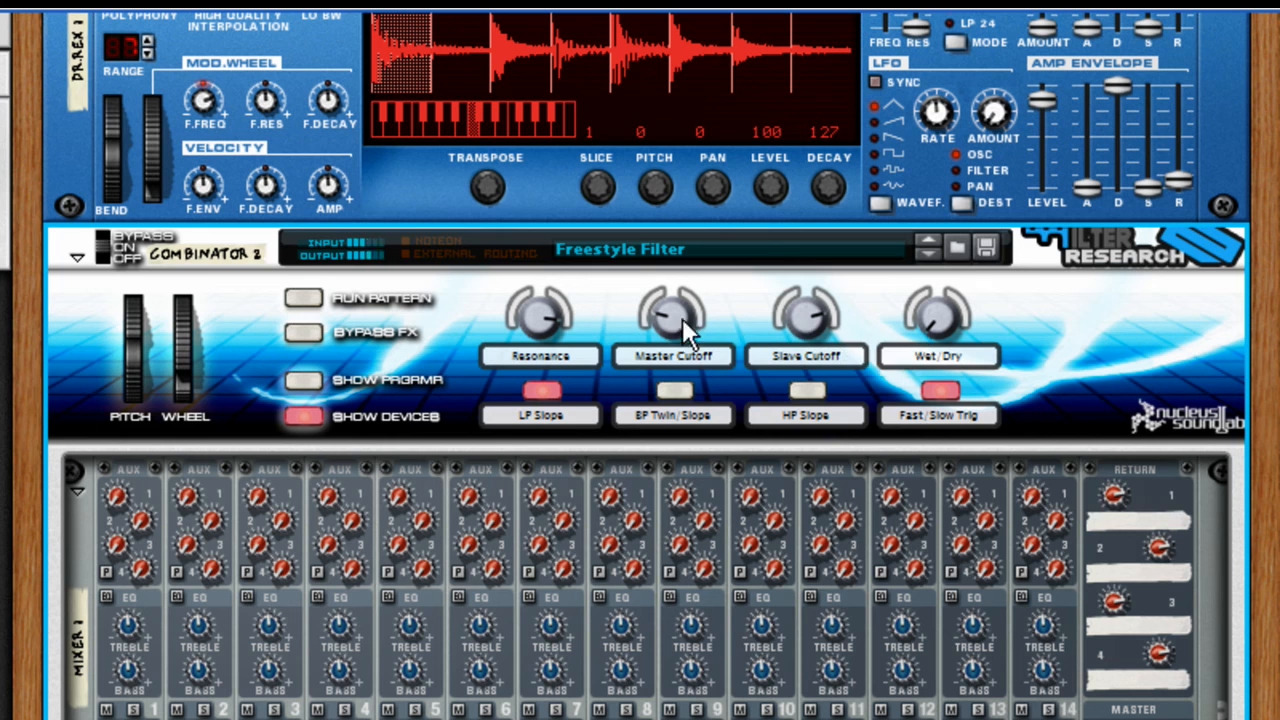
left_click(540, 390)
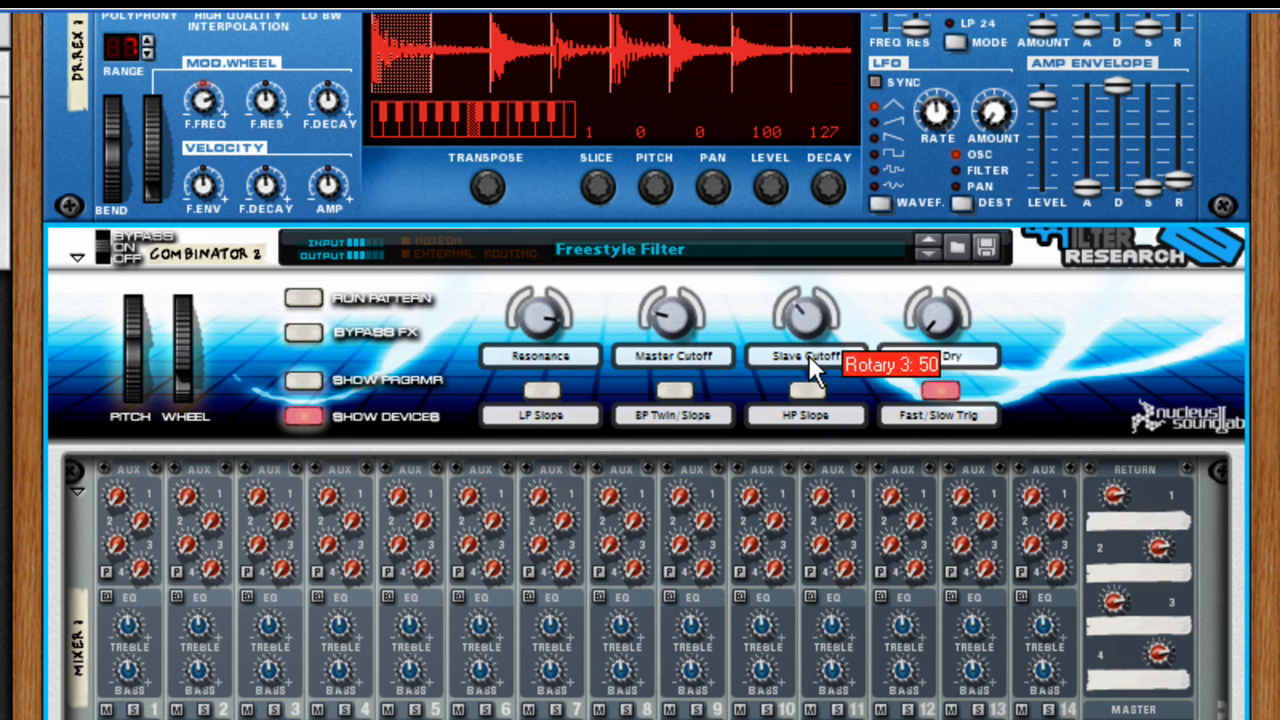
Turn on BP Twin/Slope on the Freestyle Filter Combinator and sweep its Master Cutoff rotary up and back down
left_click_drag(680, 318, 693, 268)
left_click(673, 390)
left_click_drag(679, 323, 679, 385)
Raise the Slave LP channel level in Mixer 1 and pull the Slave HP level all the way down
scroll(679, 385, "down", 10)
scroll(640, 400, "down", 3)
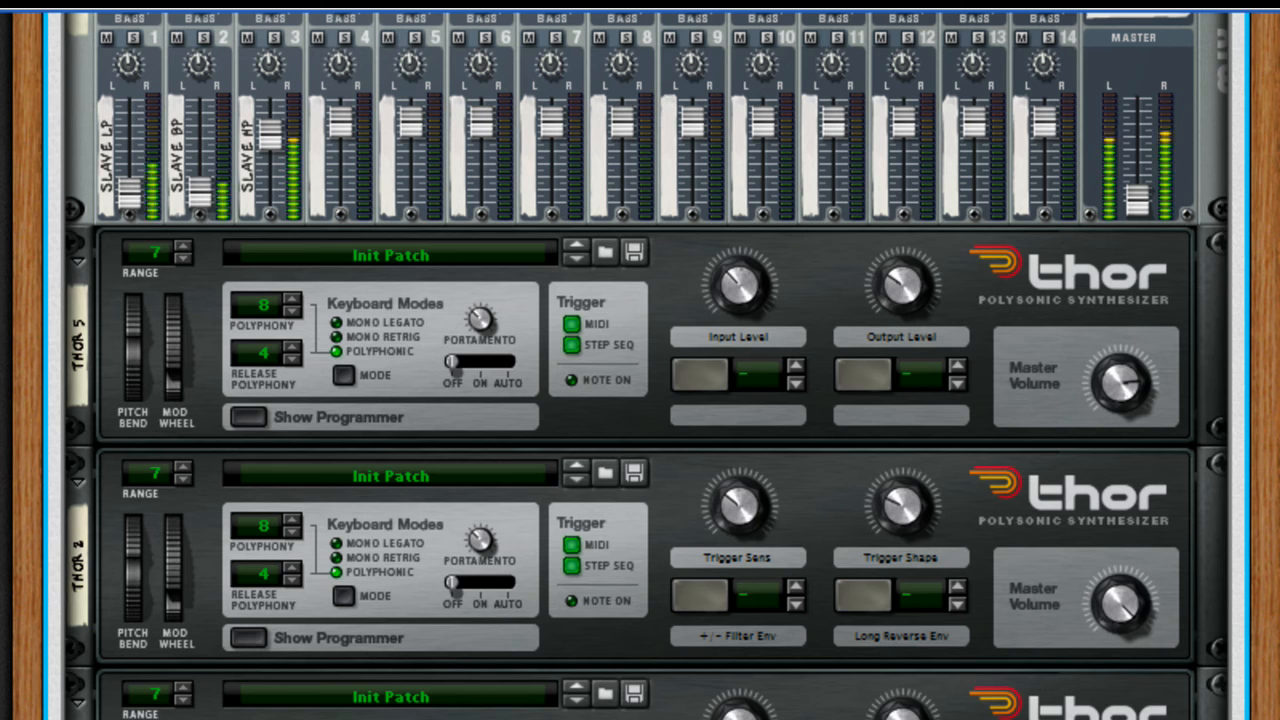
left_click_drag(127, 203, 133, 113)
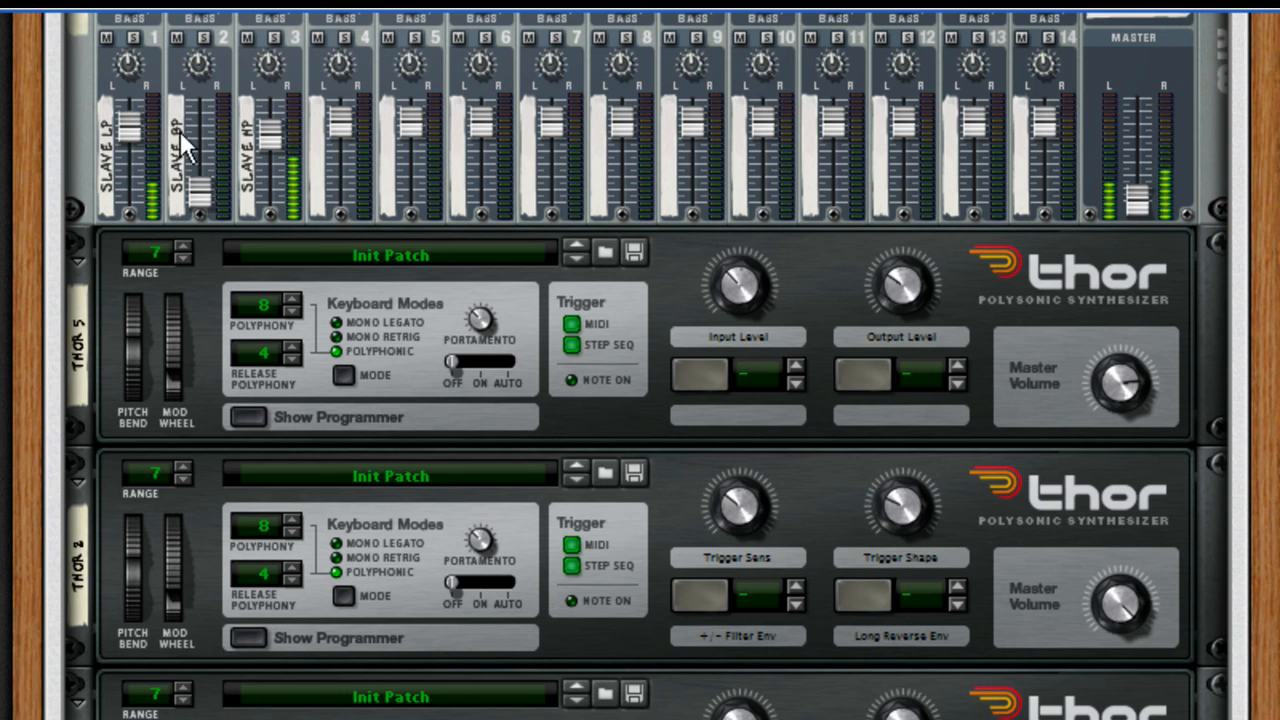
left_click(194, 196)
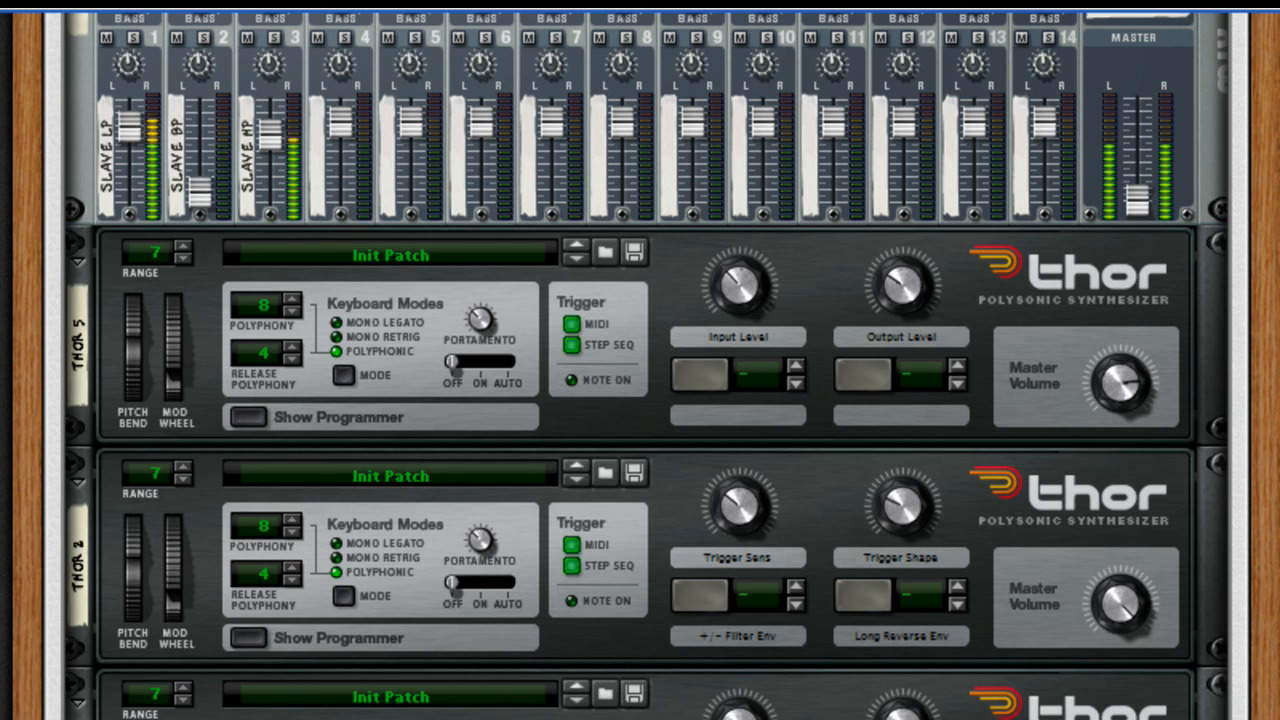
left_click_drag(276, 125, 266, 209)
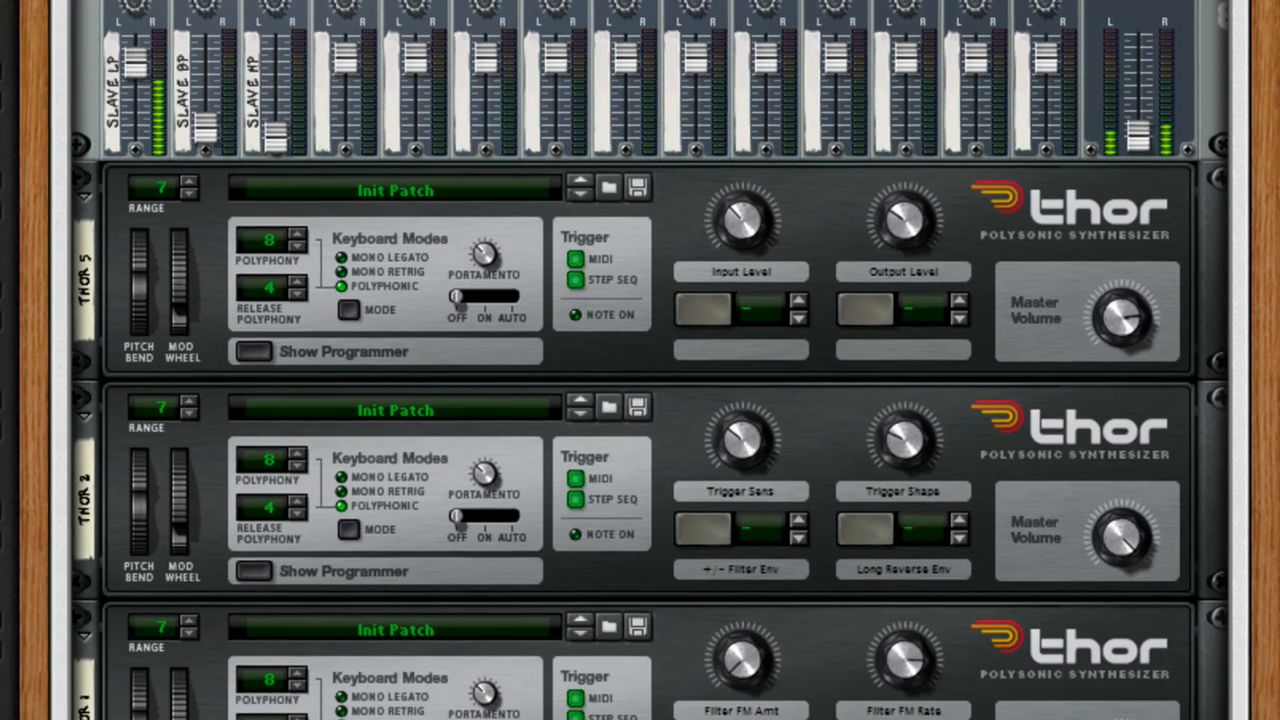
Set Thor 3's LP Amp Mod rotary to 0 and raise the Slave HP level and the Slave BP level to 83 in Mixer 1
left_click_drag(763, 537, 761, 587)
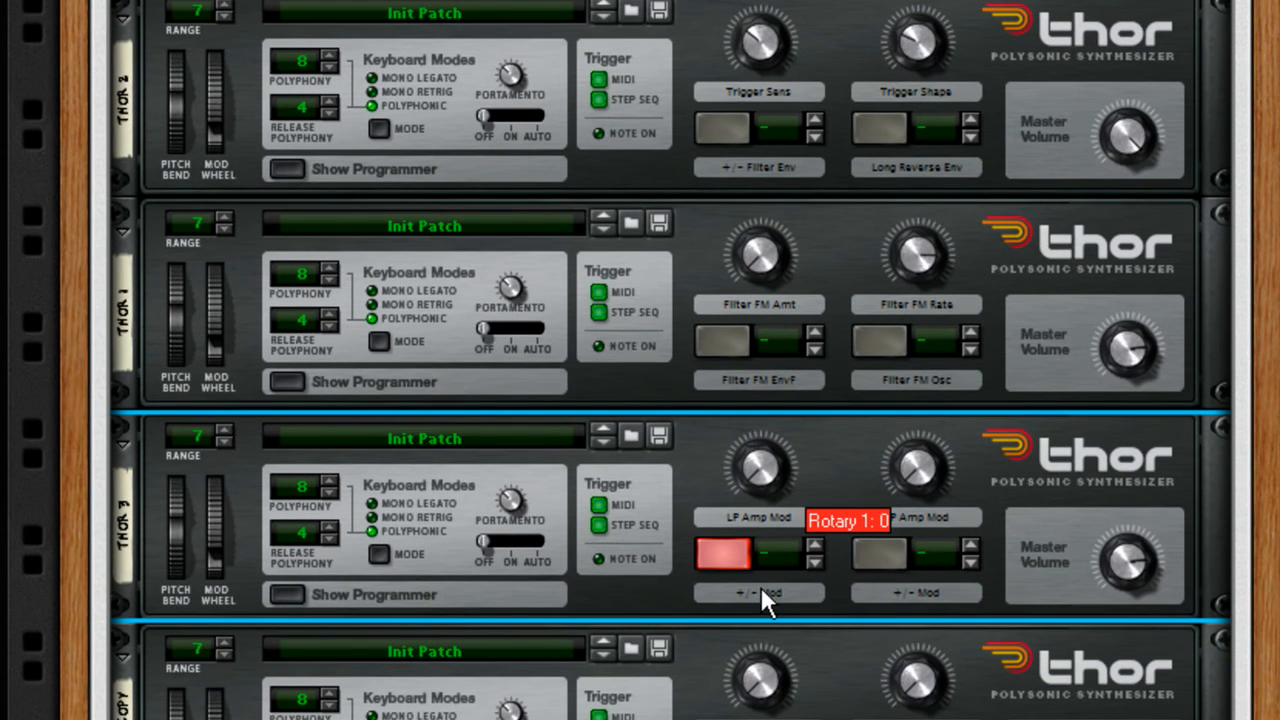
left_click_drag(765, 476, 760, 506)
scroll(437, 486, "up", 8)
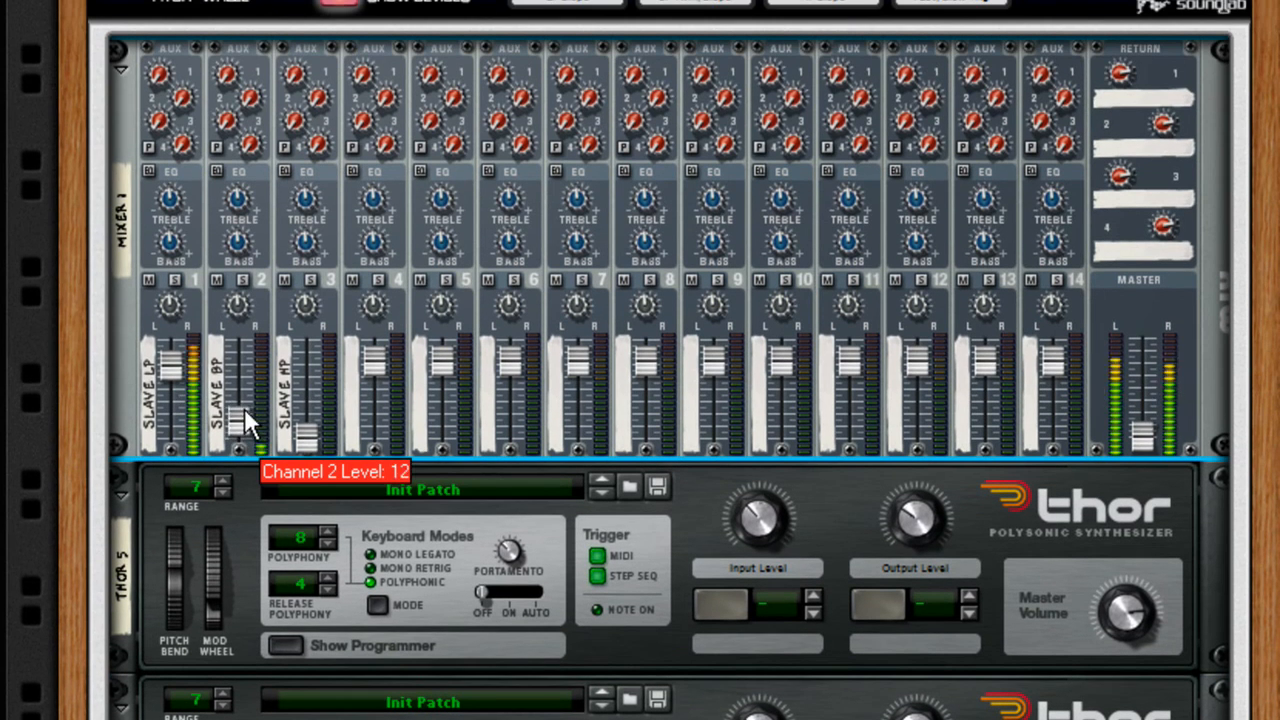
left_click_drag(244, 410, 247, 360)
left_click_drag(309, 434, 241, 368)
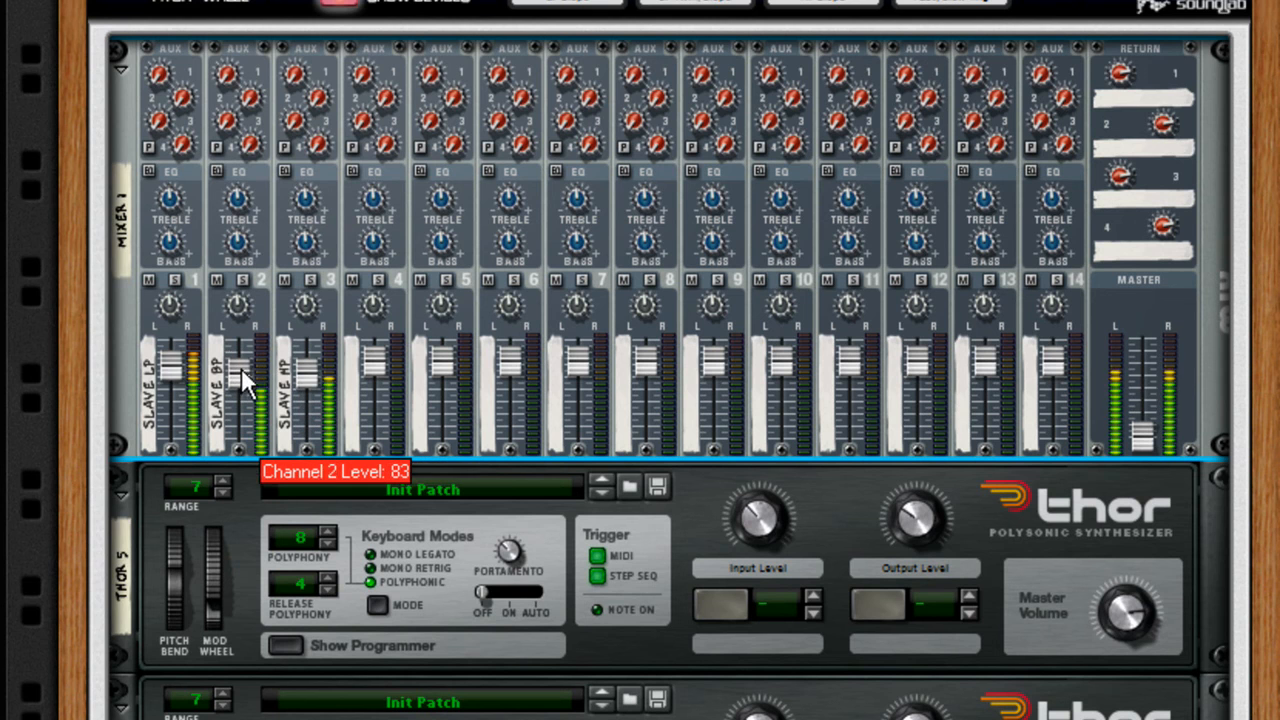
Turn on HP Slope and LP Slope on the Freestyle Filter Combinator, and rebalance with a higher Slave Cutoff and lower Master Cutoff
scroll(777, 557, "up", 8)
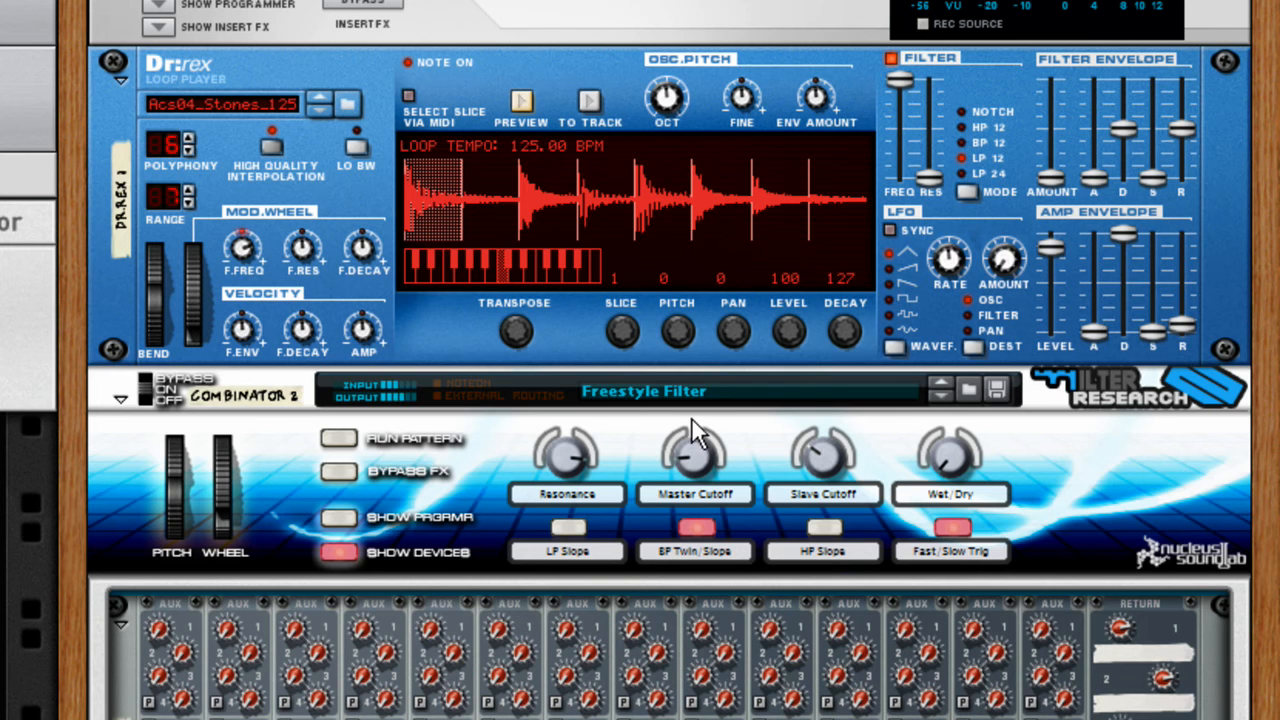
left_click_drag(694, 451, 707, 424)
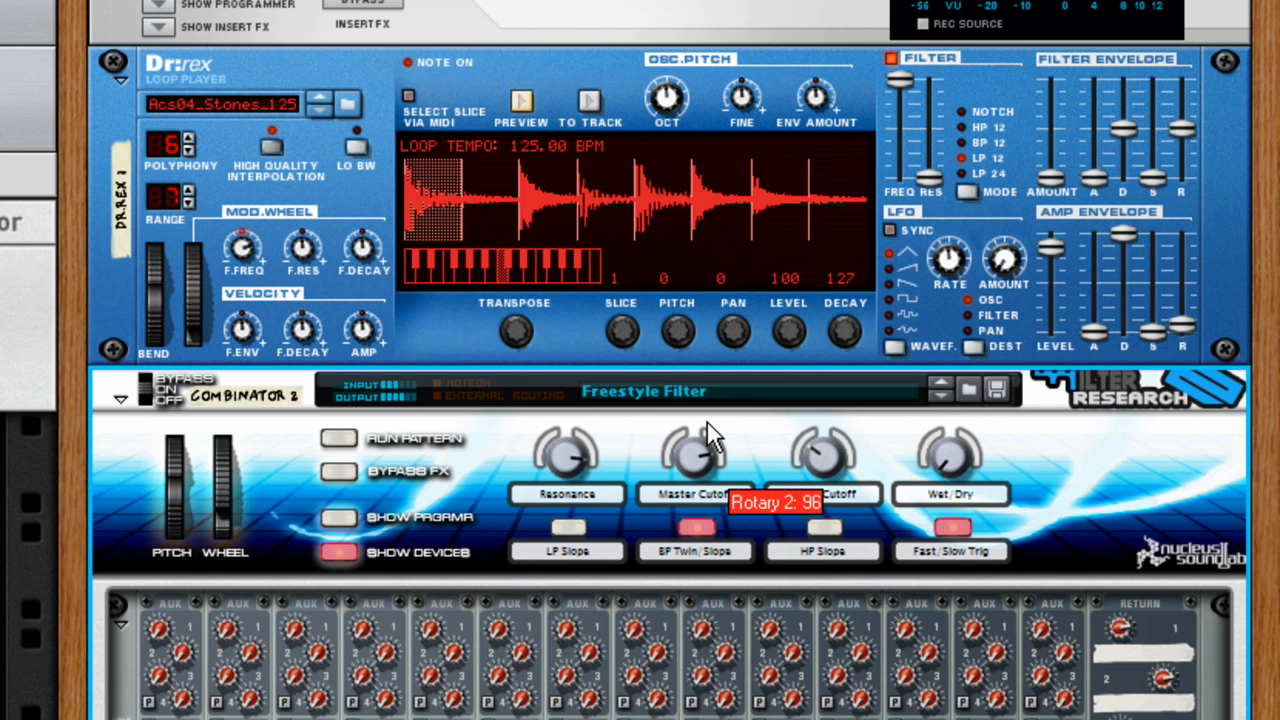
left_click(824, 550)
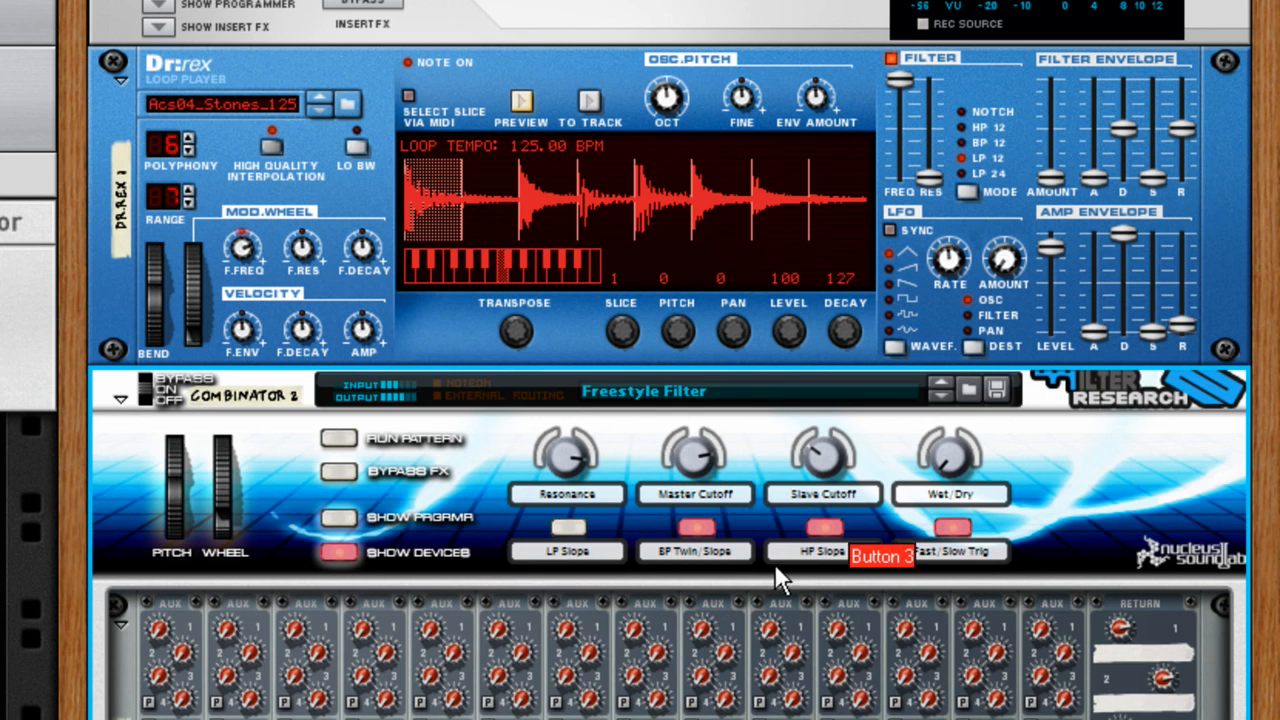
left_click(588, 549)
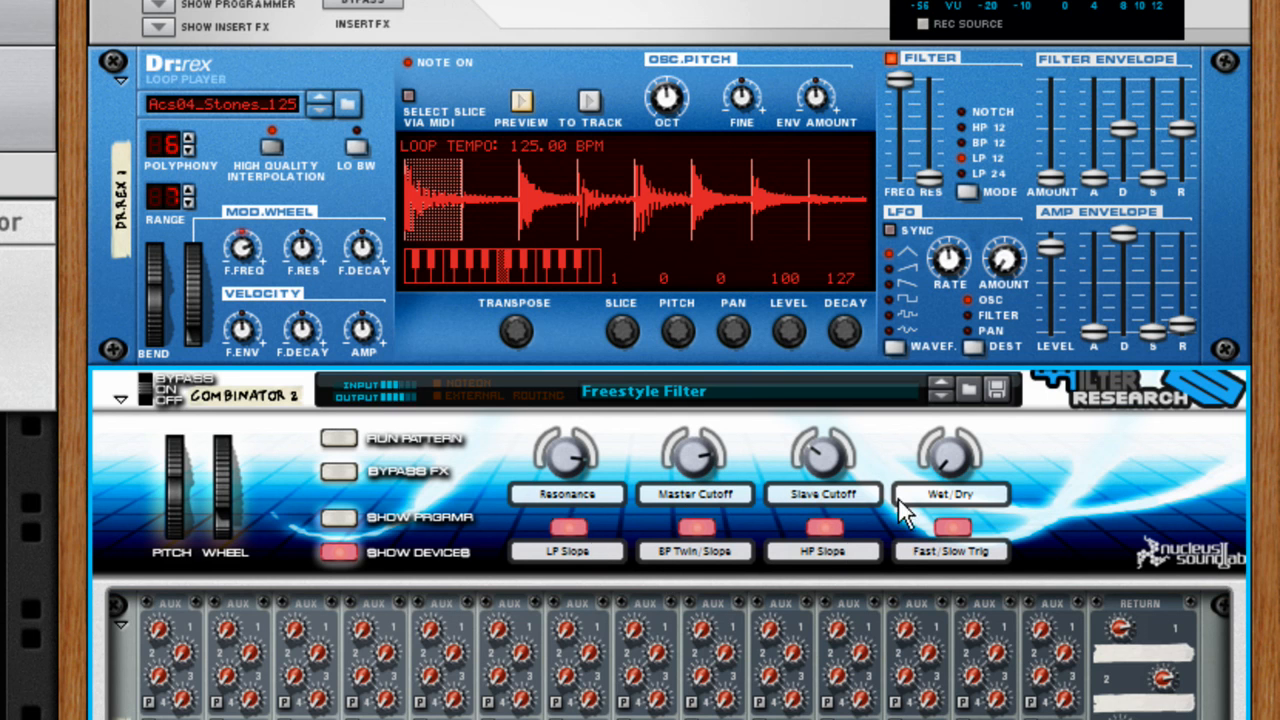
left_click_drag(838, 460, 848, 412)
left_click_drag(711, 450, 703, 497)
Raise the Filter FM Amt rotary on Thor 1 and turn on its Filter FM Osc button
scroll(703, 497, "down", 15)
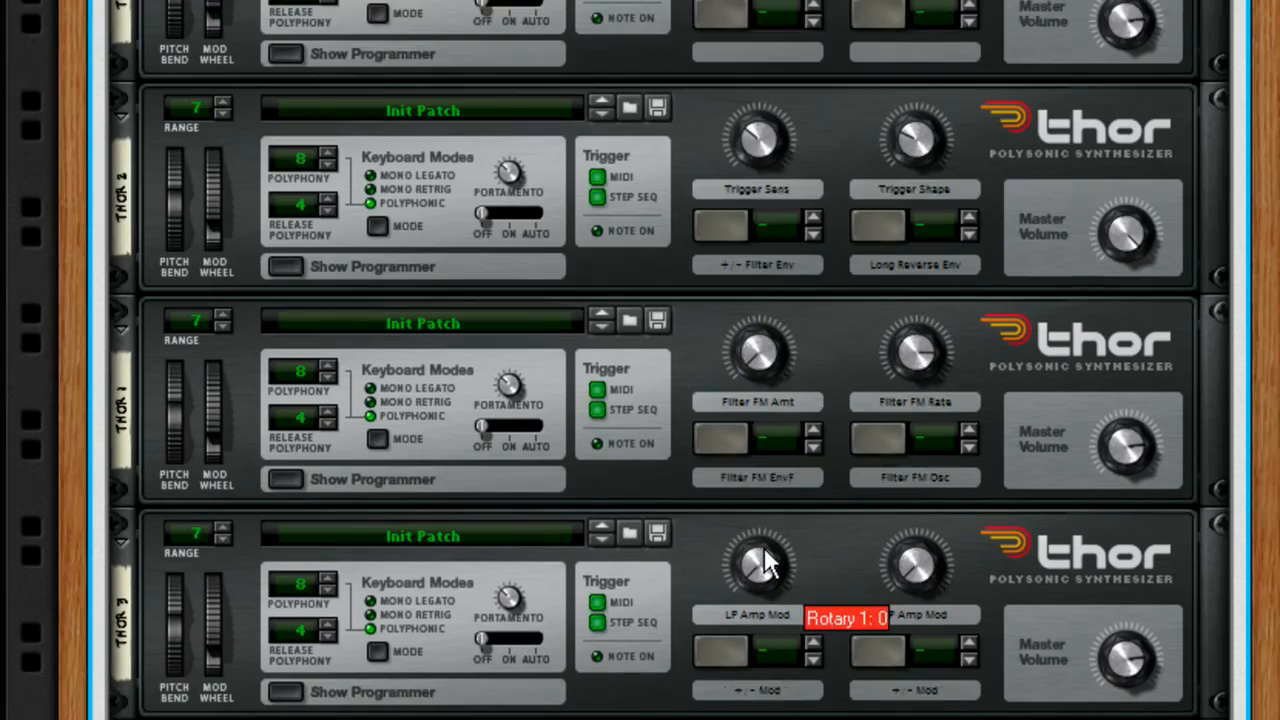
left_click(773, 109)
left_click(876, 196)
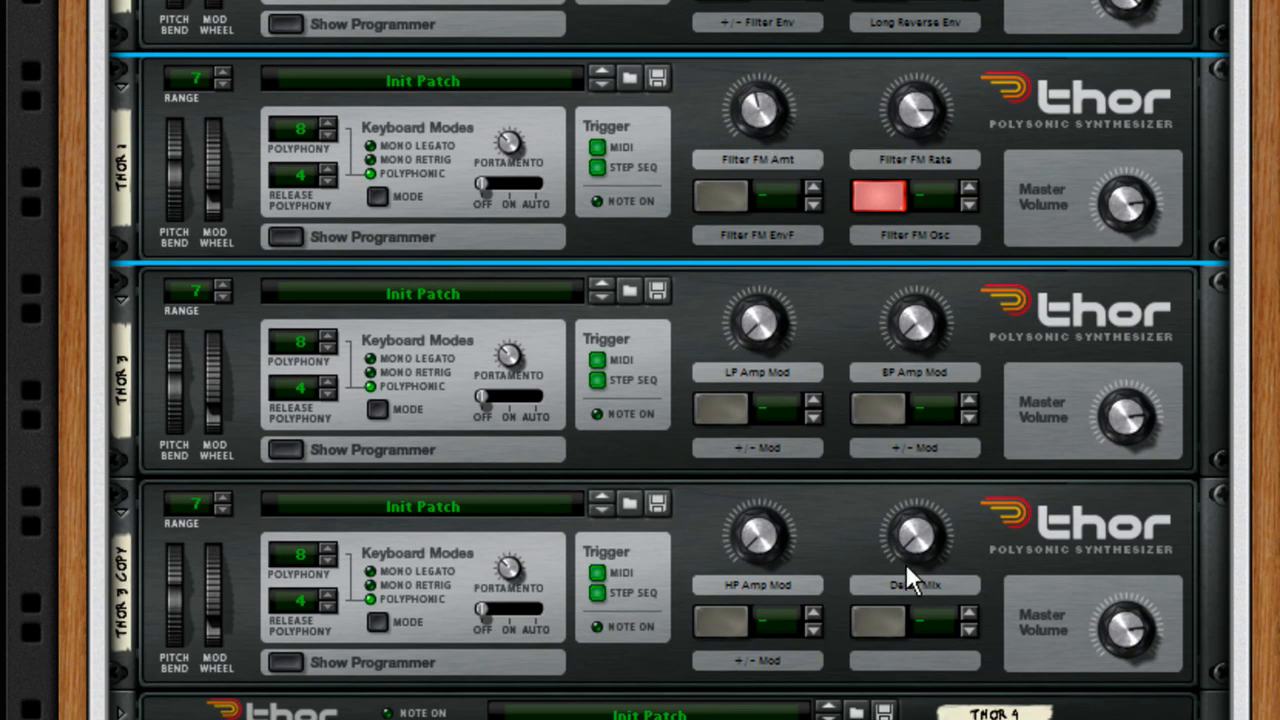
Set the Delay Mix rotary on Thor 3 Copy to 22 and the LP Amp Mod rotary on Thor 3 to 59
left_click_drag(925, 538, 932, 525)
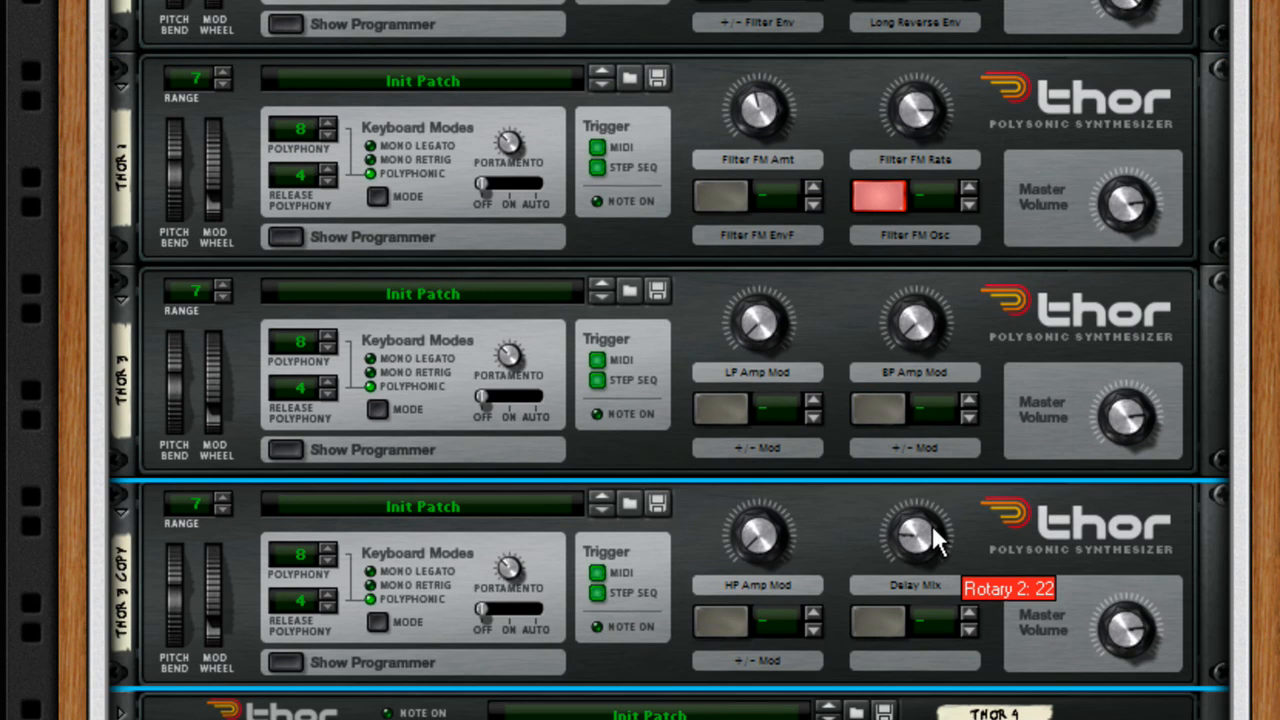
left_click_drag(768, 326, 782, 273)
Lower the Slave LP channel level in Mixer 1
scroll(782, 273, "up", 10)
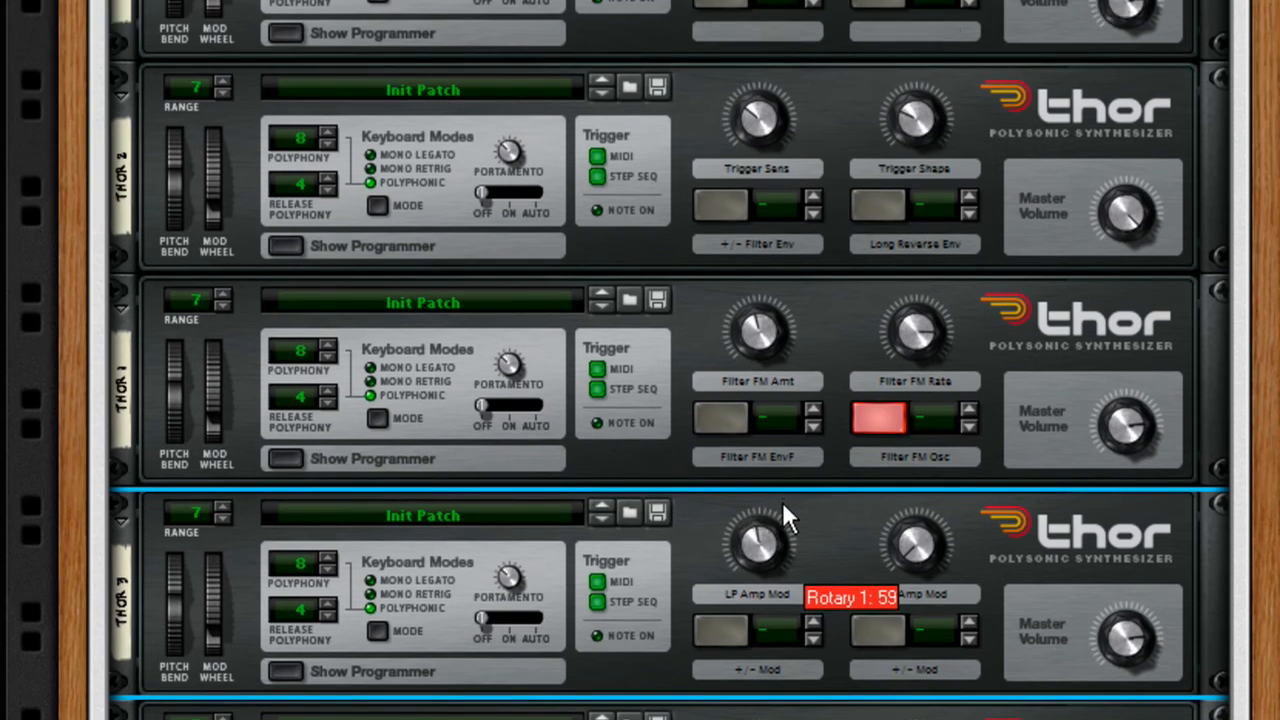
scroll(364, 232, "up", 1)
left_click_drag(176, 122, 171, 159)
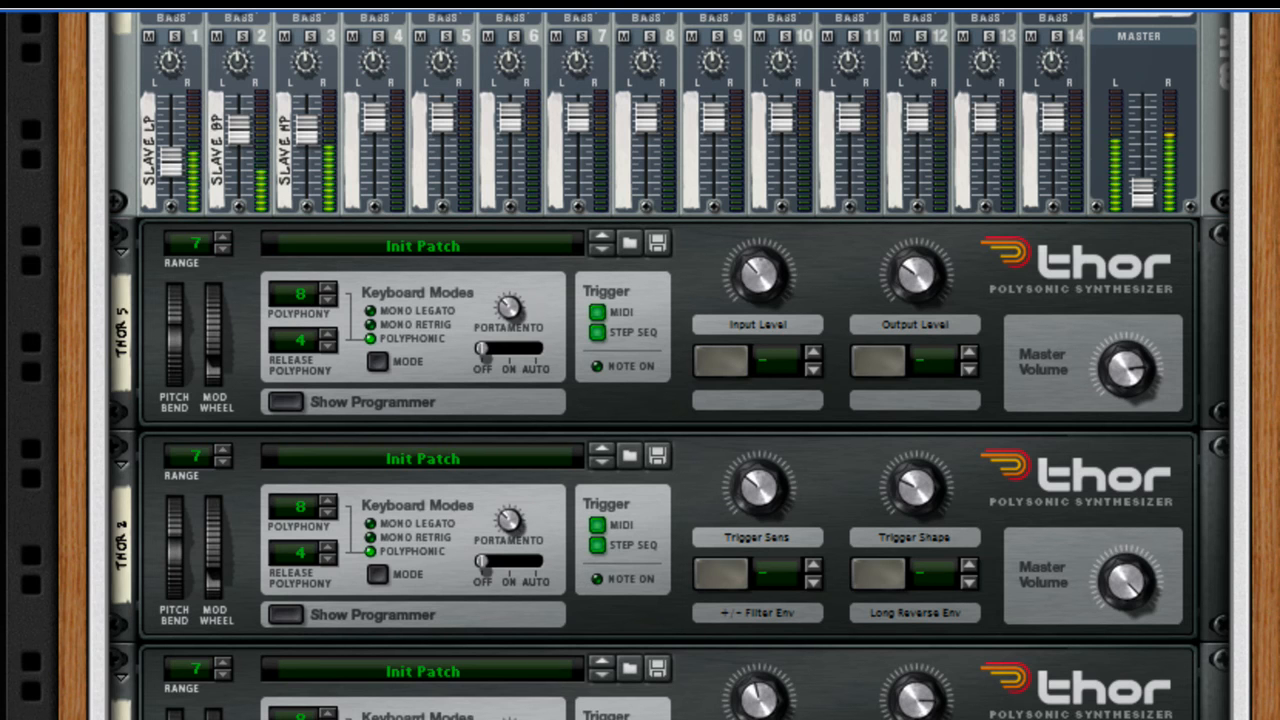
Set Thor 3 Copy's HP Amp Mod rotary to 26 with its +/- Mod button on, and raise Thor 2's Trigger Shape rotary
scroll(640, 360, "down", 1)
scroll(774, 614, "down", 10)
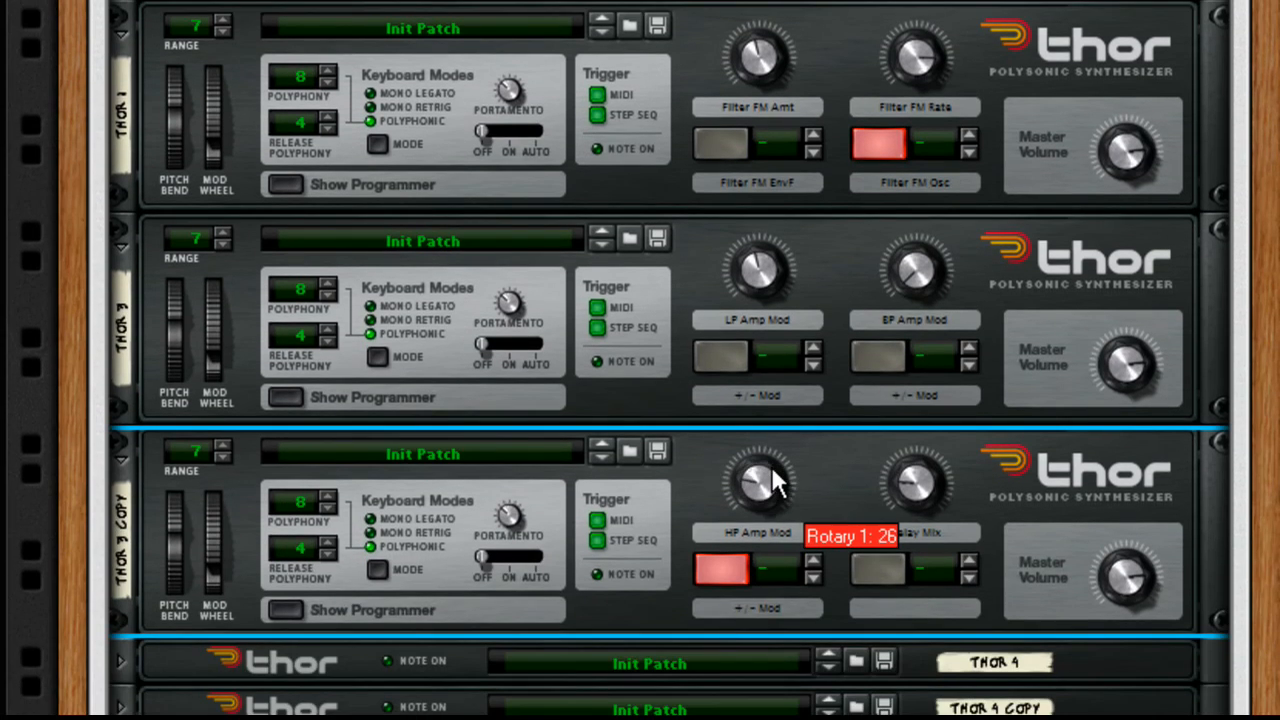
scroll(780, 412, "up", 5)
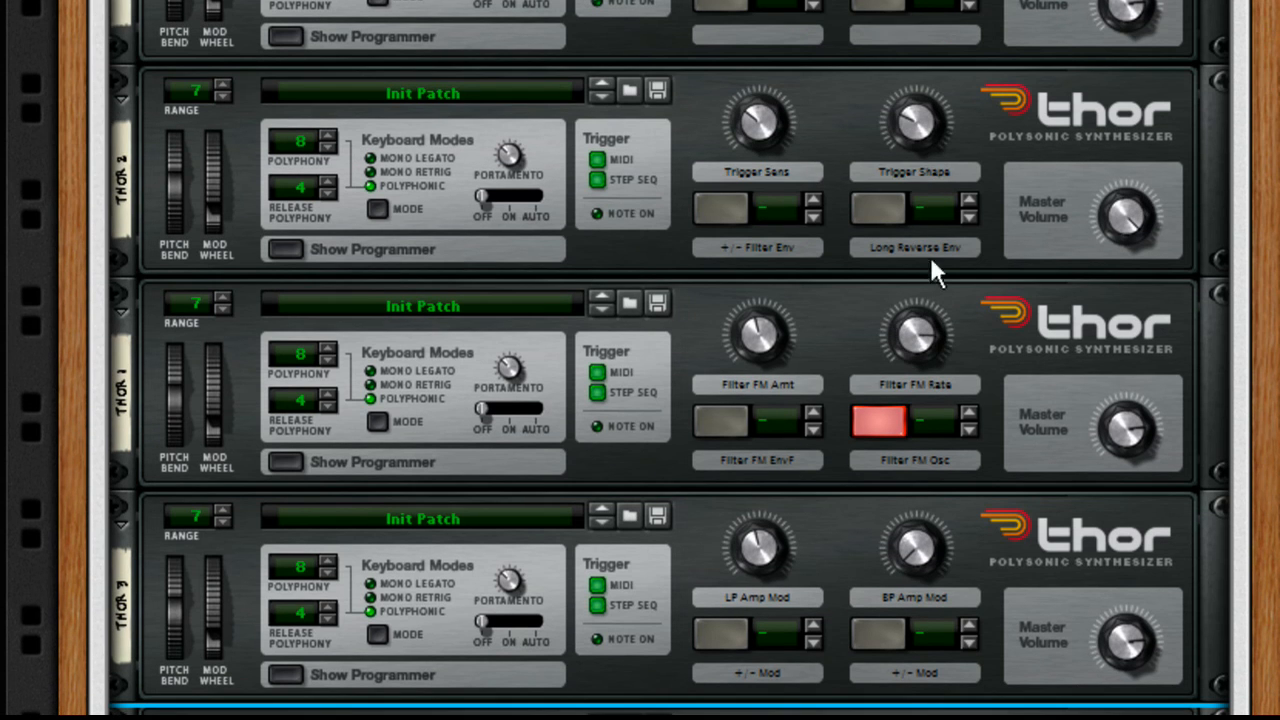
left_click_drag(921, 135, 932, 109)
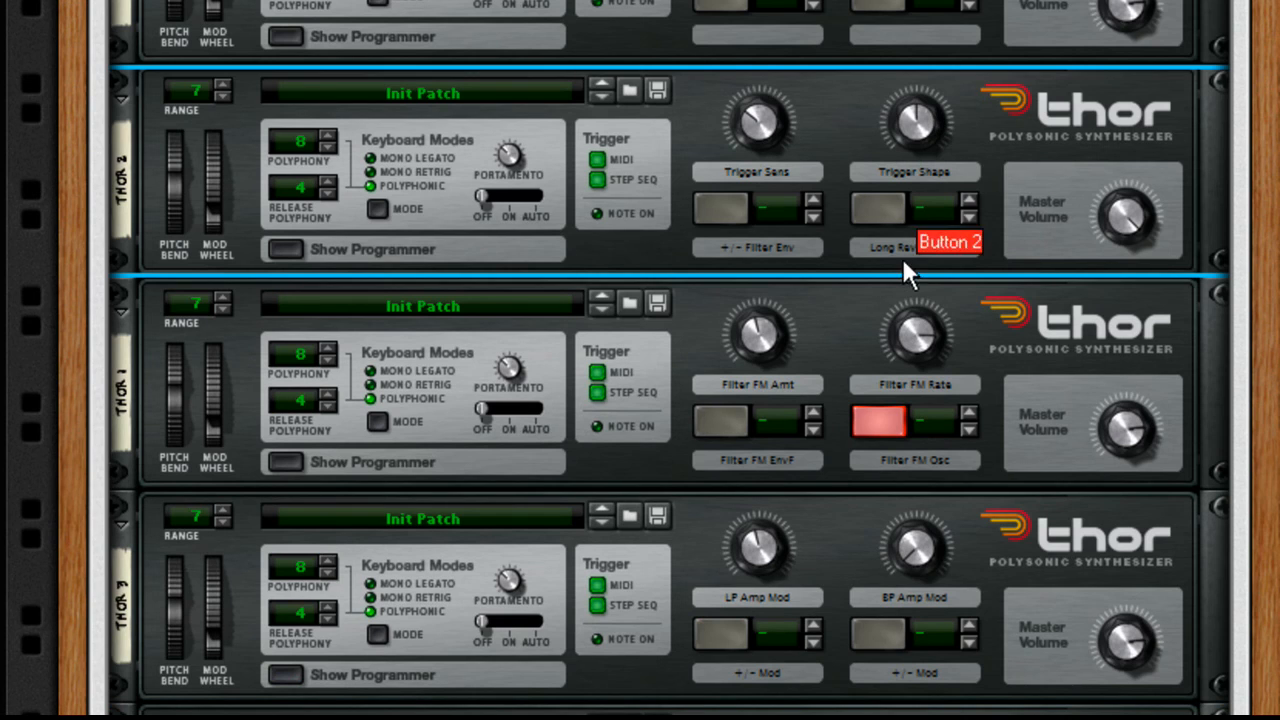
scroll(768, 336, "up", 10)
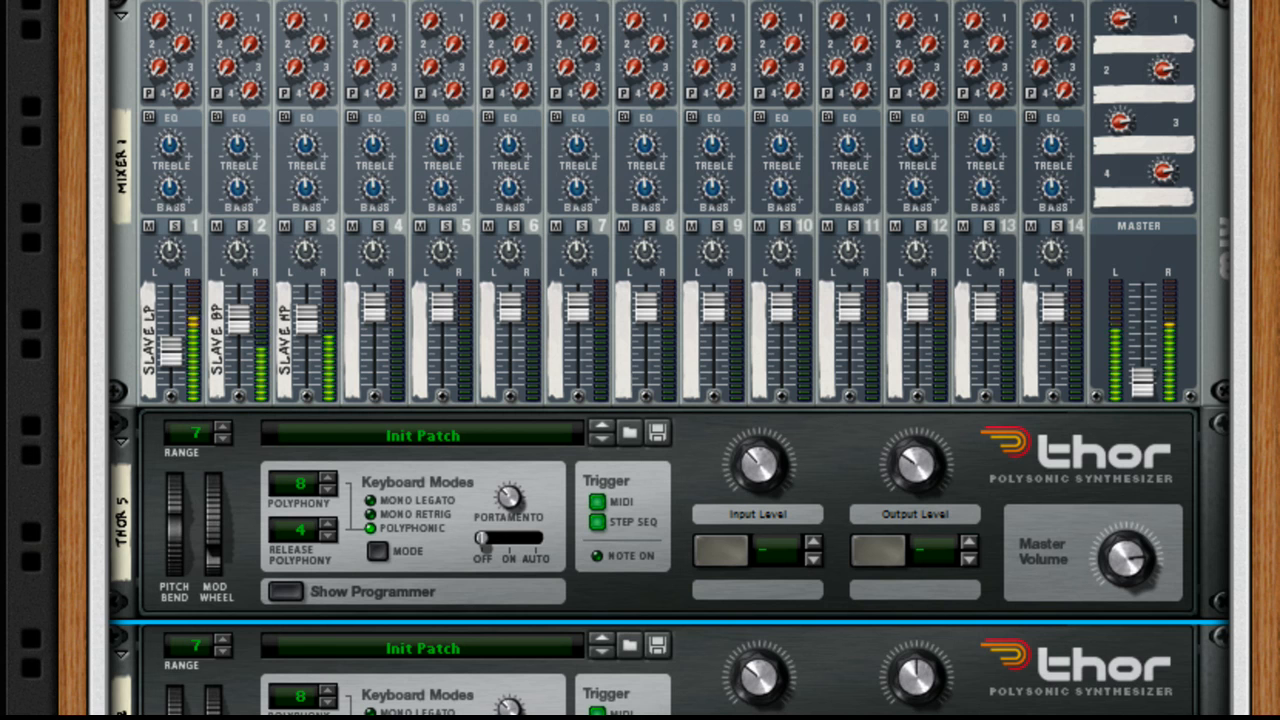
scroll(668, 400, "down", 5)
scroll(790, 355, "down", 8)
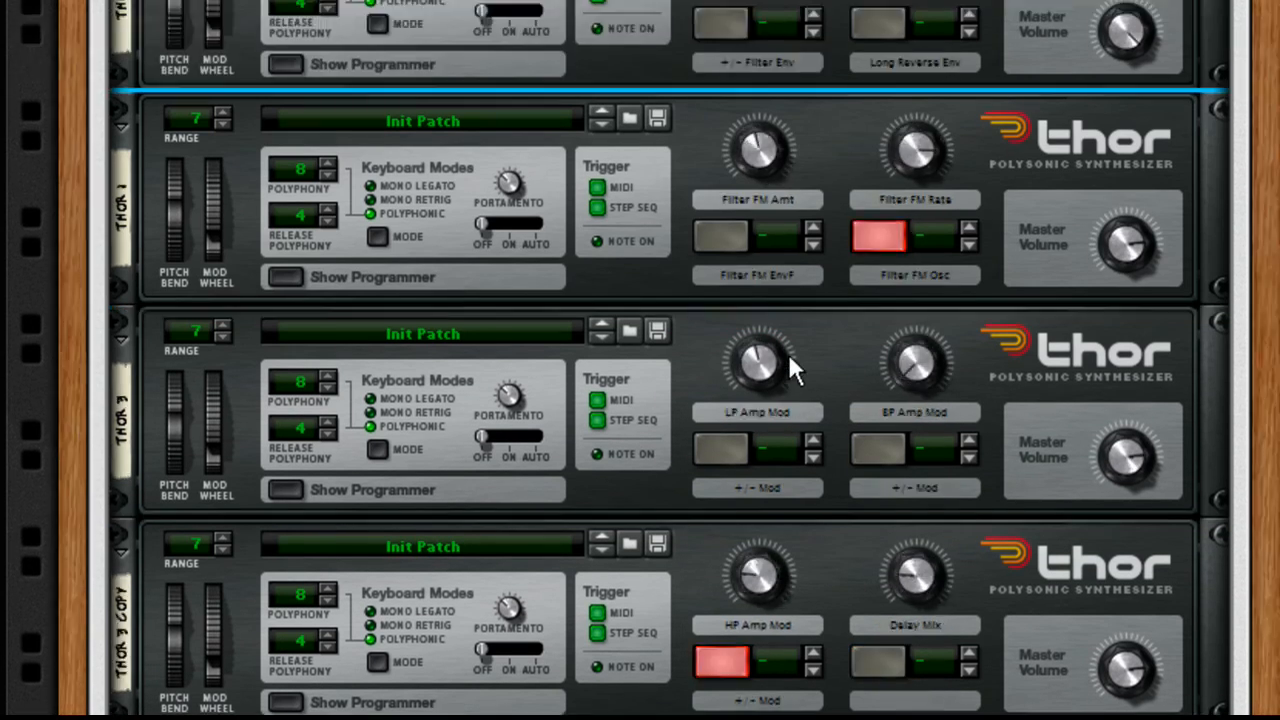
scroll(764, 376, "up", 11)
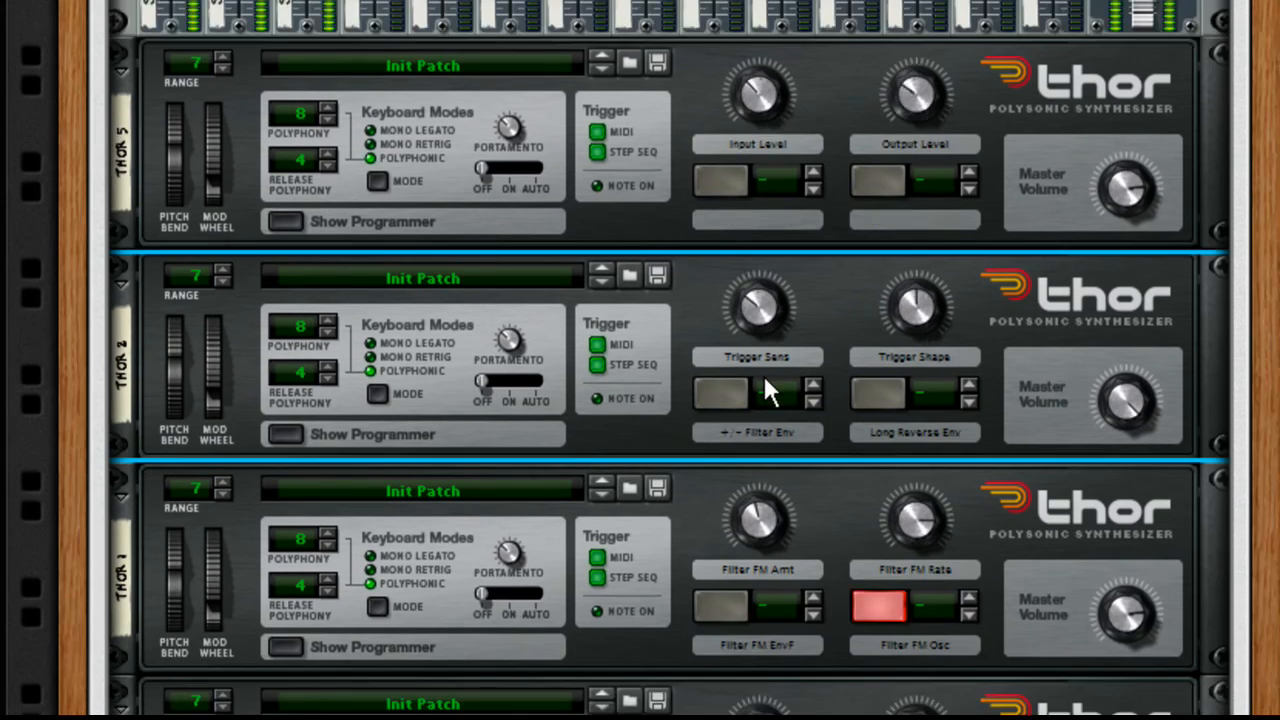